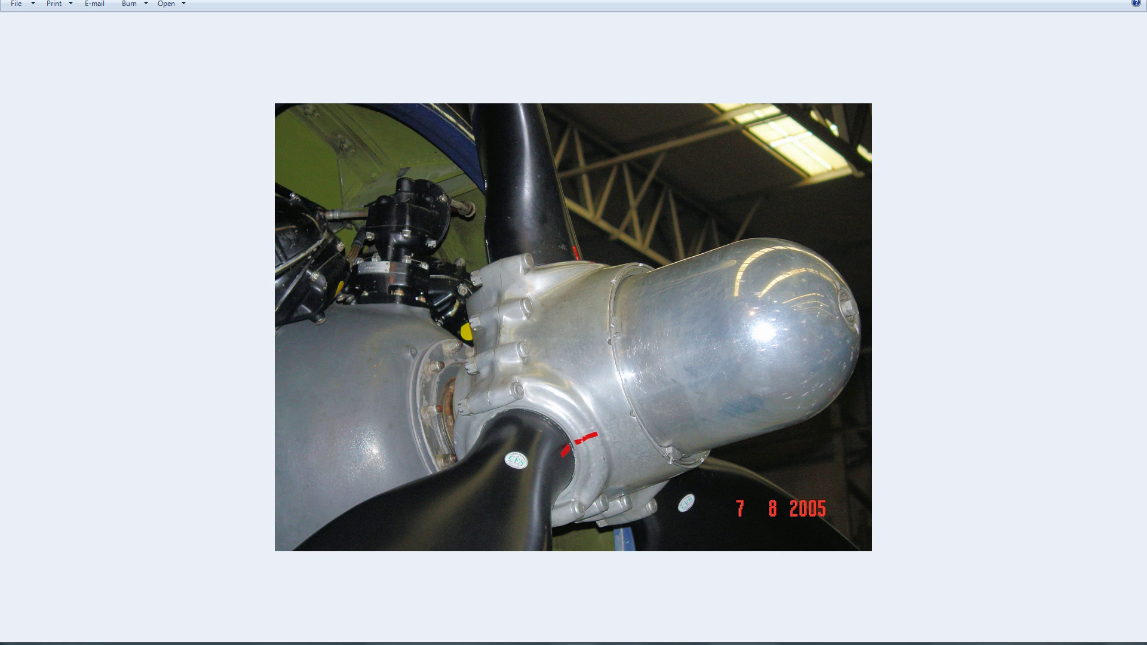
Switch to Cinema 4D and add a cylinder primitive to the empty scene.
left_click(938, 644)
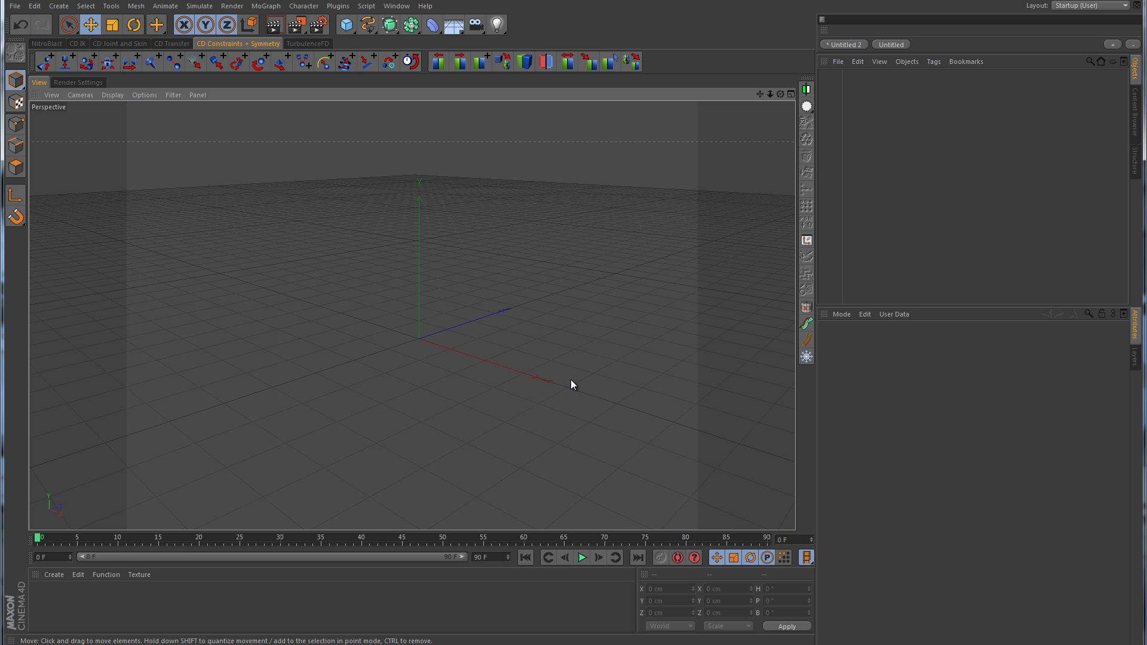
left_click(354, 27)
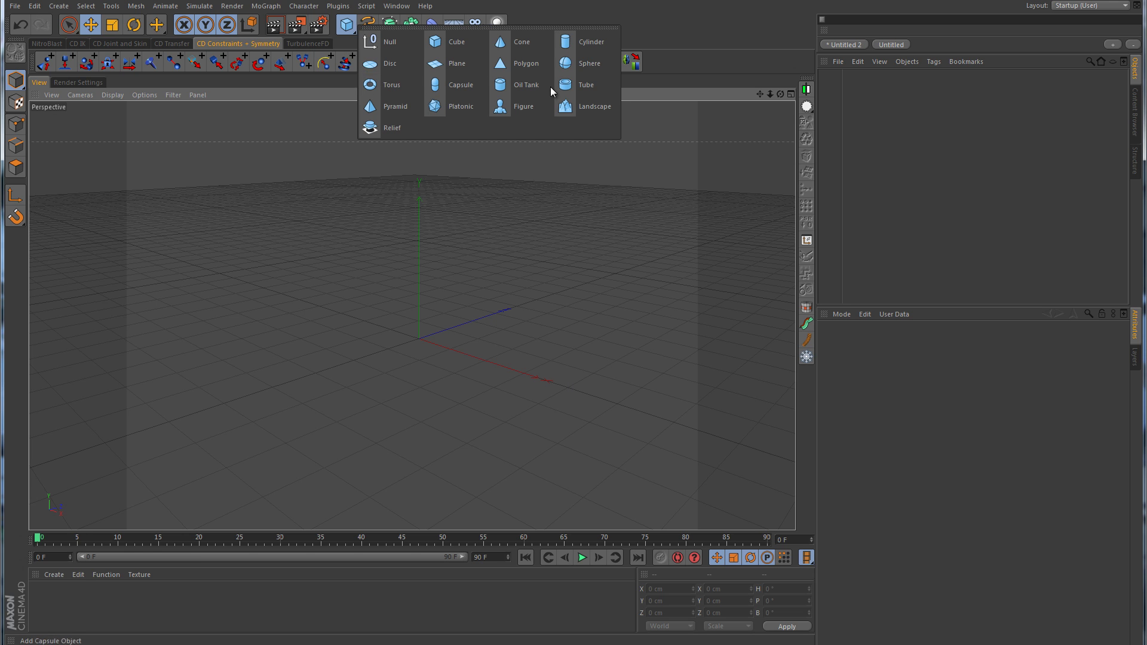
left_click(588, 45)
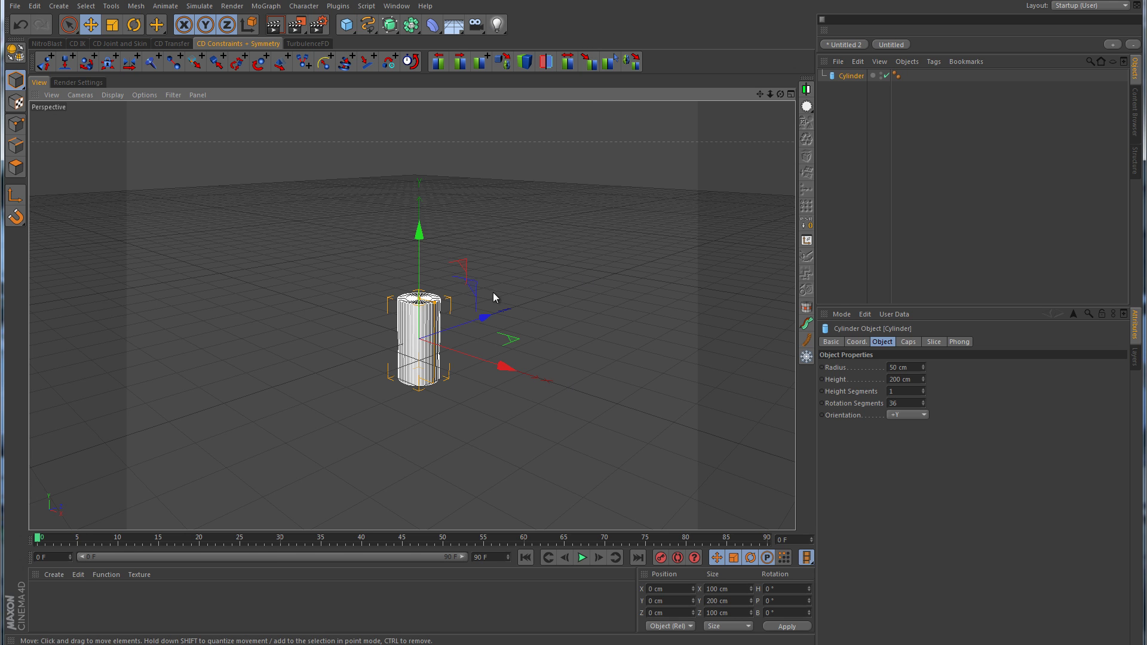
Set the cylinder's orientation to +X and its radius to 100 cm.
left_click(923, 415)
left_click(904, 427)
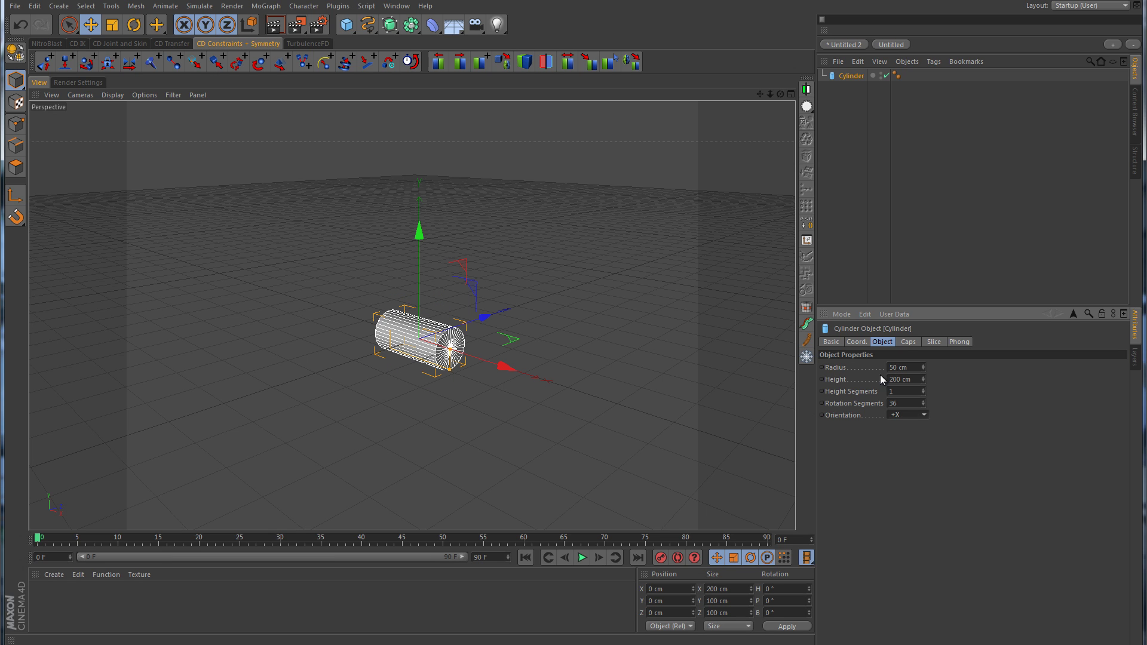
left_click(916, 367)
type("100")
key("Return")
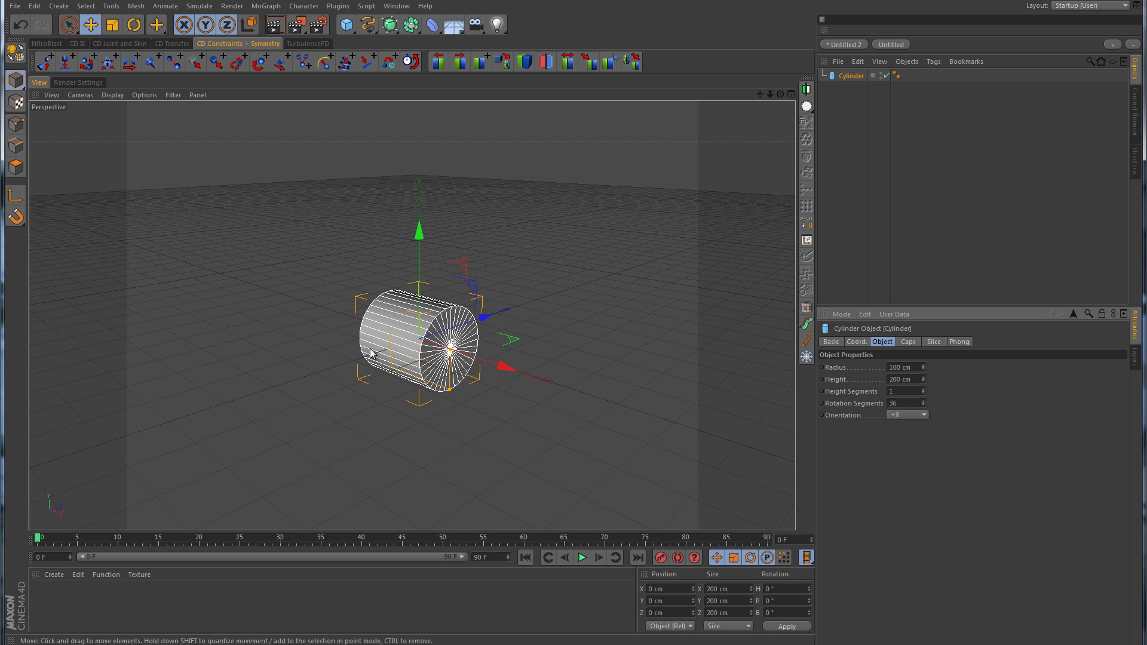
Add a MoGraph Cloner and place a copy of the cylinder inside it, keeping the original outside.
left_click(266, 7)
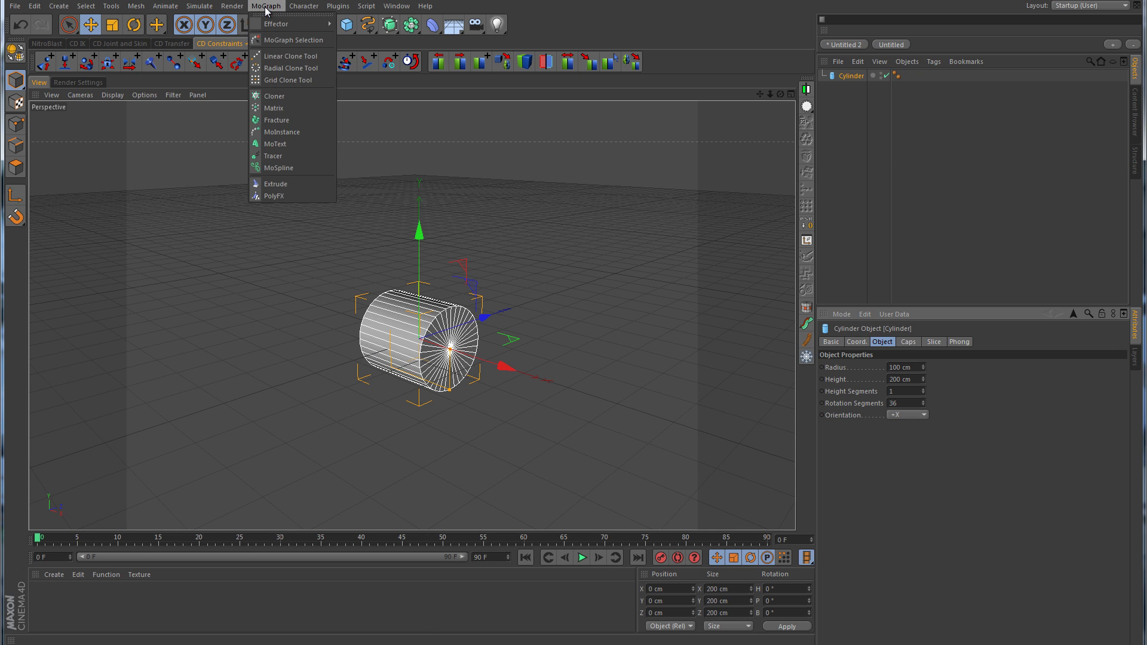
left_click(278, 96)
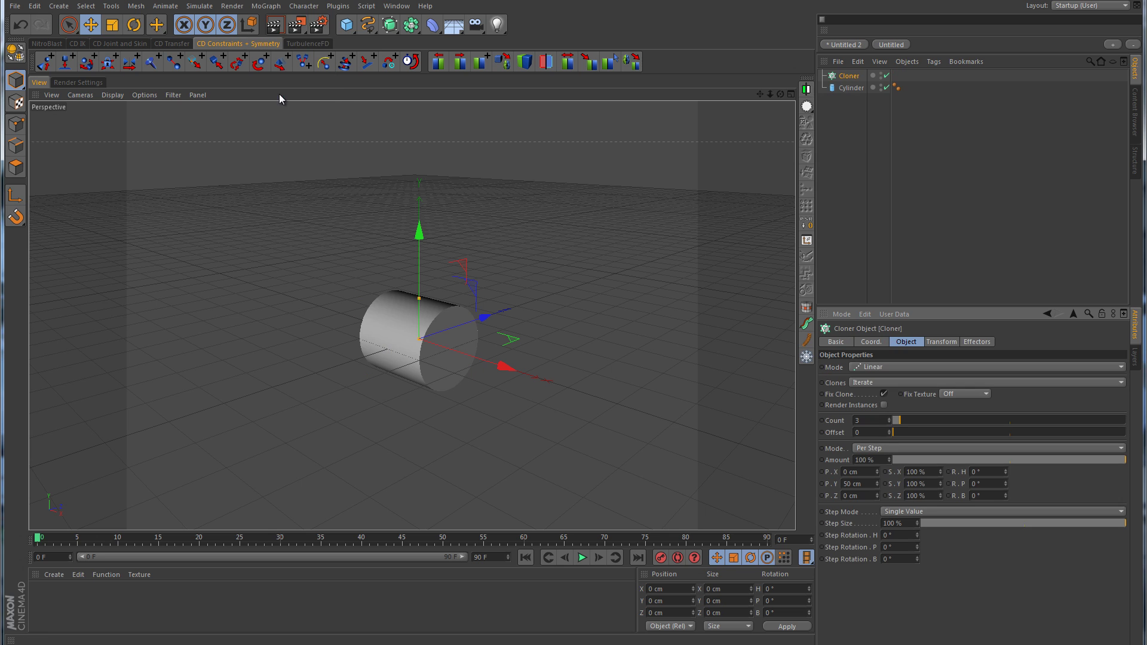
left_click(851, 88)
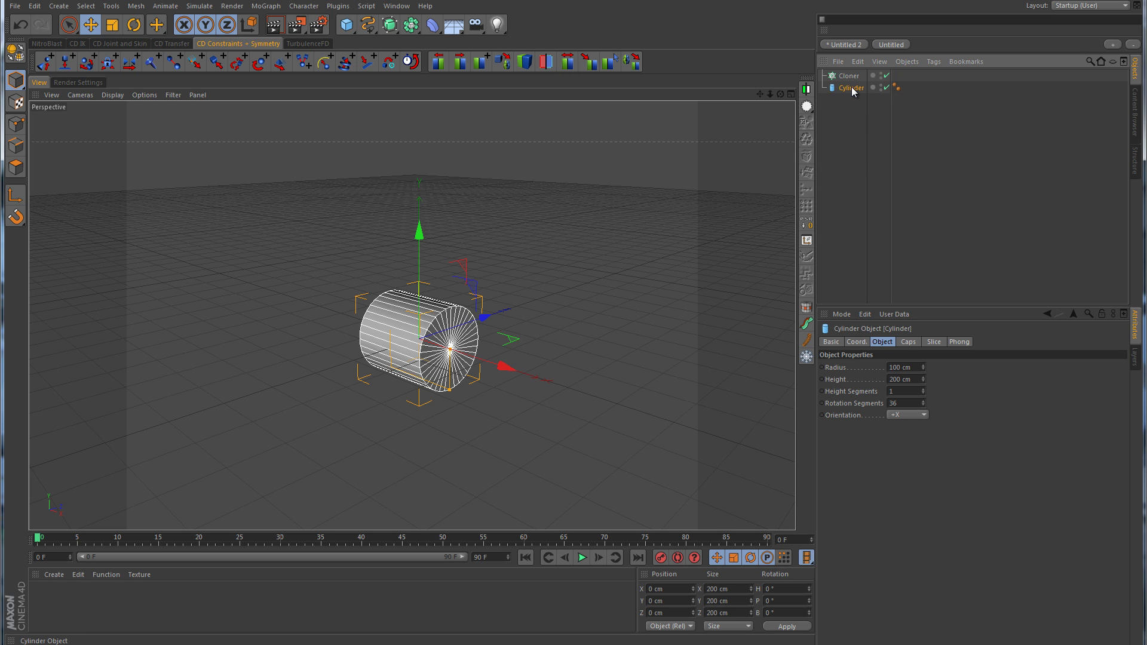
left_click_drag(852, 89, 856, 77)
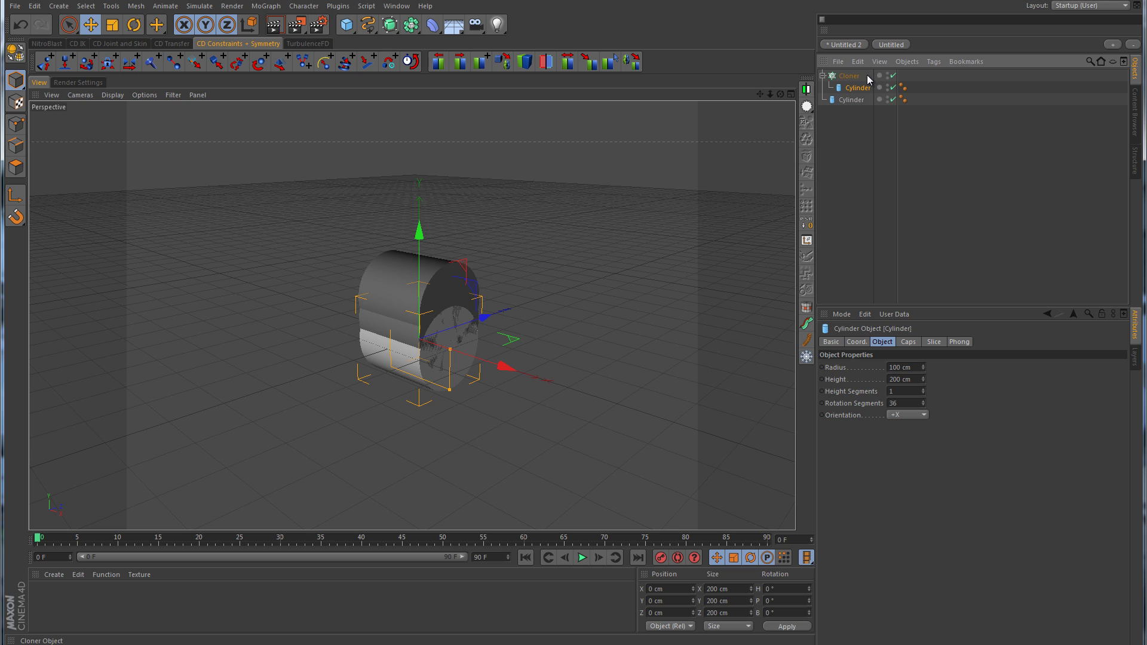
Set the Cloner to Radial mode on the ZY plane.
left_click(867, 76)
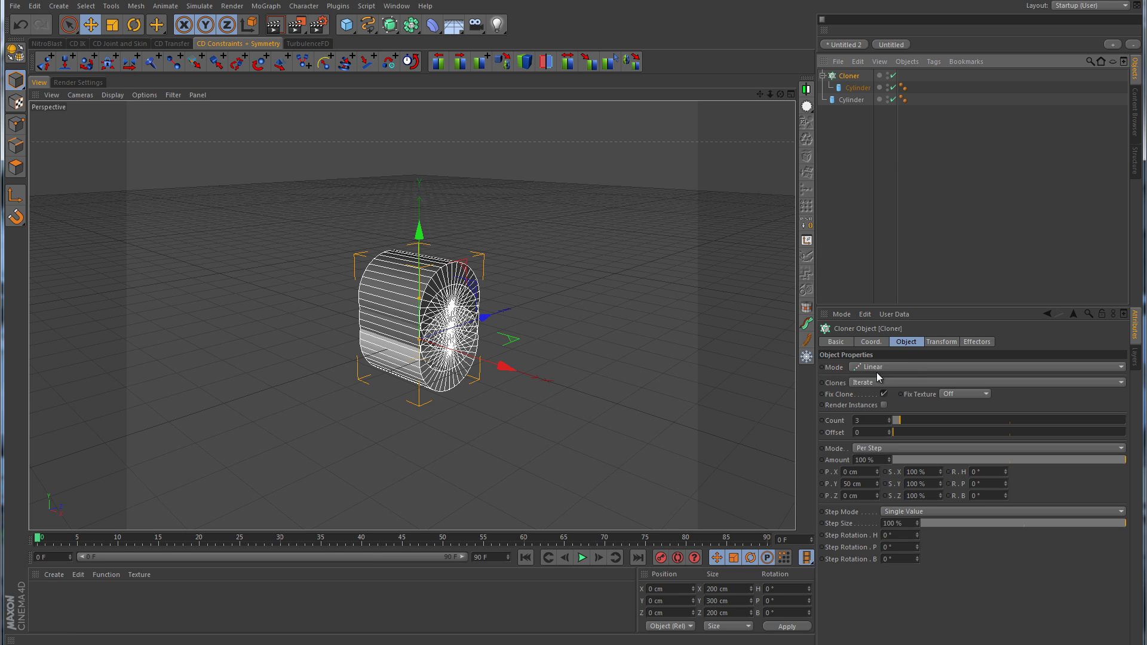
left_click(878, 368)
left_click(876, 403)
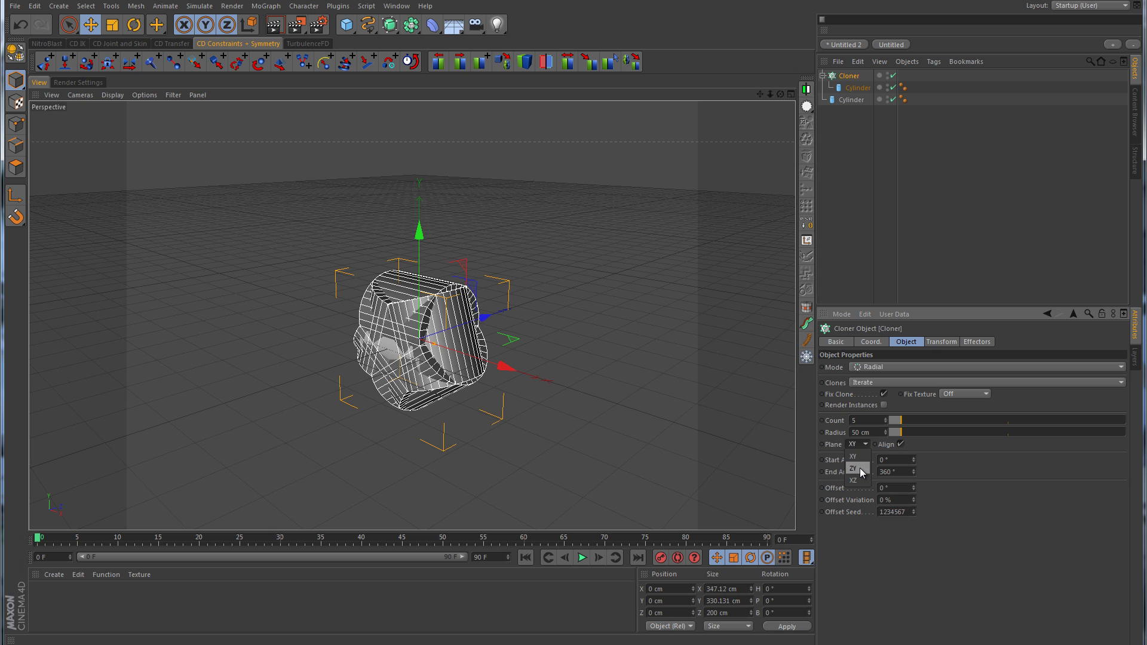
left_click(859, 467)
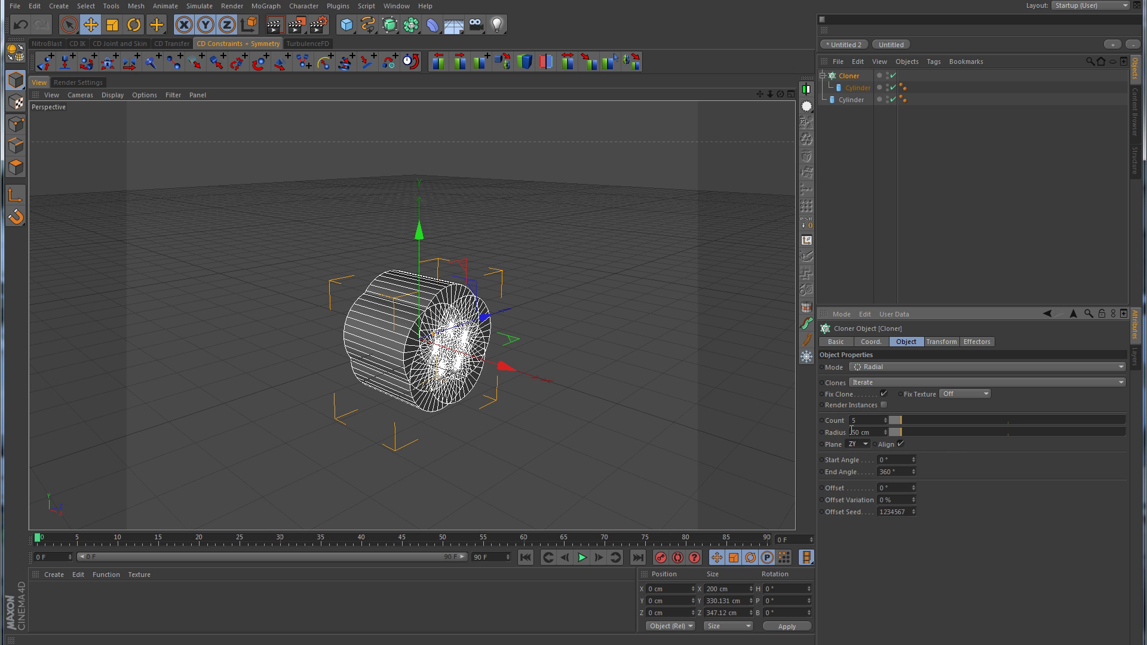
Reduce the Cloner's count to 3 and enlarge its radius to about 242 cm around the central cylinder.
left_click(886, 423)
left_click(886, 423)
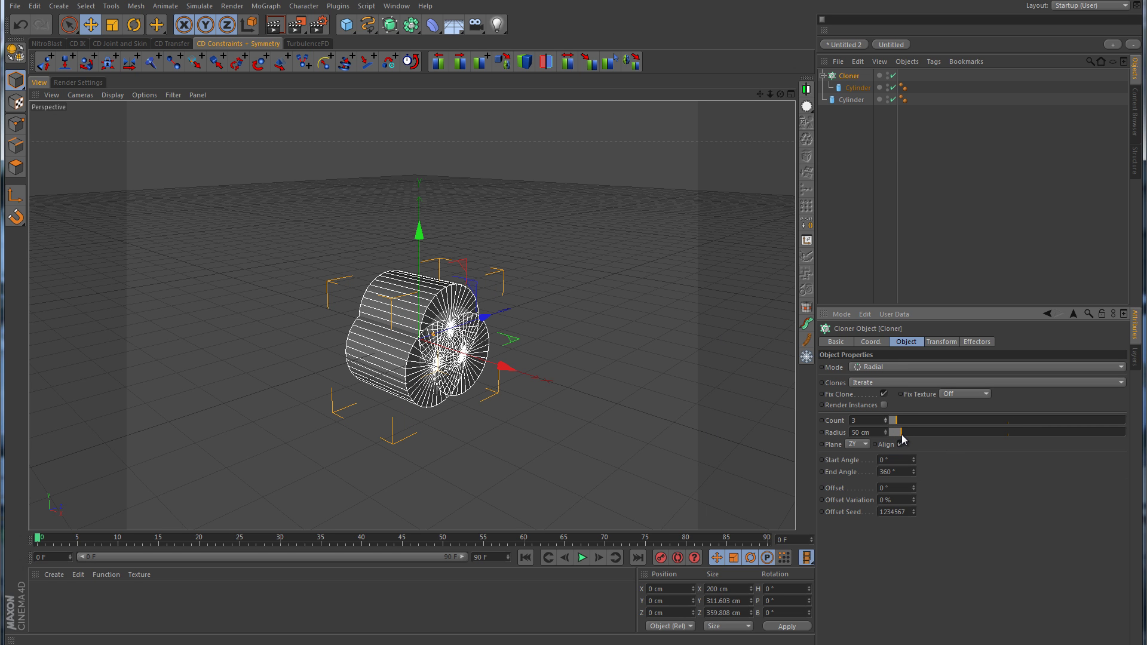
left_click_drag(901, 435, 947, 435)
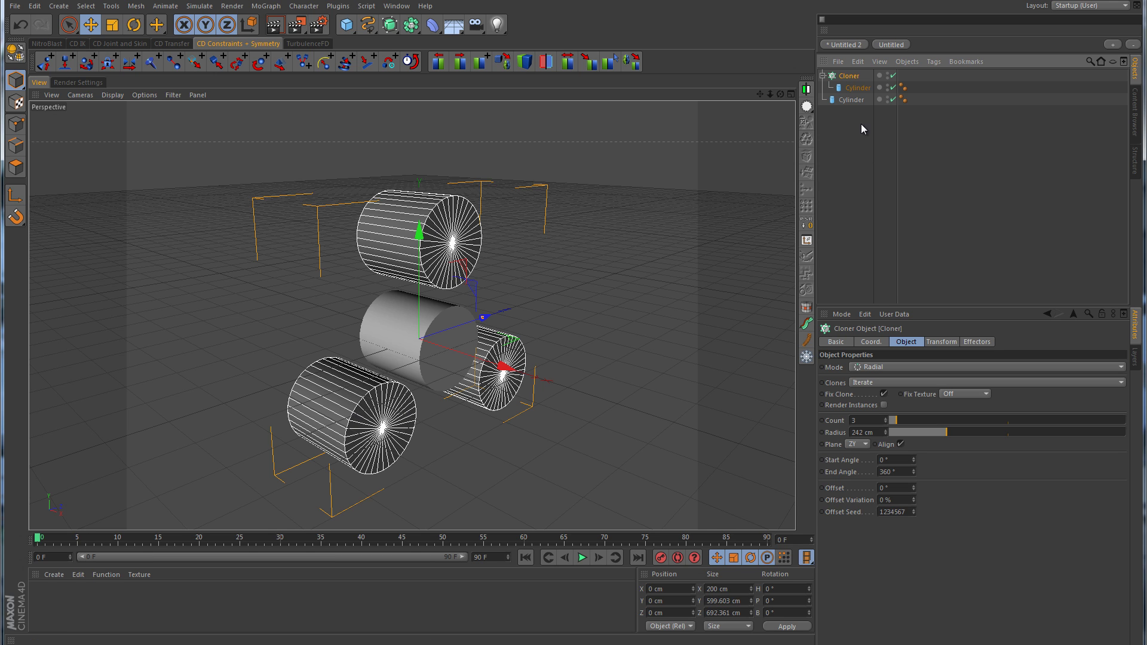
Set the orientation of the cylinder inside the Cloner to +Y.
left_click(859, 88)
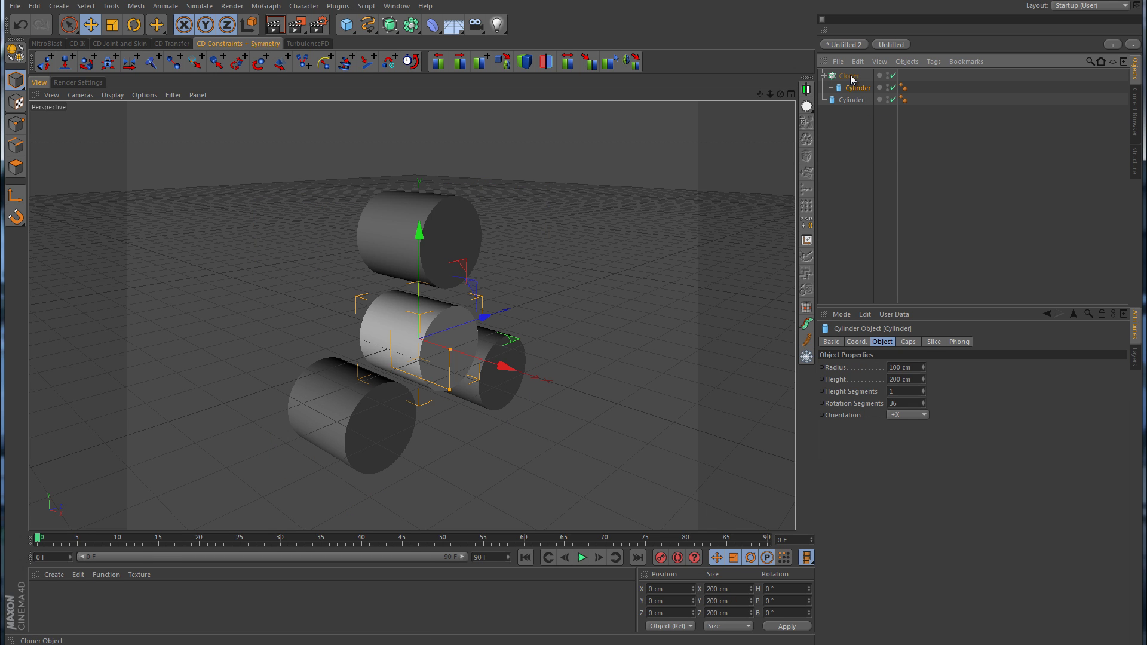
left_click(902, 416)
left_click(905, 452)
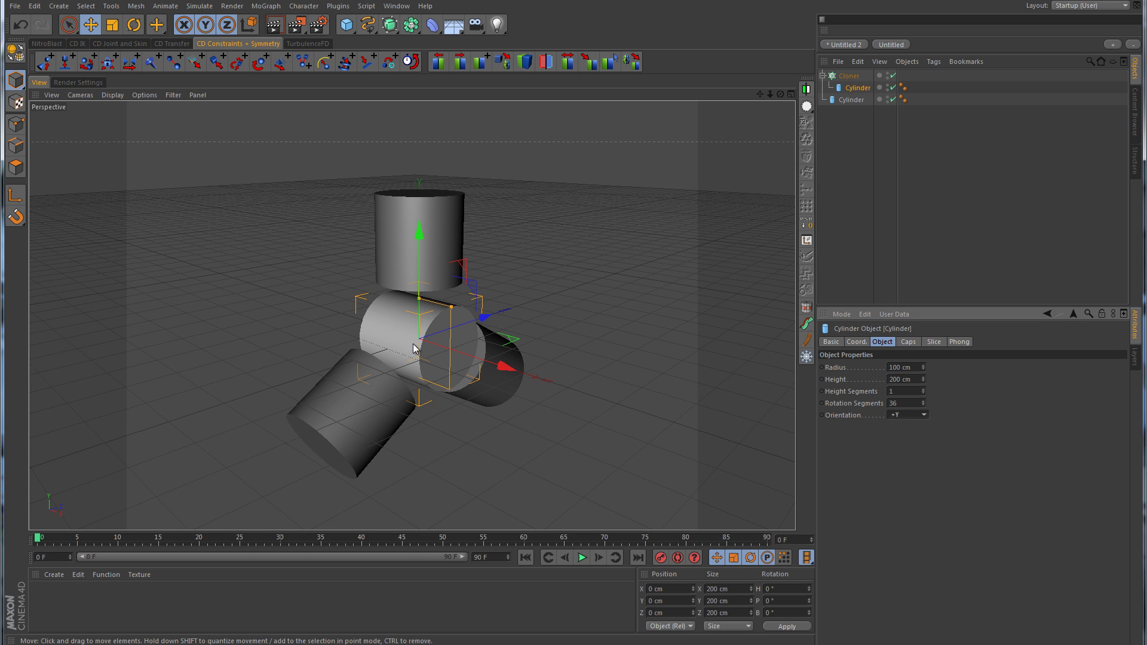
Show the Right view at full size, framing all the cylinders, with Gouraud Shading (Lines) display.
middle_click(633, 382)
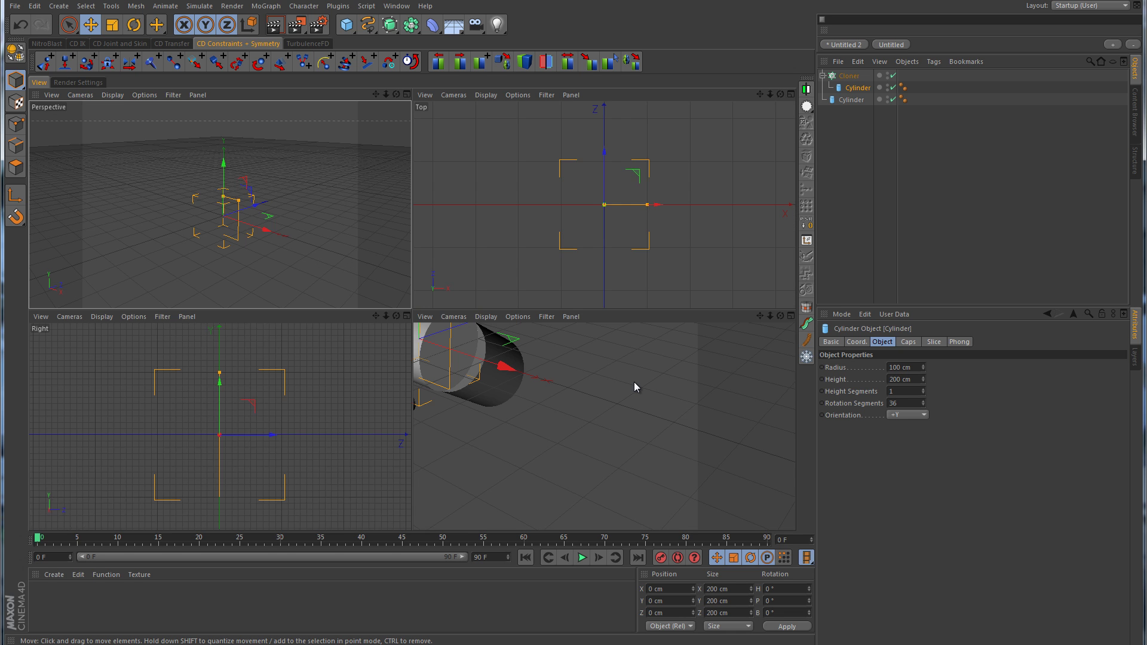
middle_click(328, 413)
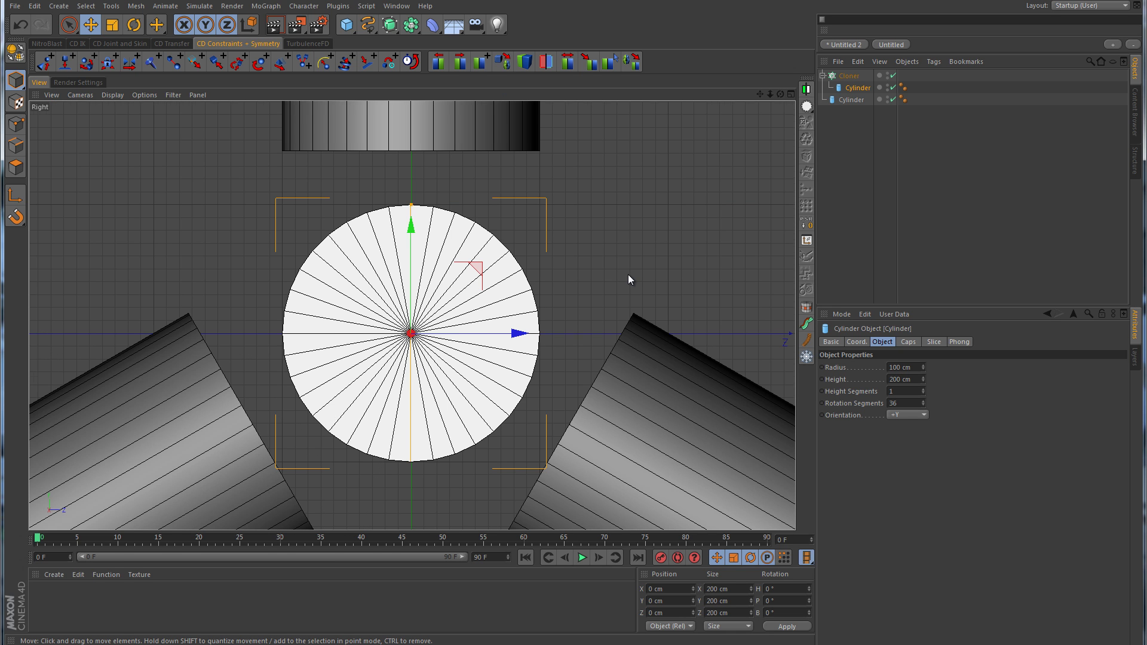
scroll(629, 274, "down", 4)
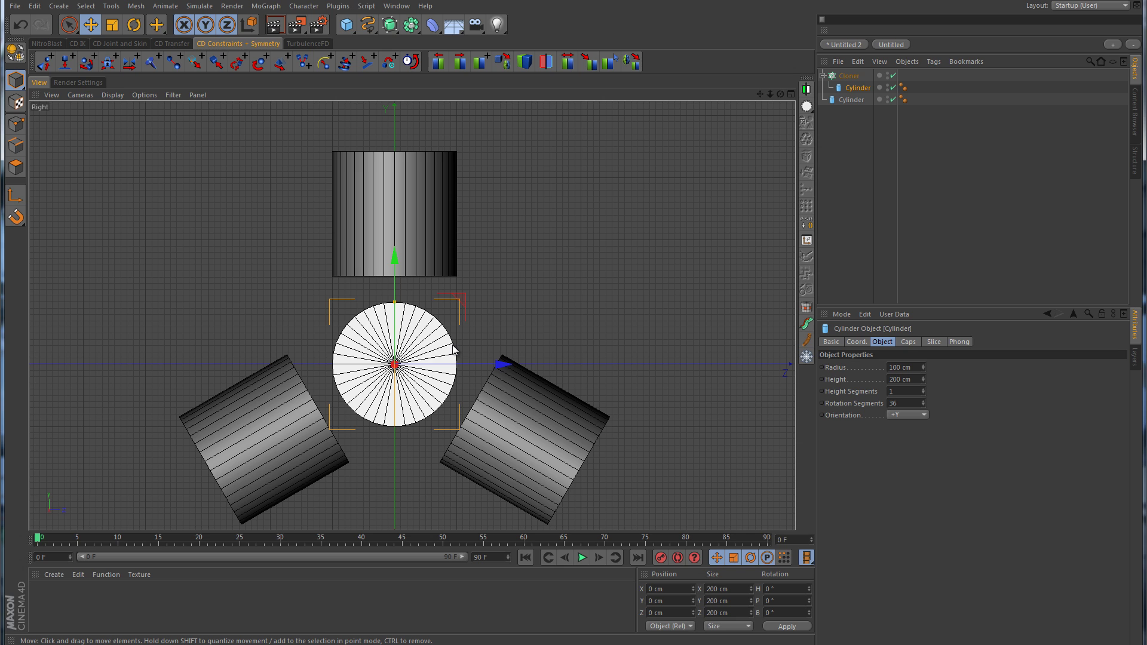
left_click(120, 95)
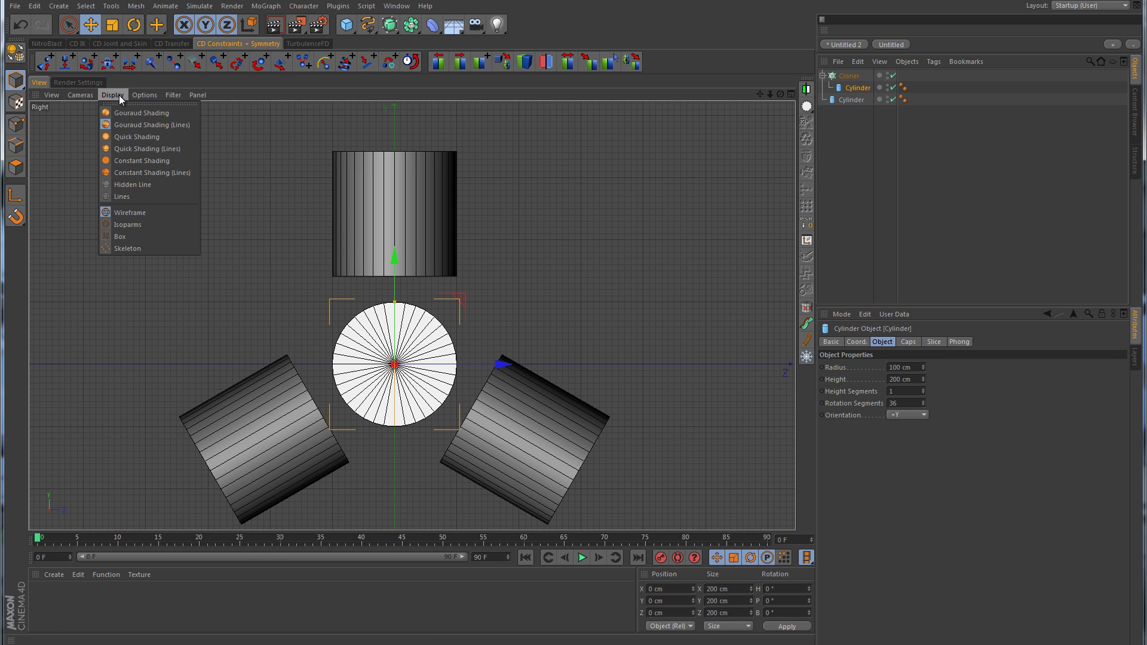
left_click(182, 127)
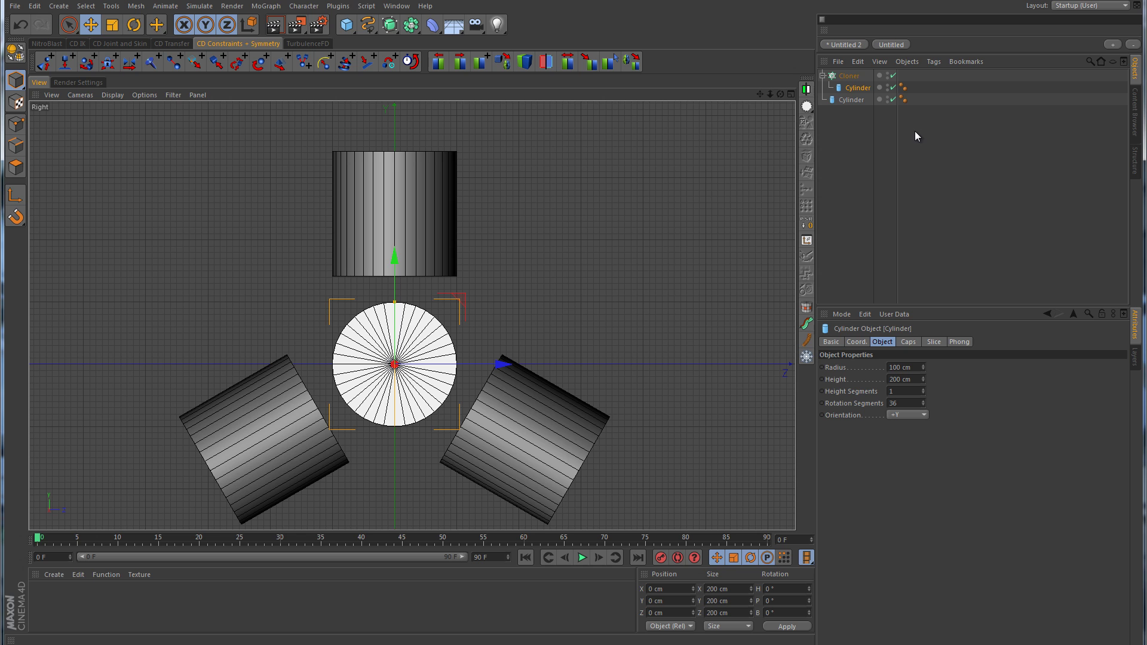
Add a HyperNURBS object, place the central cylinder inside it, and disable the smoothing.
left_click_drag(390, 24, 449, 41)
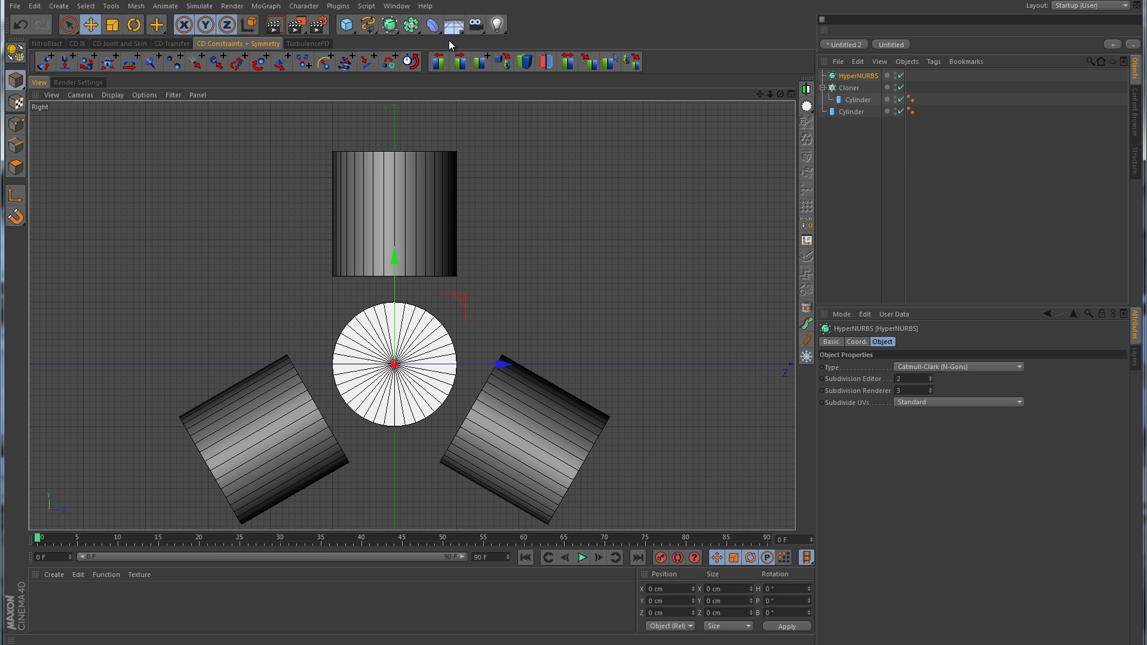
left_click_drag(852, 112, 855, 76)
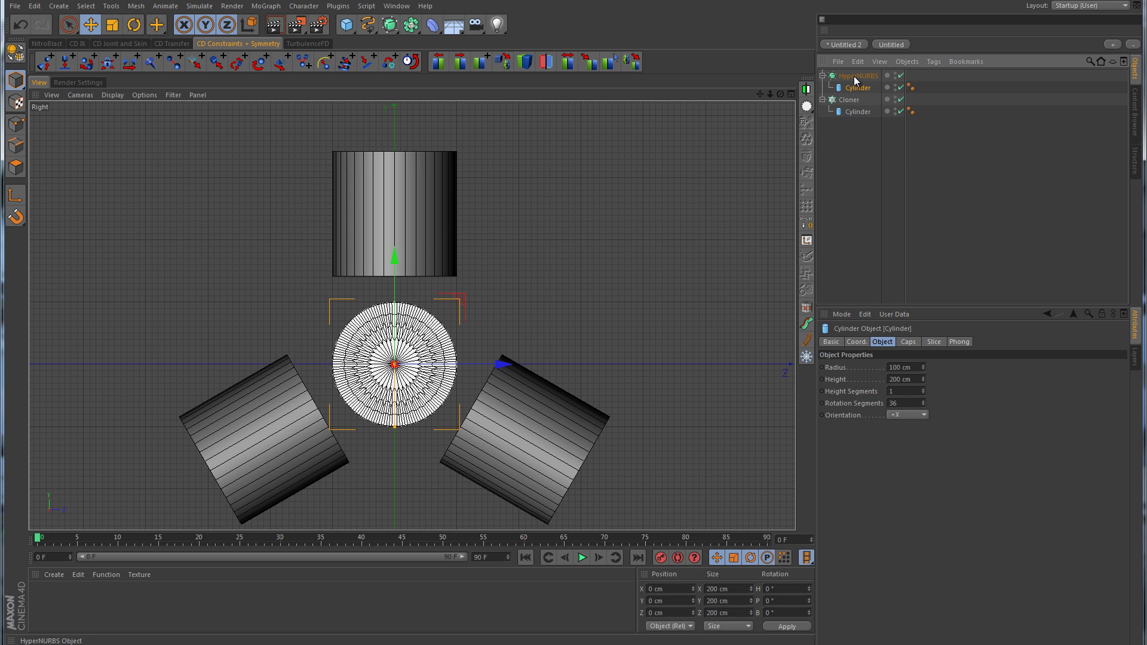
left_click(902, 75)
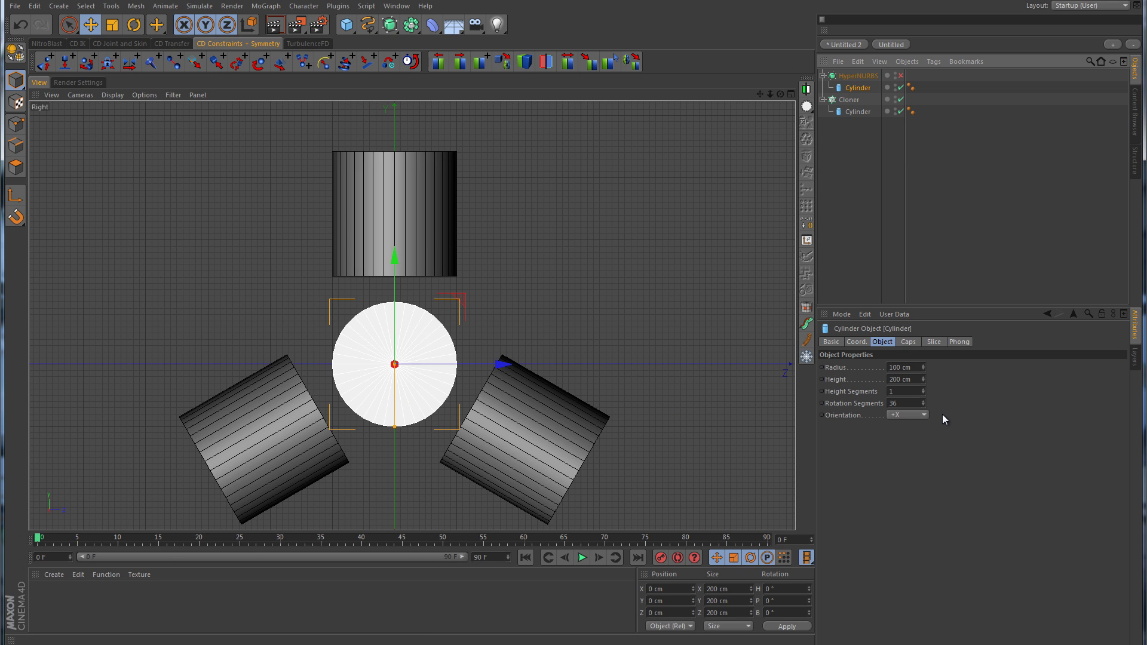
Set the rotation segments of both the central cylinder and the cloned cylinder to 12, then clear the selection.
middle_click_drag(621, 228, 629, 199, "alt")
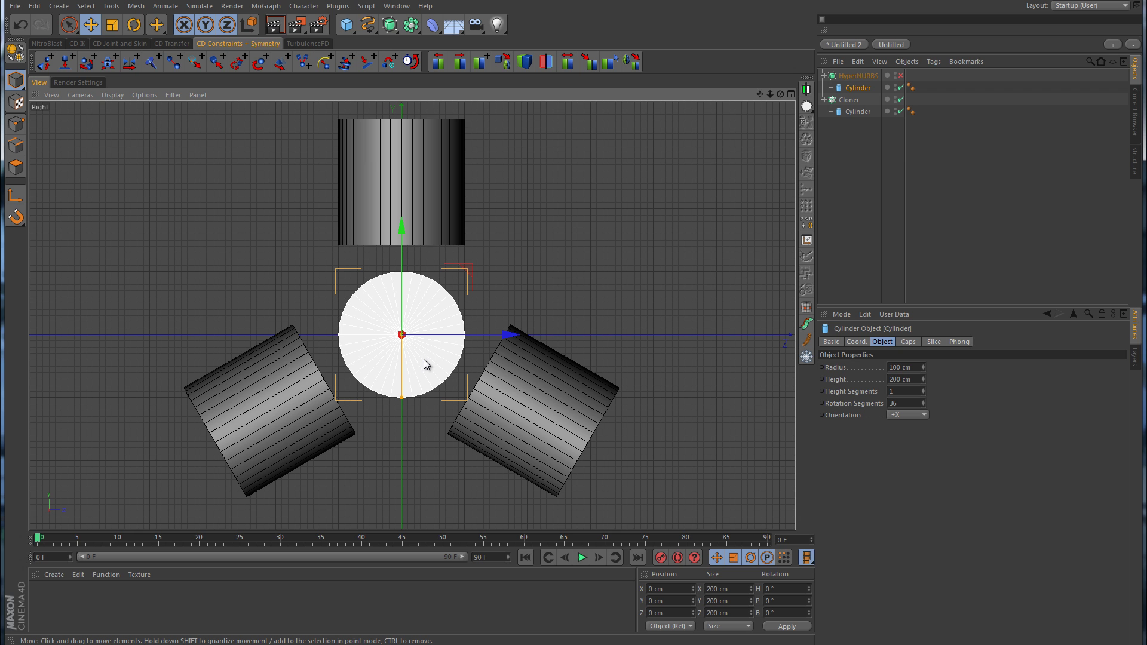
scroll(400, 378, "up", 5)
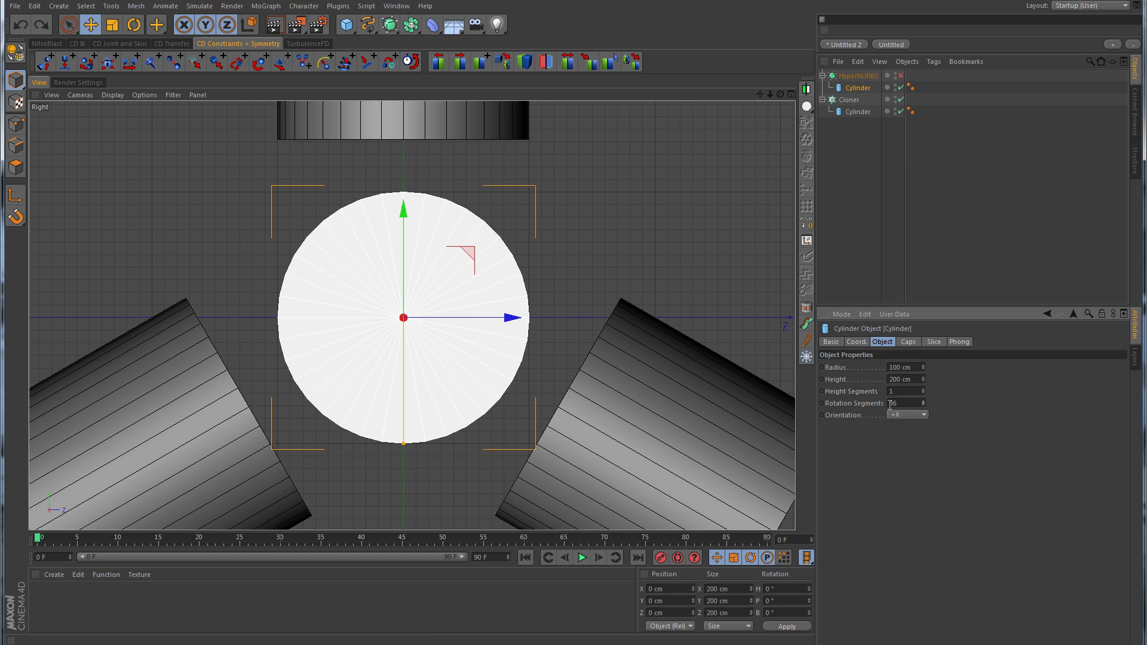
left_click_drag(924, 405, 924, 405)
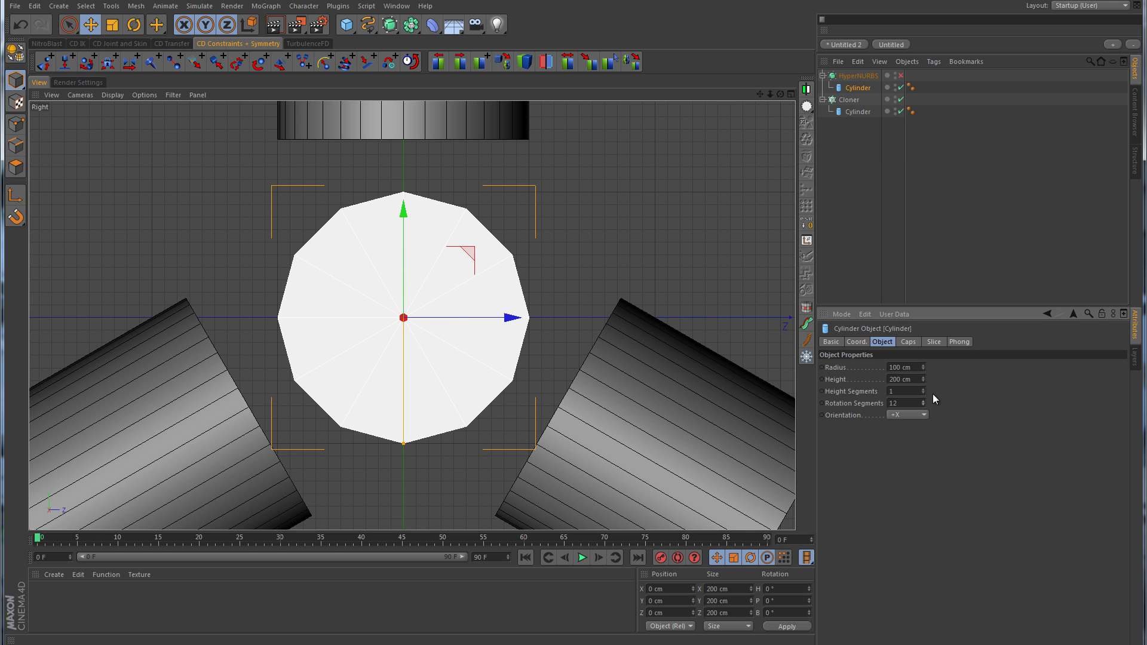
left_click(858, 112)
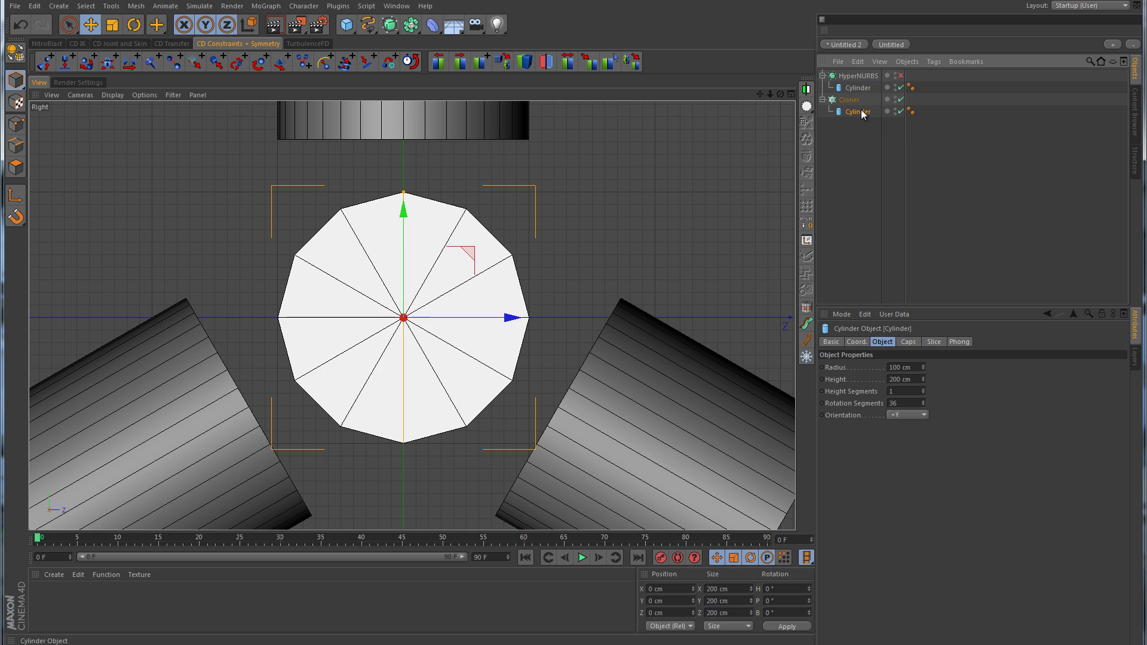
left_click_drag(923, 404, 924, 407)
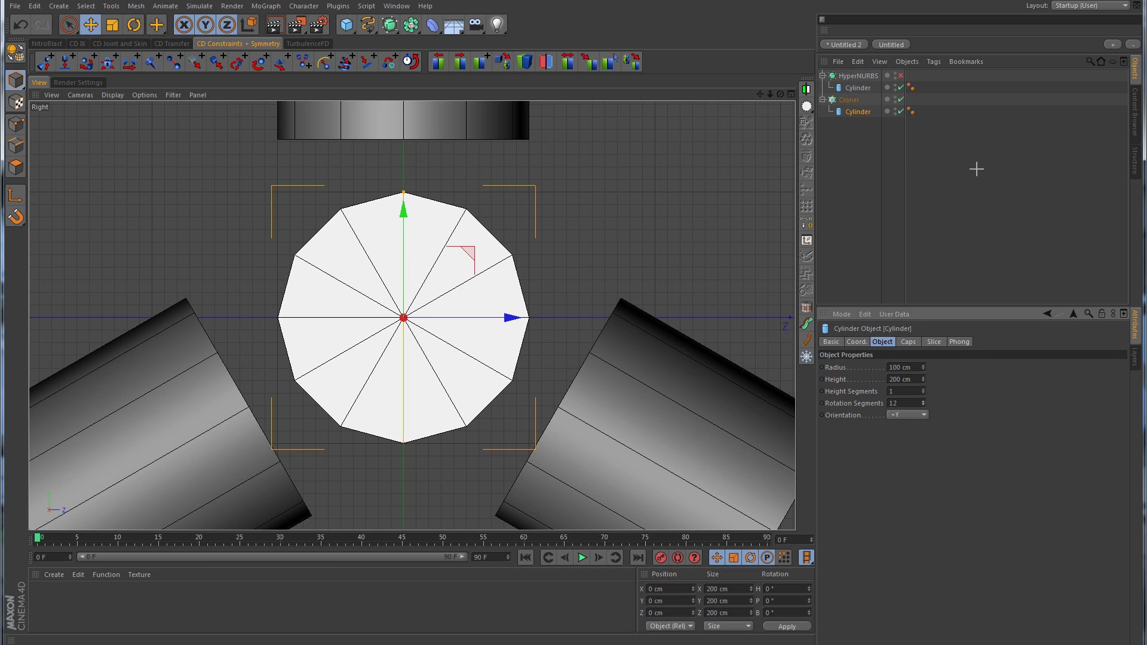
left_click(956, 166)
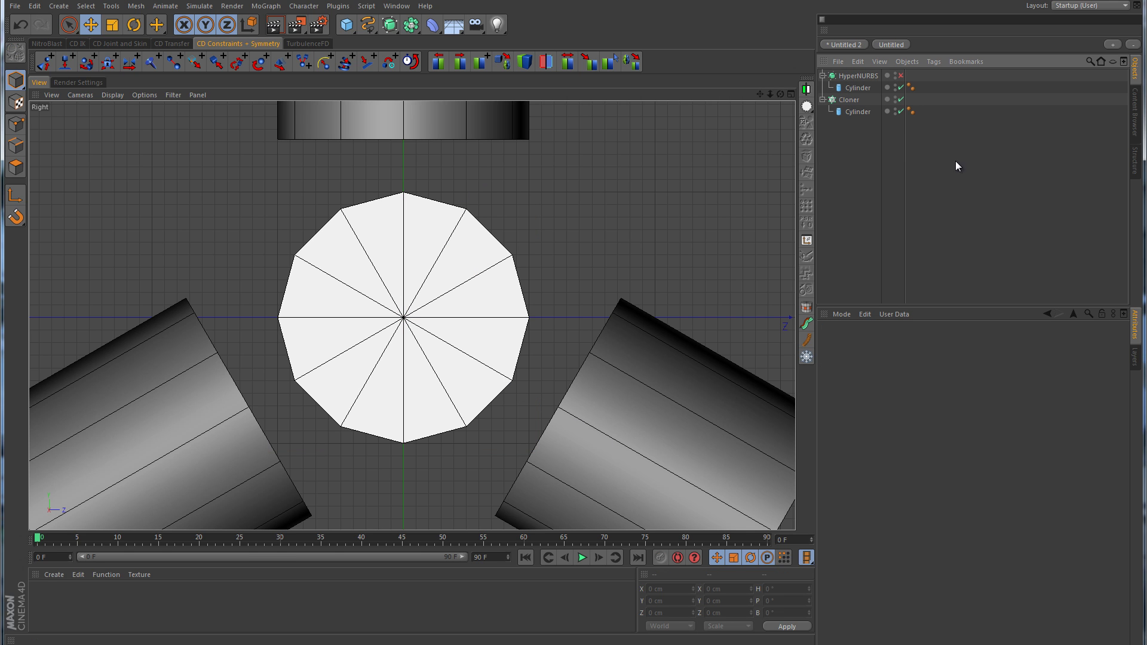
Use Doodle Paint to draw three red guide lines from the hub's centre out to each of the three cloned cylinders.
left_click(112, 6)
mouse_move(138, 88)
left_click(239, 91)
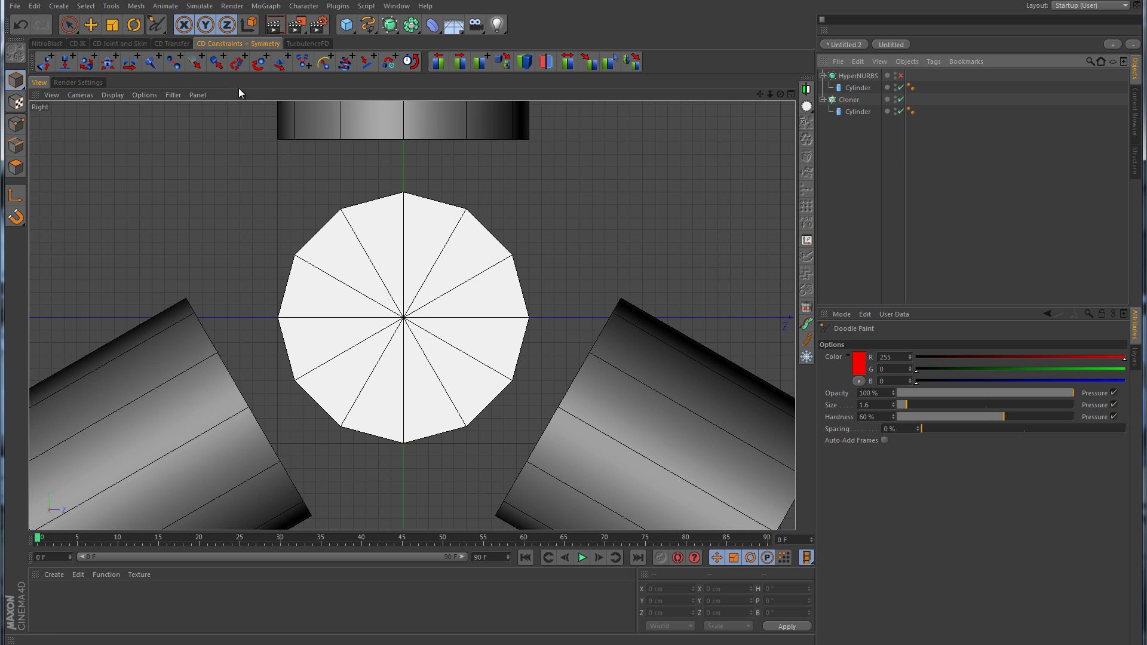
left_click(403, 318)
left_click_drag(405, 320, 698, 483)
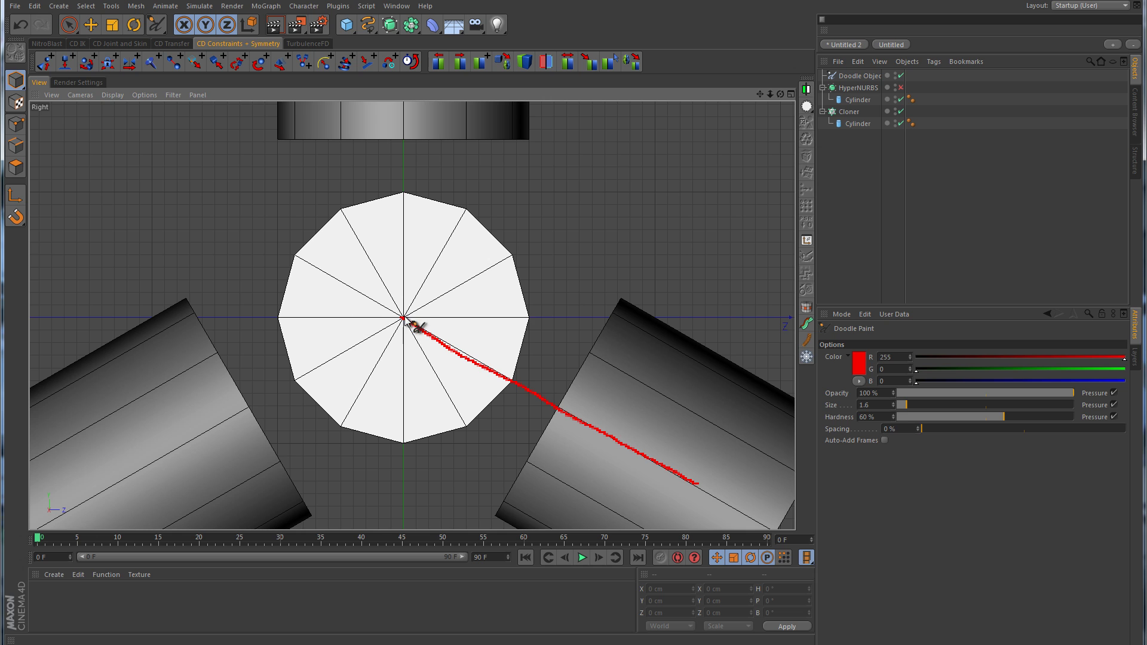
left_click_drag(404, 318, 141, 467)
left_click_drag(761, 95, 761, 148)
left_click_drag(404, 370, 414, 116)
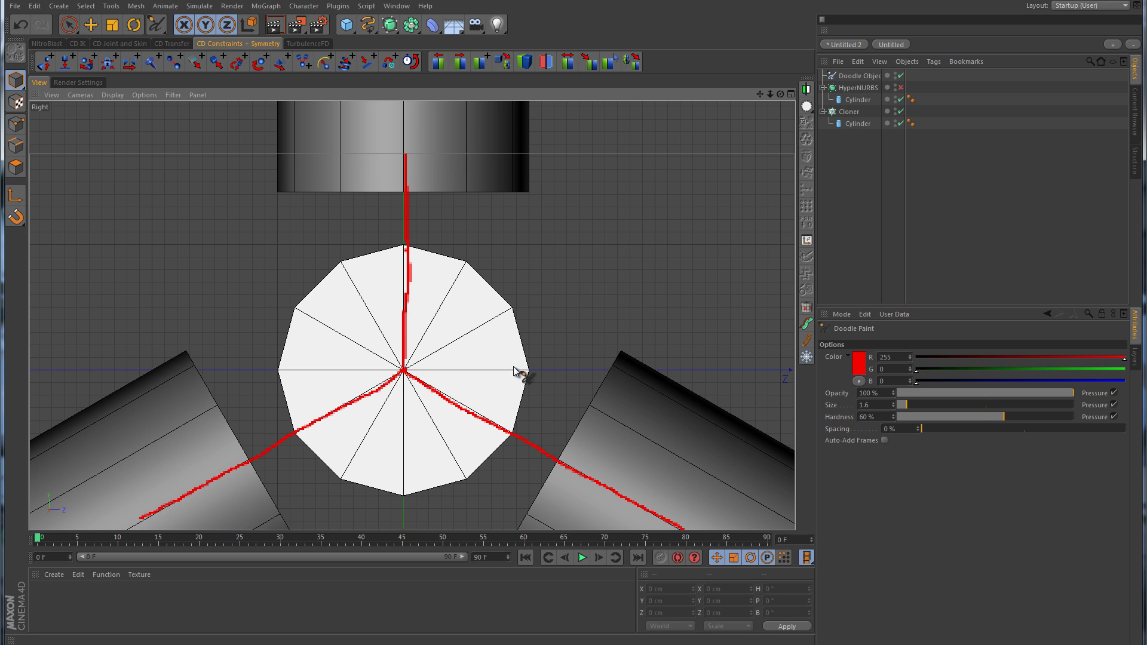
Sketch green (RGB 0, 255, 38) Doodle Paint marks over the central cylinder's end face, and hide the Doodle object.
left_click_drag(770, 95, 580, 330)
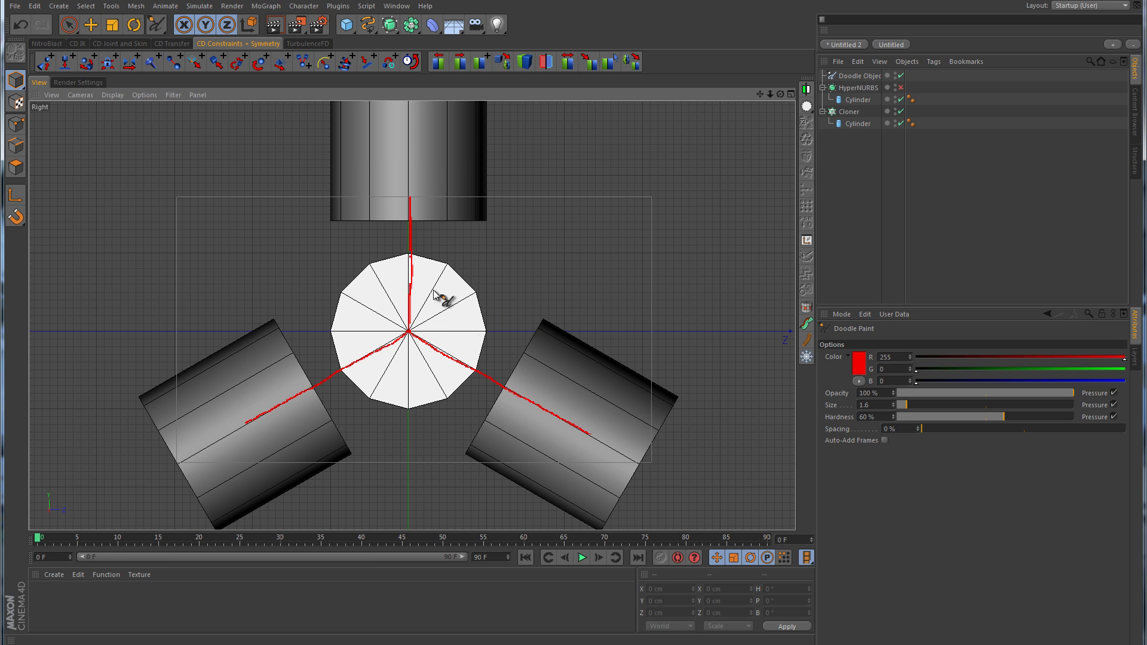
left_click(859, 363)
left_click(871, 314)
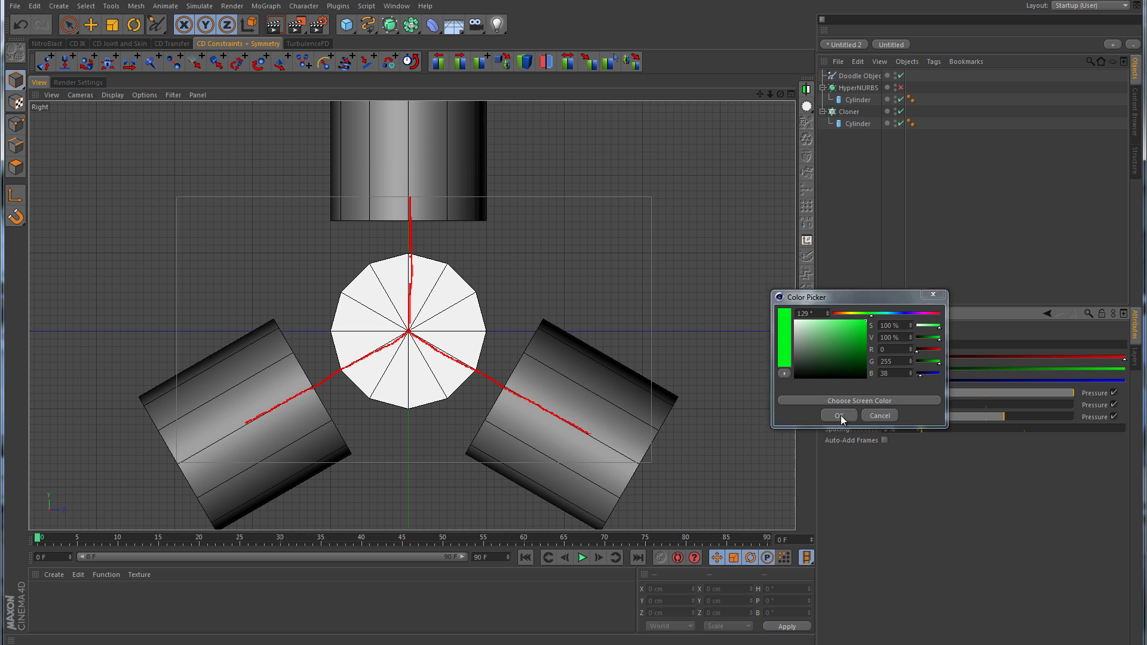
left_click(839, 415)
mouse_move(421, 308)
left_mouse_down()
mouse_move(445, 323)
mouse_move(458, 281)
mouse_move(419, 278)
mouse_move(445, 339)
left_mouse_up()
mouse_move(441, 384)
left_mouse_down()
mouse_move(397, 392)
mouse_move(377, 374)
mouse_move(435, 374)
mouse_move(411, 399)
mouse_move(405, 313)
mouse_move(356, 336)
mouse_move(346, 316)
mouse_move(383, 283)
left_mouse_up()
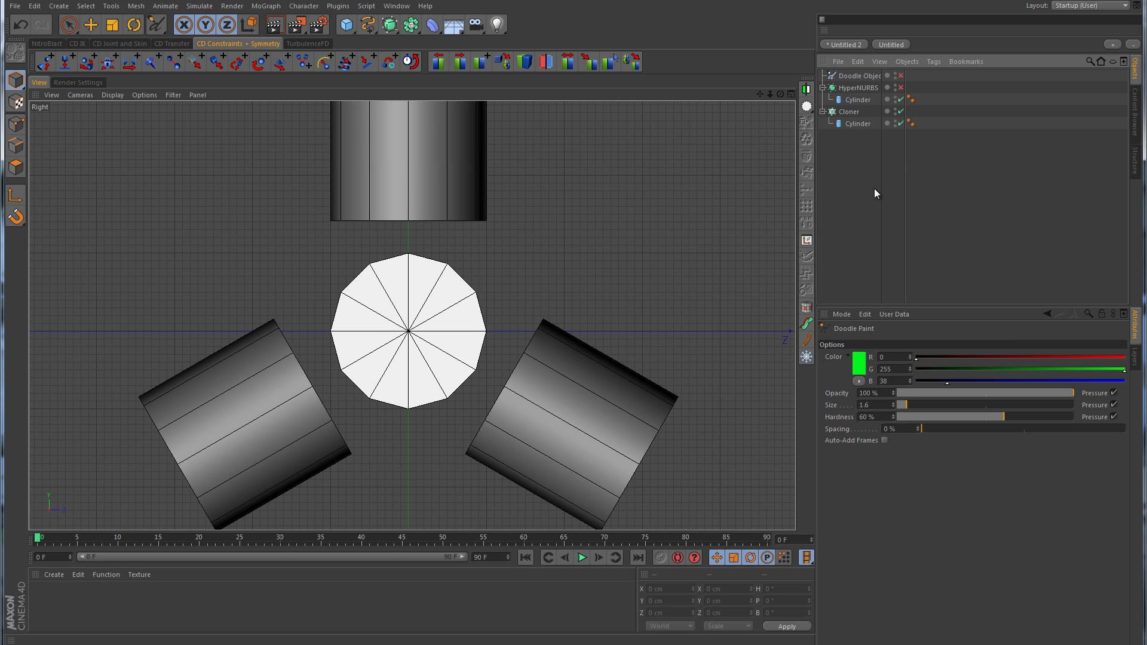
In the Perspective view, remove the central cylinder's caps and disable the Cloner so only the open cylinder is displayed.
middle_click(543, 328)
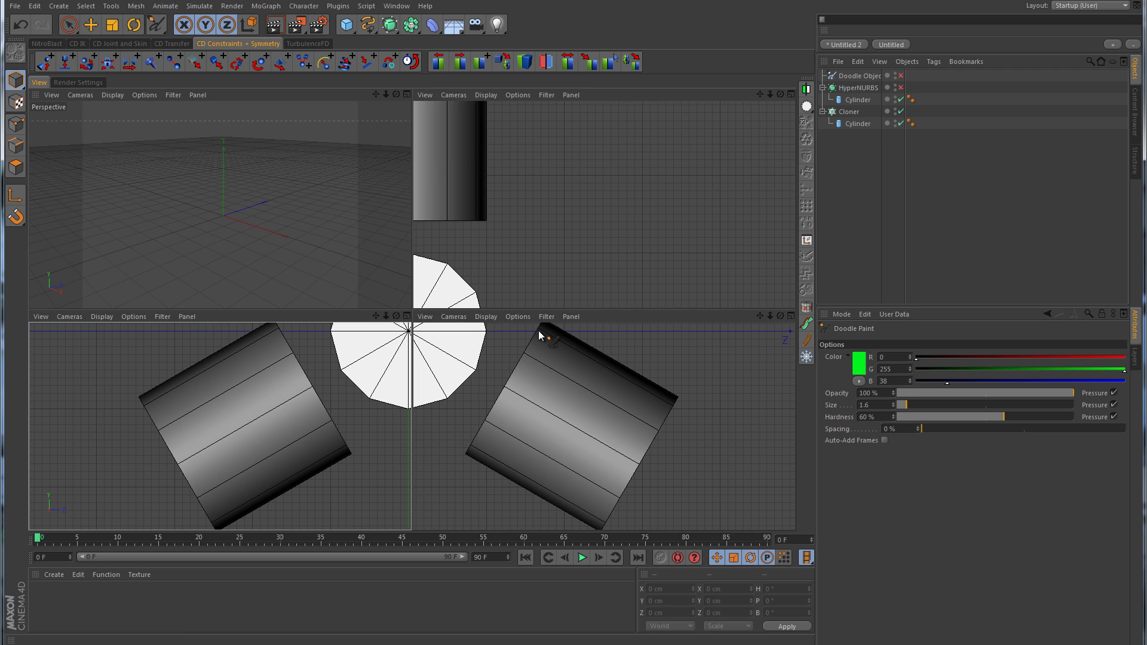
middle_click(275, 250)
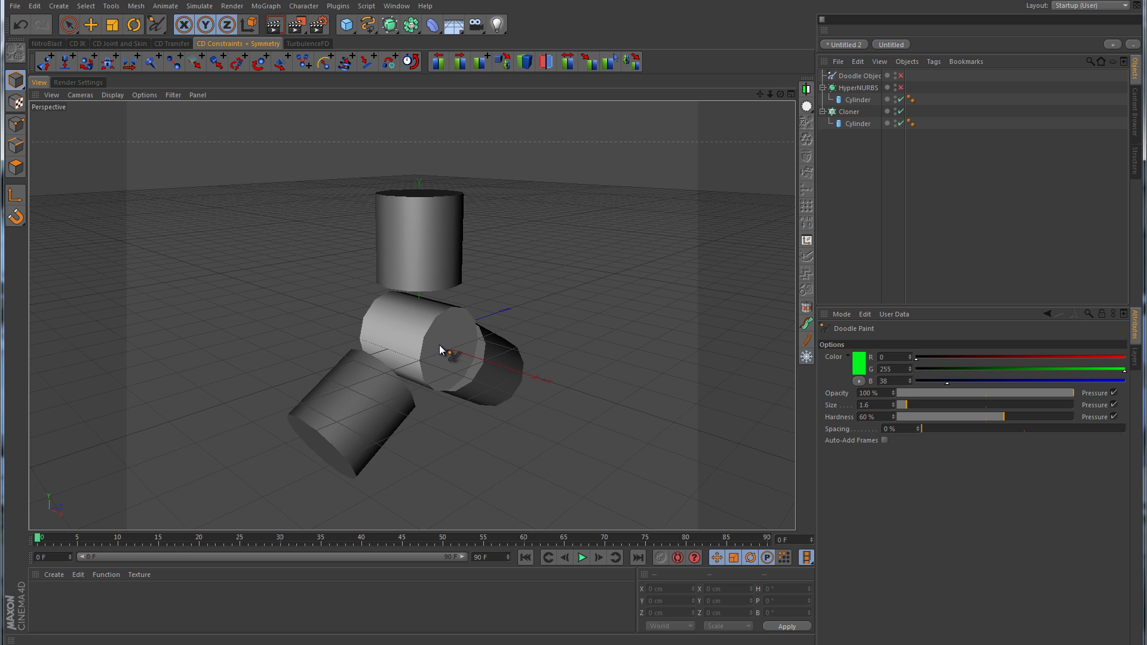
left_click(865, 98)
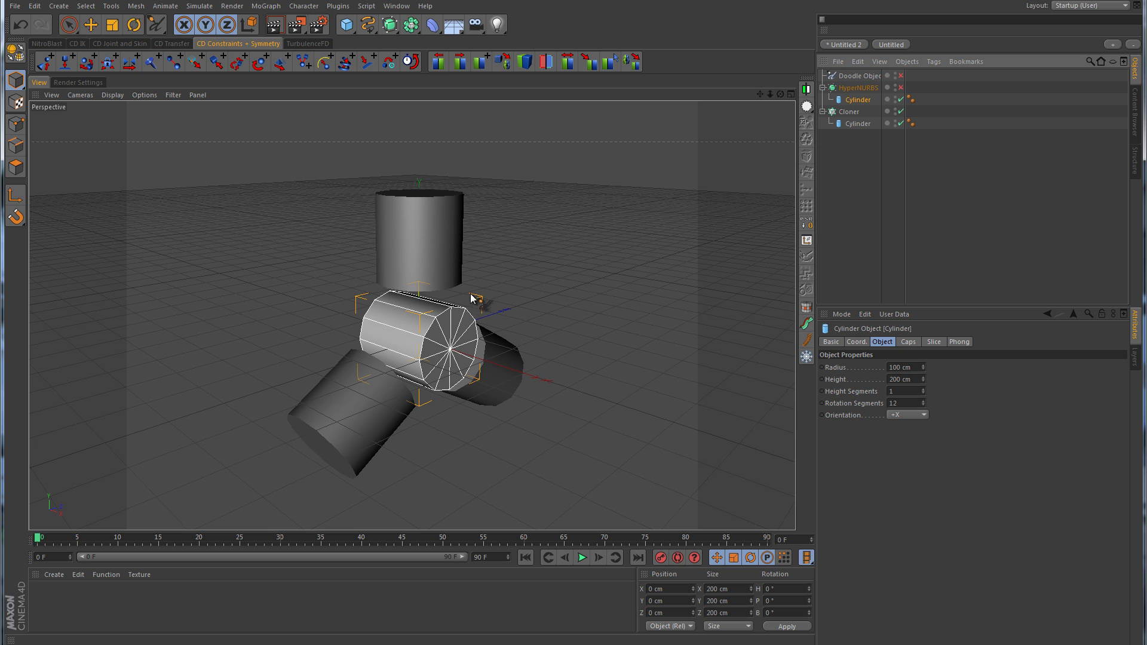
right_click_drag(476, 415, 544, 317, "alt")
middle_click_drag(544, 316, 564, 353, "alt")
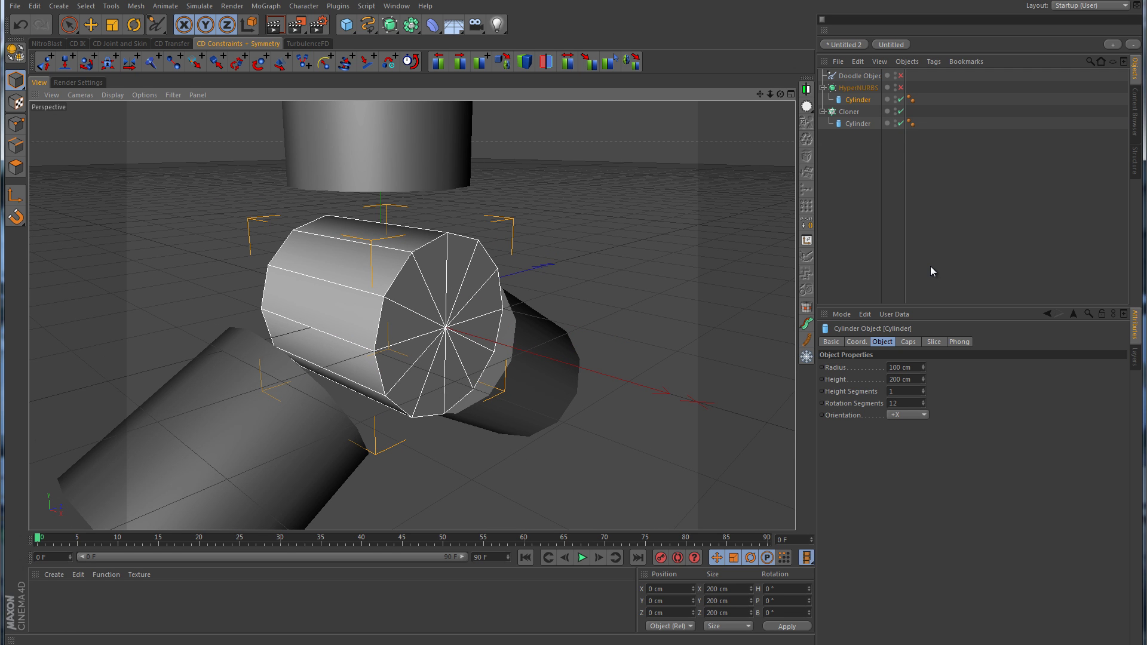
left_click(910, 342)
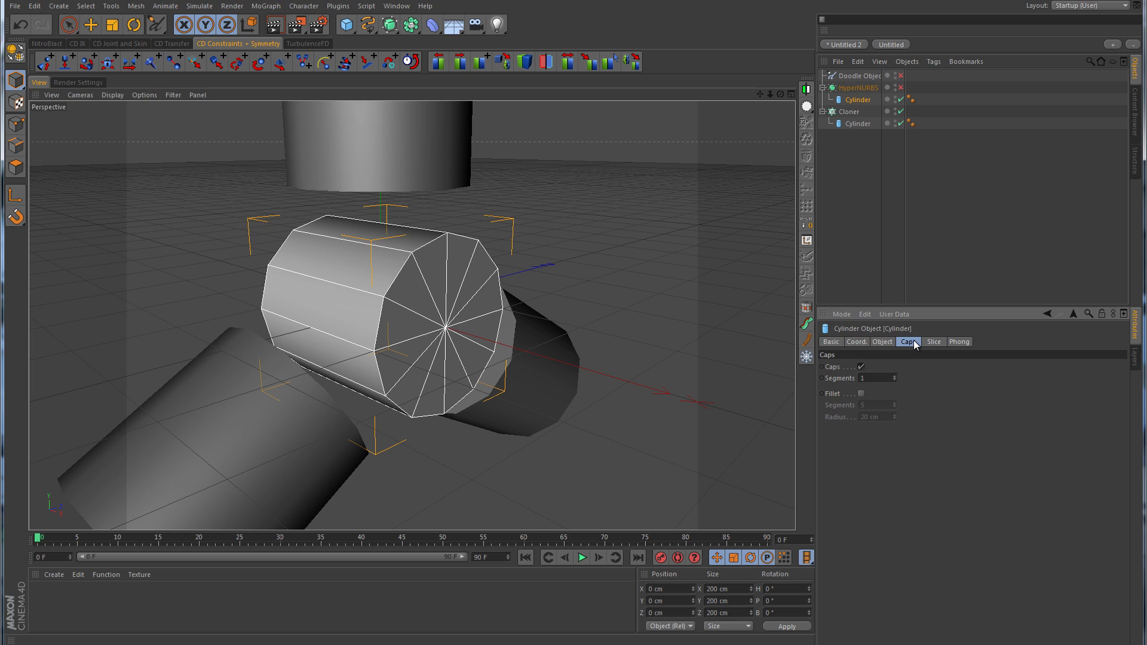
left_click(861, 367)
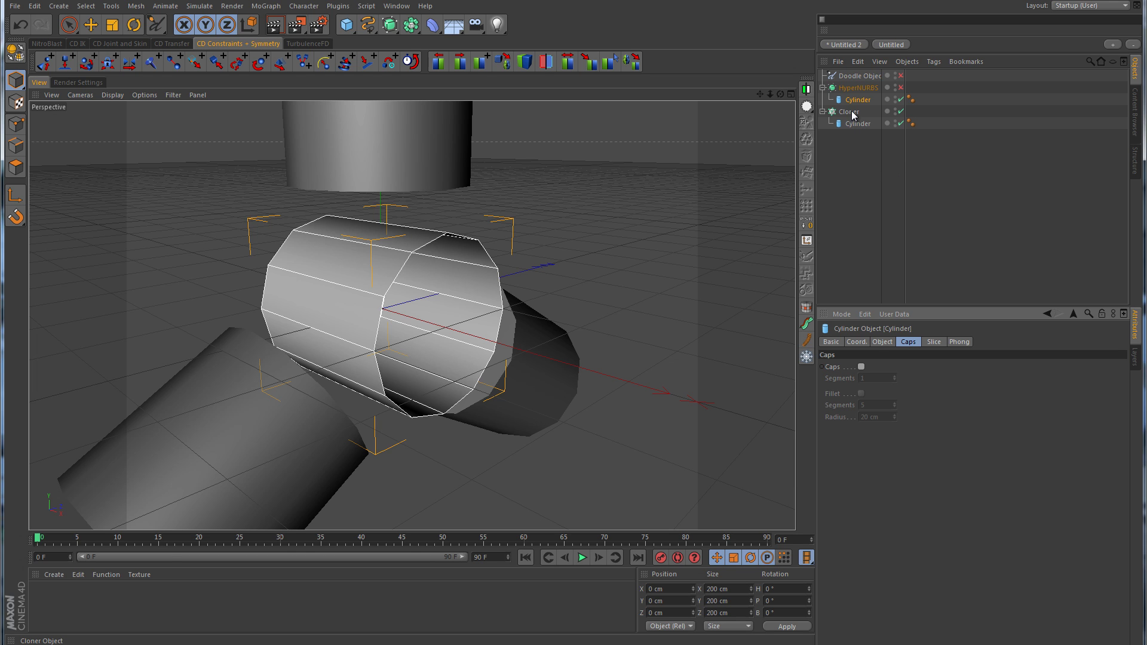
left_click(895, 110)
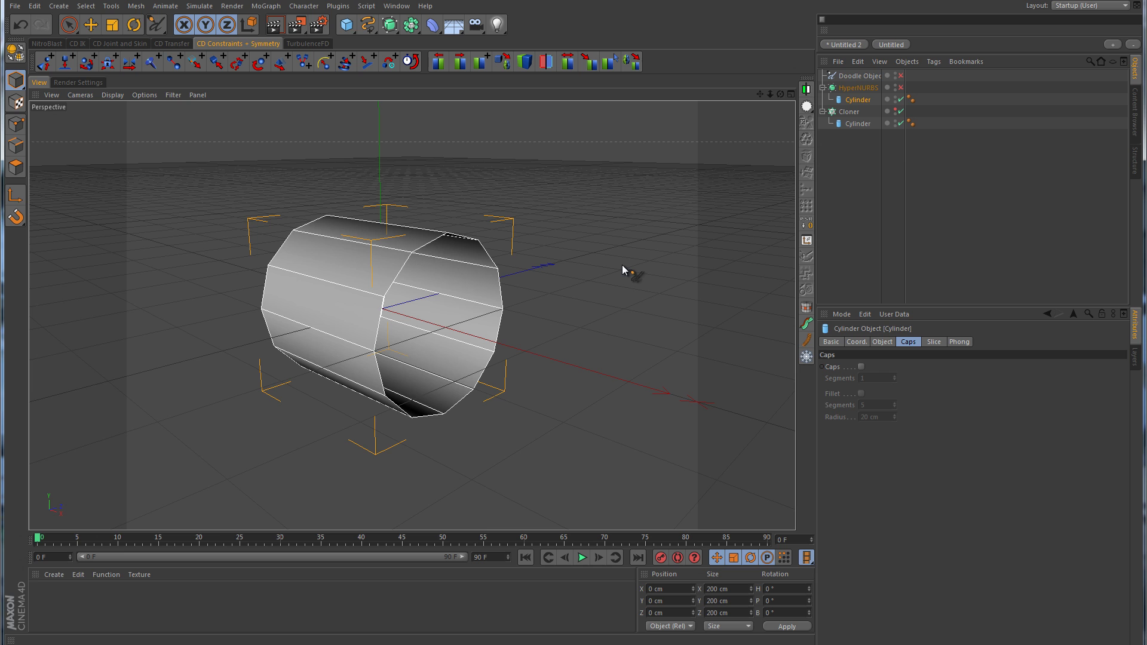
Add a Circle spline in the XZ plane with a 100 cm radius and raise it above the cylinder to about Y 132 cm.
left_click(88, 26)
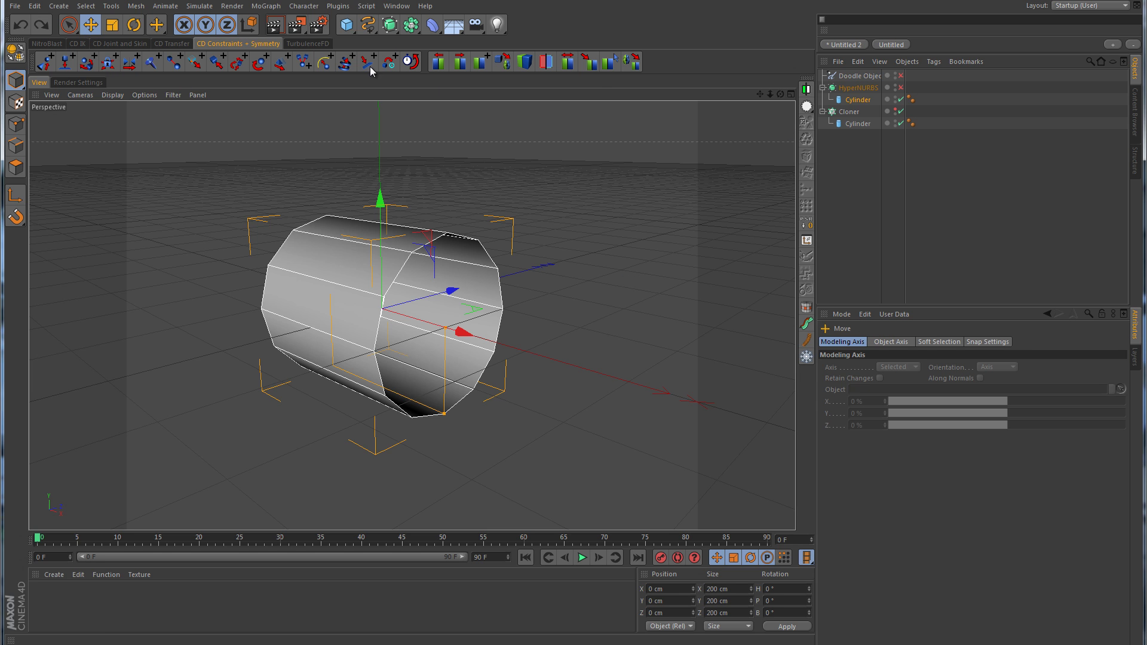
left_click(368, 25)
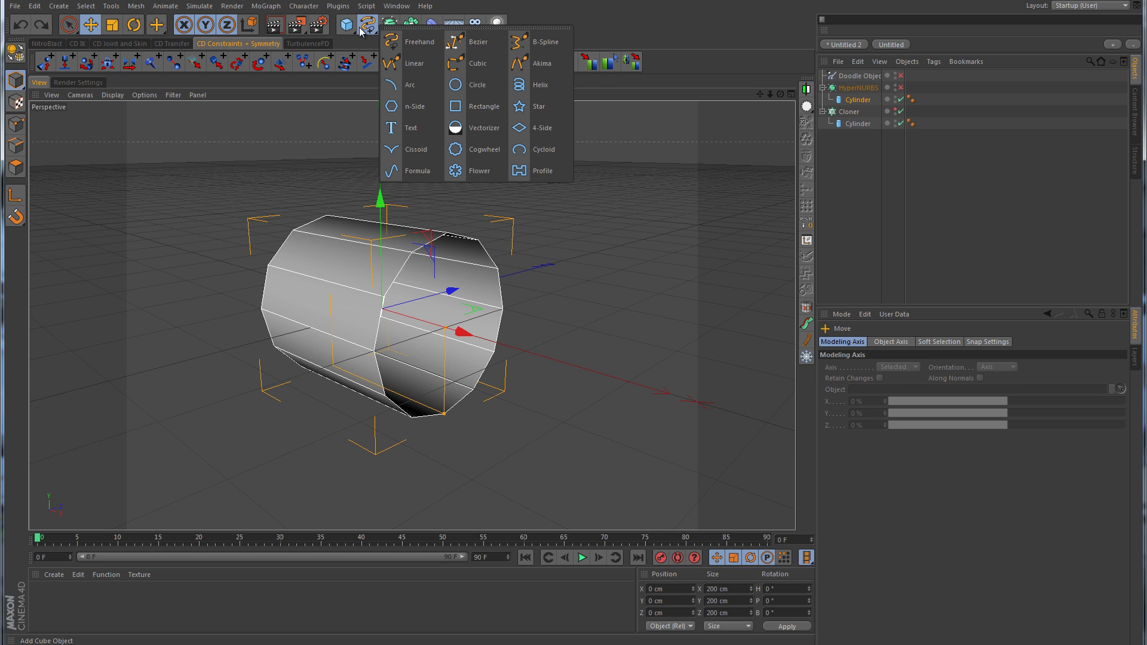
left_click(489, 91)
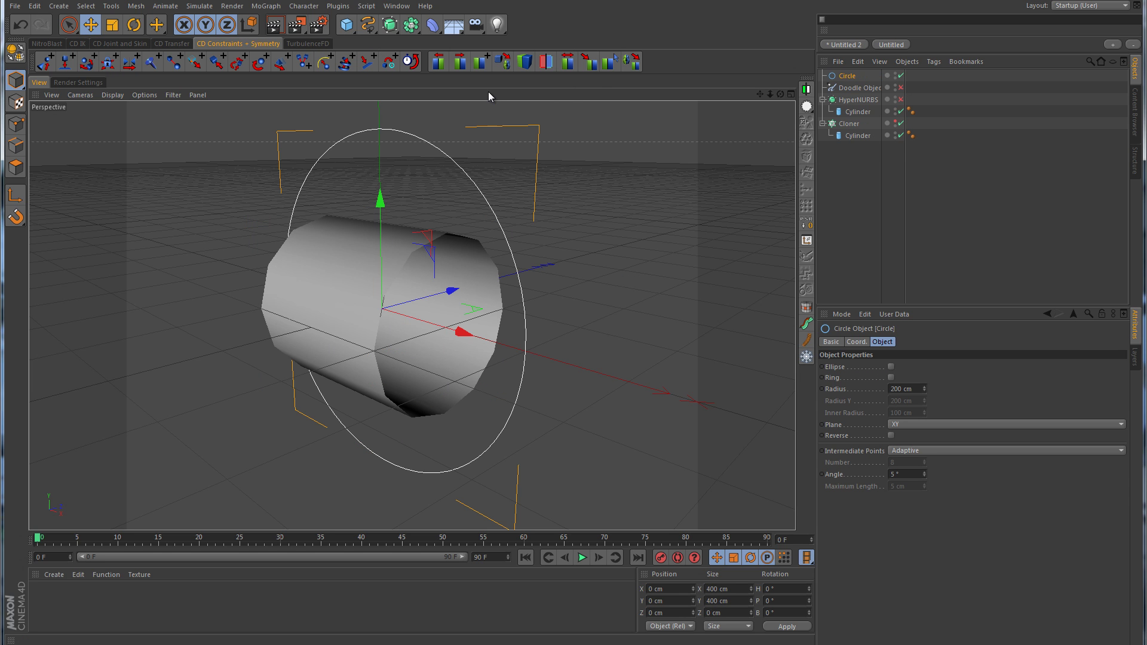
left_click(910, 423)
left_click(902, 443)
left_click(905, 424)
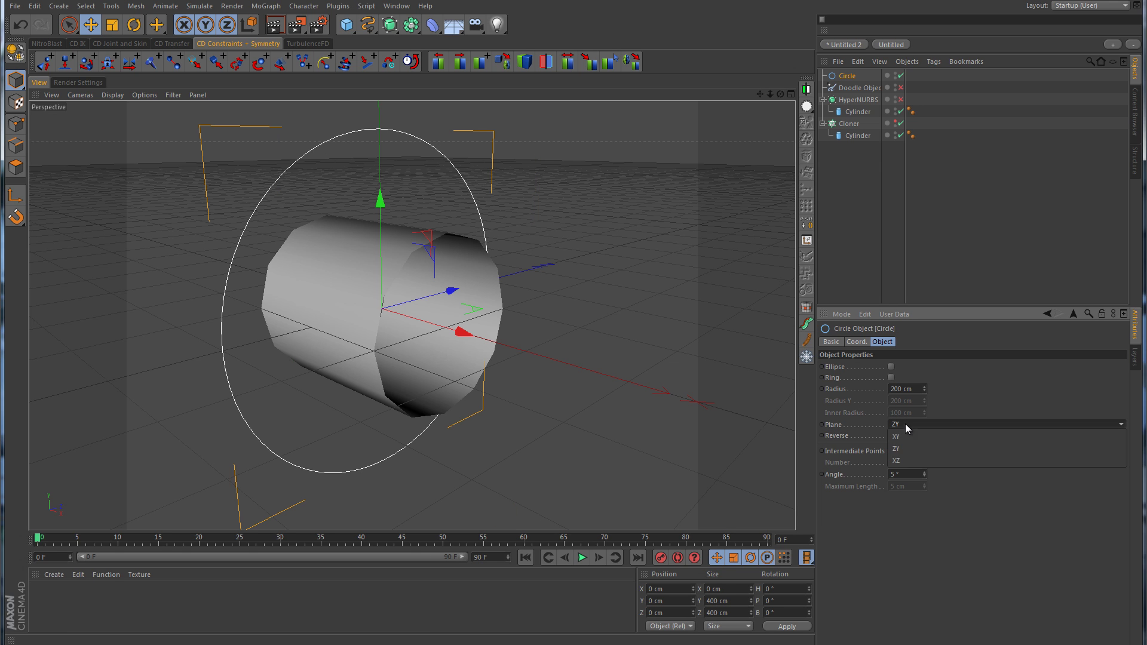
left_click(912, 463)
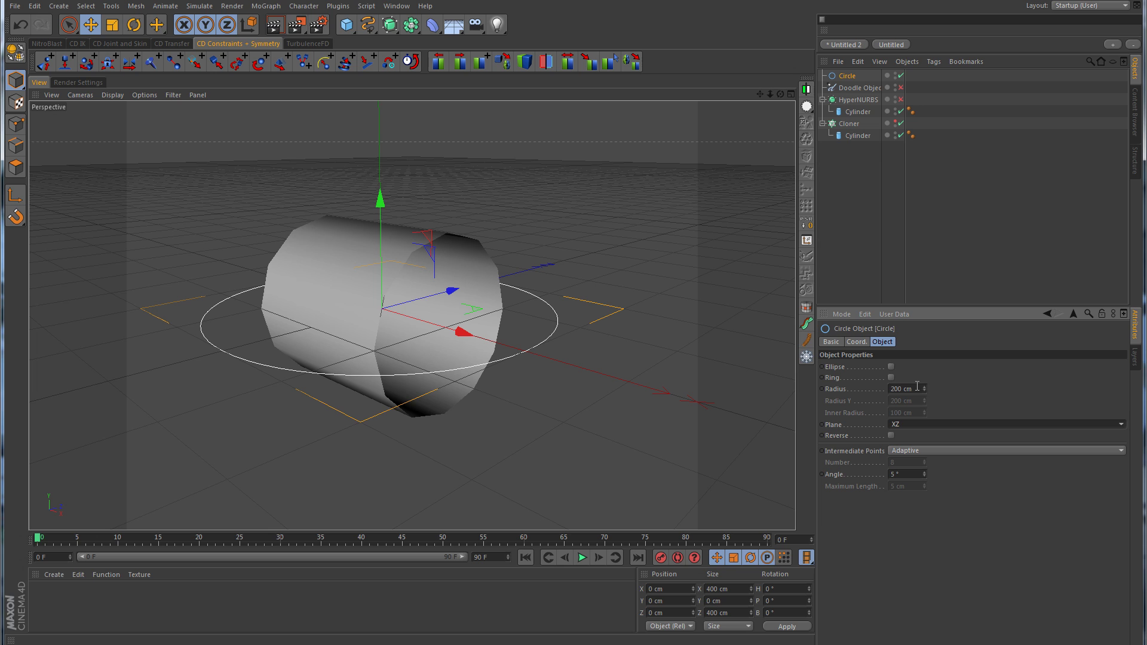
left_click_drag(914, 389, 854, 395)
type("100")
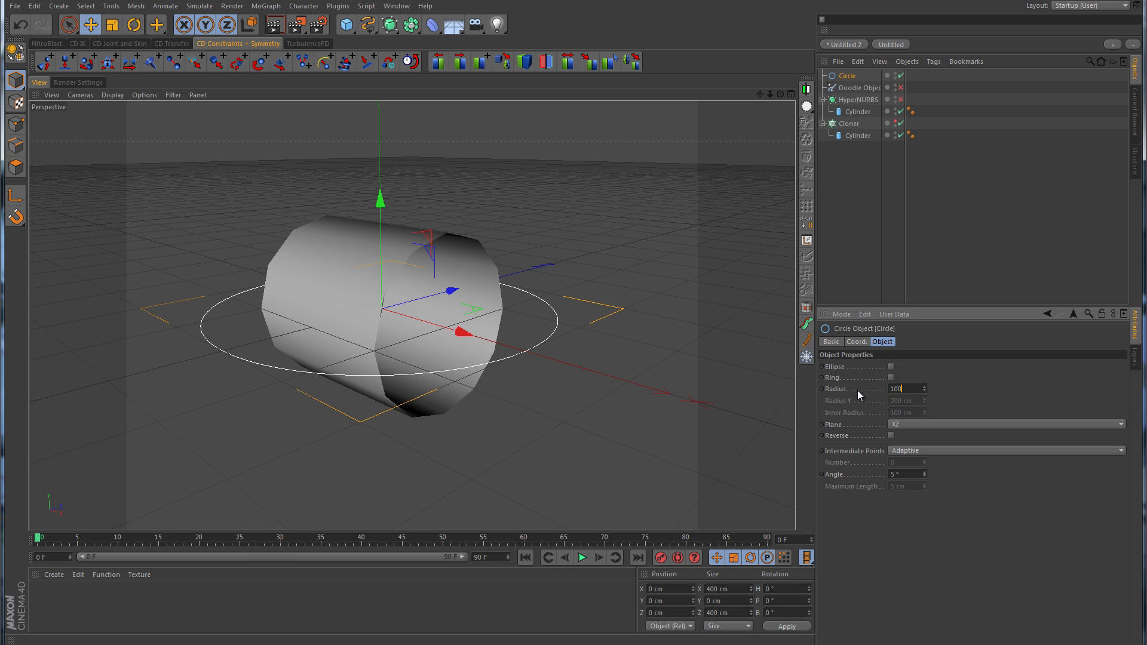
key("Return")
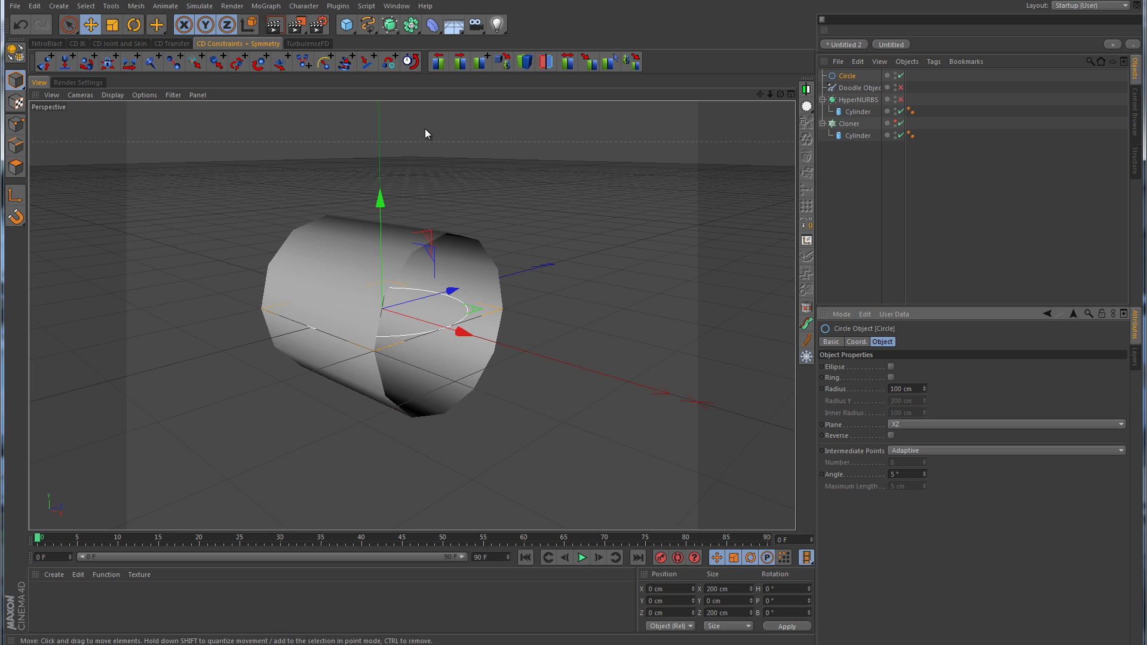
left_click_drag(376, 203, 574, 329)
Turn on the circle's own display colour and set it to red.
left_click(832, 342)
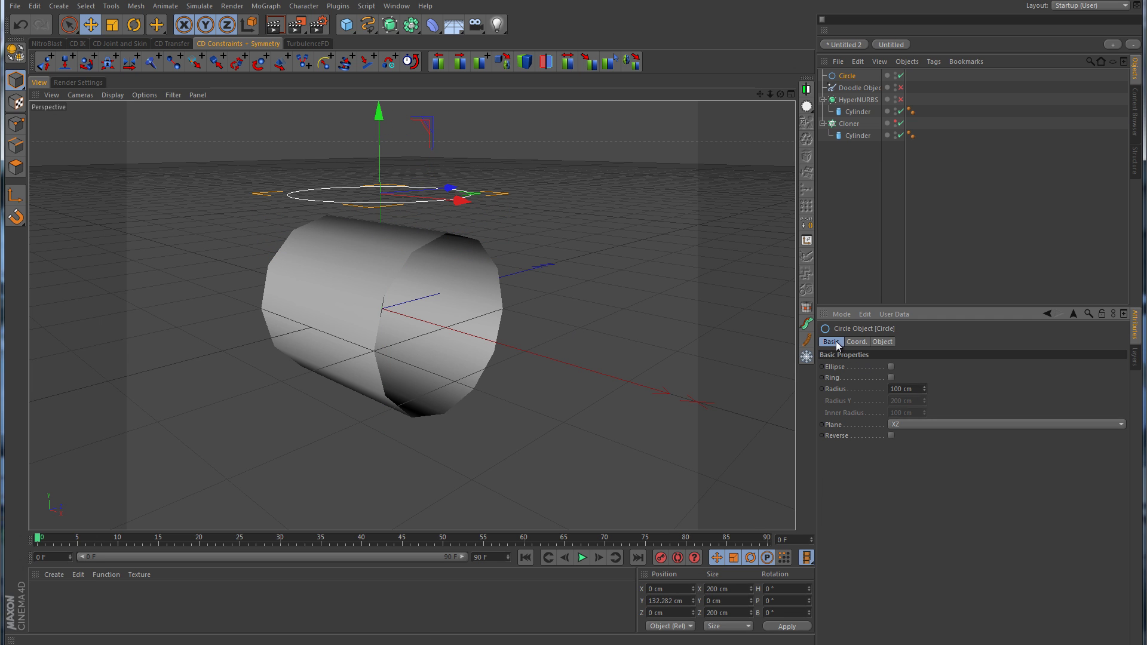
left_click(901, 414)
left_click(909, 451)
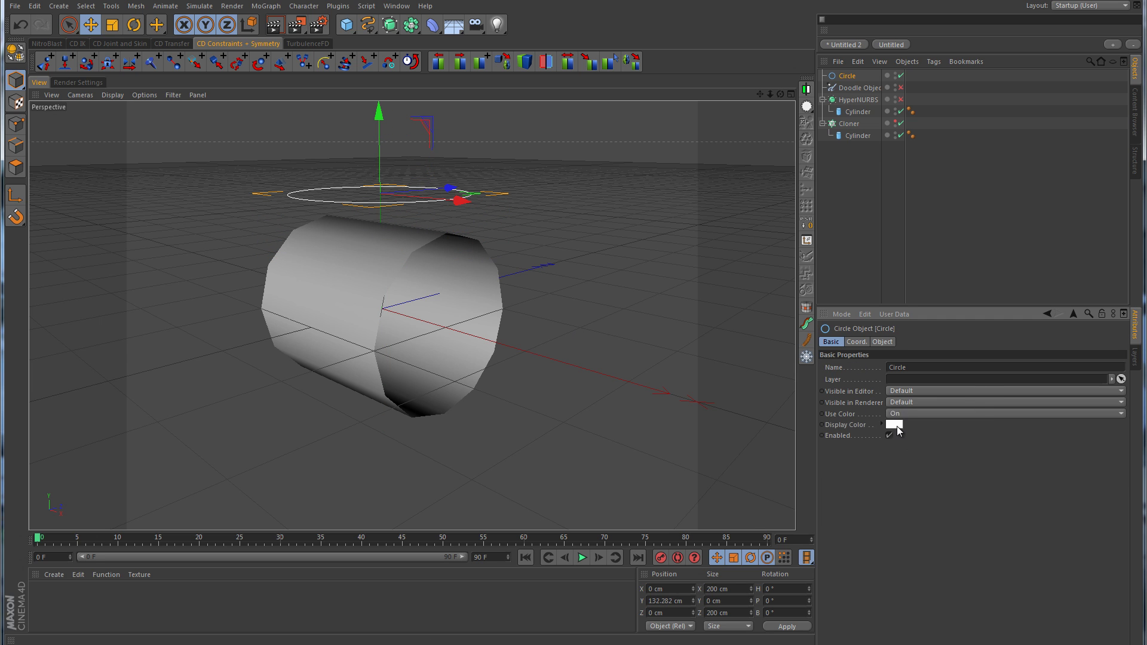
left_click(894, 425)
left_click(878, 483)
key("ctrl+z")
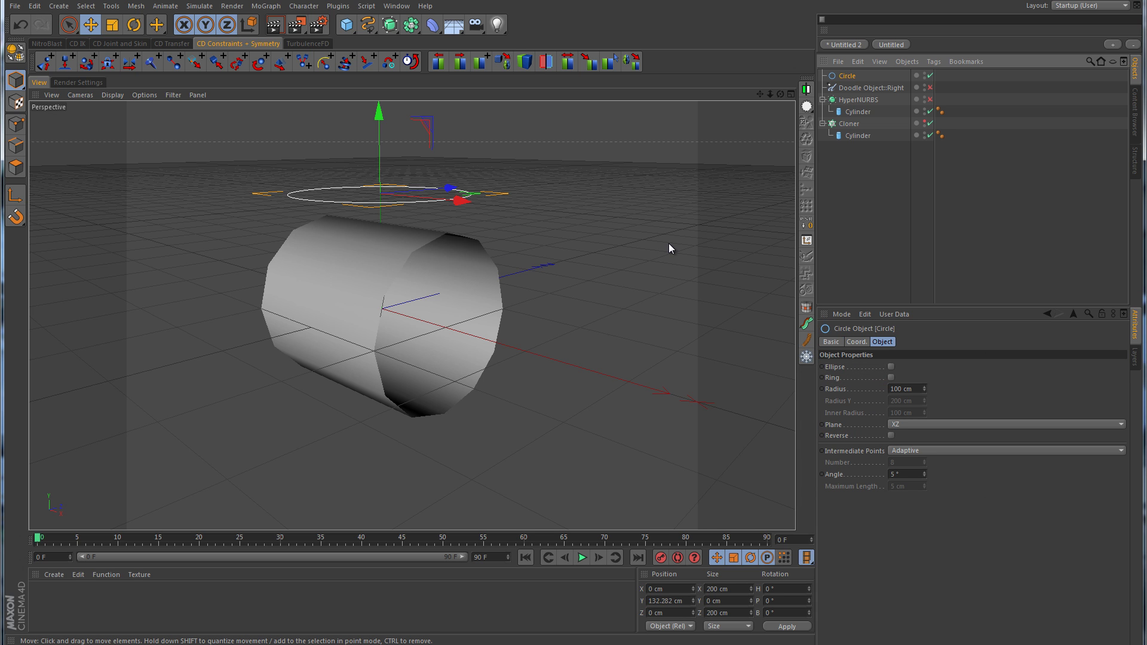
In the full-size Top view, set the circle's intermediate points to Uniform with a number of 1.
middle_click(618, 393)
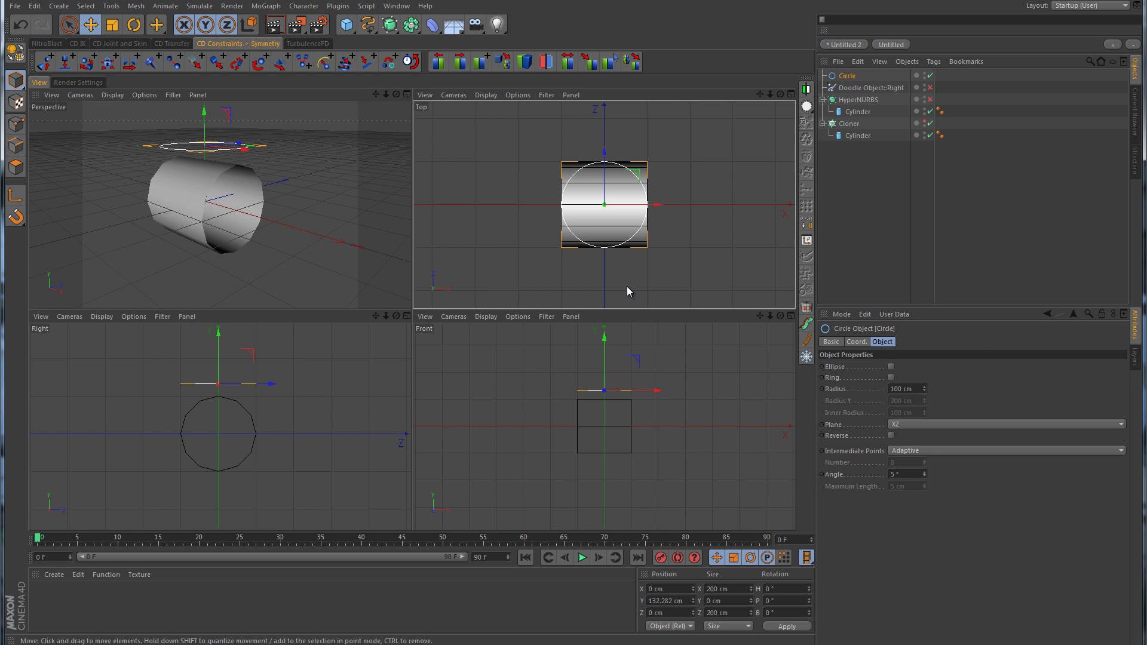
middle_click(627, 286)
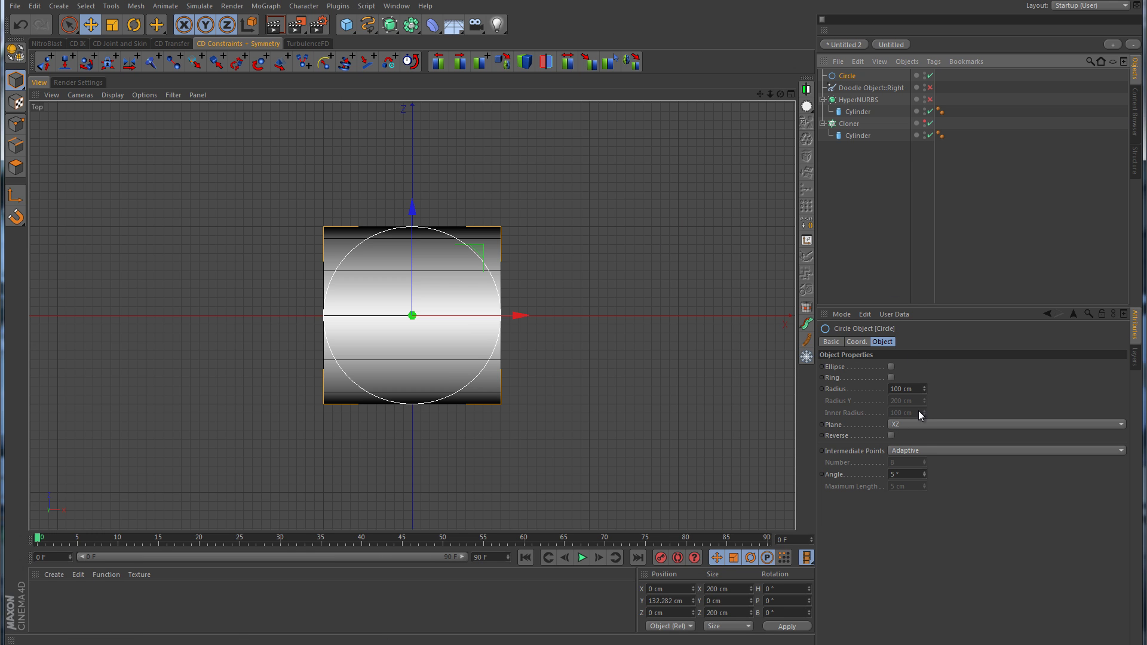
left_click(919, 452)
left_click(920, 487)
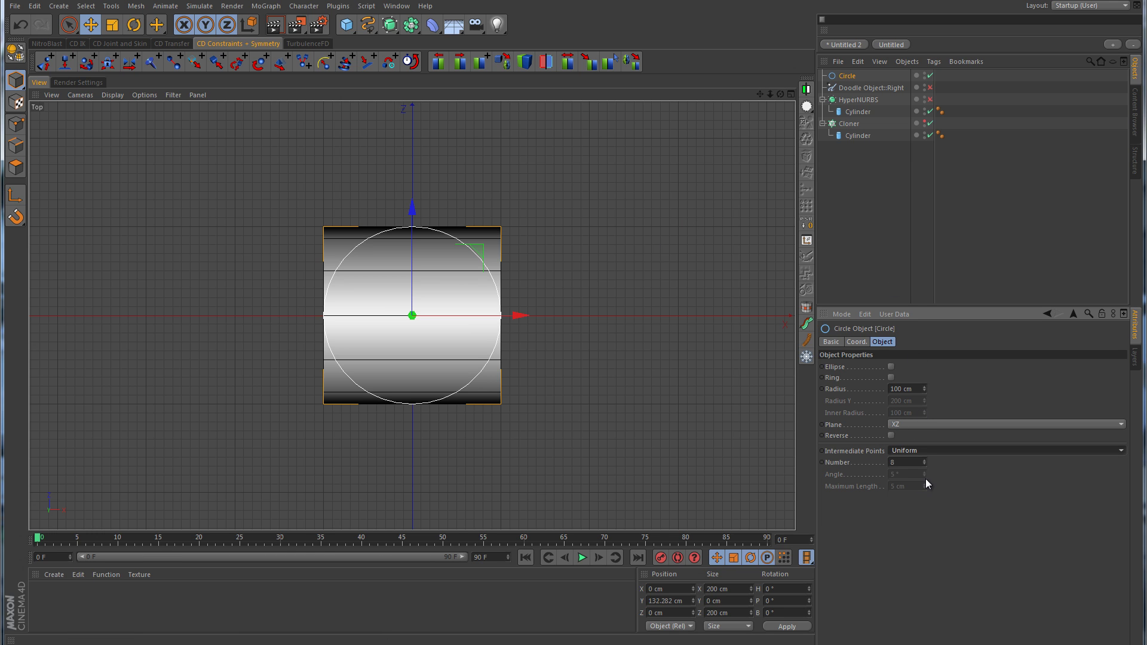
left_click(924, 464)
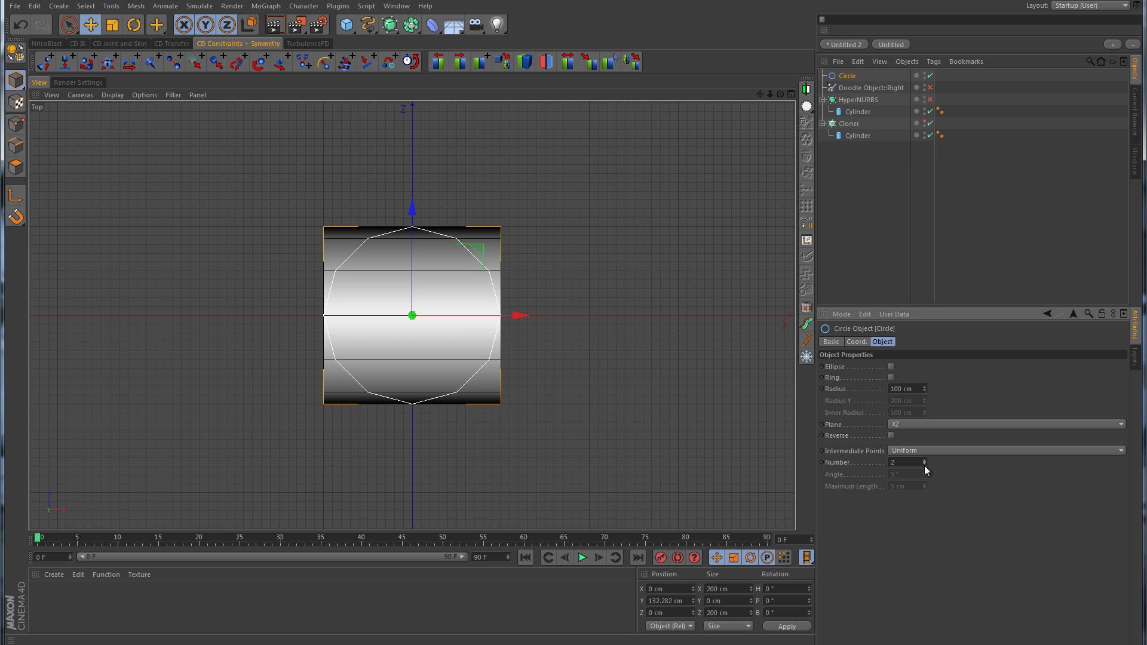
left_click(925, 464)
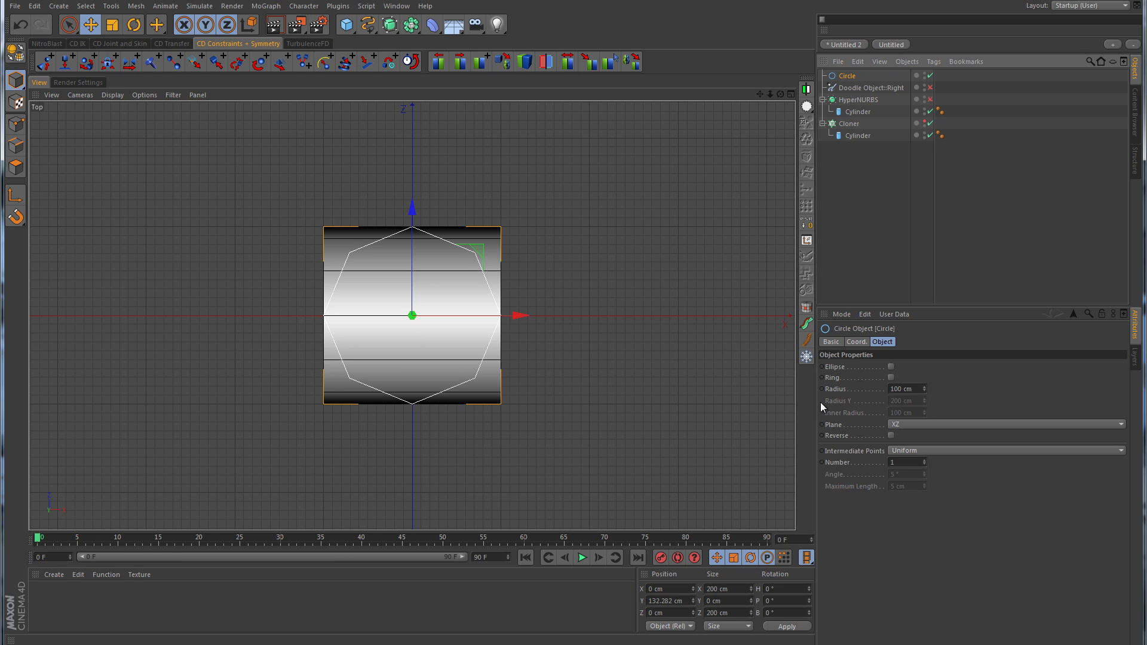
Set the circle's radius to 75 cm.
double_click(907, 389)
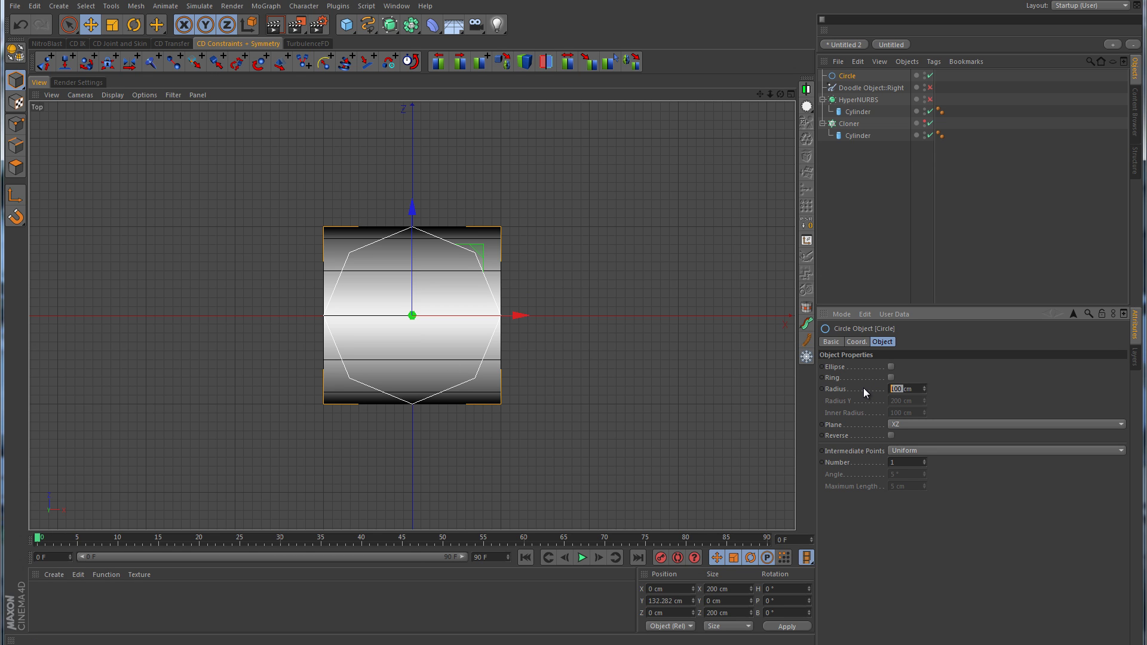
type("75")
key("Return")
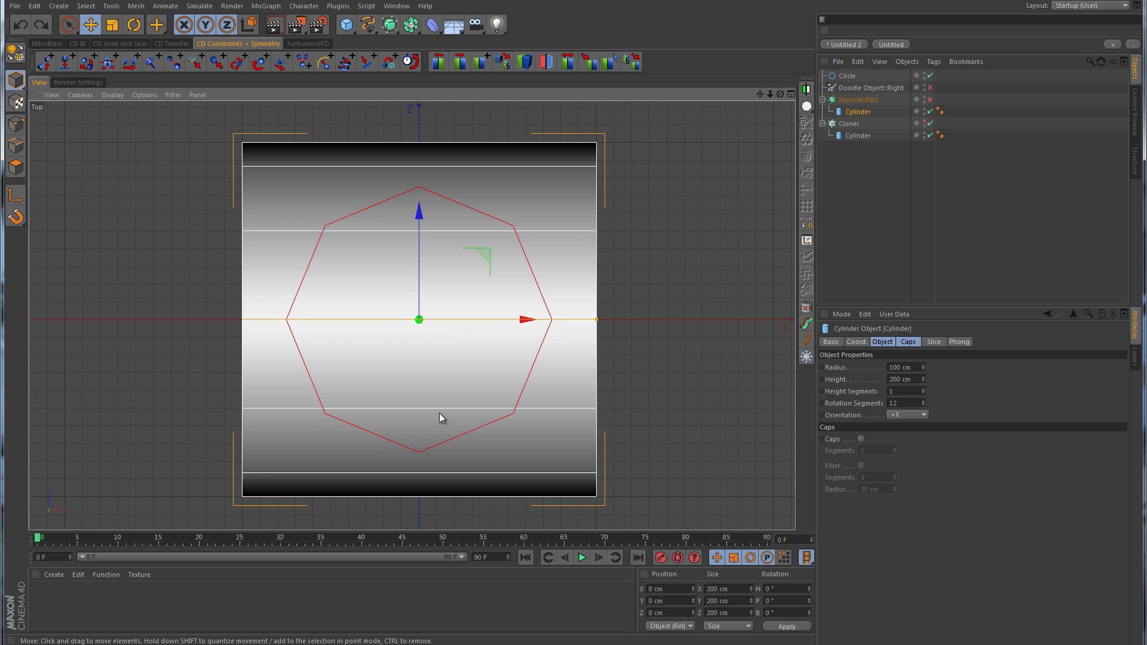
Set the central cylinder's height segments to 4 and check the divisions in the Perspective and Top views.
left_click(859, 112)
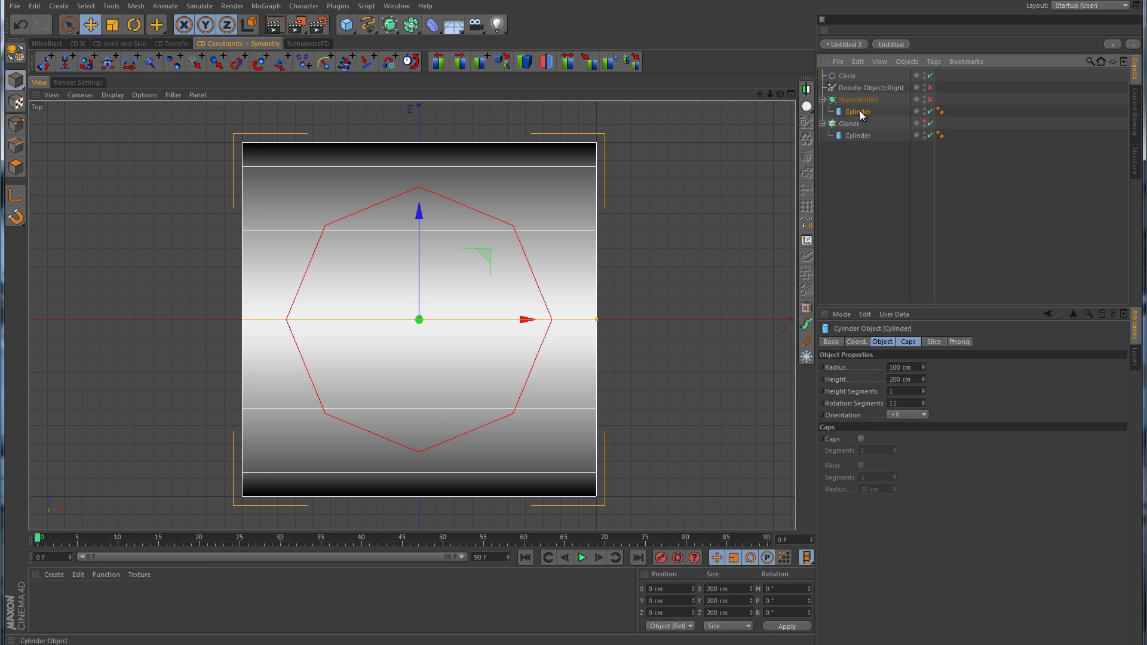
left_click(923, 389)
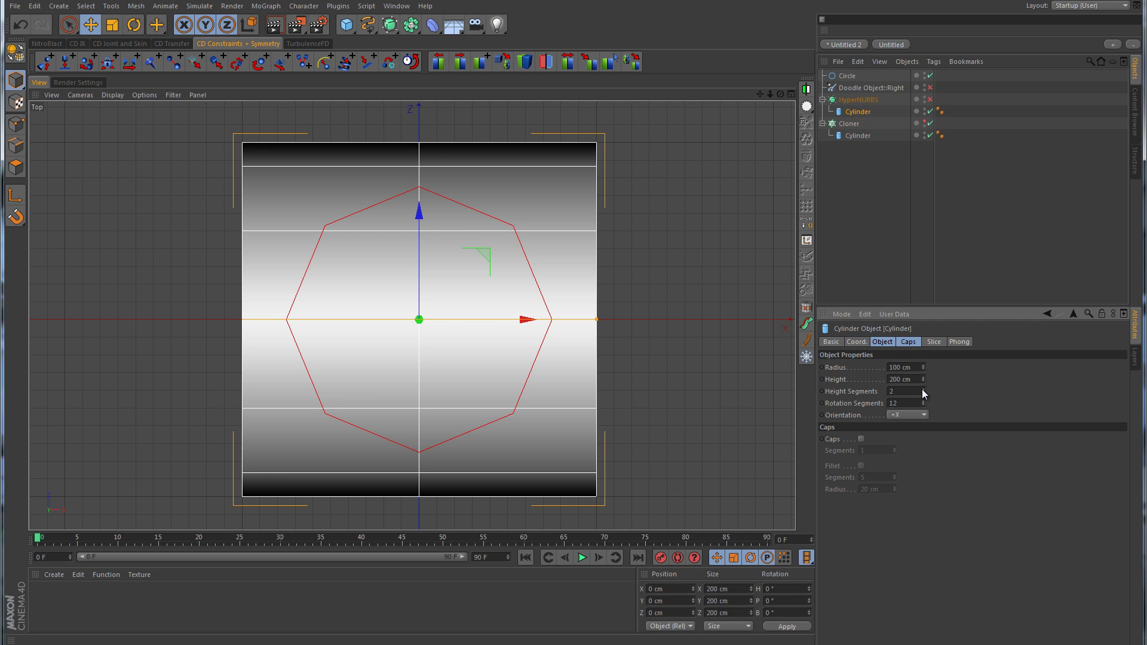
left_click(922, 389)
left_click(923, 389)
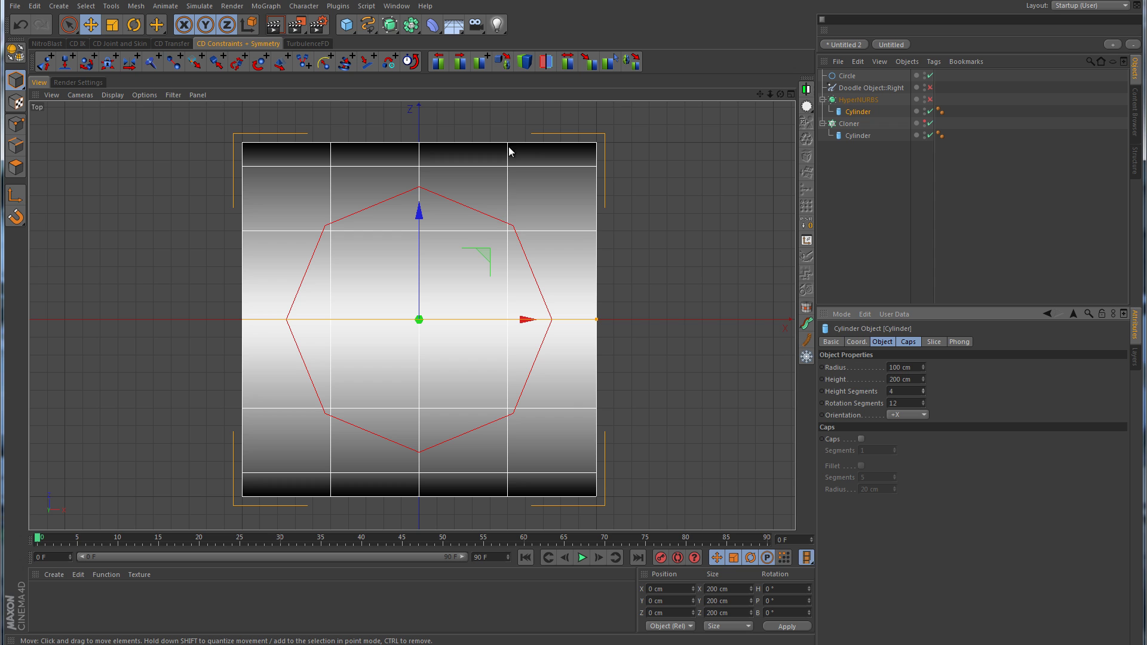
middle_click(404, 418)
middle_click(285, 275)
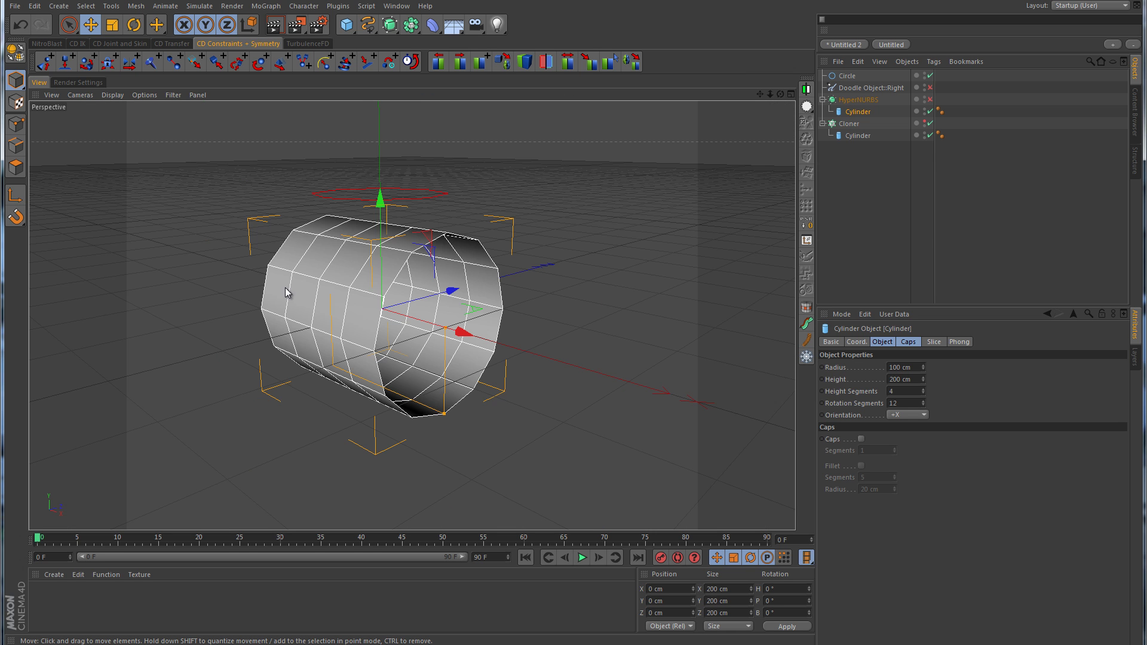
middle_click(607, 256)
middle_click(569, 256)
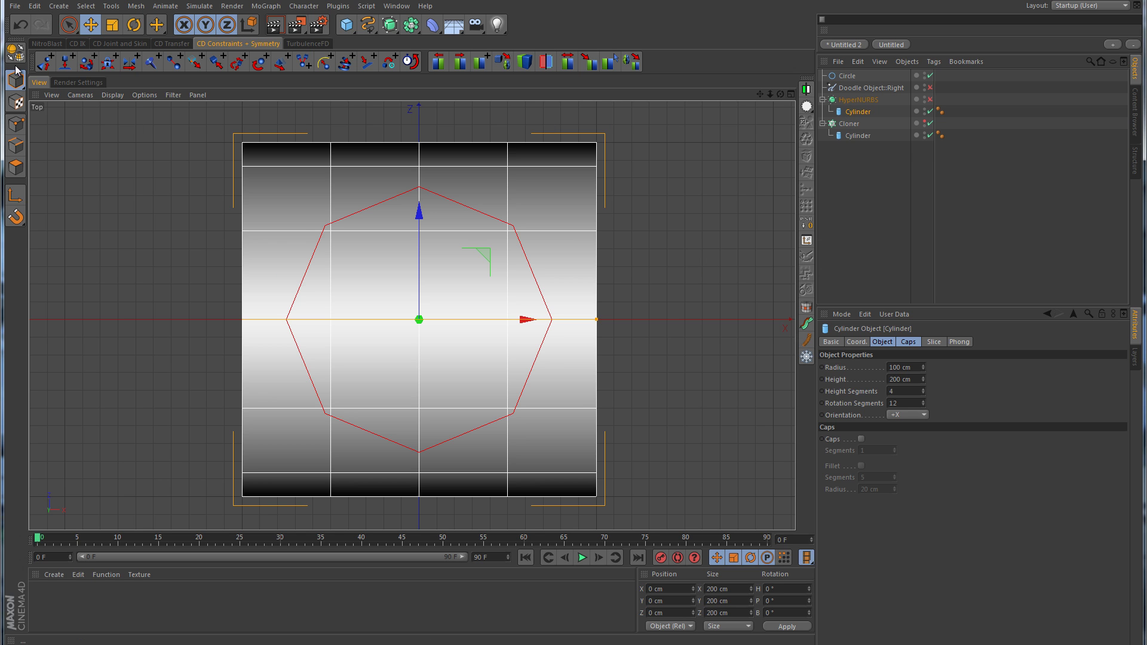
Convert the central cylinder to an editable polygon object and show it in the full-size Right view.
key("c")
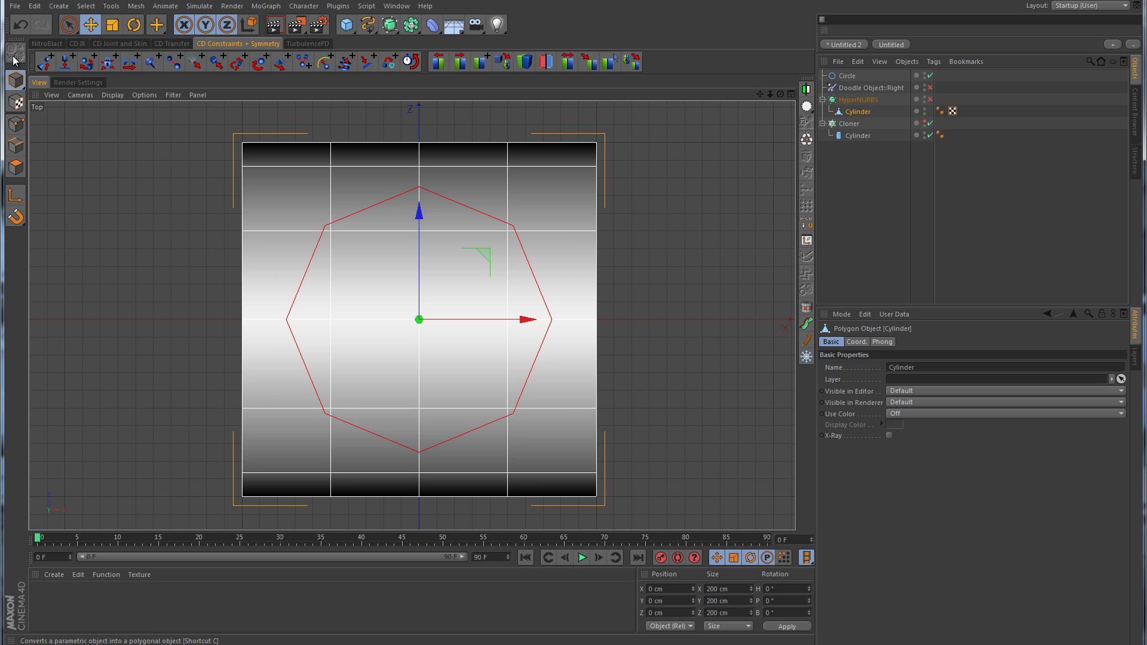
middle_click(561, 238)
middle_click(321, 238)
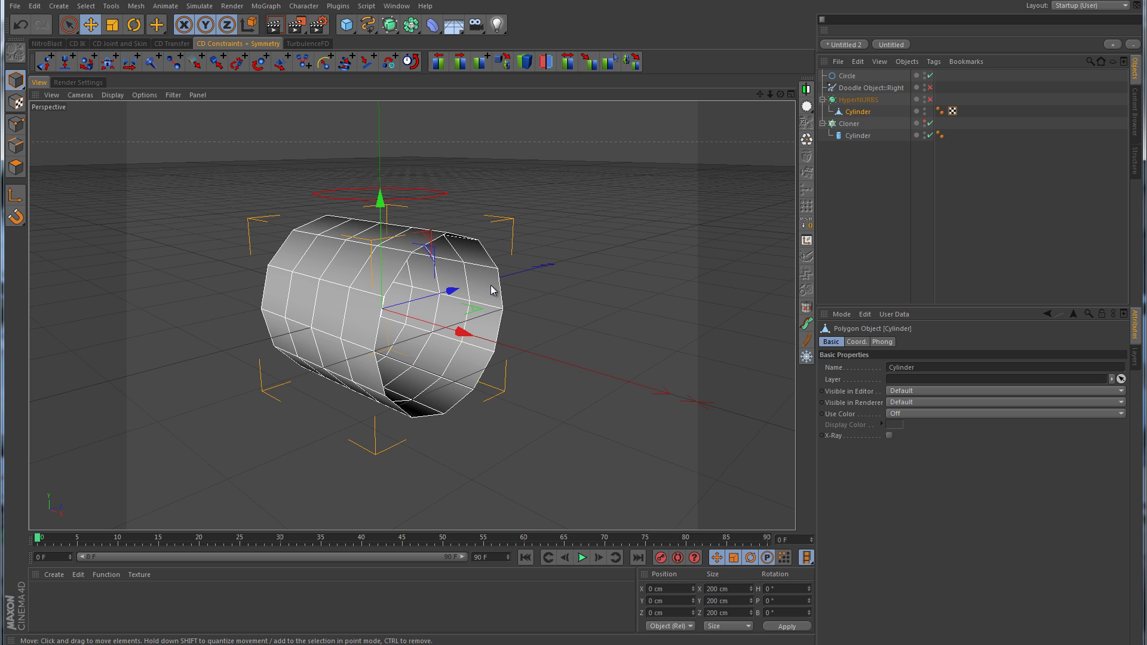
middle_click(536, 302)
middle_click(321, 382)
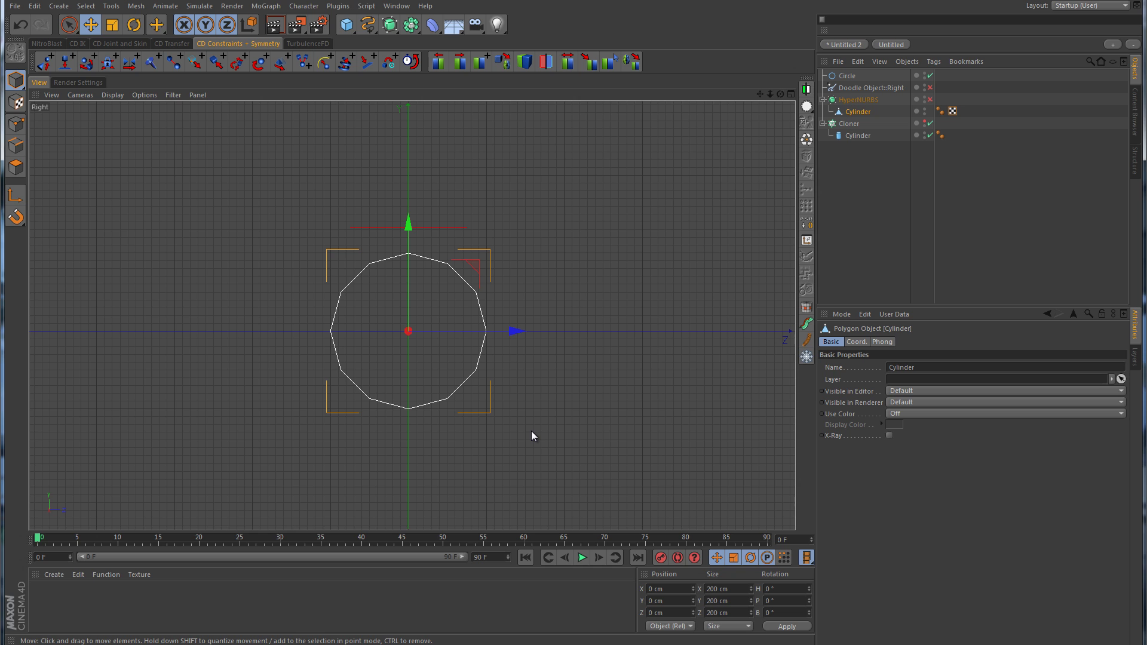
Delete the cylinder's points on and below the horizontal centre line, hidden ones included, and check the remaining surface in the Perspective view.
left_click(16, 124)
left_click(69, 25)
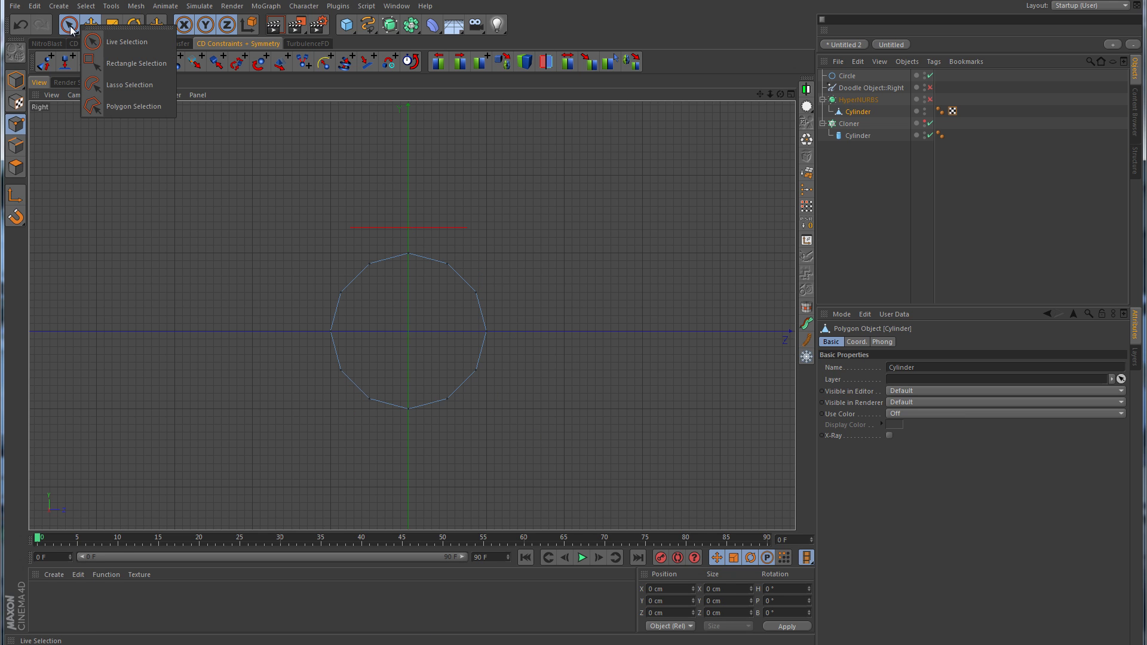
left_click(117, 63)
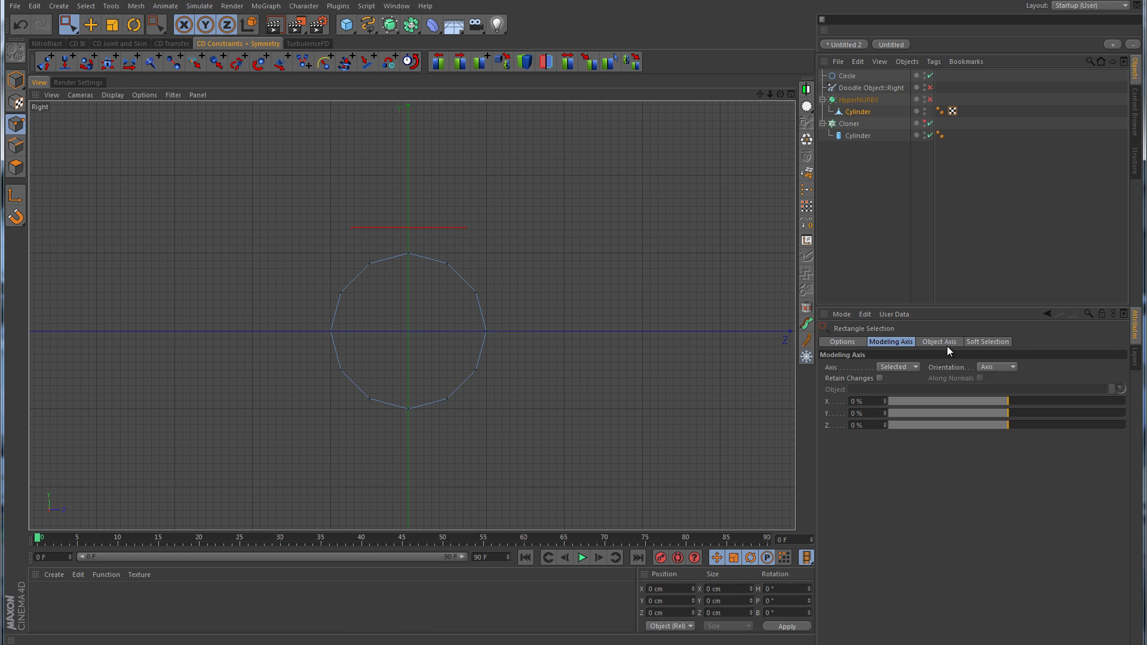
left_click(848, 341)
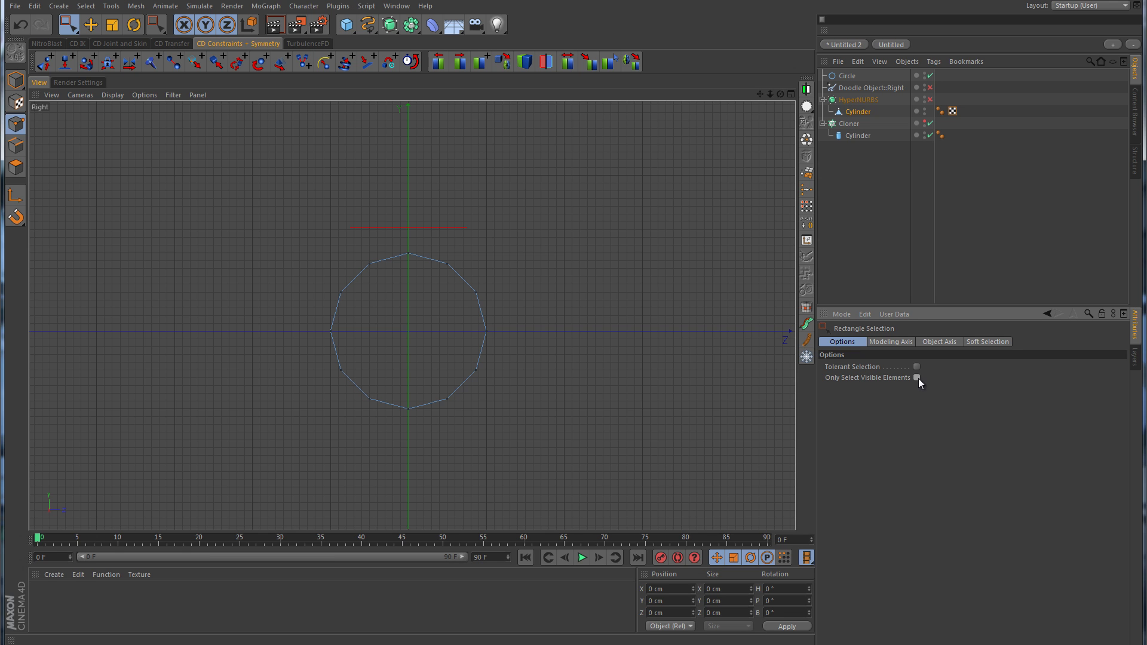
scroll(586, 314, "up", 3)
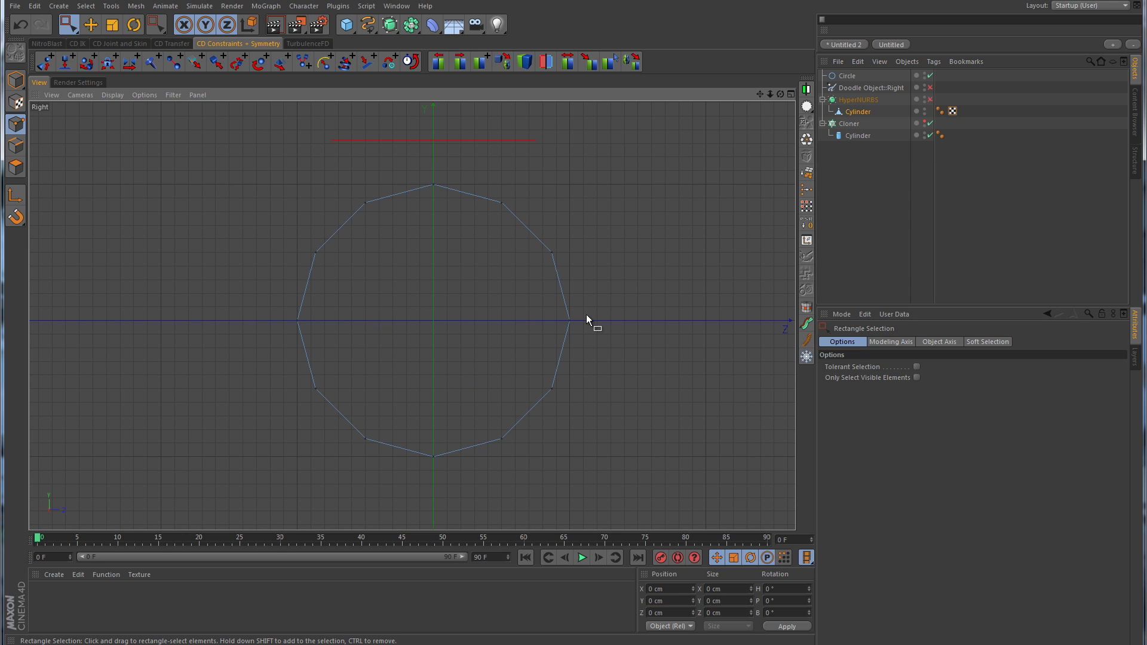
left_click_drag(589, 309, 267, 475)
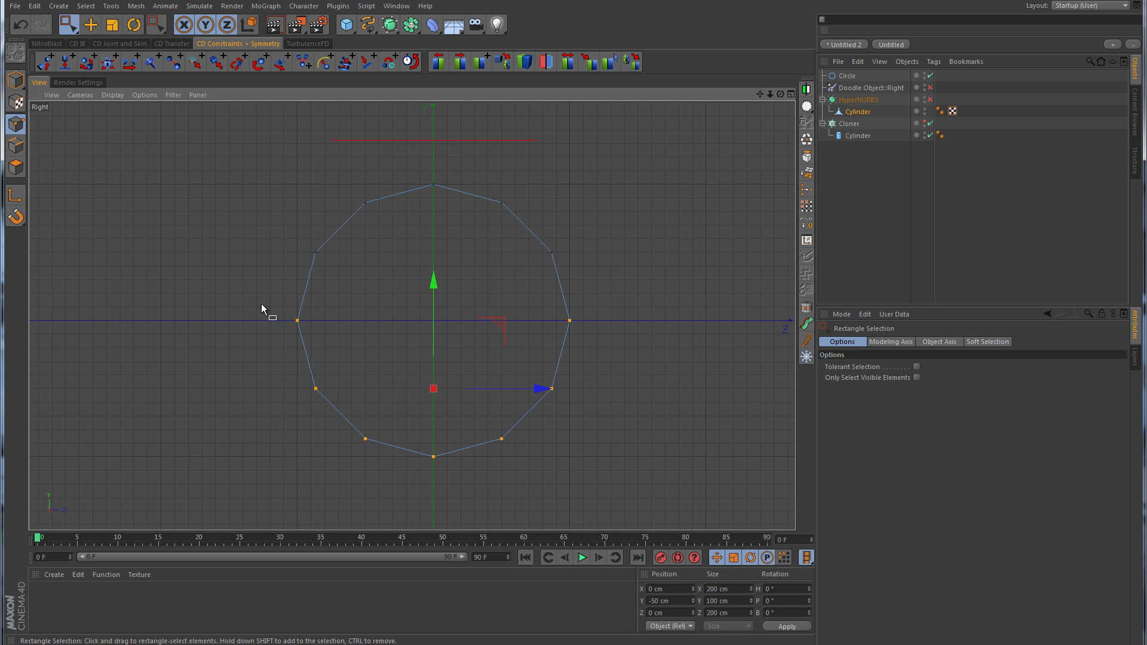
left_click_drag(605, 317, 274, 471)
key("Delete")
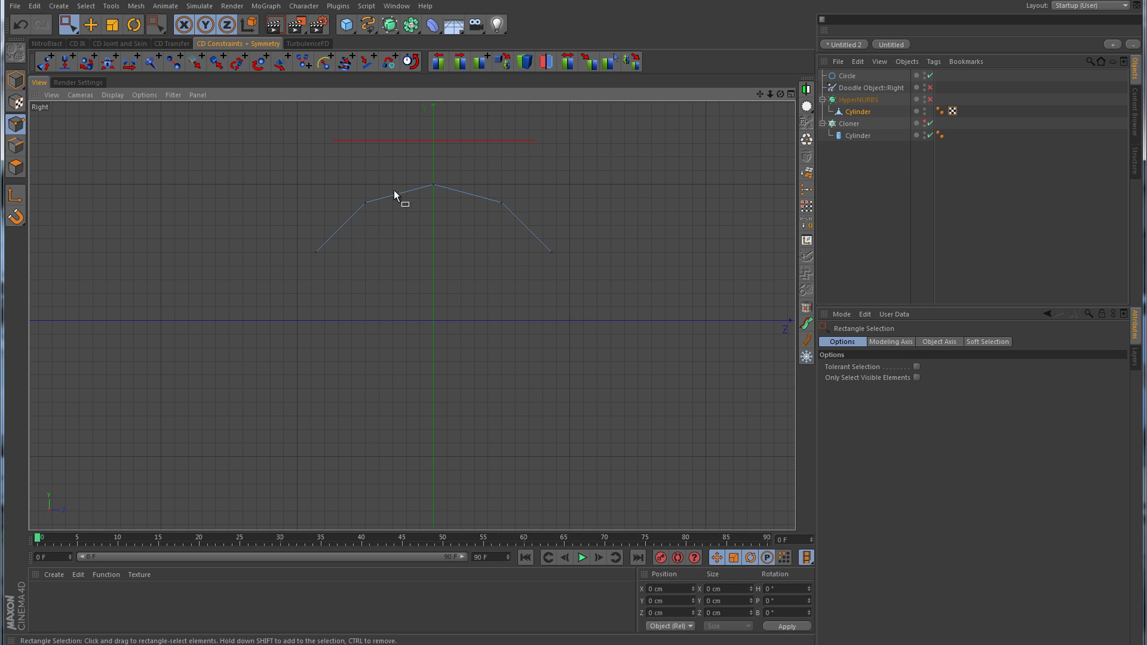
middle_click(527, 263)
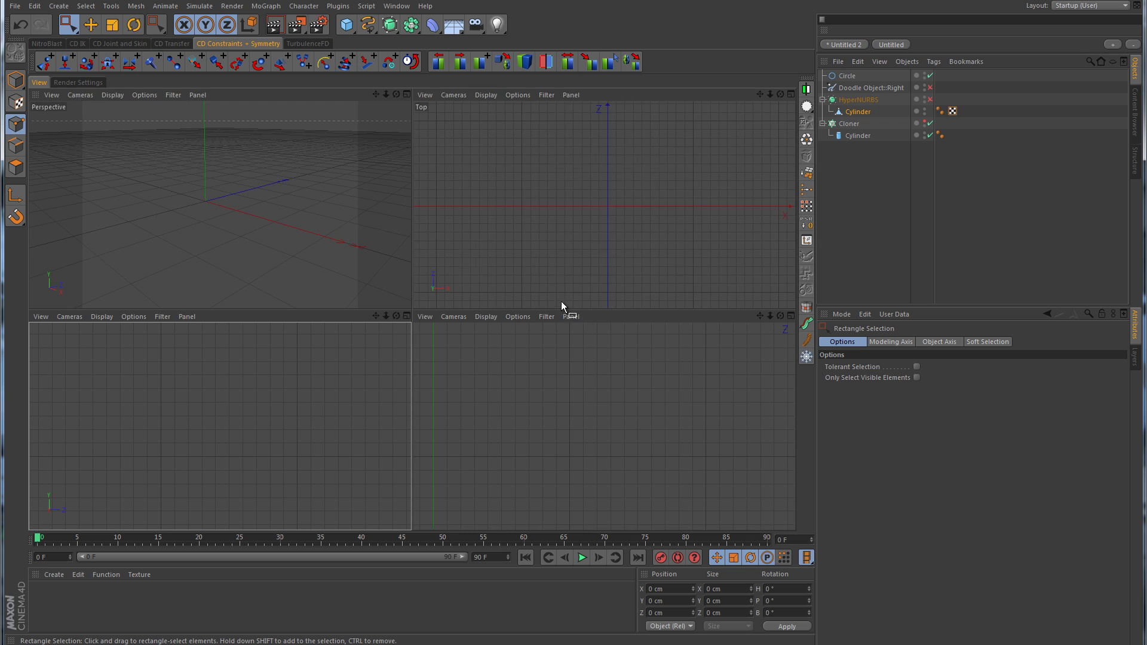
middle_click(300, 254)
left_click_drag(478, 274, 328, 367, "alt")
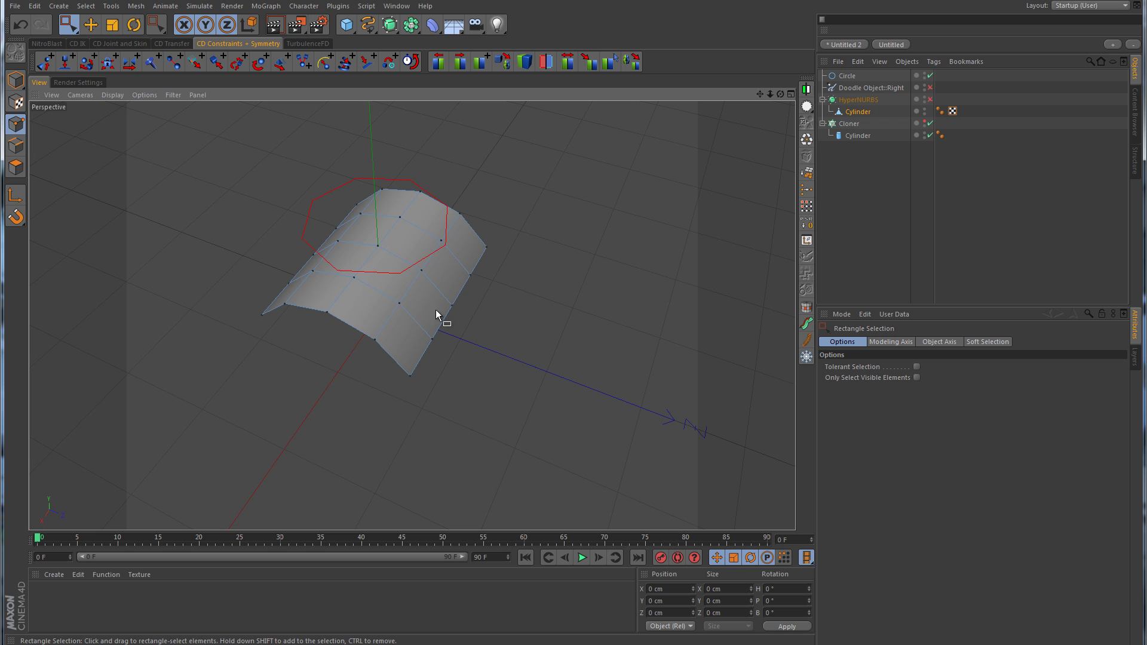
left_click_drag(437, 312, 526, 320, "alt")
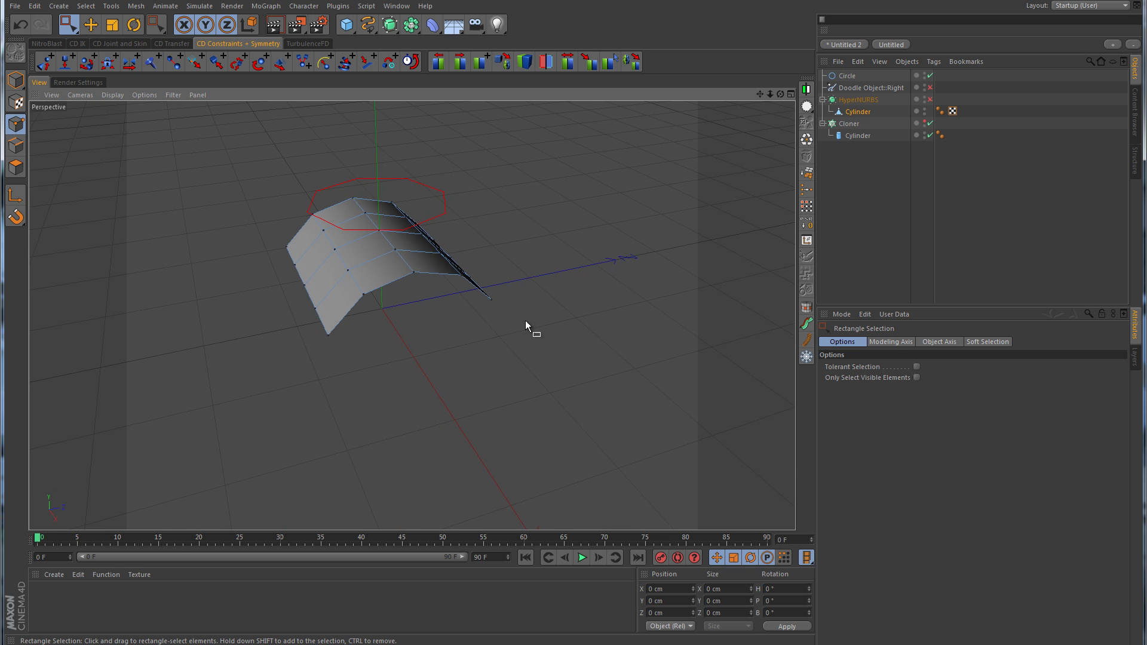
In the Top view, scale the two point columns beside the centre line along X to about 149.9 cm, reaching the circle's side corners.
middle_click(346, 253)
middle_click(560, 249)
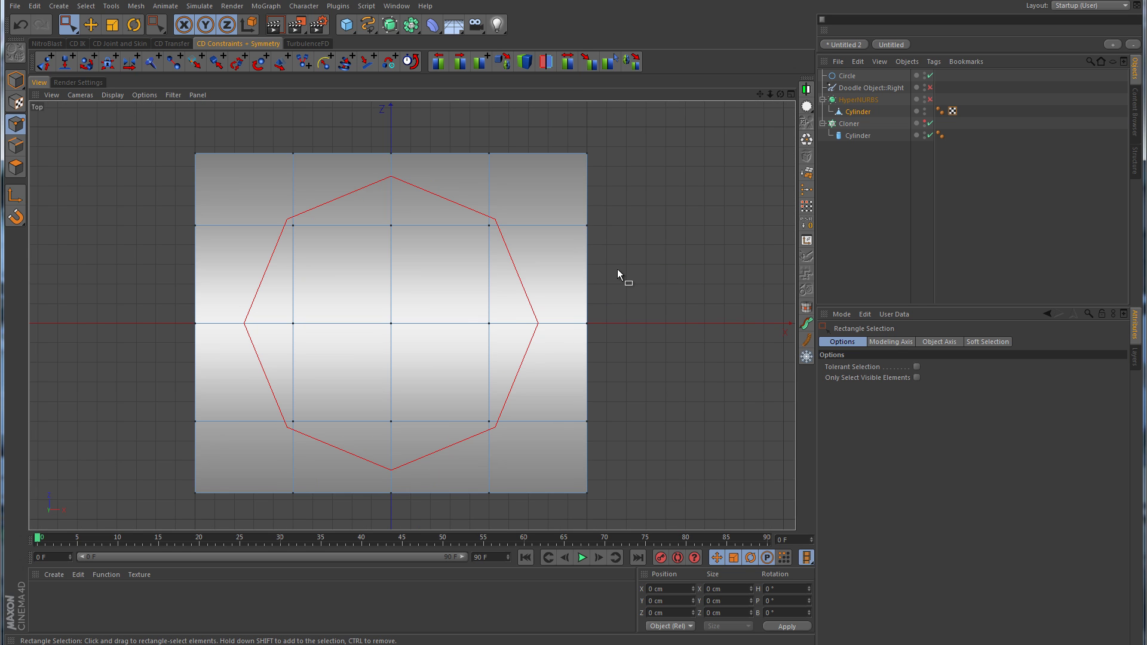
left_click_drag(279, 143, 311, 507)
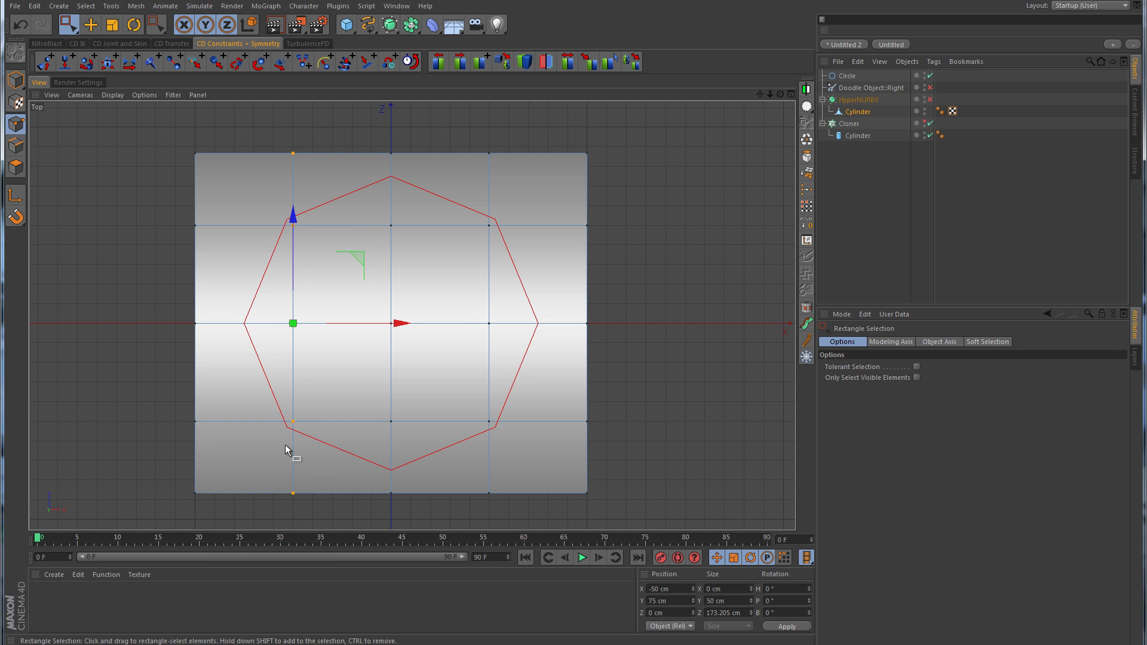
left_click_drag(475, 137, 507, 518)
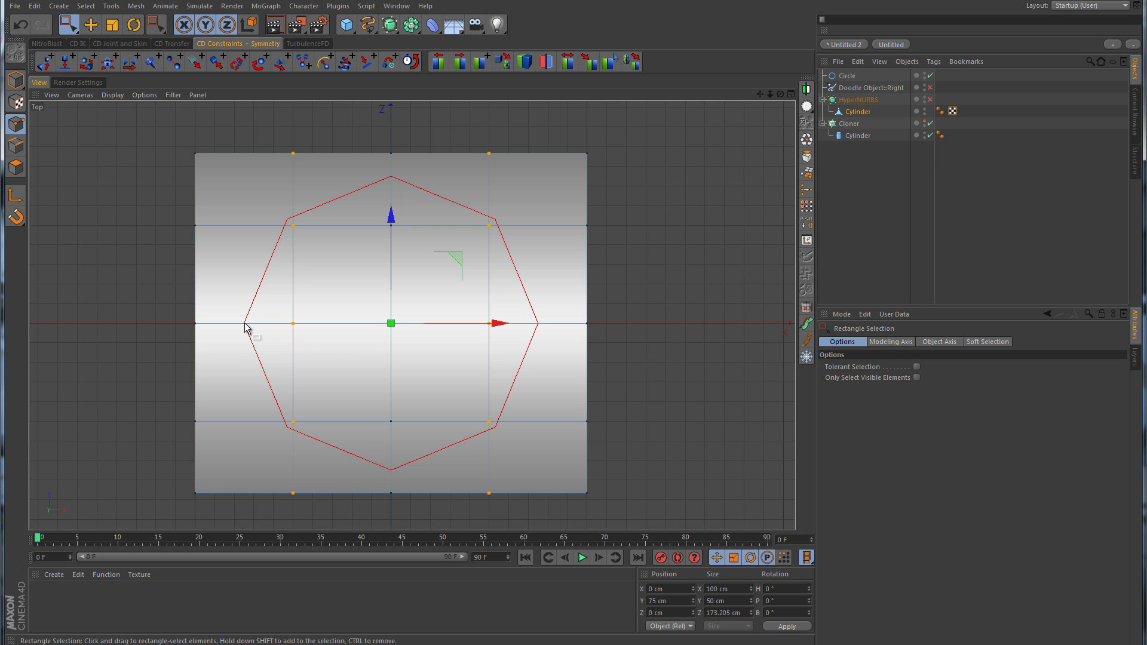
left_click(112, 24)
scroll(539, 348, "up", 2)
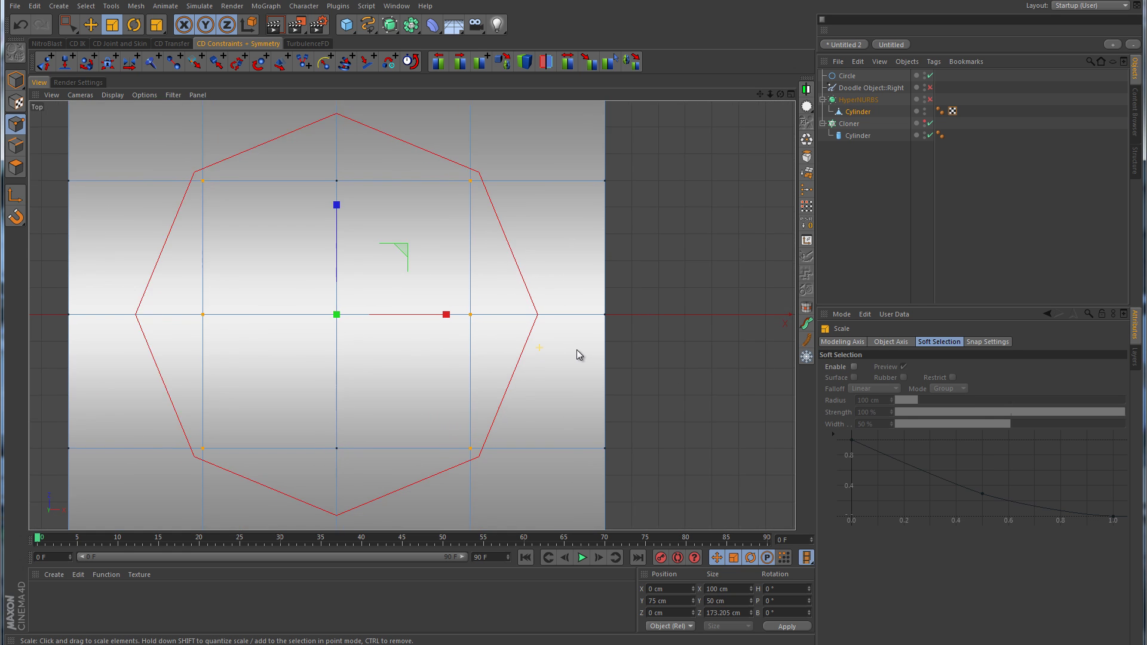
right_click_drag(577, 351, 678, 350, "alt")
middle_click_drag(571, 240, 556, 320, "alt")
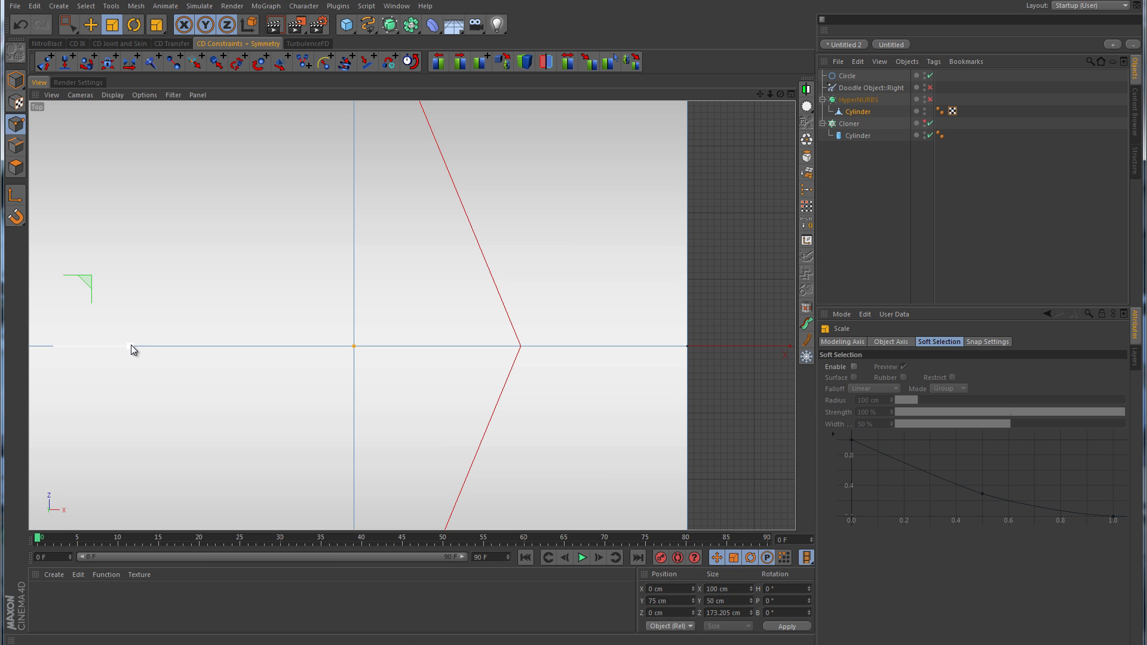
left_click_drag(132, 350, 187, 349)
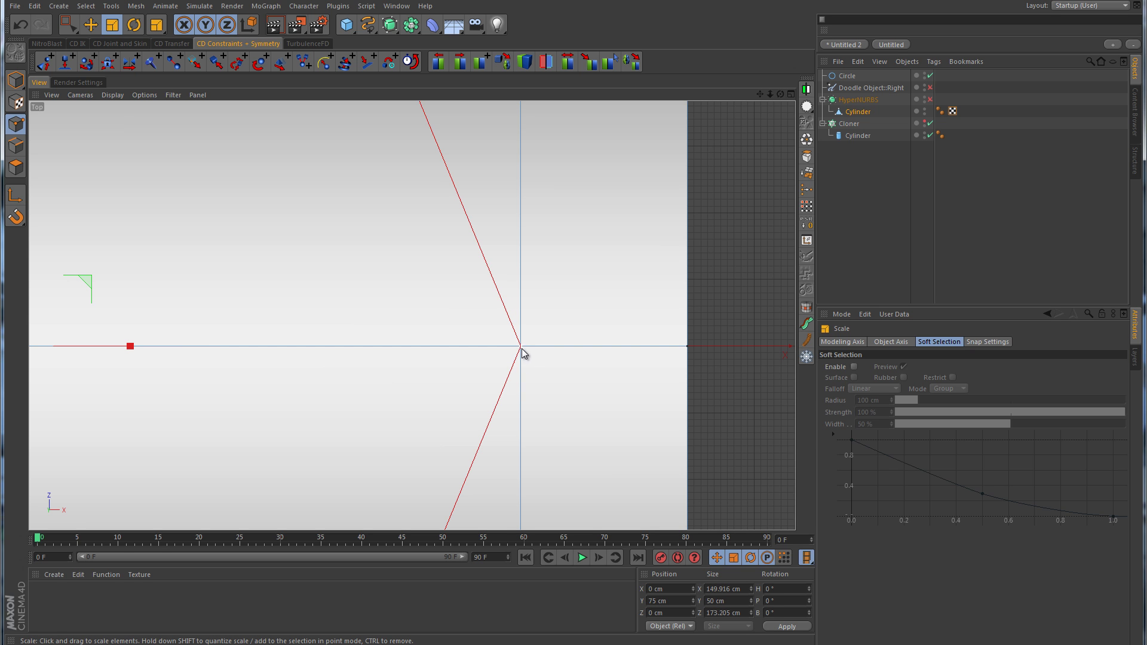
Select the two cylinder points near the circle's lower diagonal corners and scale them inward along X to about 109.1 cm.
right_click_drag(521, 368, 393, 386, "alt")
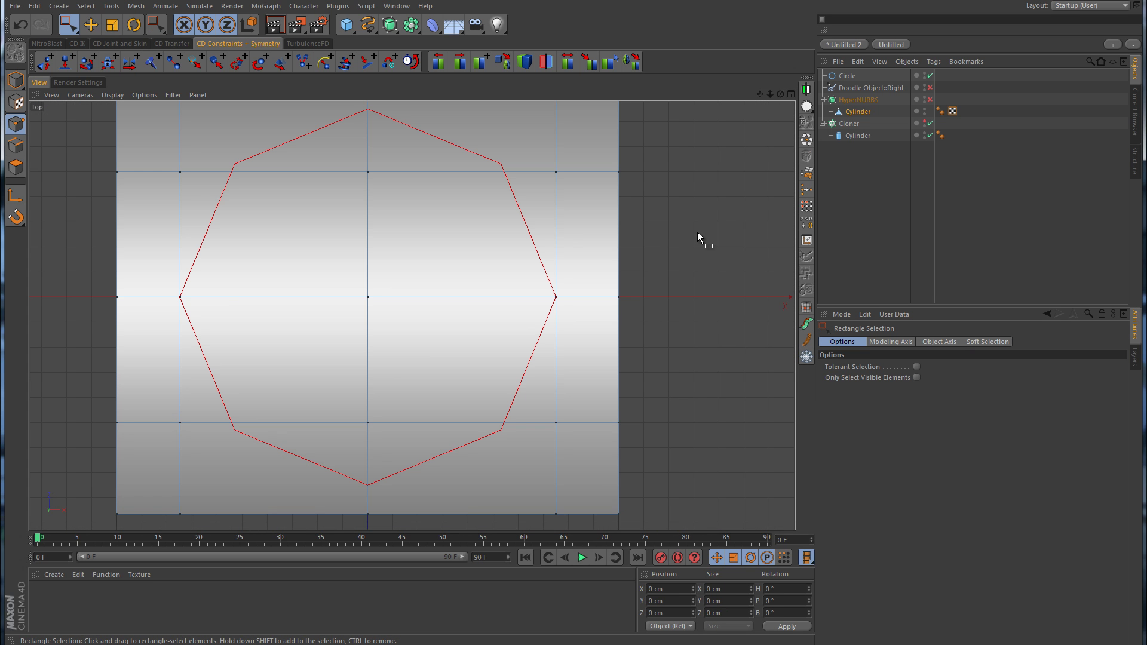
left_click_drag(543, 409, 575, 442)
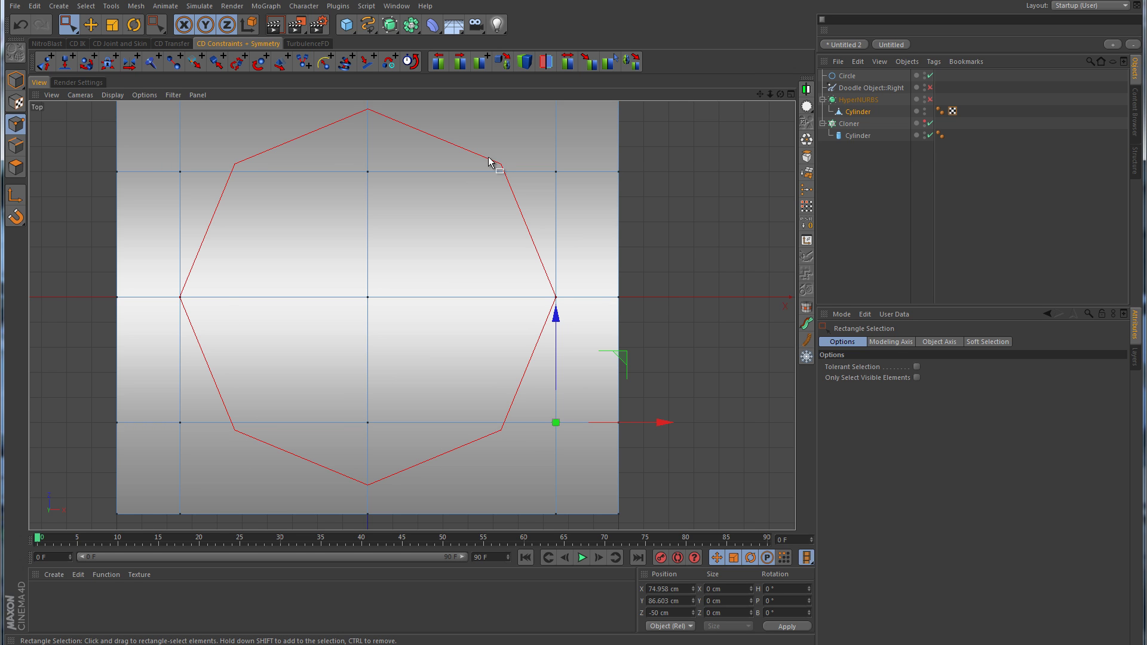
left_click_drag(192, 428, 200, 435, "shift")
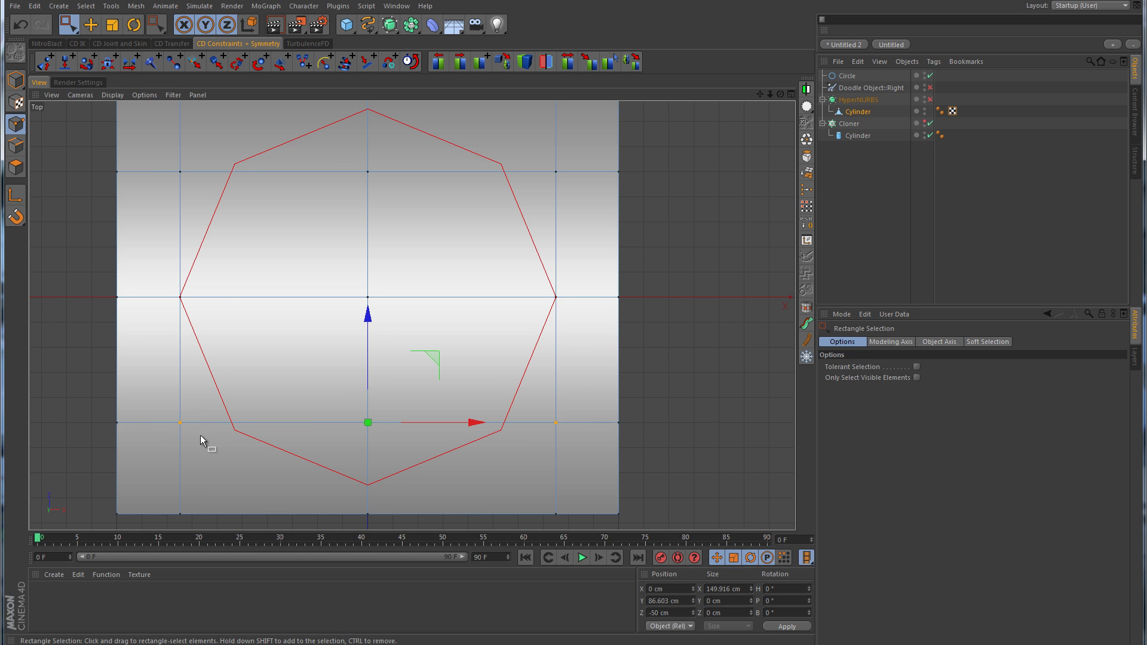
middle_click_drag(357, 427, 260, 366, "alt")
right_click_drag(291, 375, 420, 374, "alt")
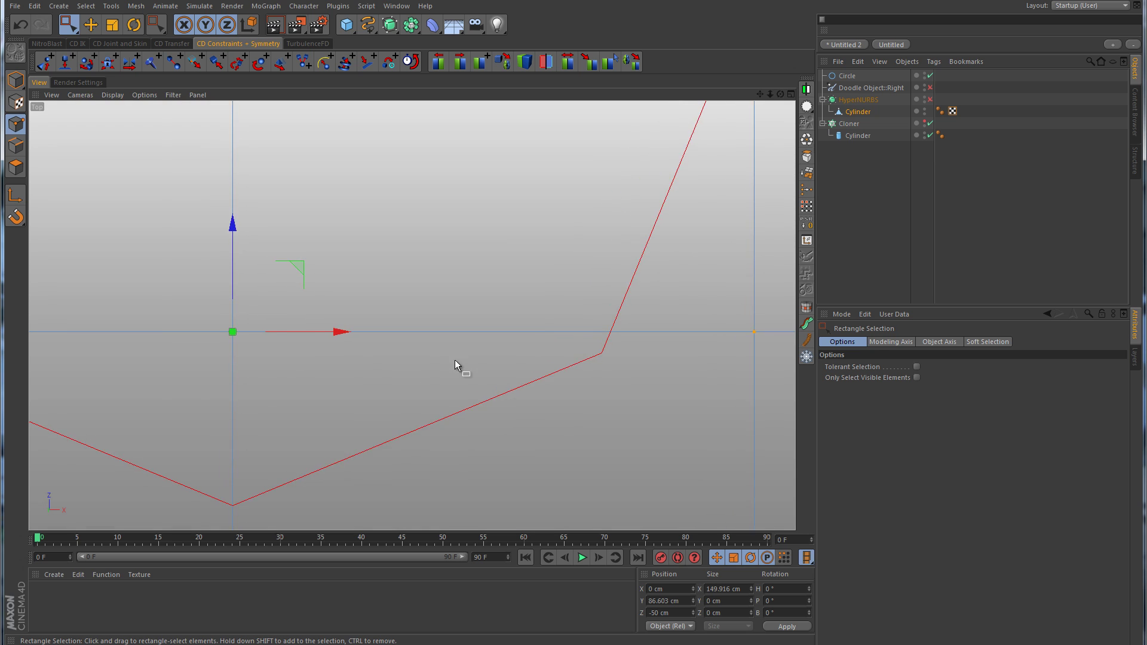
middle_click_drag(455, 359, 383, 369, "alt")
left_click(119, 26)
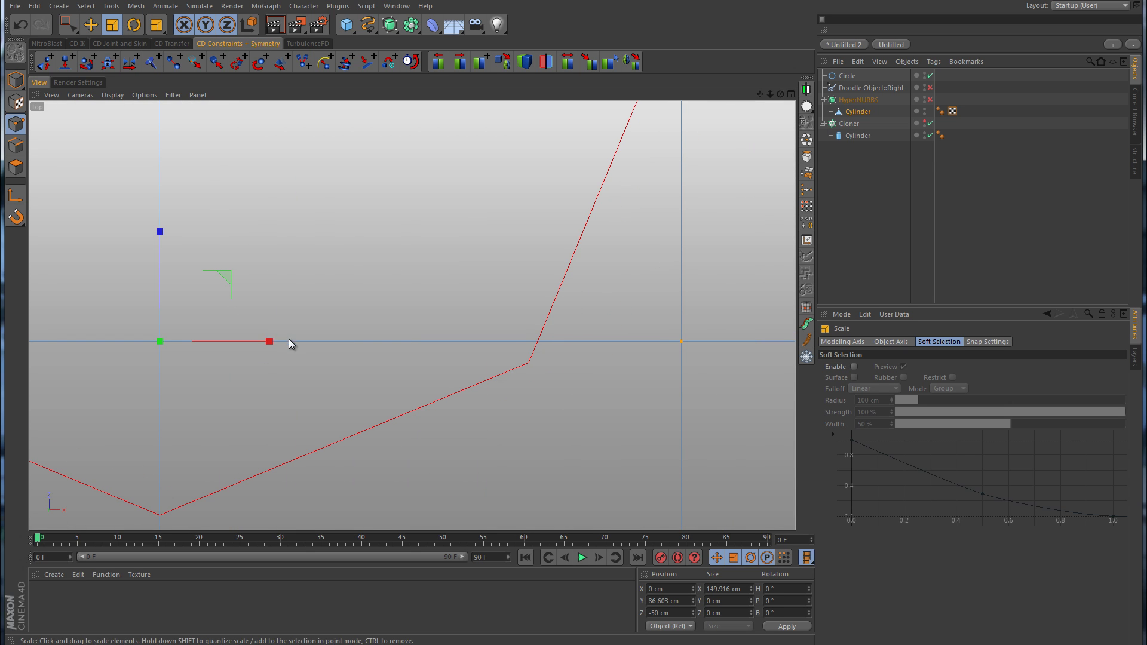
left_click_drag(270, 343, 240, 344)
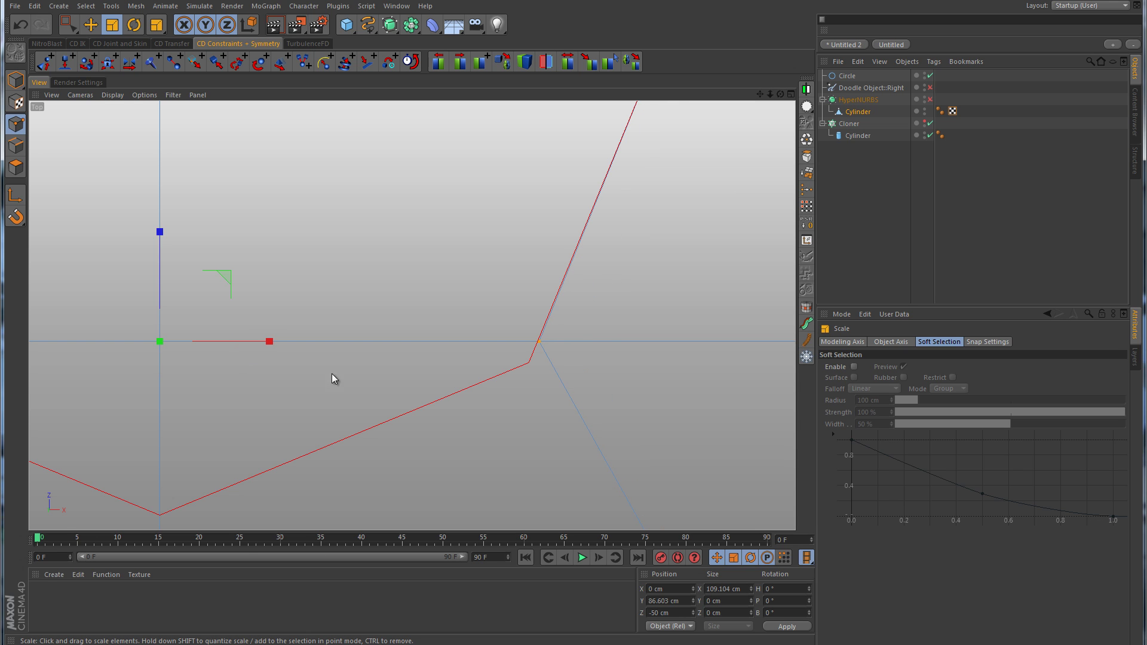
Fit the lower point pair onto the circle's corners by moving it to Z about -52.92 cm and scaling X to about 106.7 cm.
left_click(90, 24)
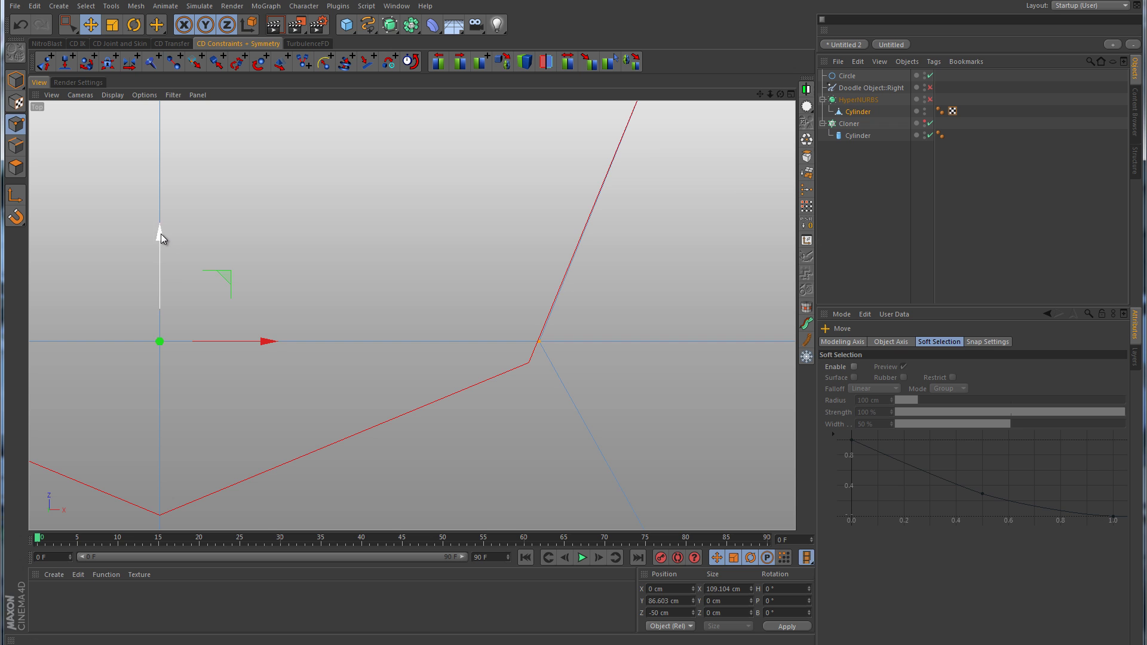
left_click_drag(160, 235, 153, 253)
key("t")
scroll(335, 236, "up", 3)
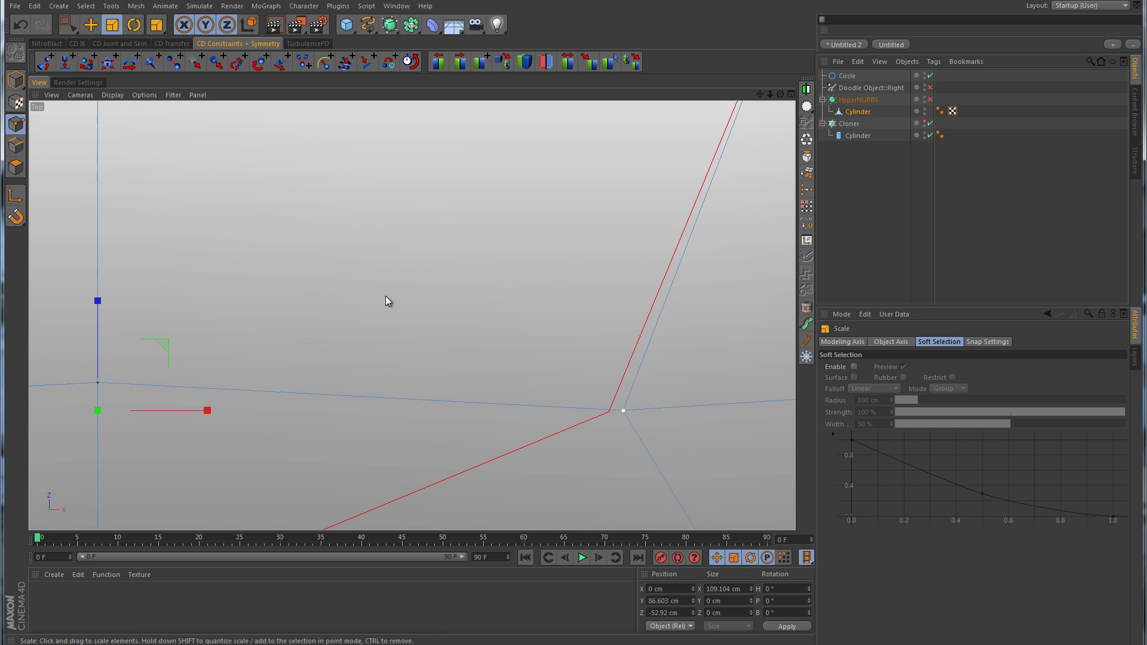
left_click_drag(198, 353, 196, 354)
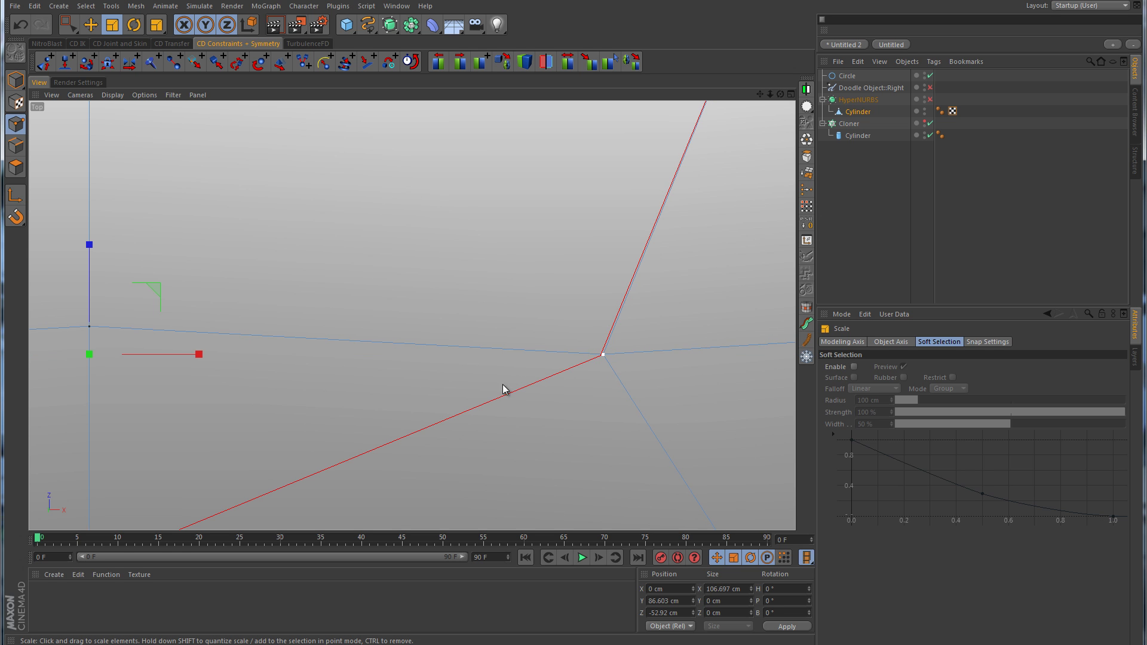
scroll(630, 376, "up", 3)
right_click_drag(630, 361, 564, 379, "alt")
middle_click_drag(545, 379, 643, 393, "alt")
right_click_drag(649, 394, 597, 410, "alt")
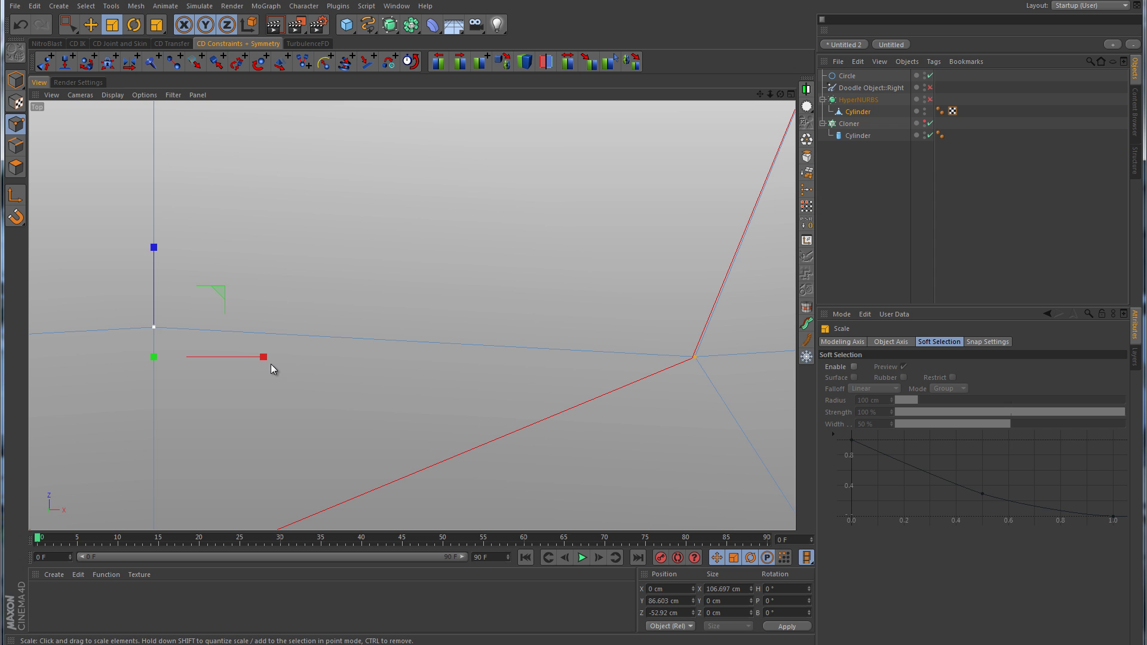
left_click_drag(264, 356, 264, 357)
Select the two cylinder points near the circle's upper diagonal corners and scale them inward along X to about 108.9 cm.
scroll(403, 350, "down", 4)
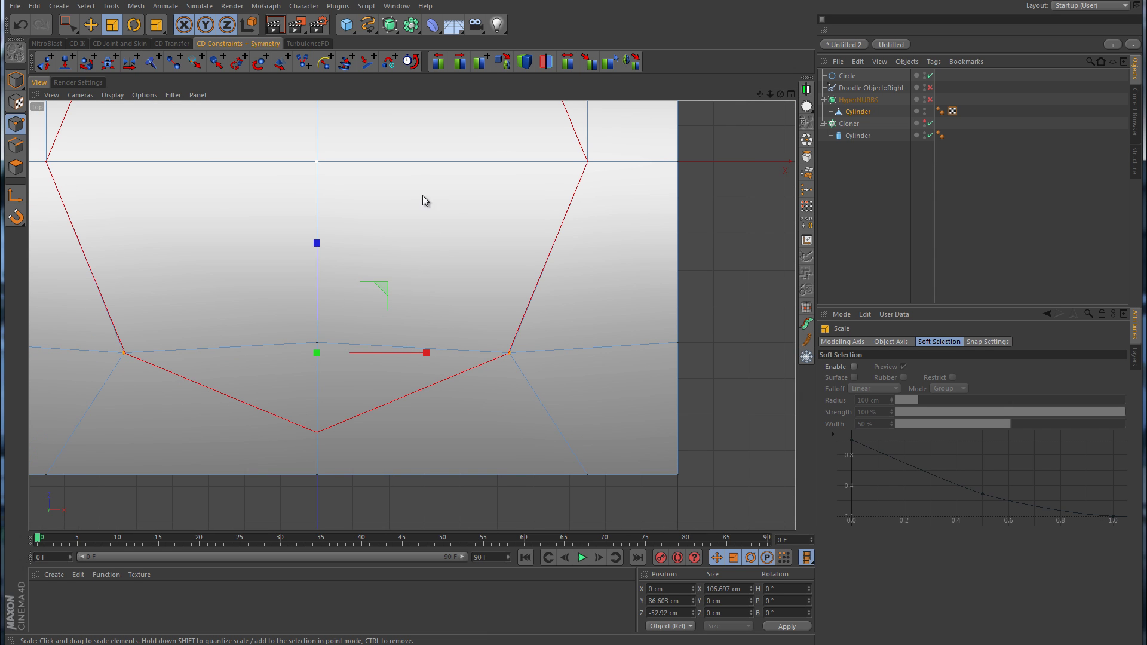
middle_click_drag(420, 199, 479, 514, "alt")
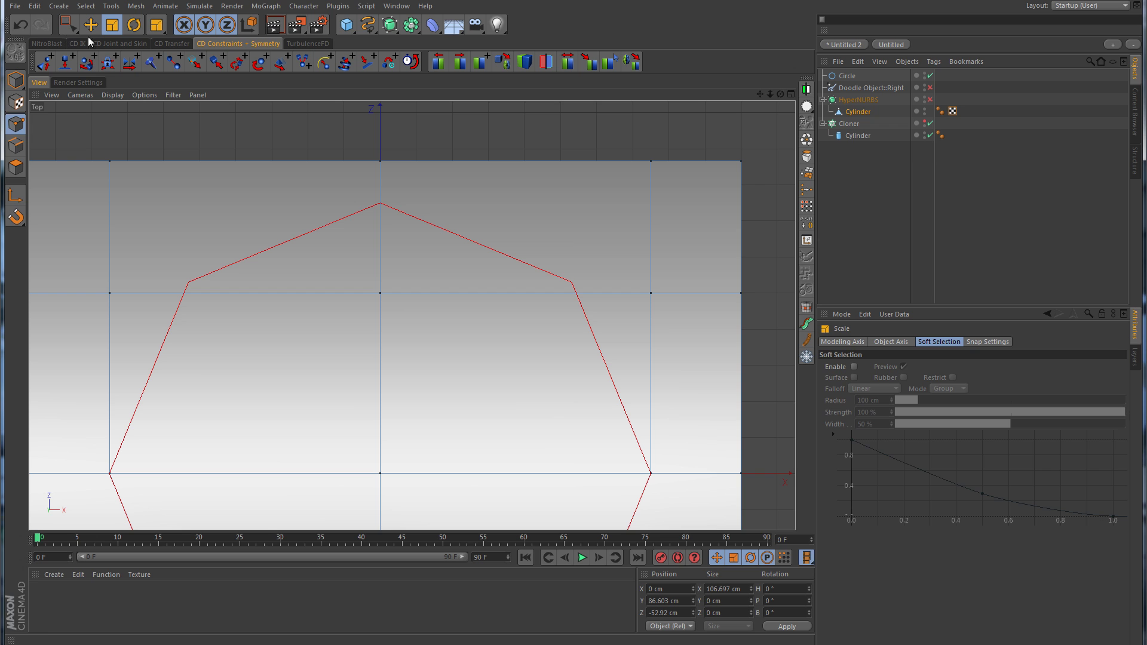
left_click(69, 25)
left_click_drag(102, 282, 117, 304)
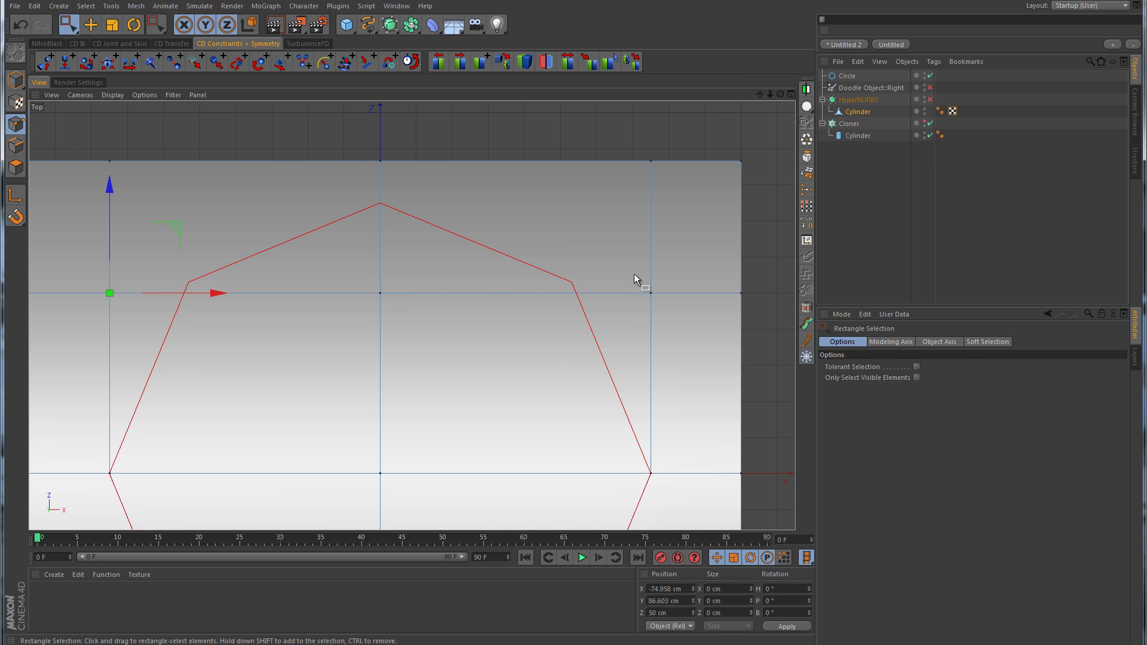
left_click_drag(636, 280, 670, 311, "shift")
key("t")
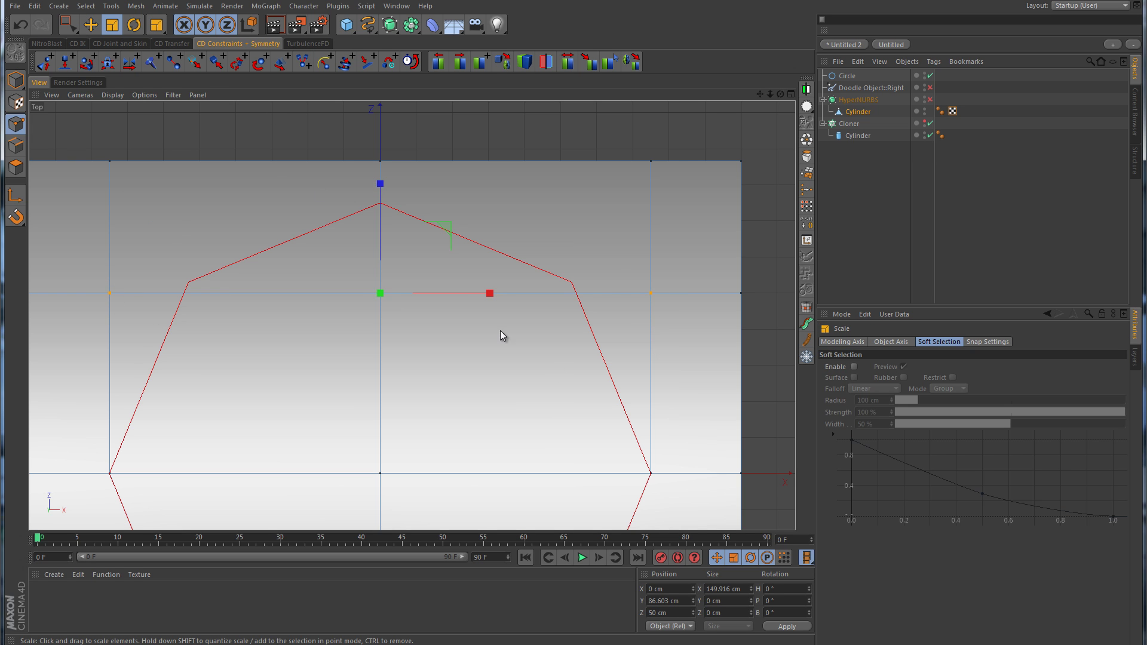
scroll(501, 336, "up", 5)
left_click_drag(136, 192, 106, 194)
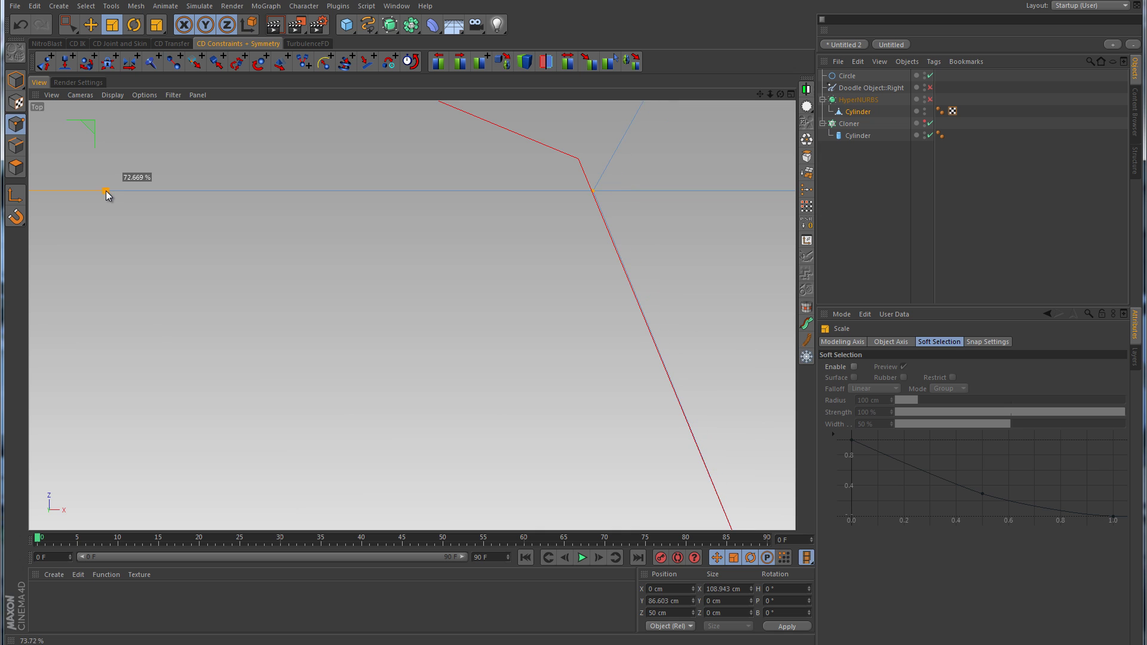
Fit the upper point pair onto the circle's corners by moving it to Z about 52.97 cm and scaling X to about 106.6 cm.
middle_click_drag(299, 240, 409, 344, "alt")
key("e")
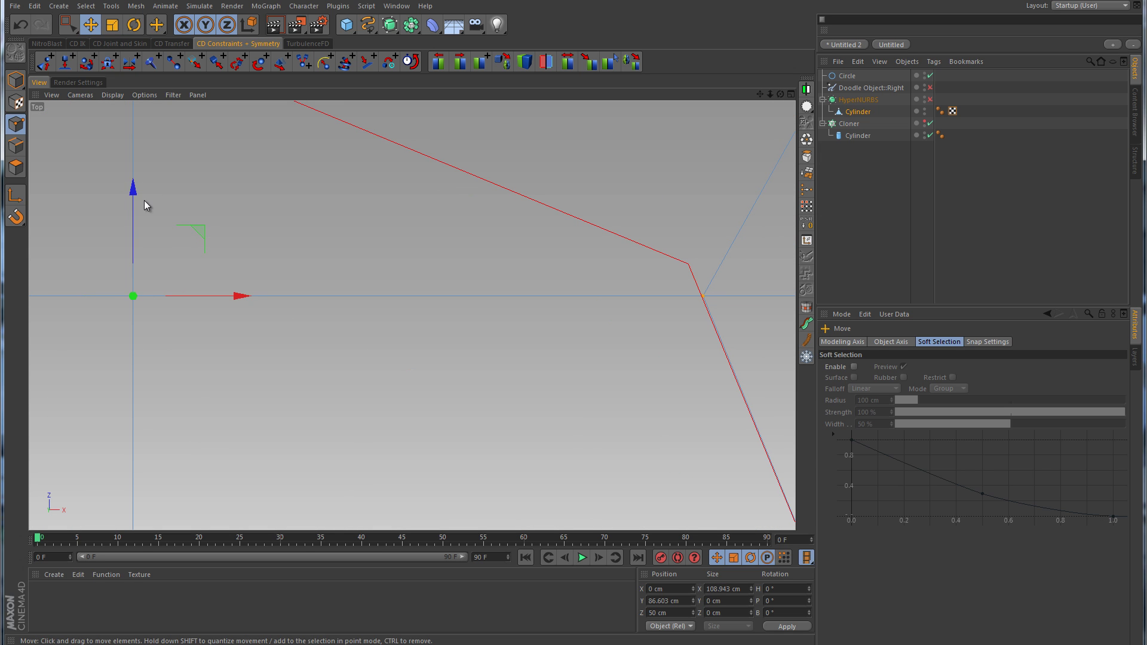
left_click_drag(132, 184, 129, 165)
key("t")
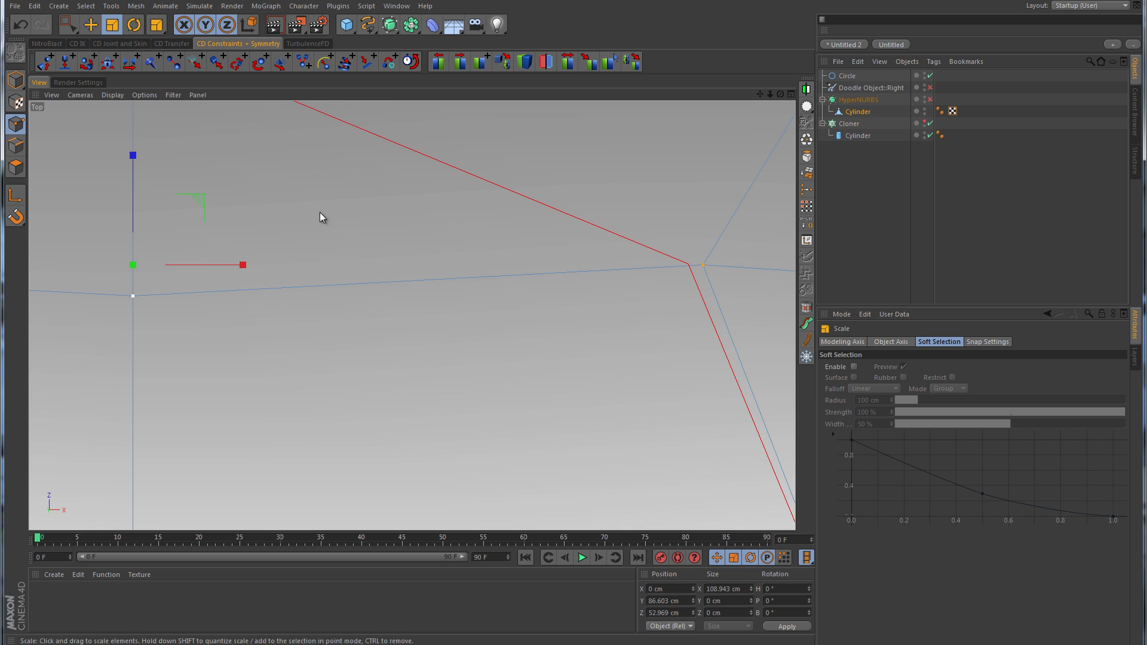
right_click_drag(358, 235, 414, 235, "alt")
middle_click_drag(415, 235, 271, 236, "alt")
right_click_drag(271, 235, 249, 235, "alt")
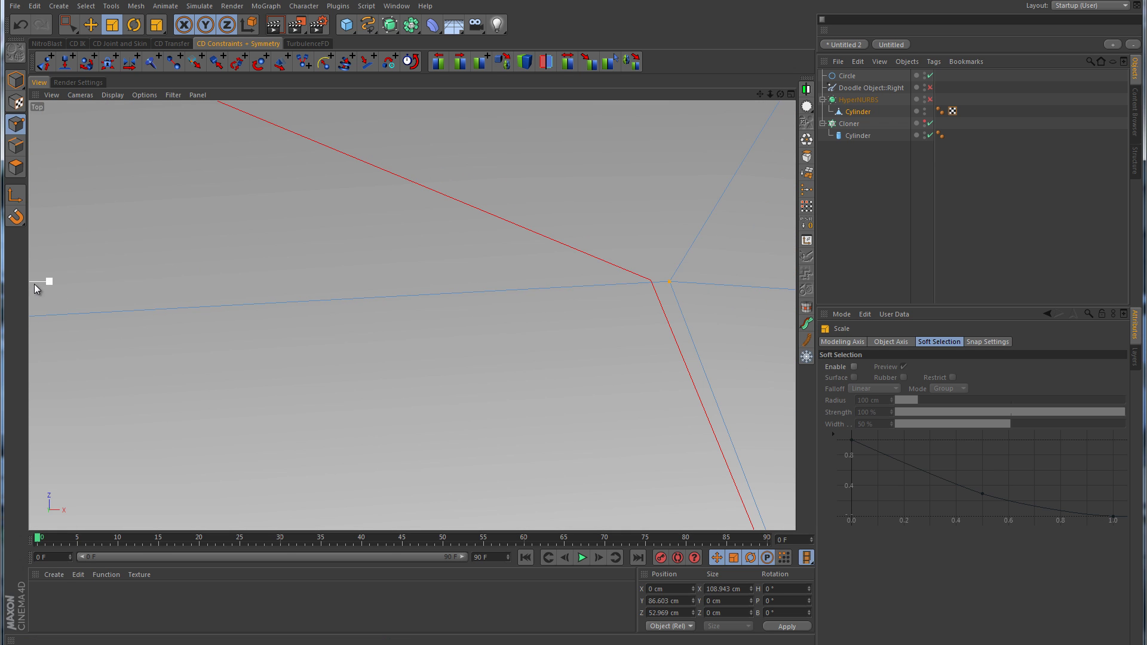
left_click_drag(51, 282, 48, 282)
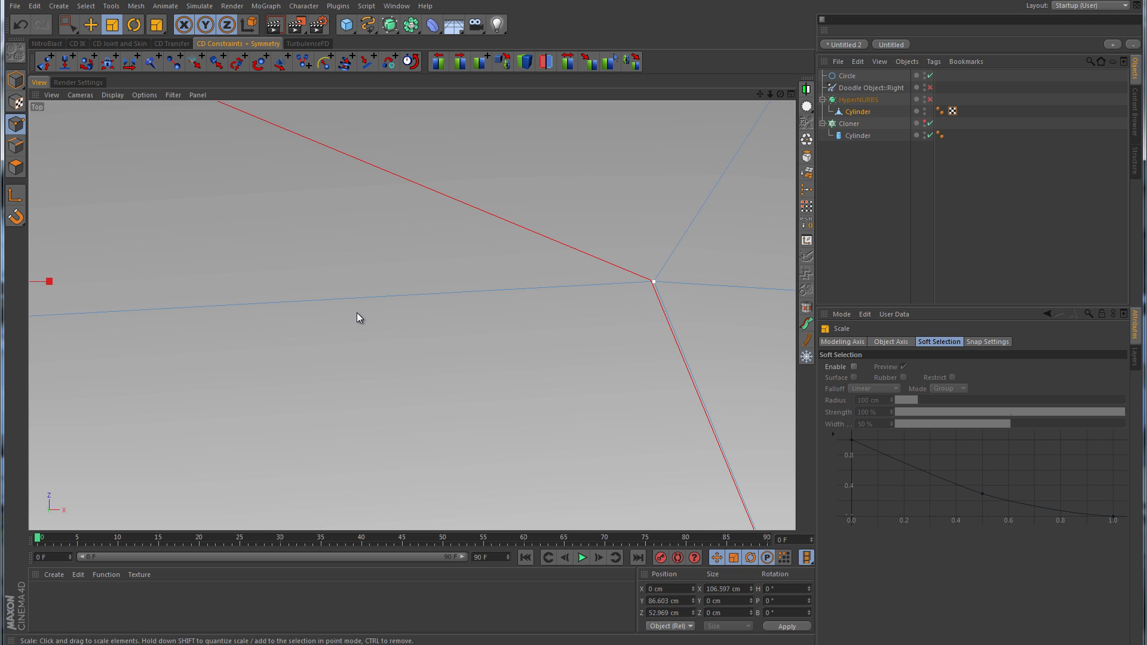
Select the two cylinder points on the centre line inside the circle's upper and lower corners and scale them out along Z to about 150.2 cm.
right_click_drag(406, 319, 288, 338, "alt")
middle_click_drag(360, 380, 472, 283, "alt")
key("9")
left_click(271, 231)
left_click(402, 216)
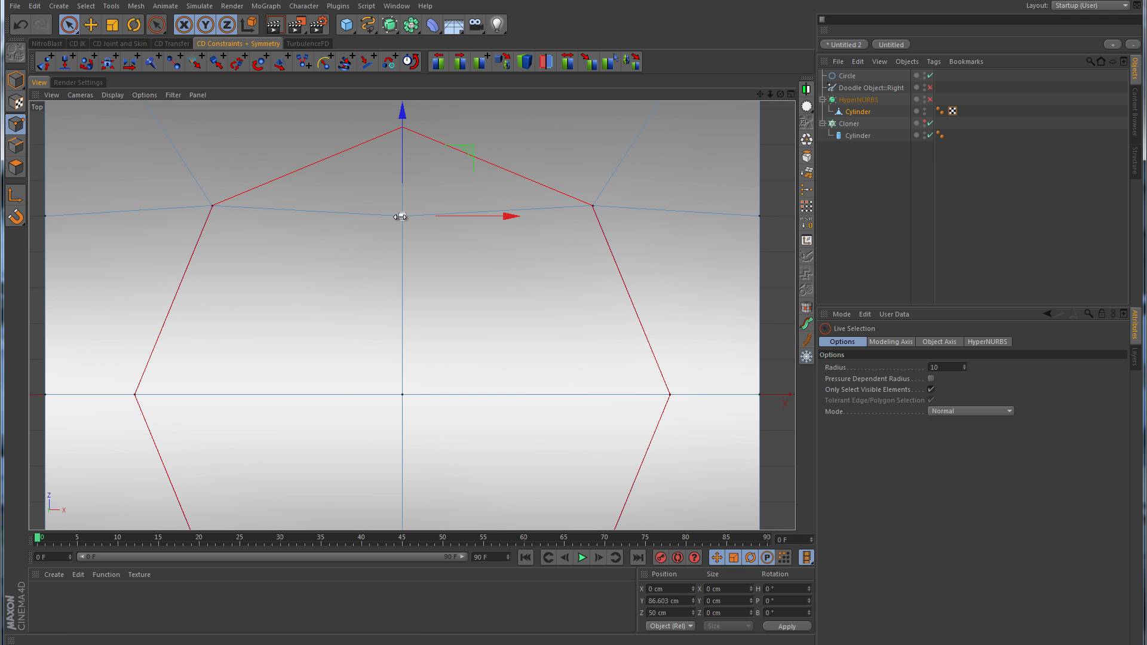
middle_click_drag(471, 407, 429, 418, "alt")
left_click(400, 325, "shift")
scroll(454, 250, "down", 2)
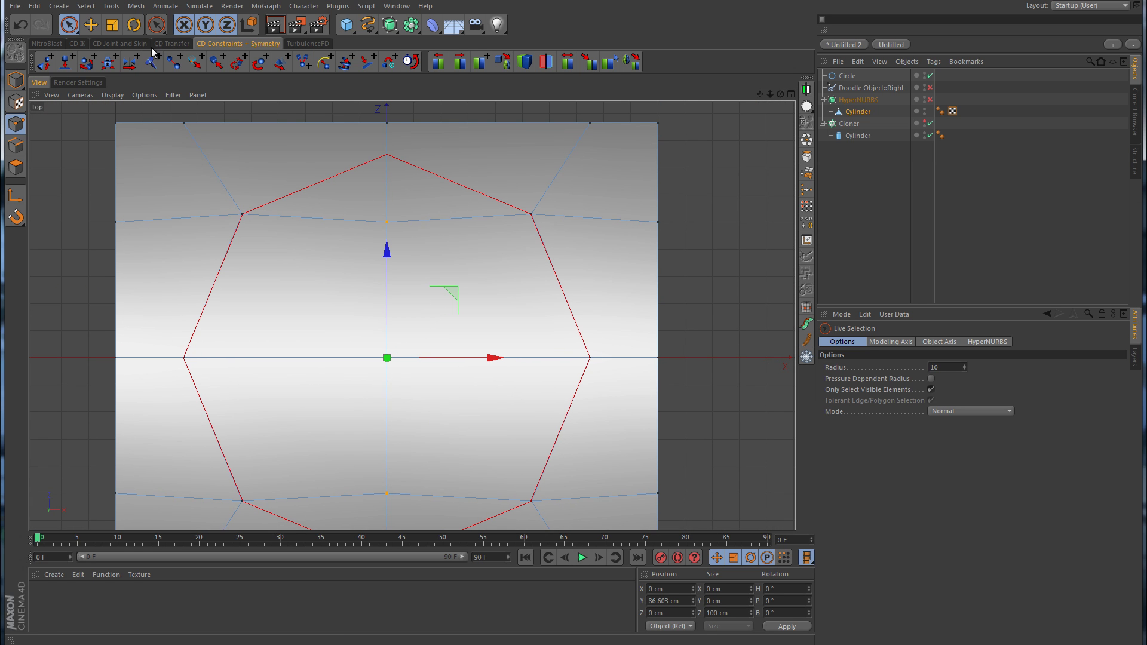
left_click(112, 24)
middle_click_drag(407, 206, 418, 249, "alt")
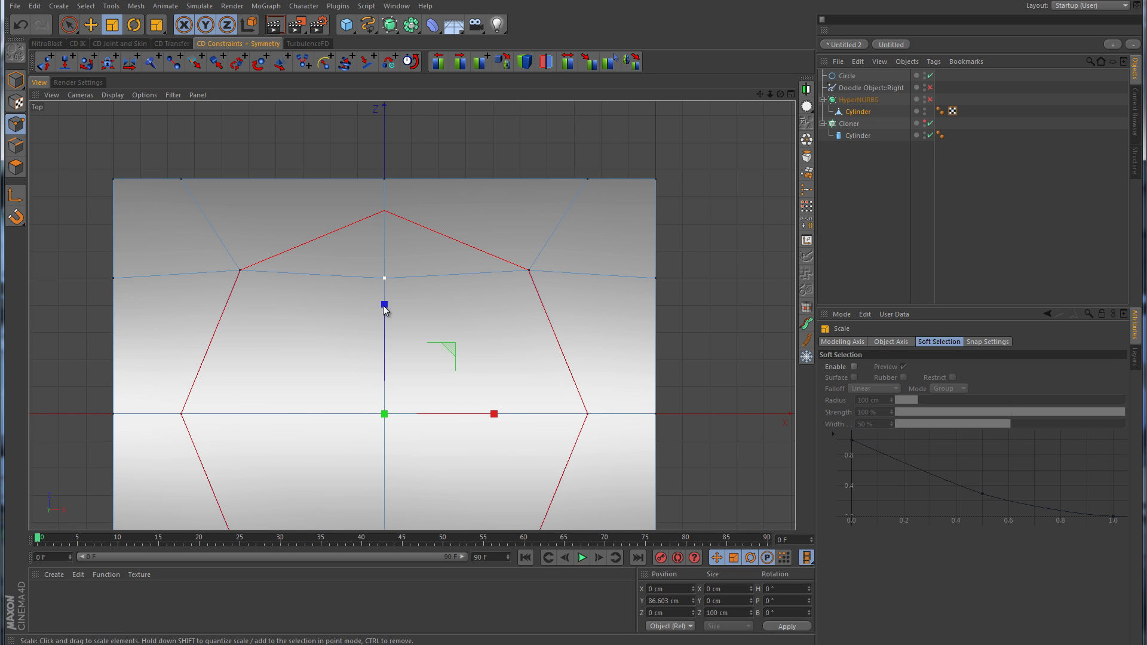
right_click_drag(426, 264, 486, 262, "alt")
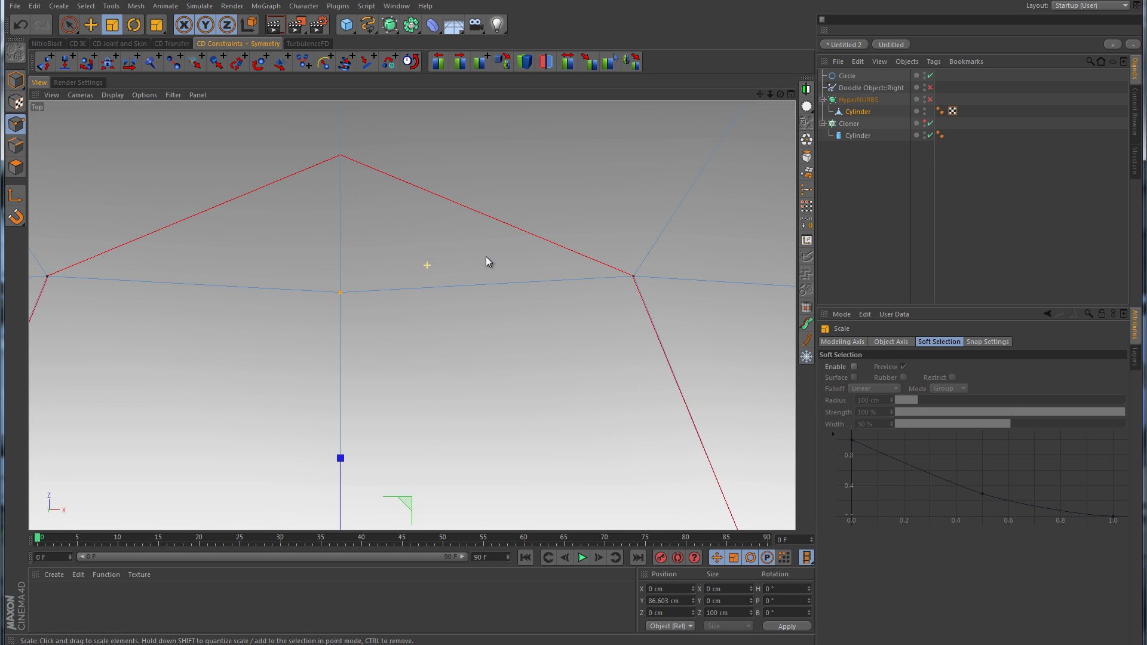
middle_click_drag(455, 251, 468, 256, "alt")
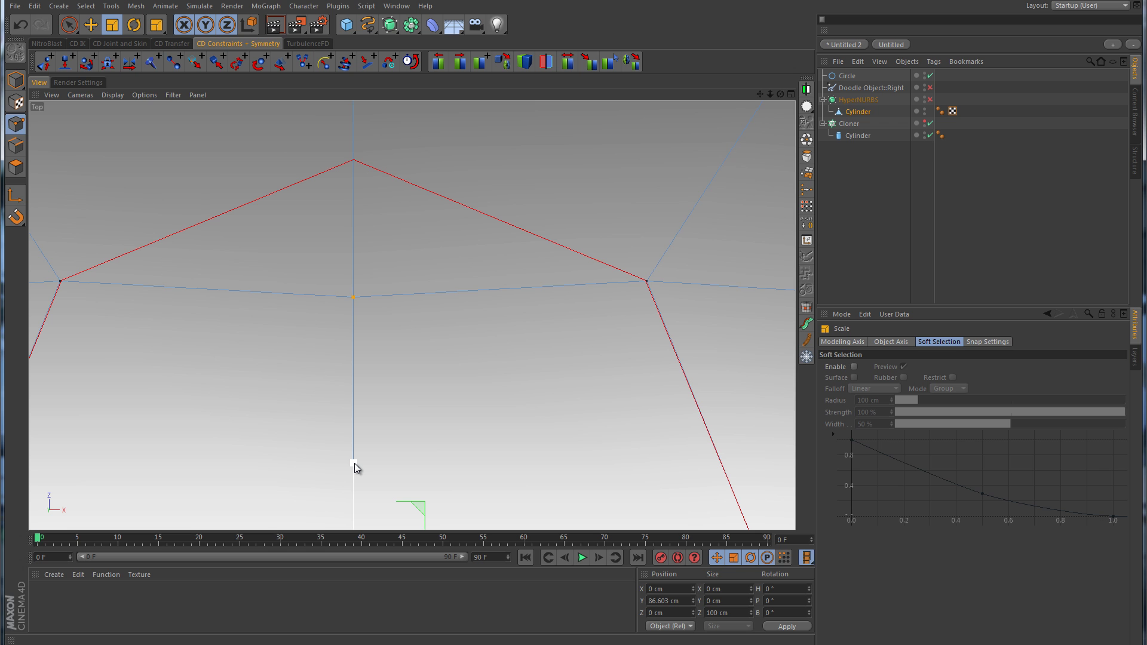
left_click_drag(354, 464, 357, 401)
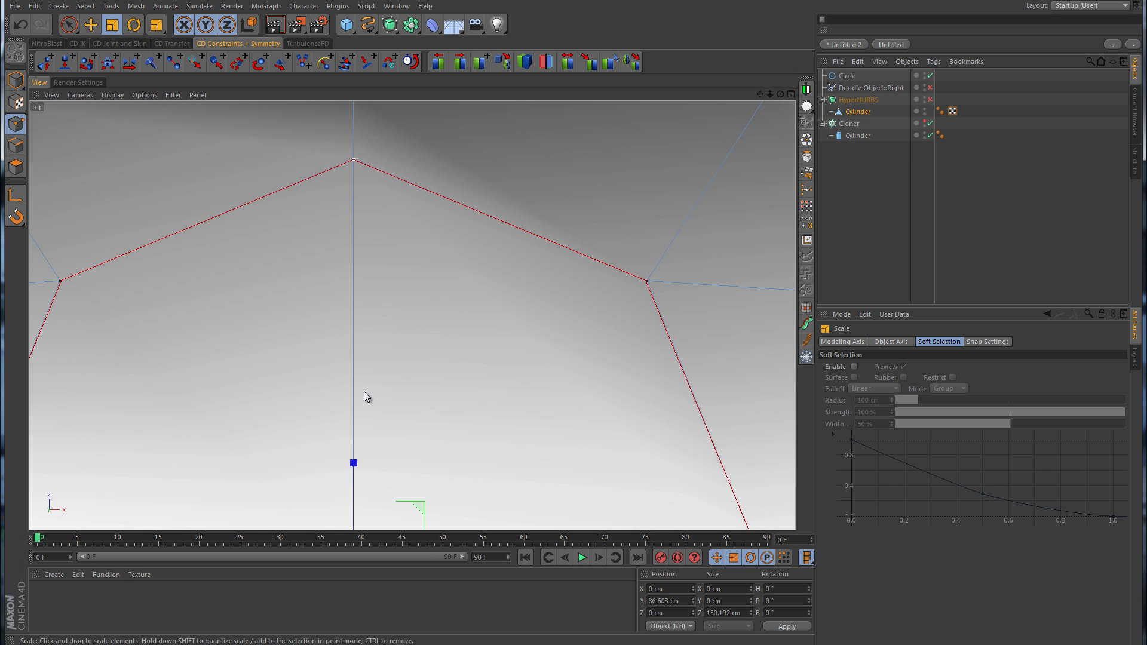
right_click_drag(503, 320, 442, 379, "alt")
middle_click_drag(443, 379, 425, 177, "alt")
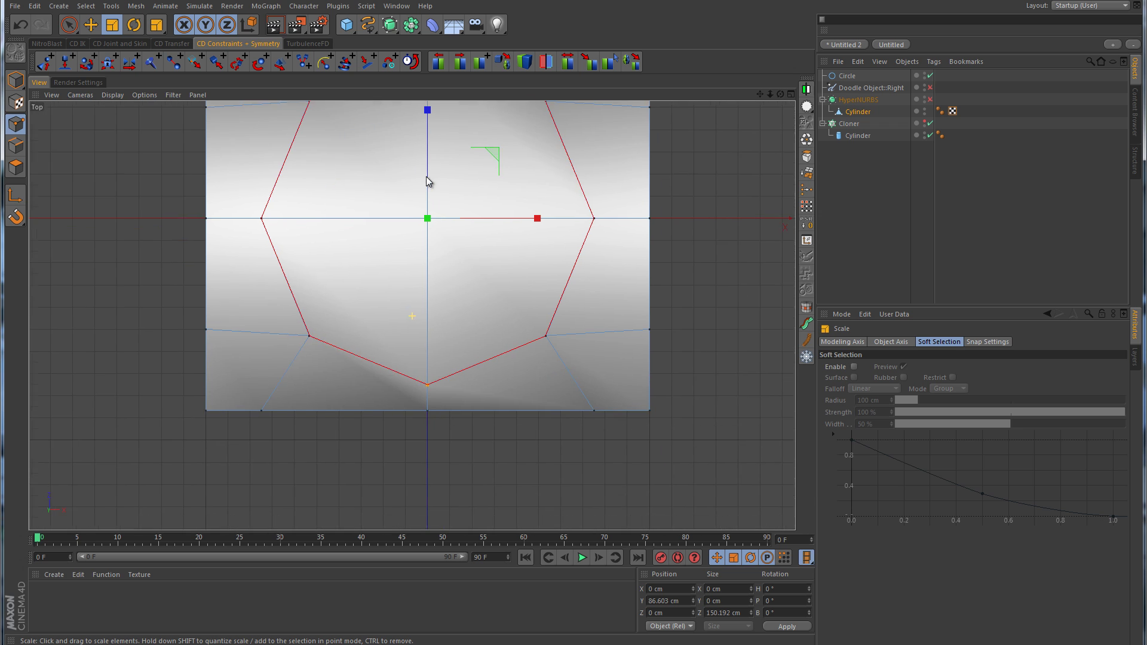
right_click_drag(422, 313, 443, 332, "alt")
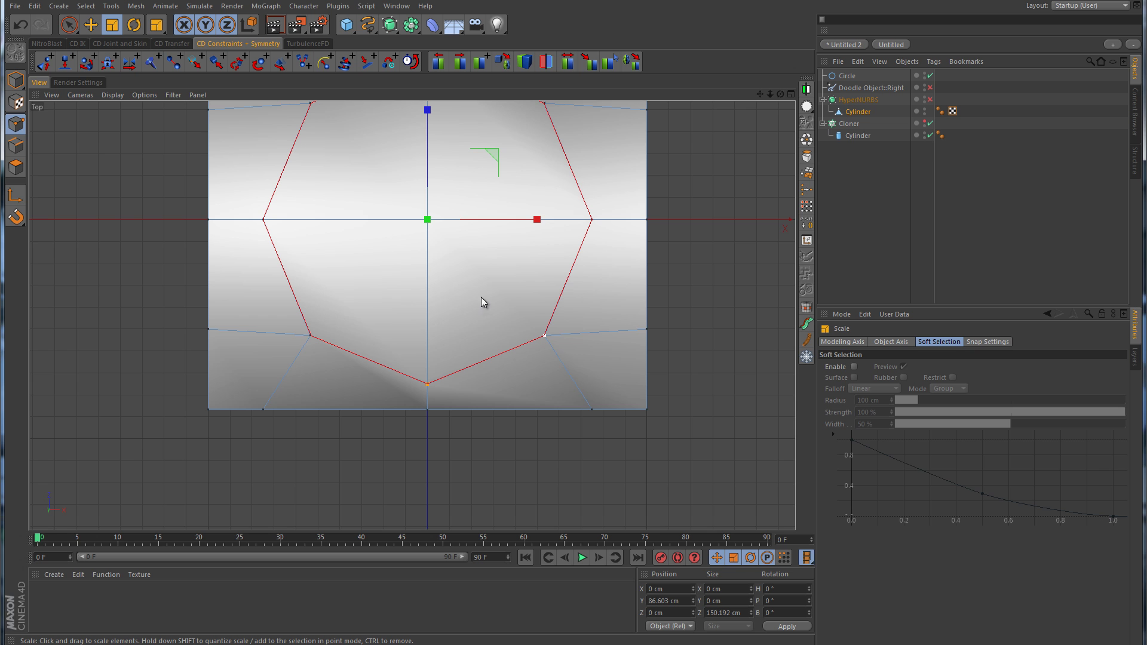
middle_click_drag(482, 297, 474, 360, "alt")
Inspect the stretched surface in perspective and from the side, reselecting the two centre-line points at the circle's upper and lower corners.
middle_click(473, 361)
middle_click(291, 249)
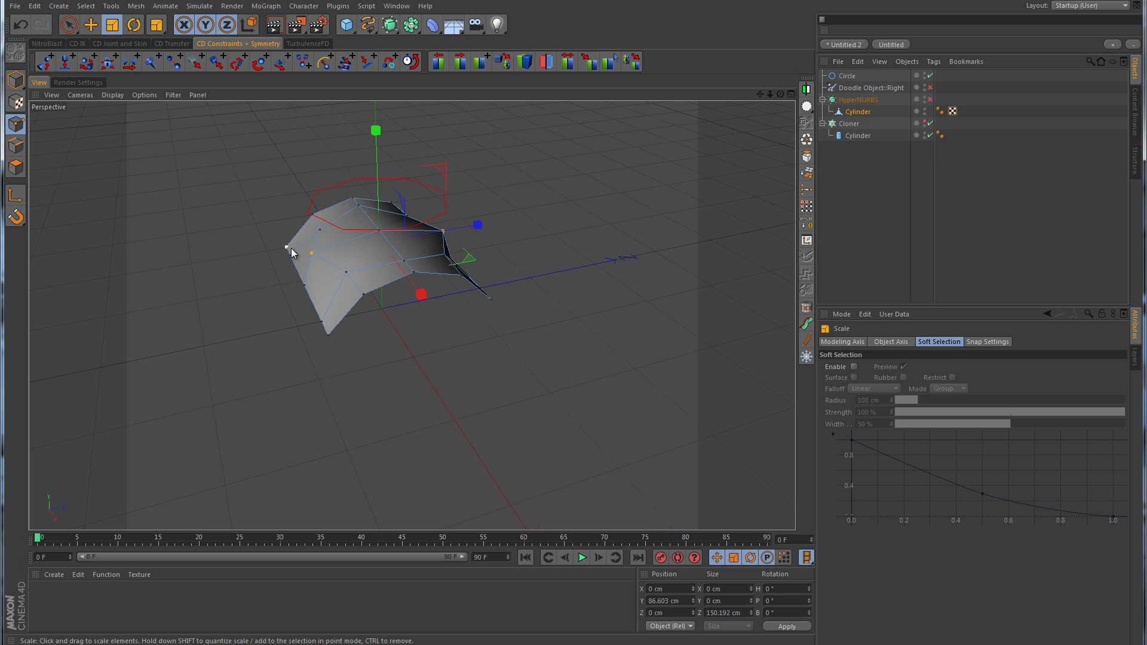
left_click_drag(471, 384, 407, 322, "alt")
key("F3")
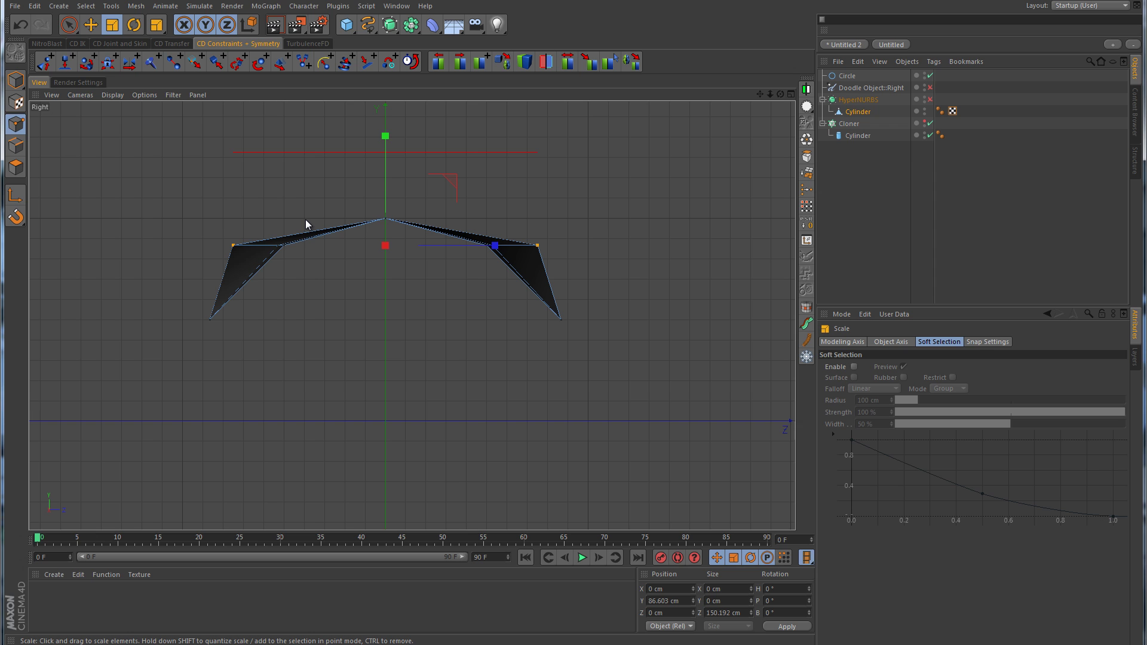
key("space")
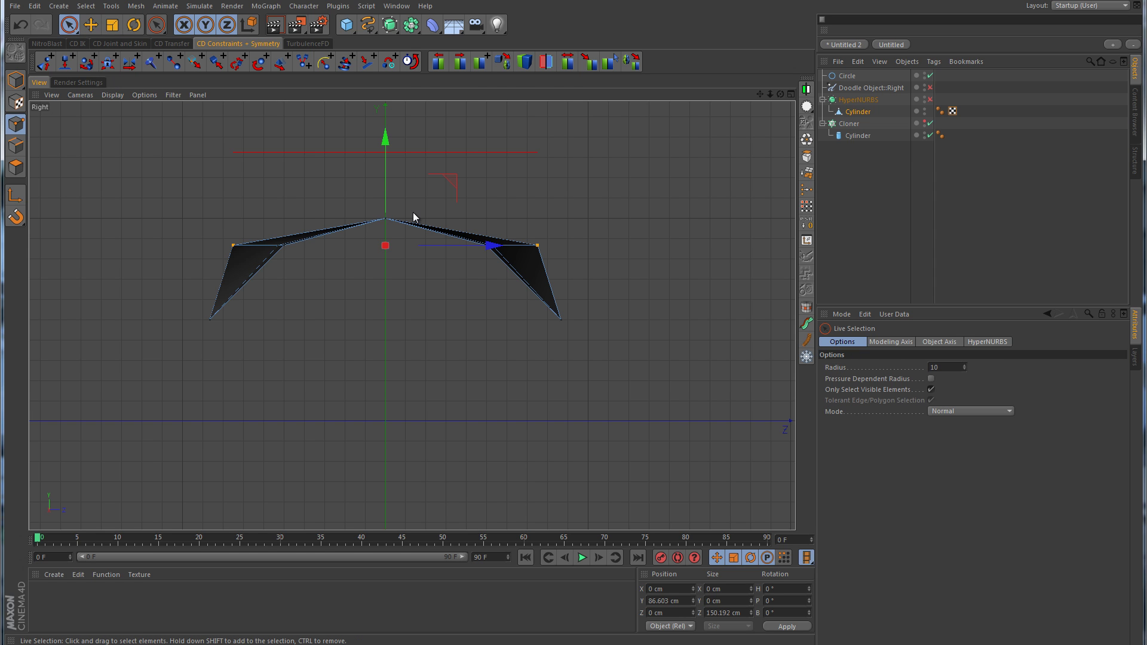
key("F5")
middle_click(549, 218)
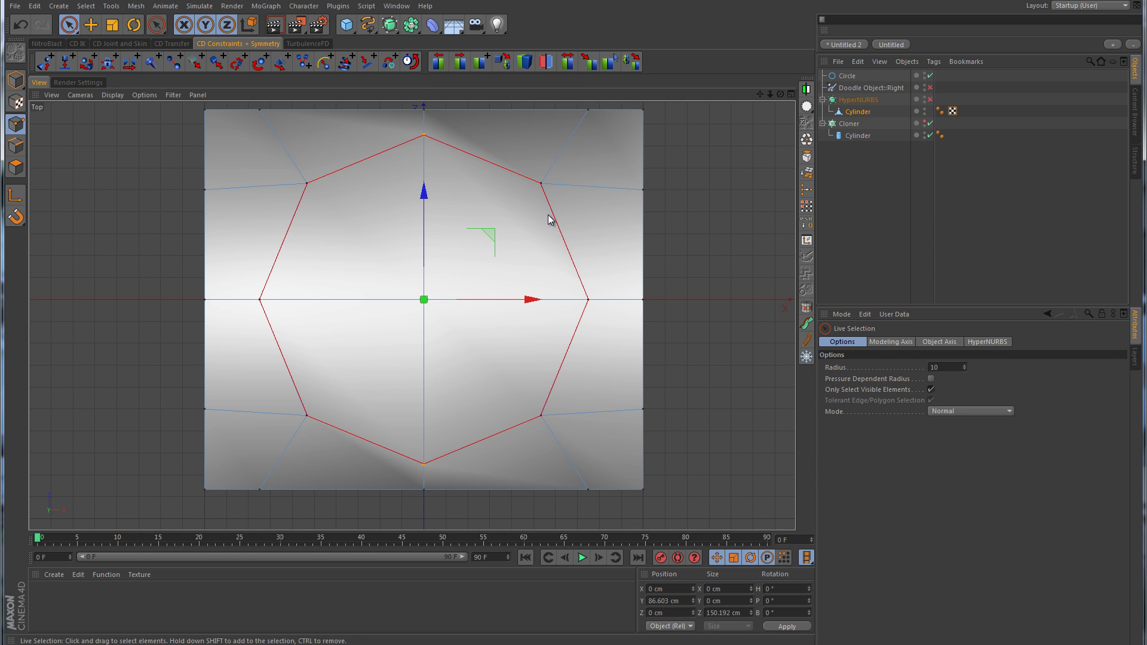
left_click(424, 135)
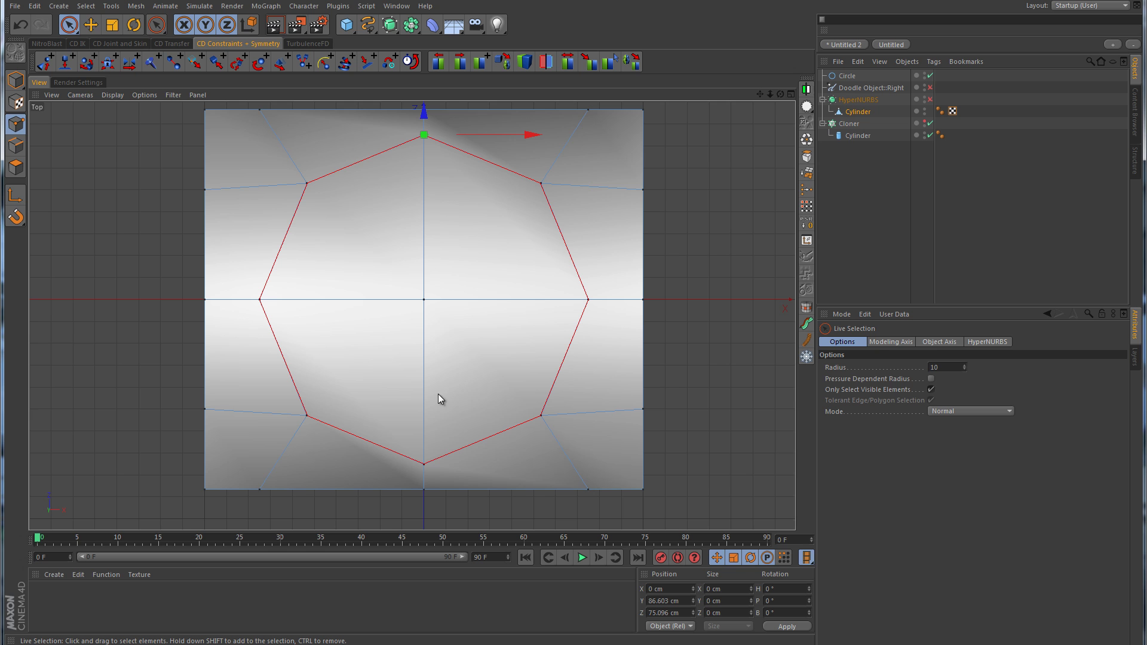
left_click(423, 465, "shift")
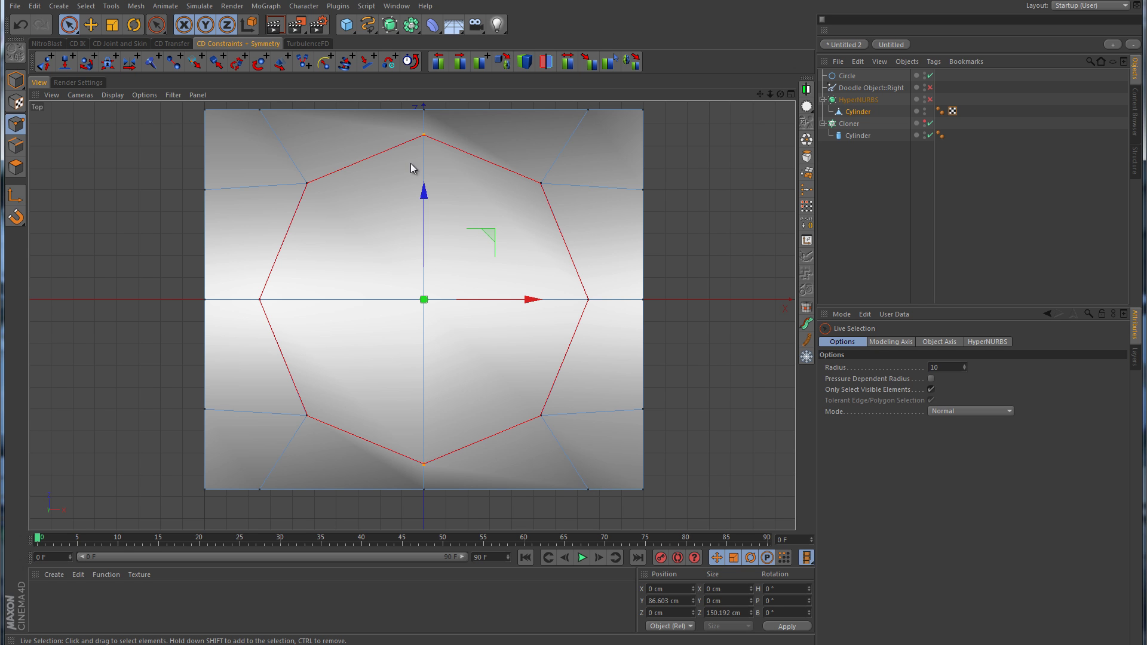
middle_click(428, 328)
middle_click(323, 354)
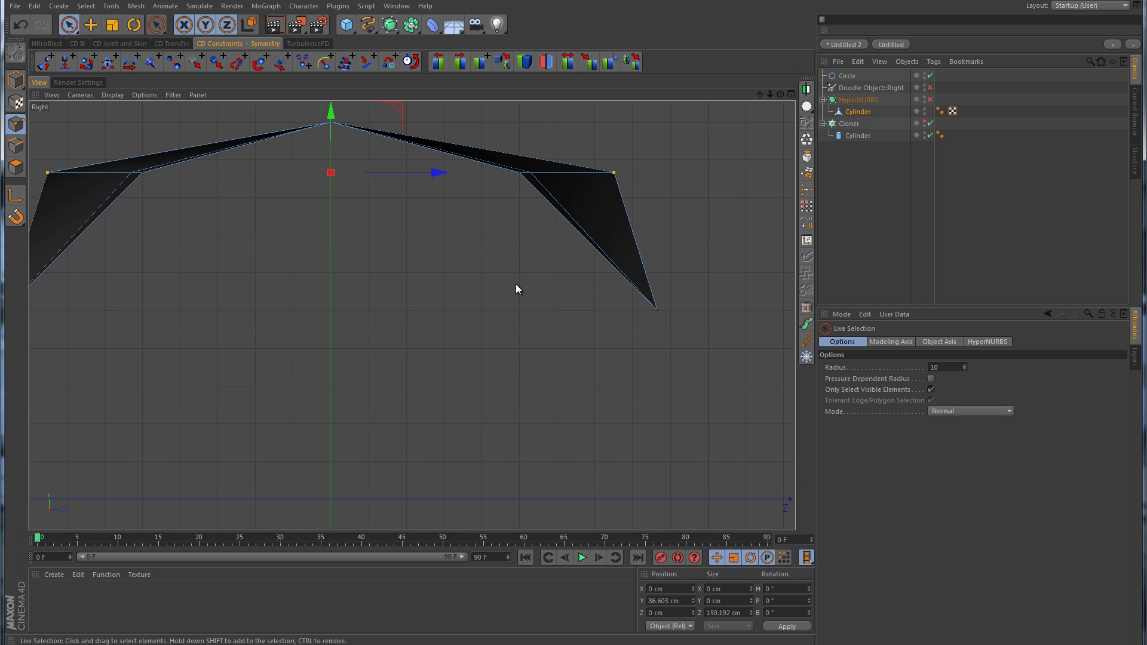
scroll(450, 392, "up", 5)
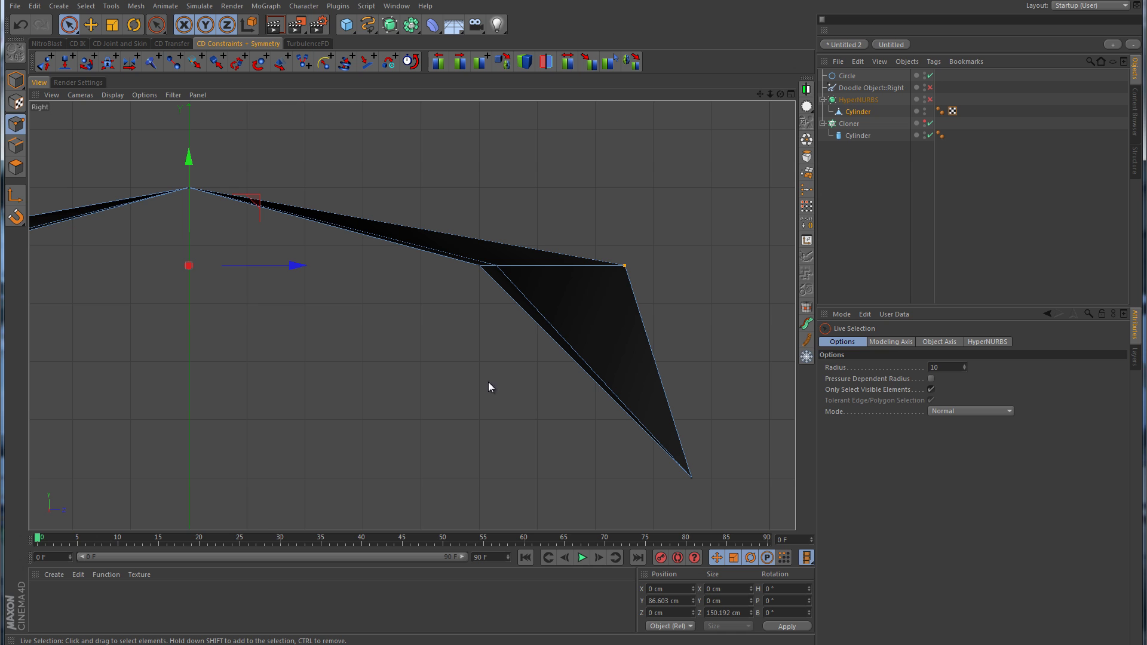
left_click(15, 146)
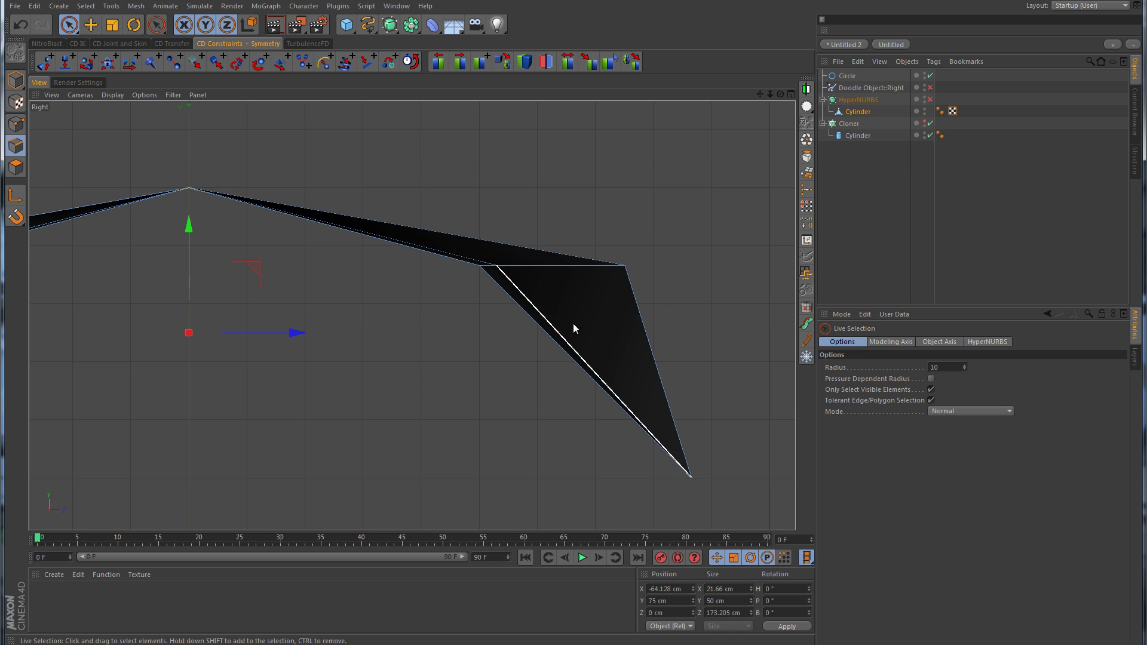
left_click(638, 300)
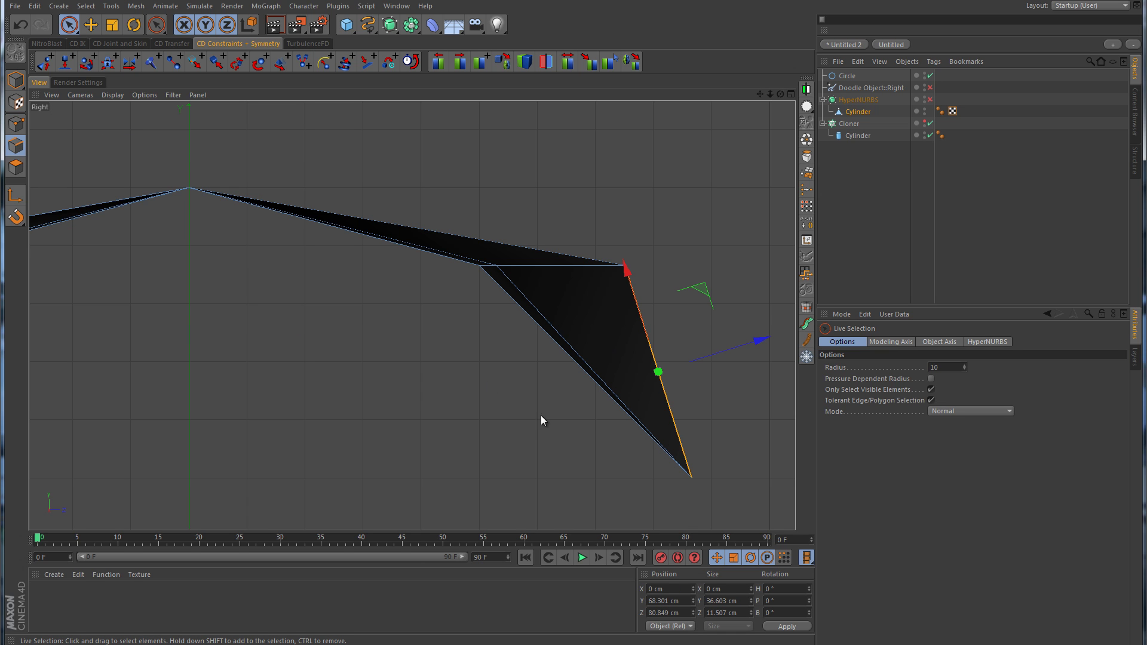
left_click_drag(562, 376, 574, 362)
left_click(90, 25)
left_click(15, 124)
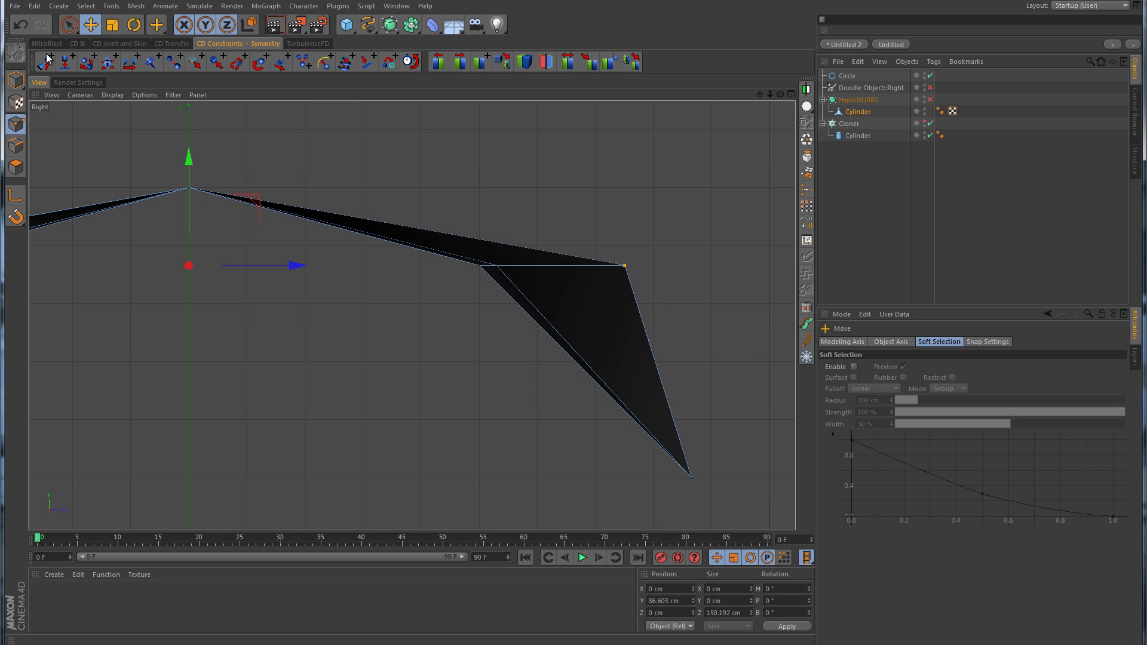
Lower the two selected centre-line points along Y in the side view to follow the slope of the cylinder's side edge.
scroll(521, 278, "up", 3)
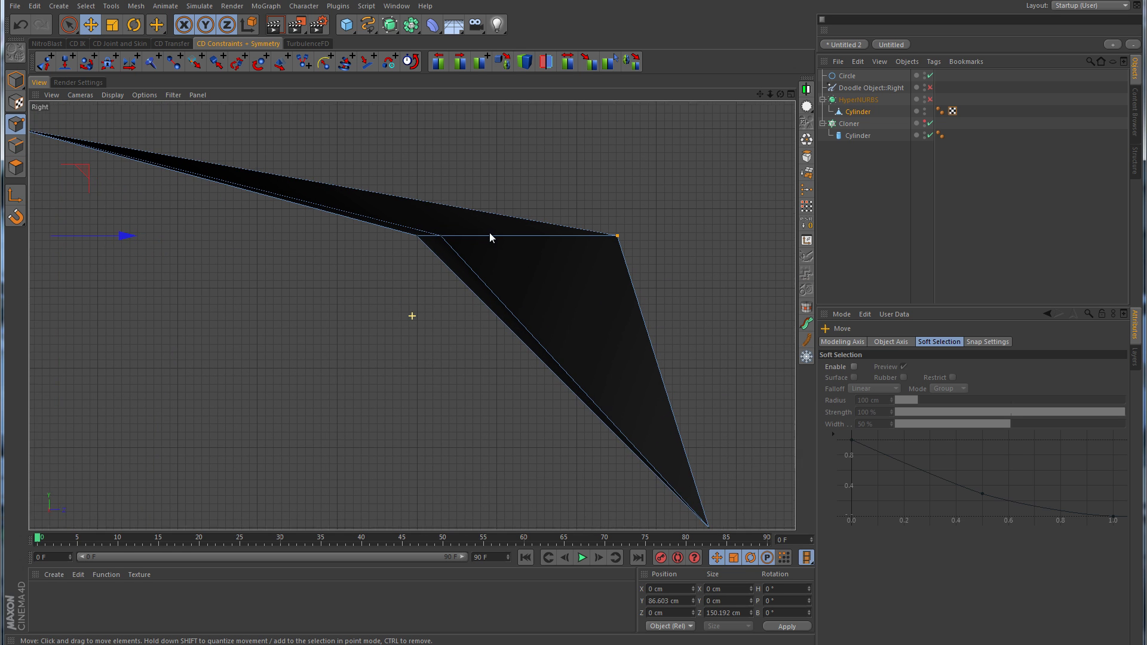
scroll(108, 180, "down", 1)
left_click_drag(40, 134, 57, 305)
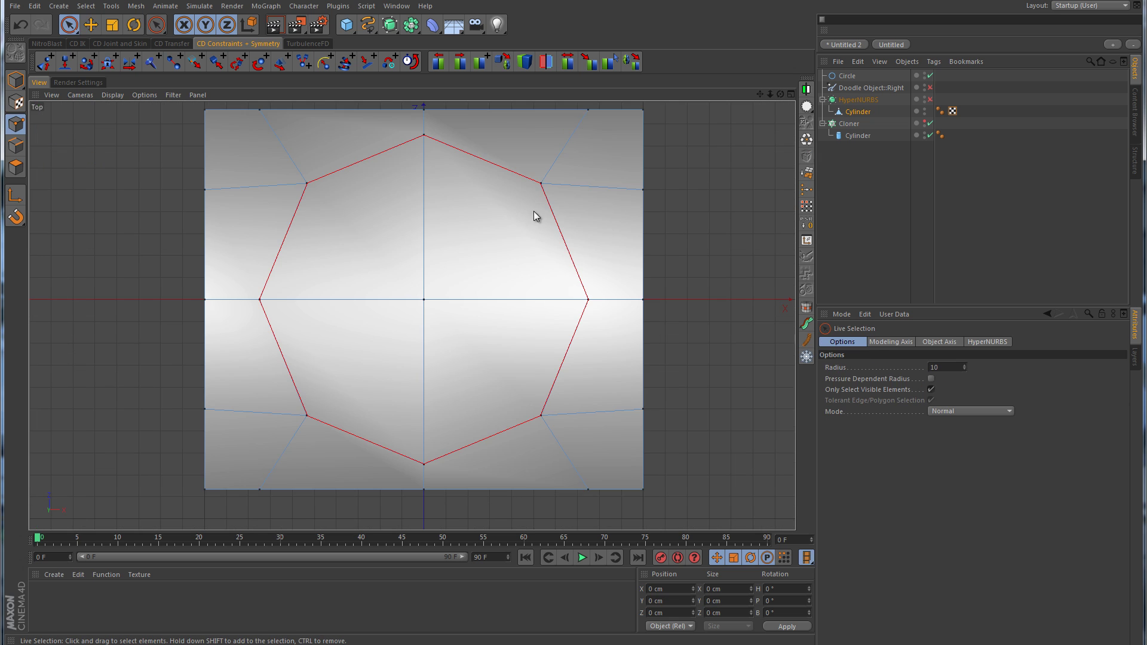
Select the point pair at the circle's upper diagonal corners and bring it up close in the side view.
left_click(307, 185, "shift")
middle_click(502, 241)
middle_click(343, 364)
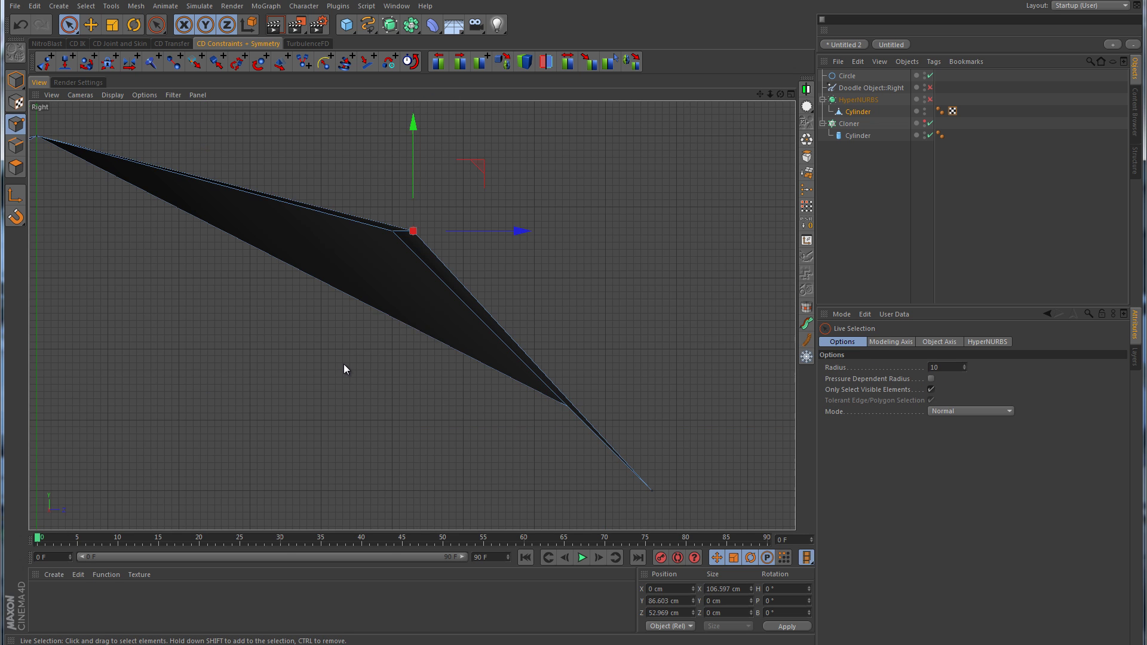
scroll(518, 224, "up", 2)
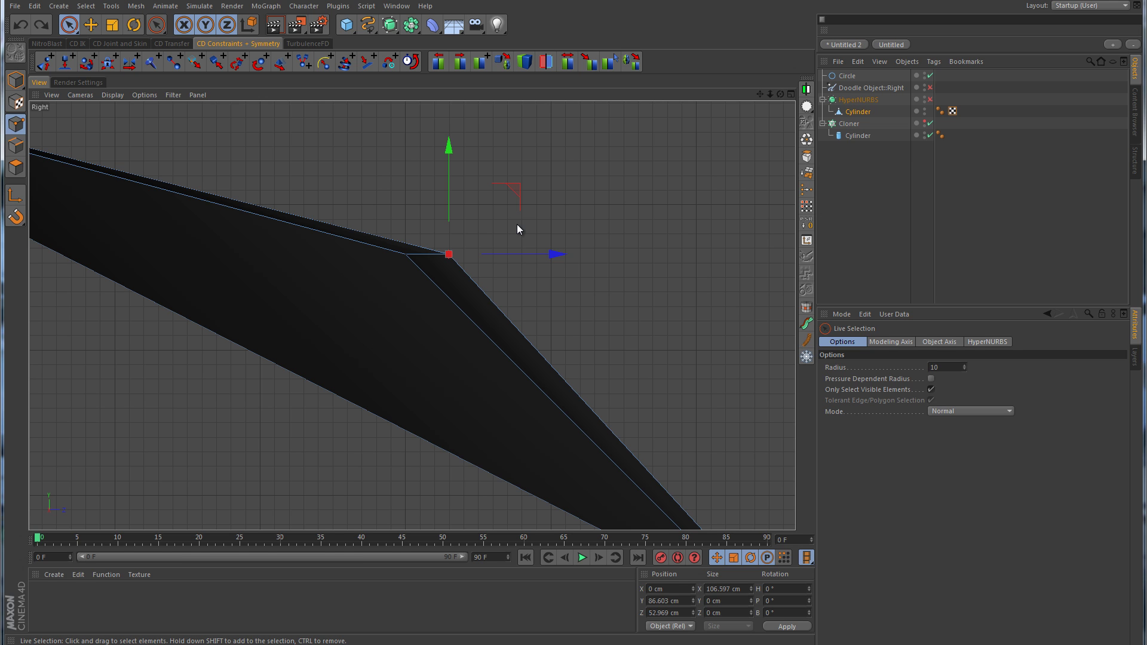
Examine in the side view how the edges meeting at the selected points line up with the cylinder's outer edges.
left_click(15, 146)
left_click_drag(336, 215, 336, 224)
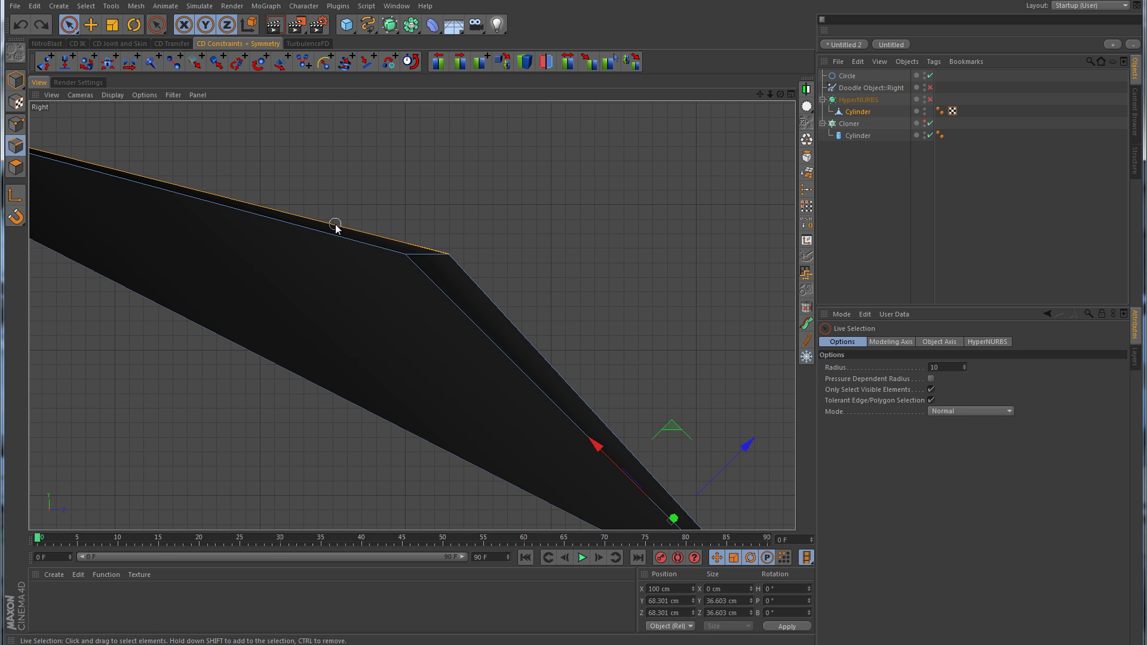
left_click(333, 233)
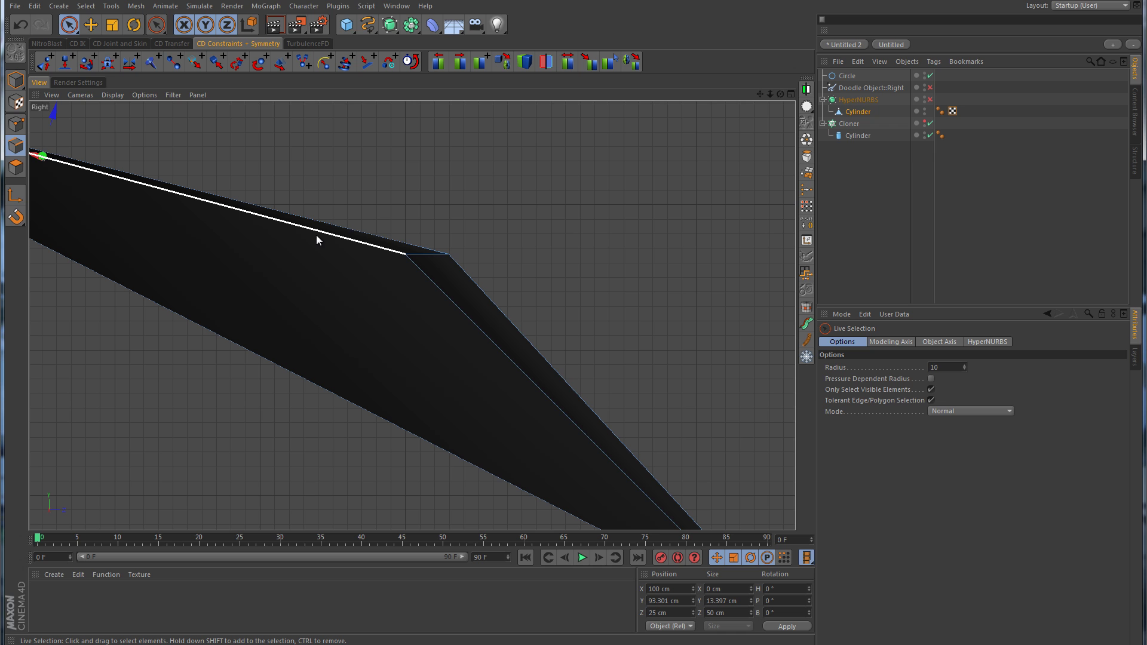
left_click(464, 267)
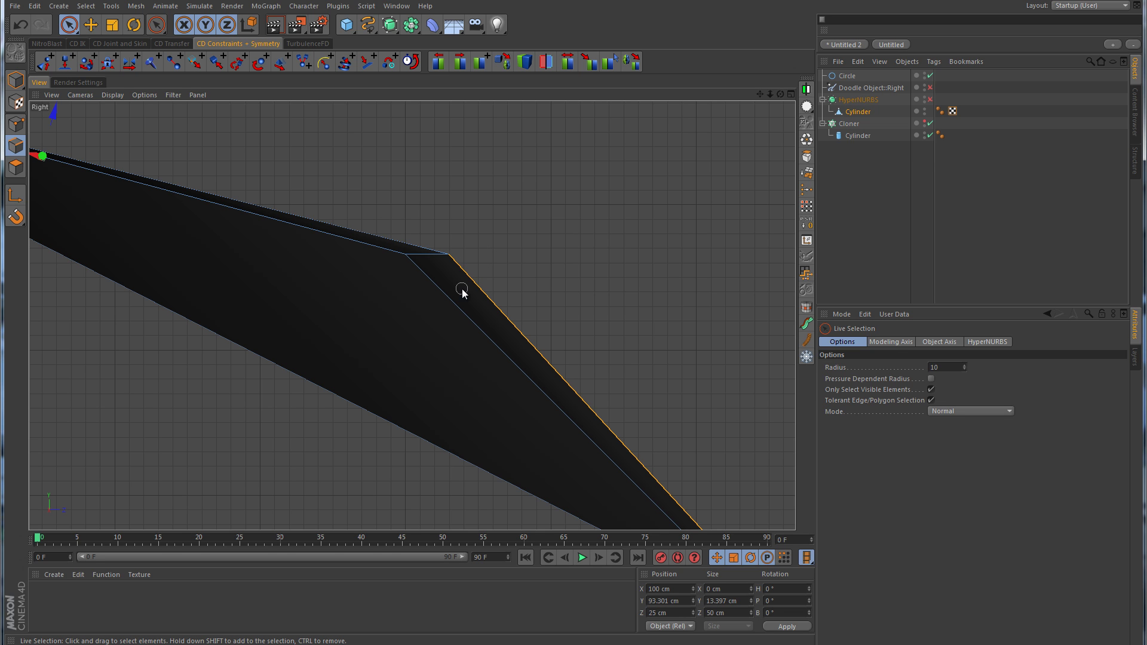
left_click_drag(462, 289, 455, 305)
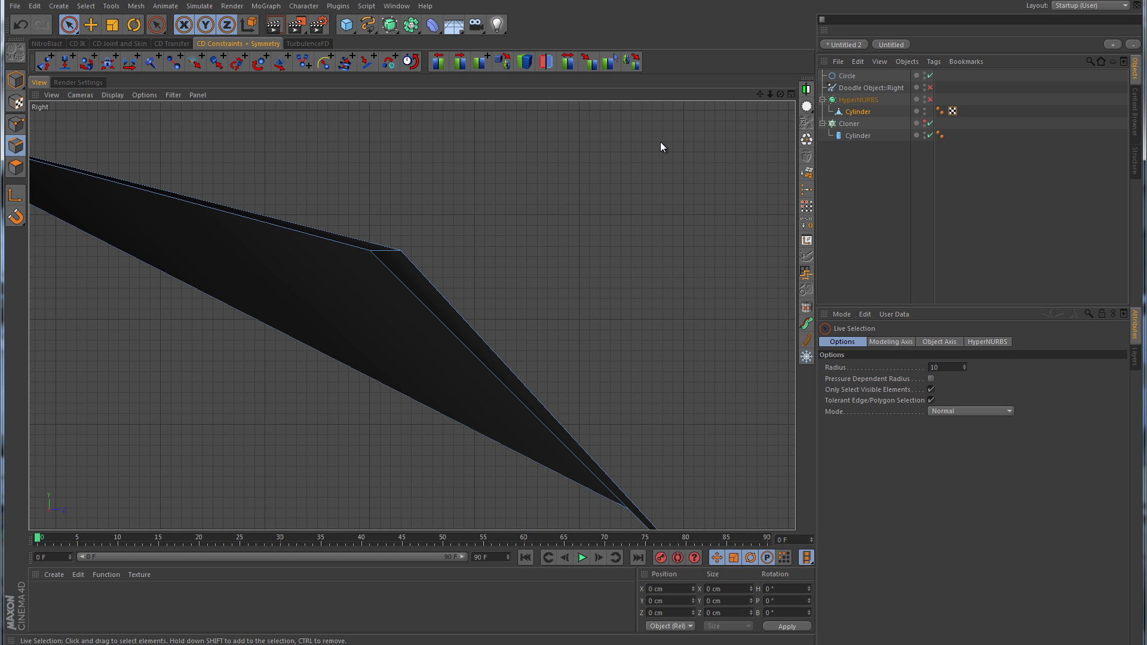
left_click(436, 289)
left_click(424, 304, "shift")
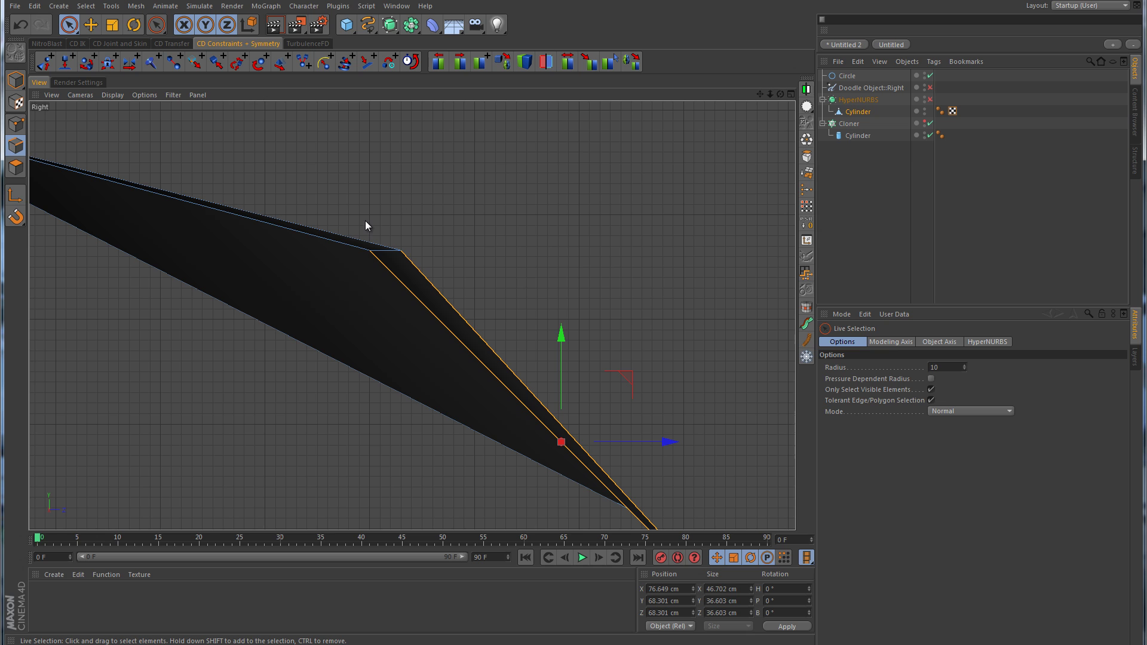
left_click(354, 237)
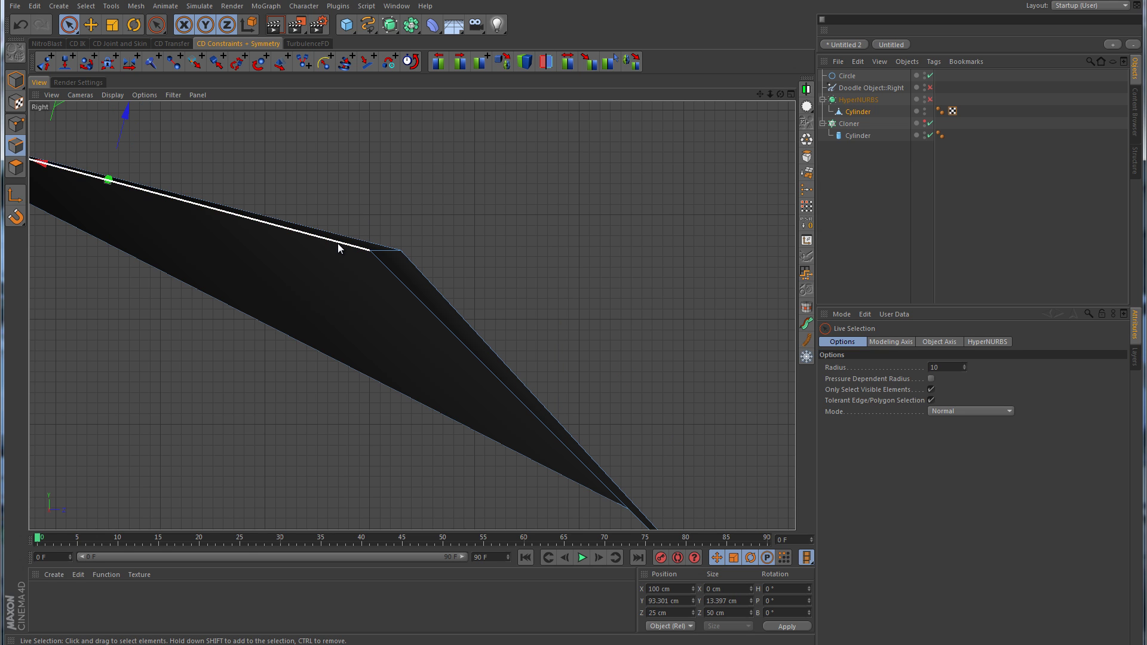
Lower the upper diagonal point pair to Y about 85.84 cm, in line with the cylinder's outer edge.
left_click(15, 124)
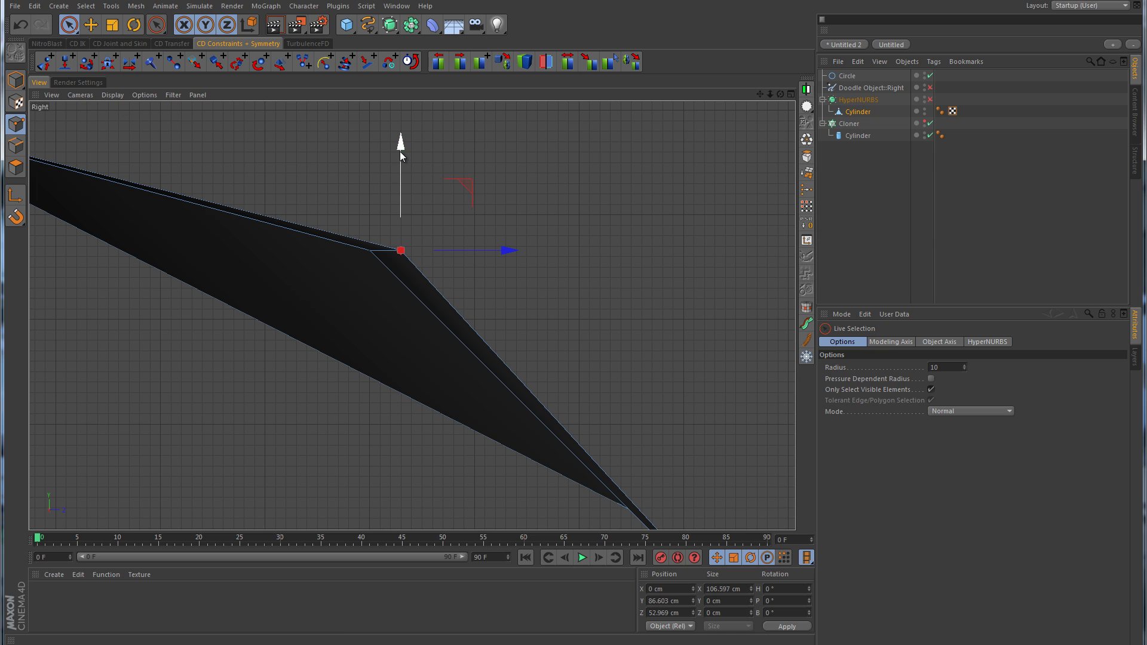
left_click_drag(401, 142, 401, 150)
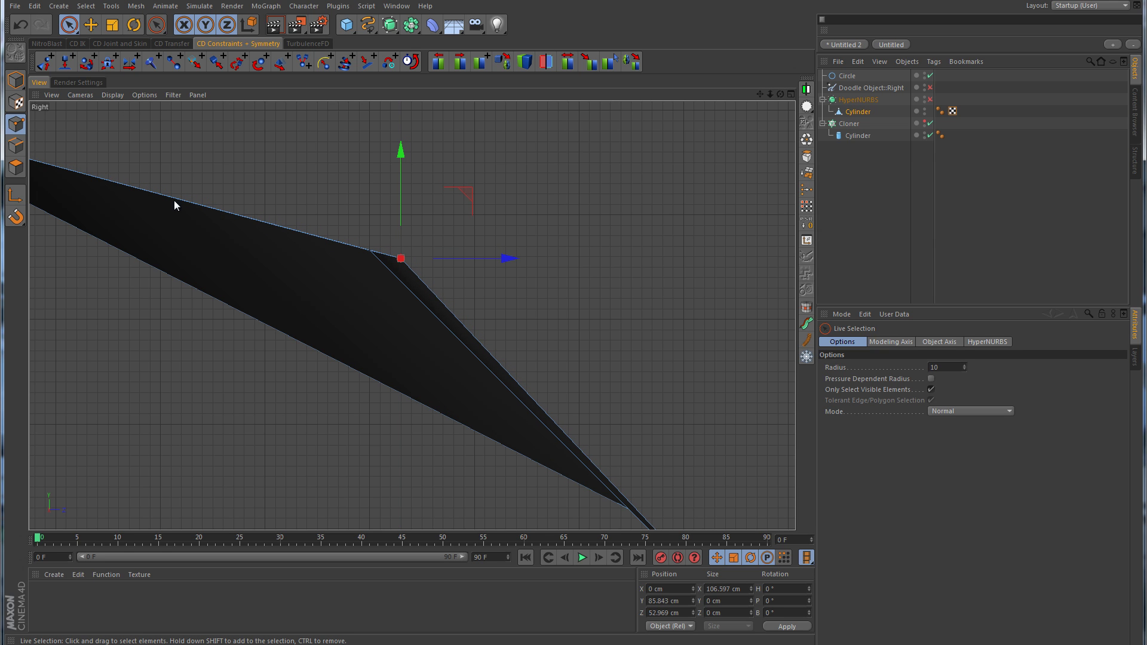
Select the point pair at the circle's lower diagonal corners and lower it to Y about 85.82 cm, in line with the outer edge.
middle_click(680, 259)
middle_click(635, 241)
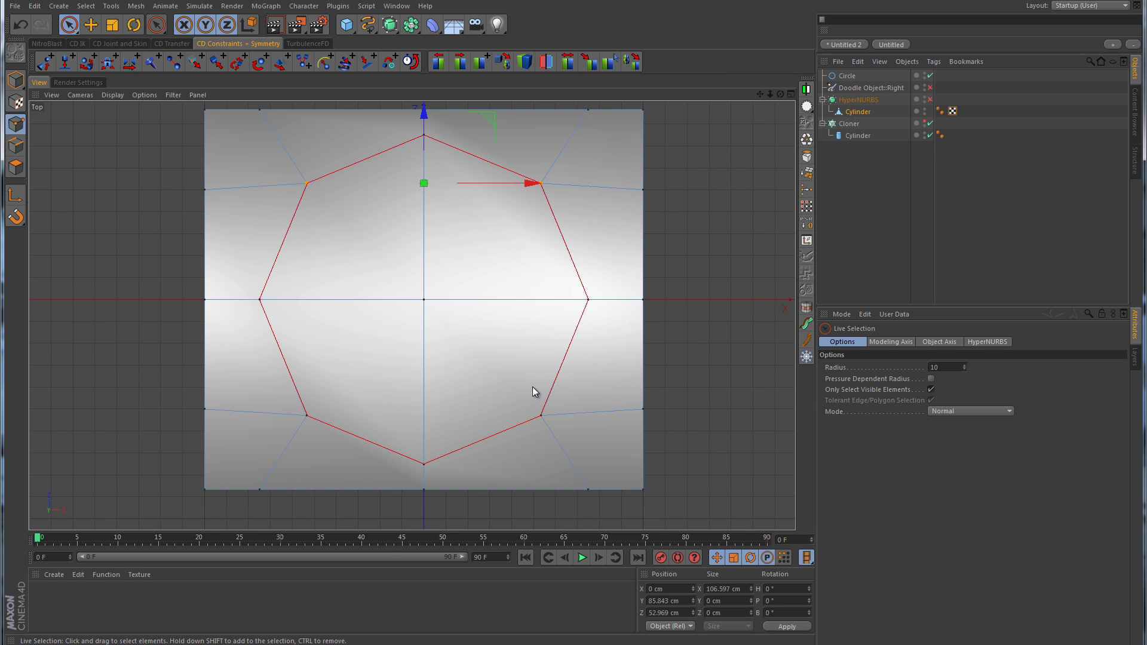
left_click(307, 416)
middle_click(462, 416)
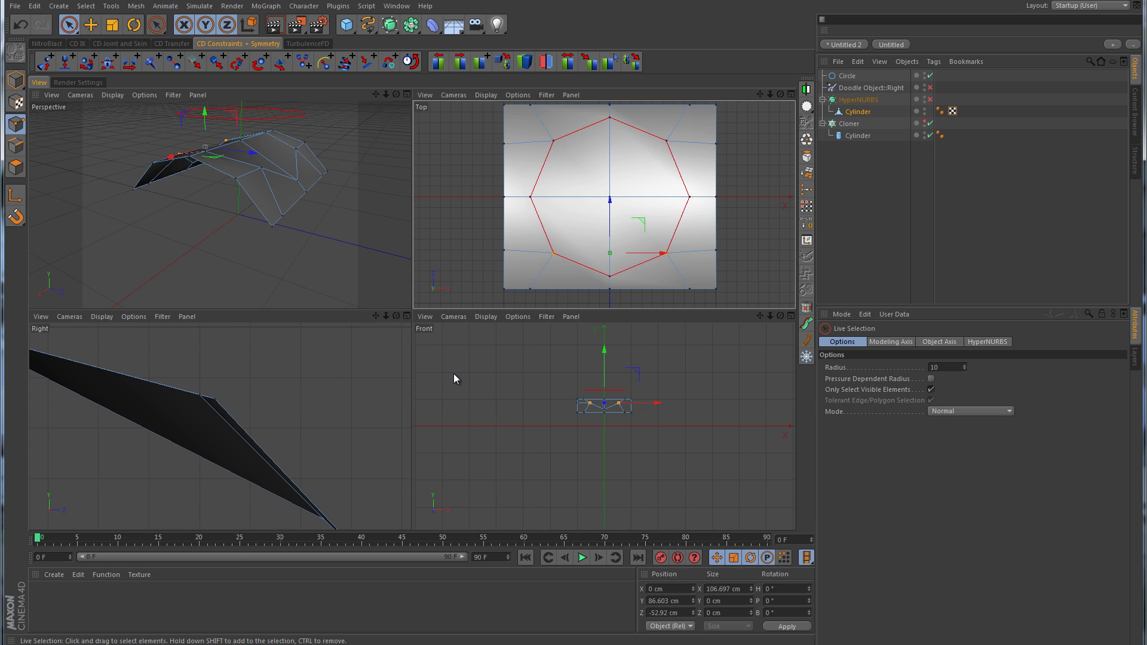
middle_click(299, 365)
right_click_drag(506, 330, 389, 351, "alt")
middle_click_drag(421, 356, 624, 369, "alt")
mouse_move(439, 357)
right_mouse_down("alt")
mouse_move(457, 340)
mouse_move(553, 332)
mouse_move(468, 278)
mouse_move(493, 349)
mouse_move(514, 343)
right_mouse_up("alt")
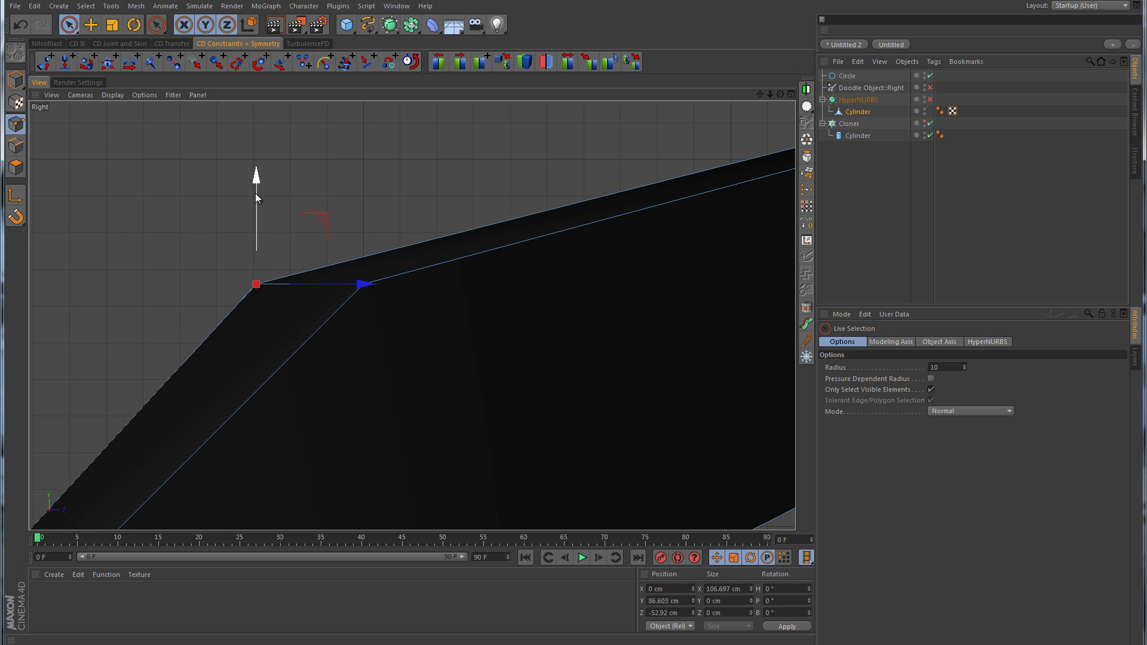
left_click_drag(256, 197, 250, 222)
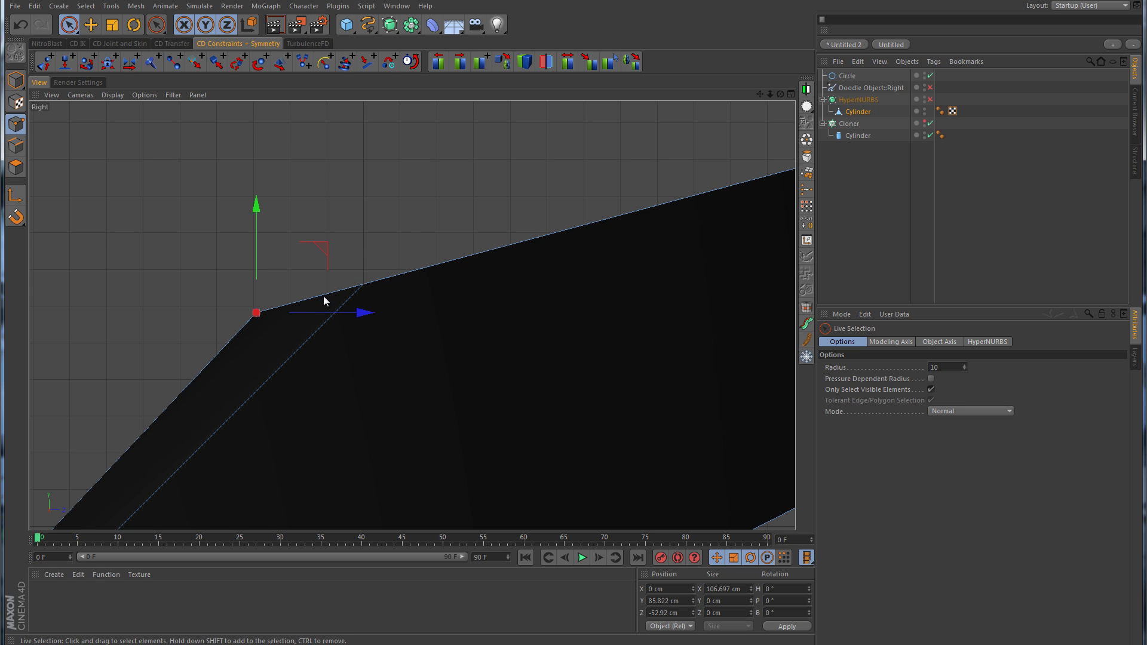
Switch the halved cylinder to polygon editing in the perspective view and disable the Circle guide spline.
middle_click(582, 293)
middle_click(256, 233)
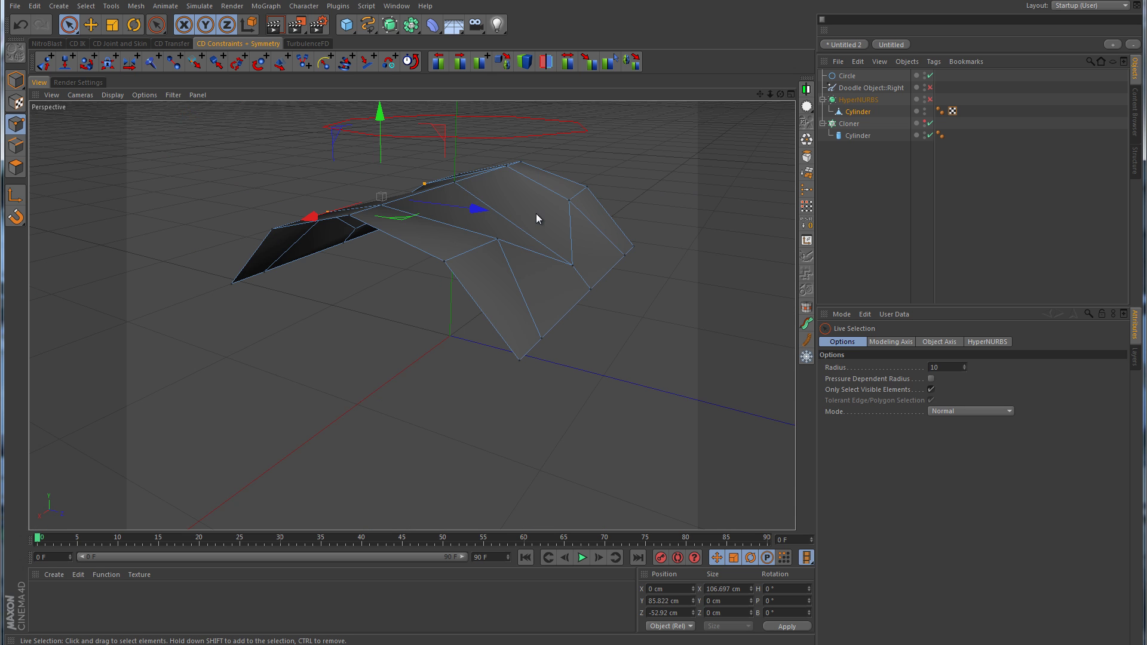
left_click_drag(536, 288, 752, 245, "alt")
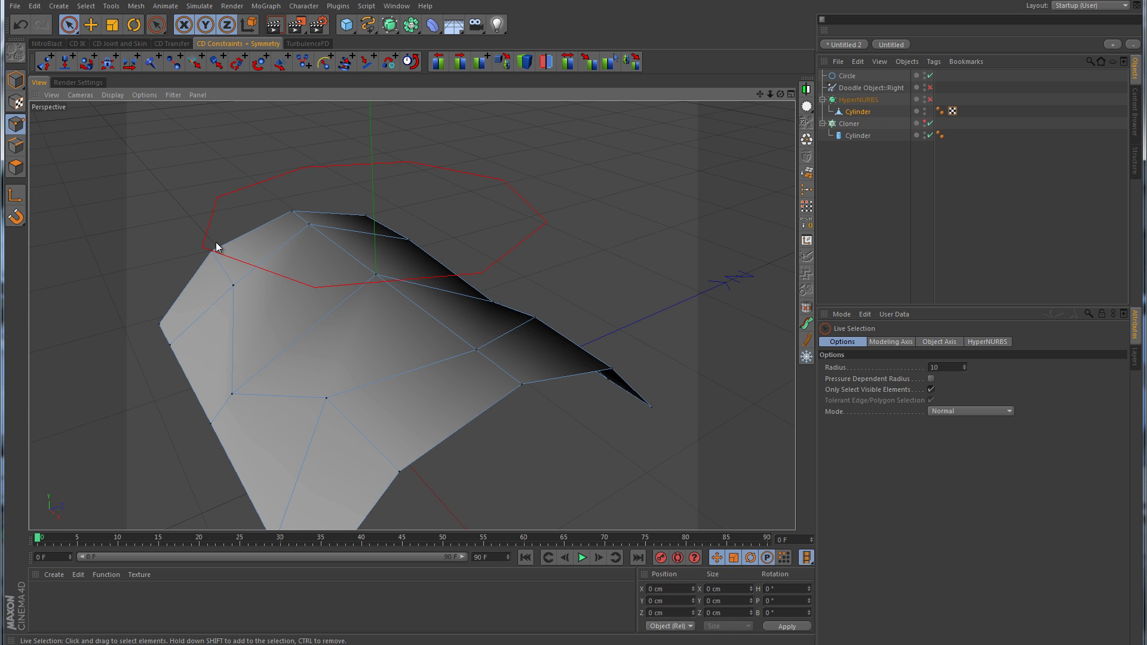
left_click(13, 168)
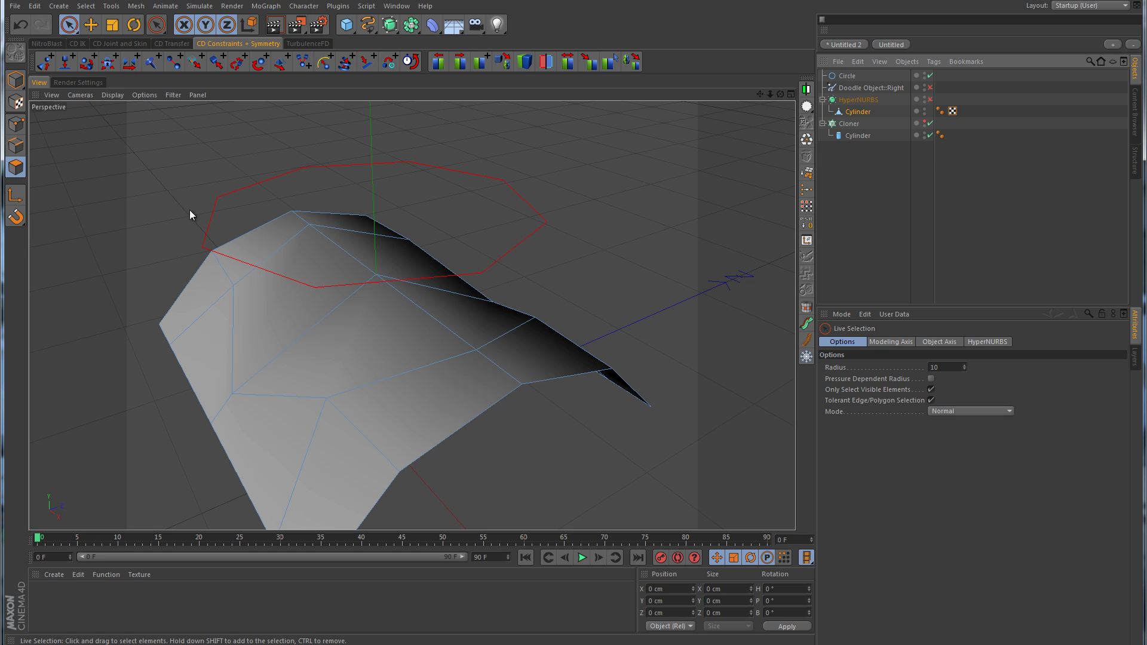
left_click(930, 76)
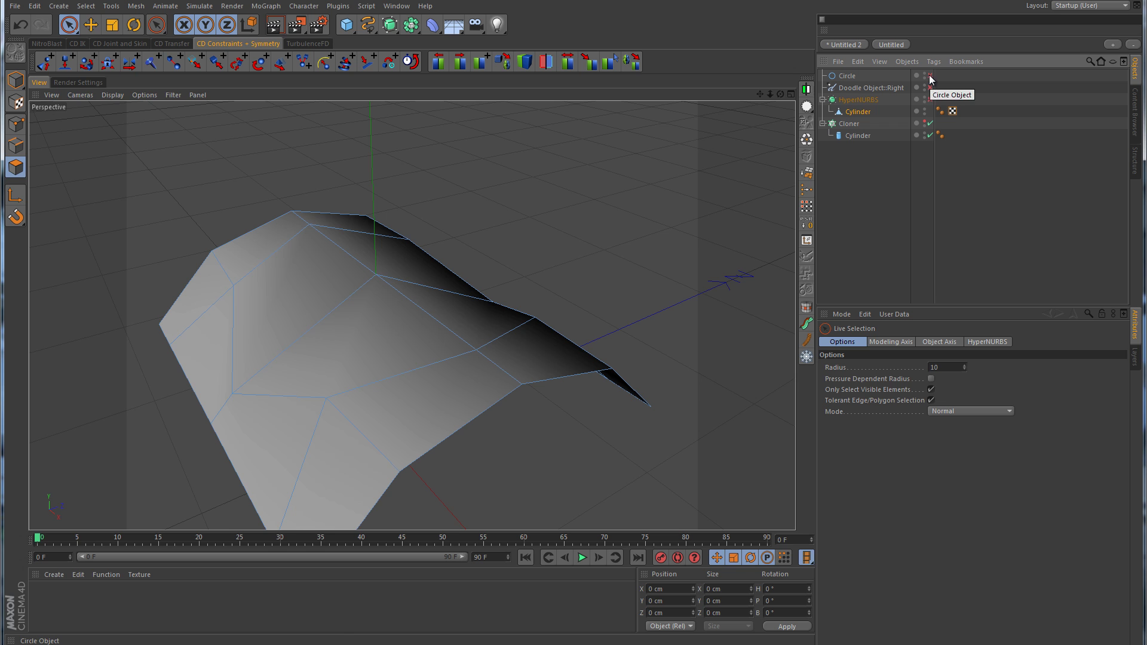
Select the four polygons inside the eight-sided ring on the halved cylinder and check the selection from above.
left_click_drag(605, 240, 601, 303, "alt")
scroll(601, 303, "down", 3)
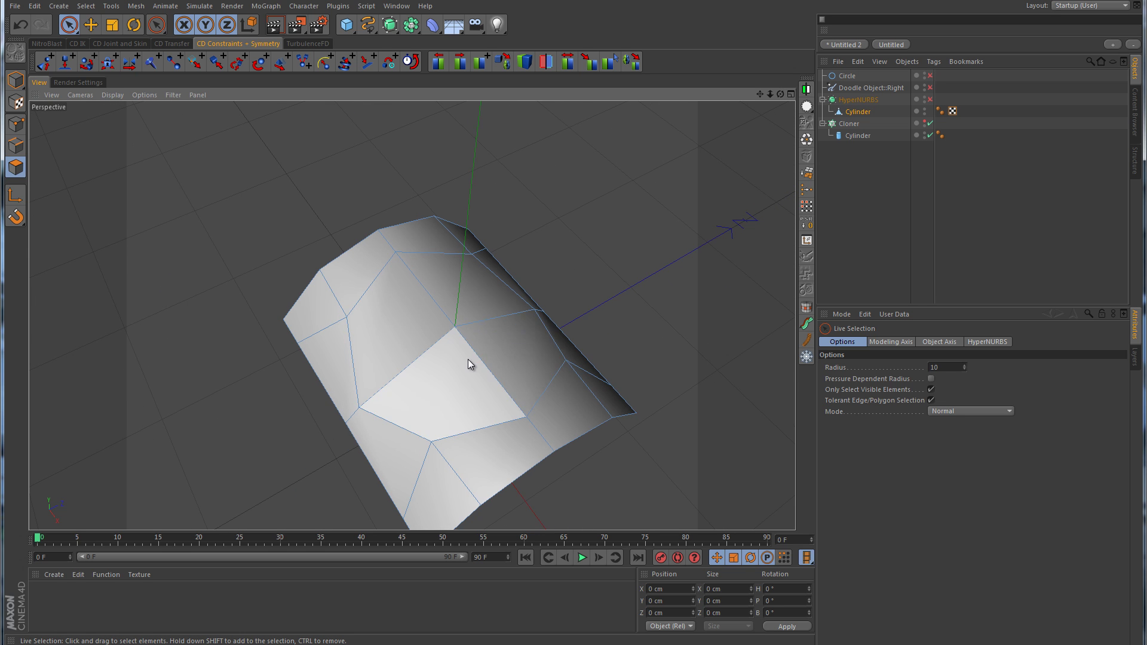
left_click_drag(468, 364, 472, 317)
middle_click(618, 263)
middle_click(612, 241)
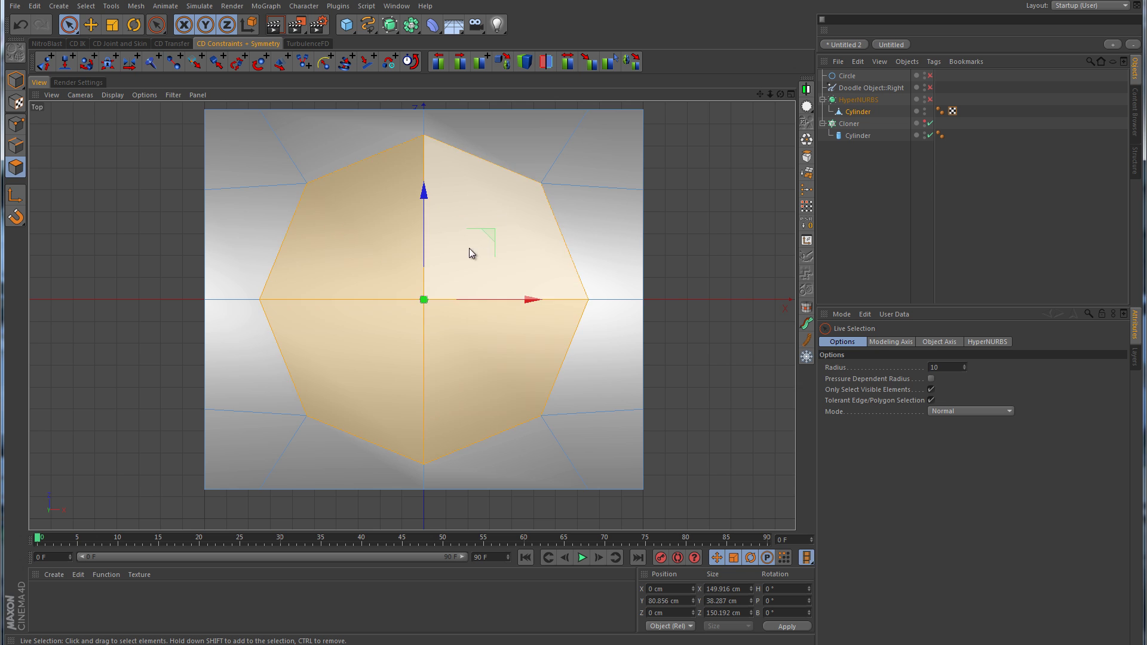
middle_click(489, 289)
middle_click(293, 238)
Extrude the selected octagon polygons straight up to Y about 121.74 cm and inspect the raised cap's curvature.
left_click_drag(538, 364, 618, 286, "alt")
left_click_drag(566, 330, 486, 293, "alt")
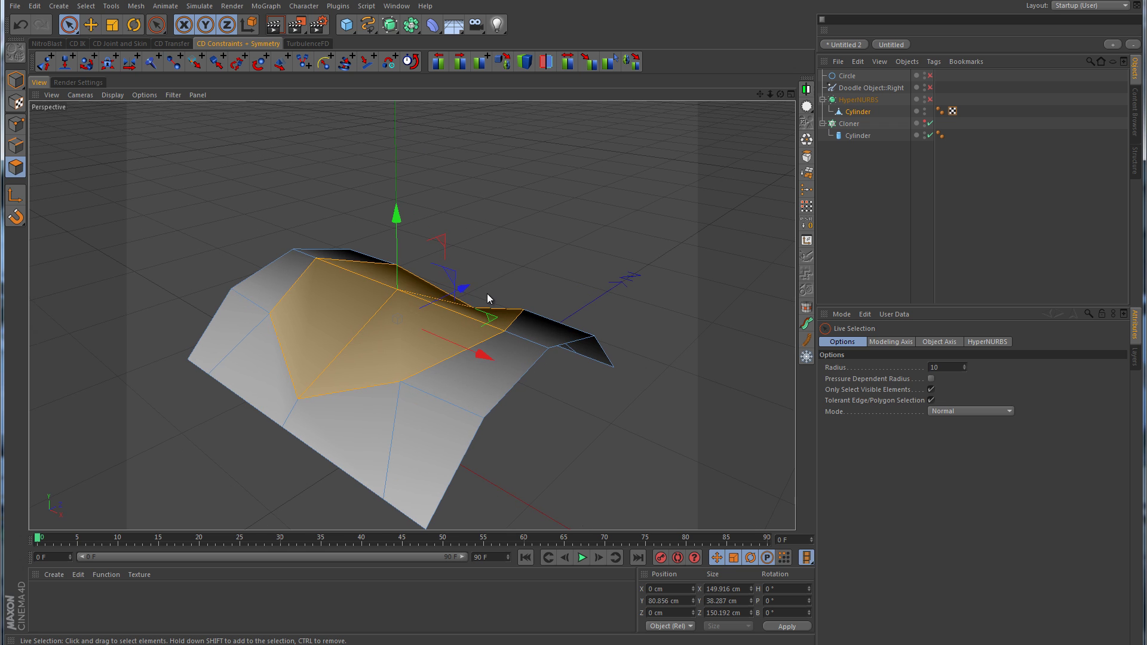
left_click_drag(397, 220, 403, 149)
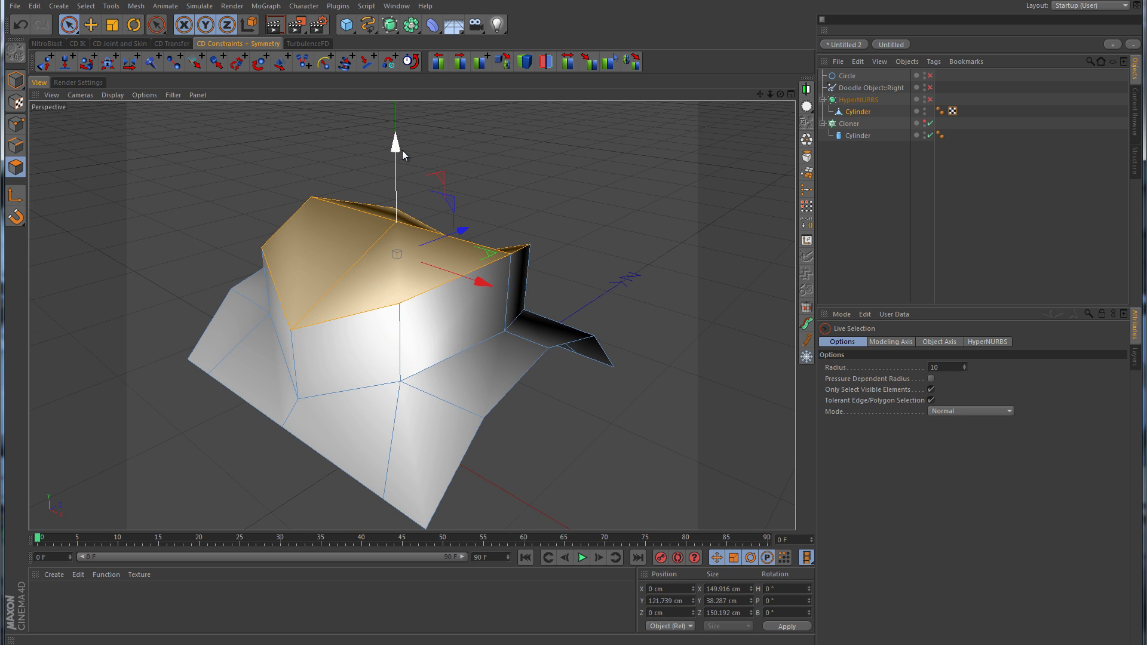
left_click_drag(468, 257, 572, 329, "alt")
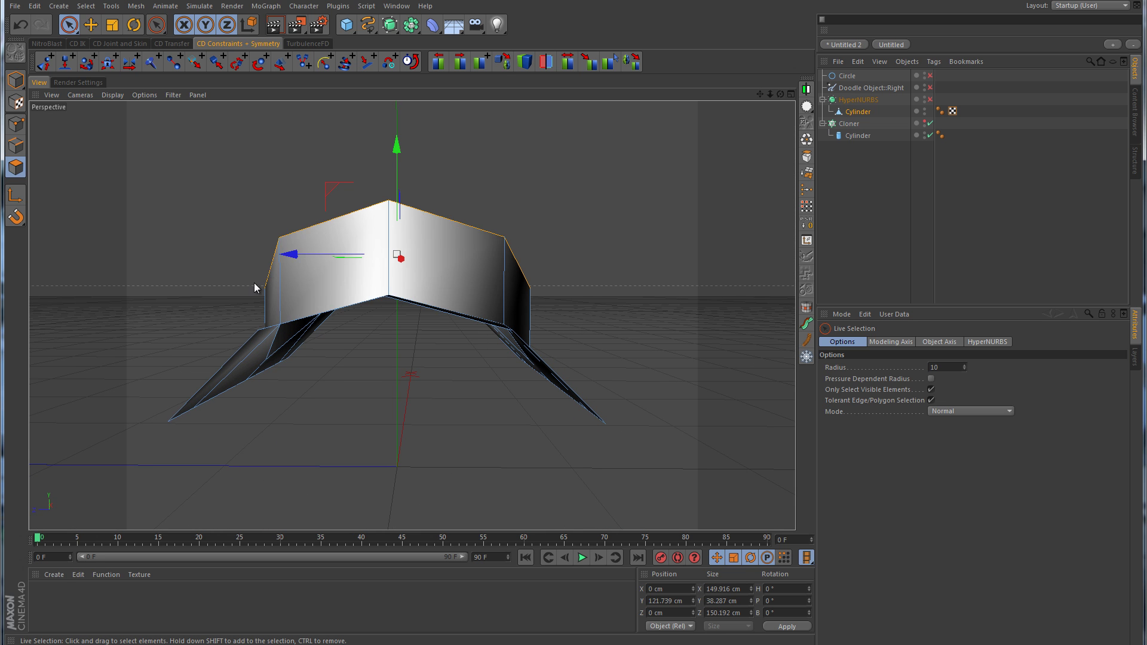
left_click_drag(454, 257, 434, 225, "alt")
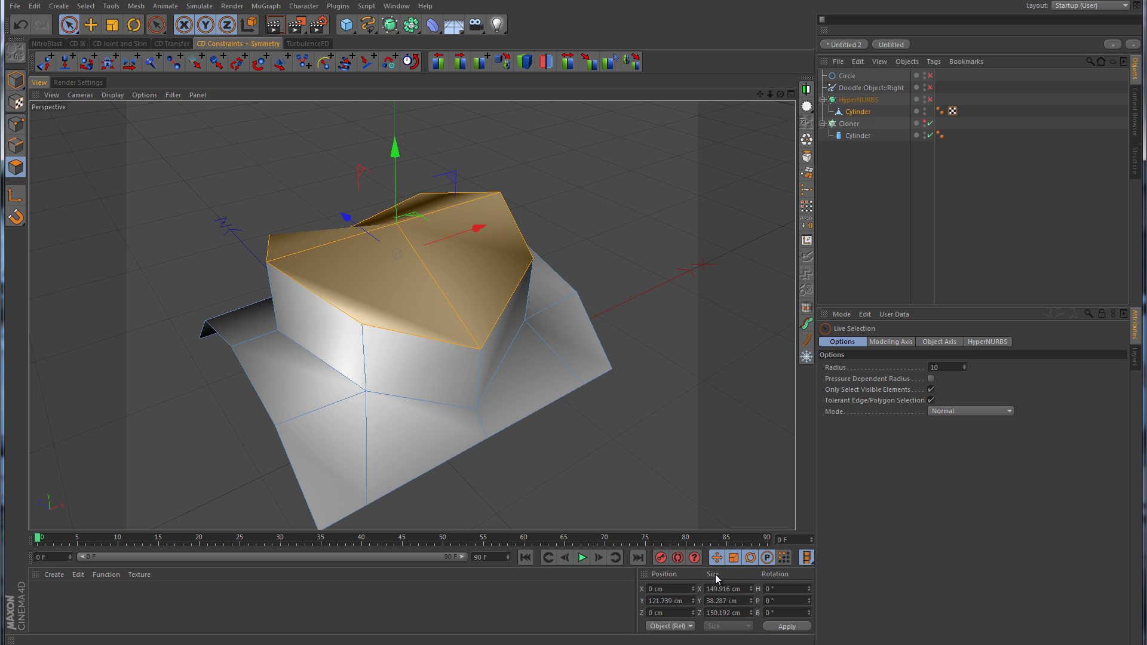
left_click_drag(557, 487, 392, 306, "alt")
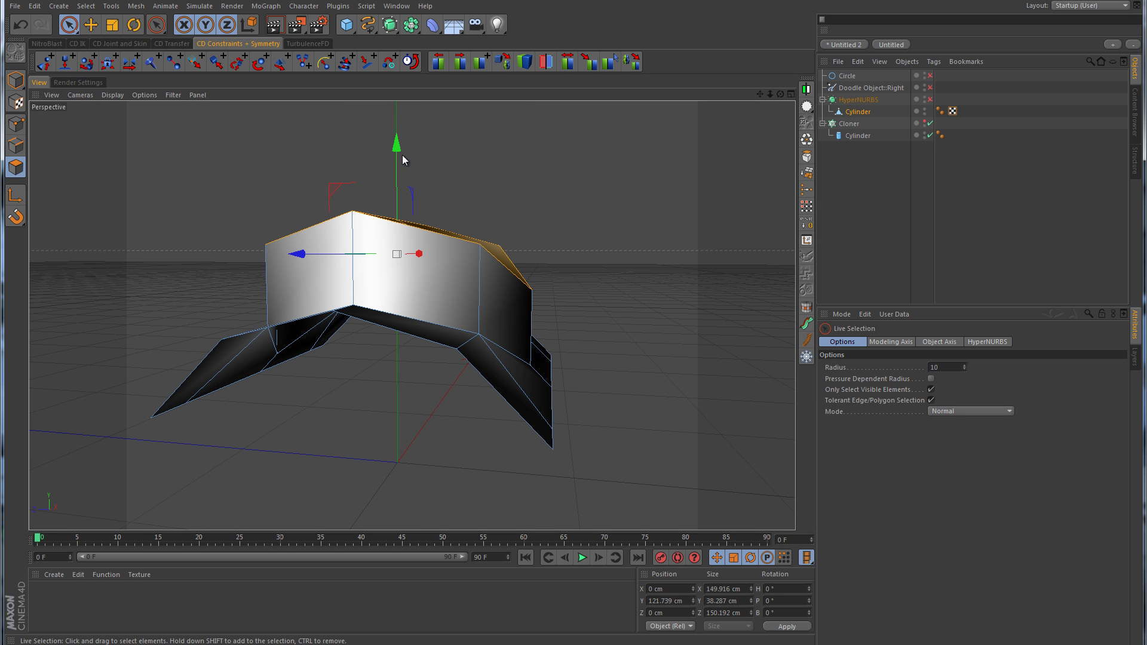
left_click_drag(400, 152, 561, 235, "alt")
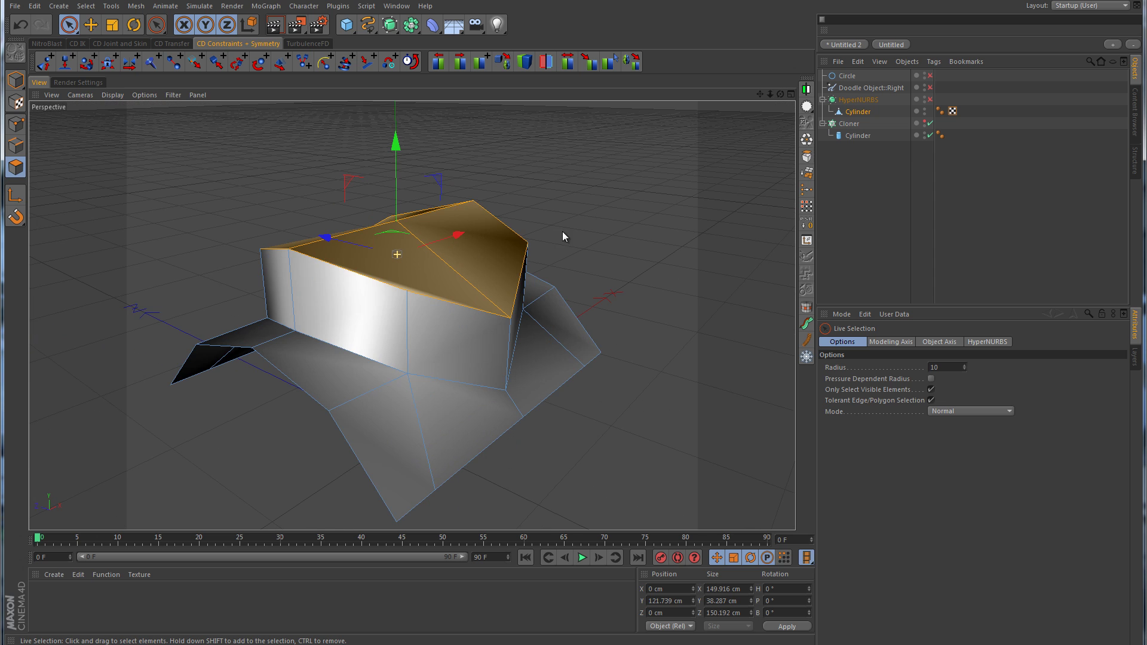
Flatten the raised octagonal cap by setting its Y size to 0 cm.
left_click(718, 600)
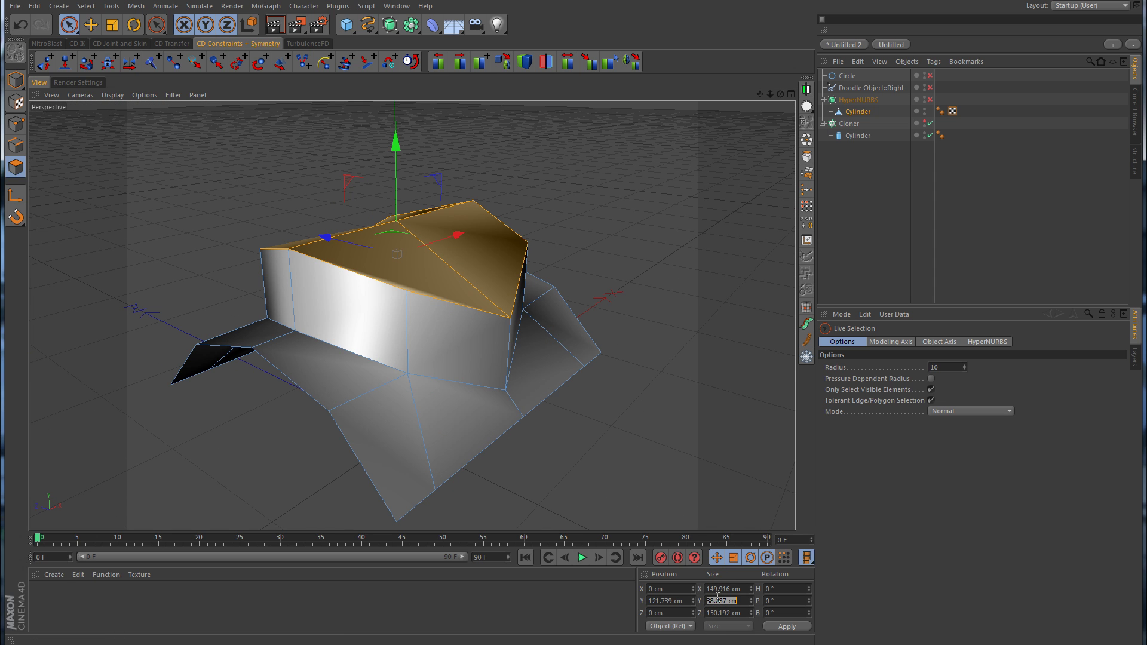
key("BackSpace")
type("0")
key("Return")
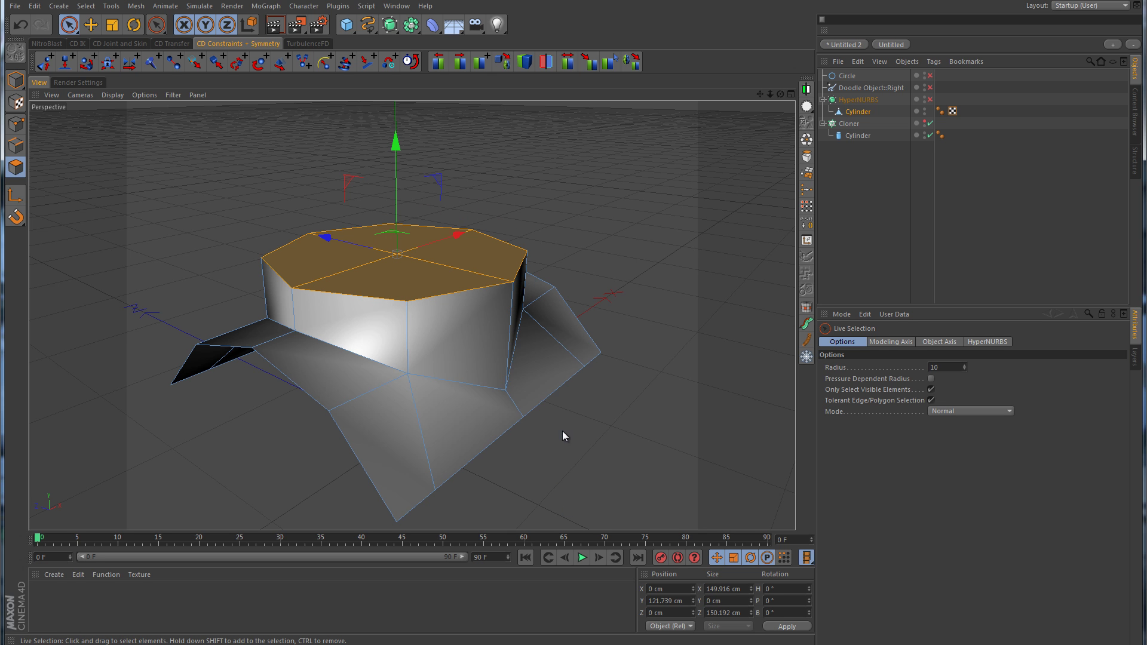
mouse_move(562, 431)
left_mouse_down("alt")
mouse_move(637, 395)
mouse_move(482, 435)
mouse_move(338, 440)
mouse_move(471, 453)
mouse_move(552, 440)
left_mouse_up("alt")
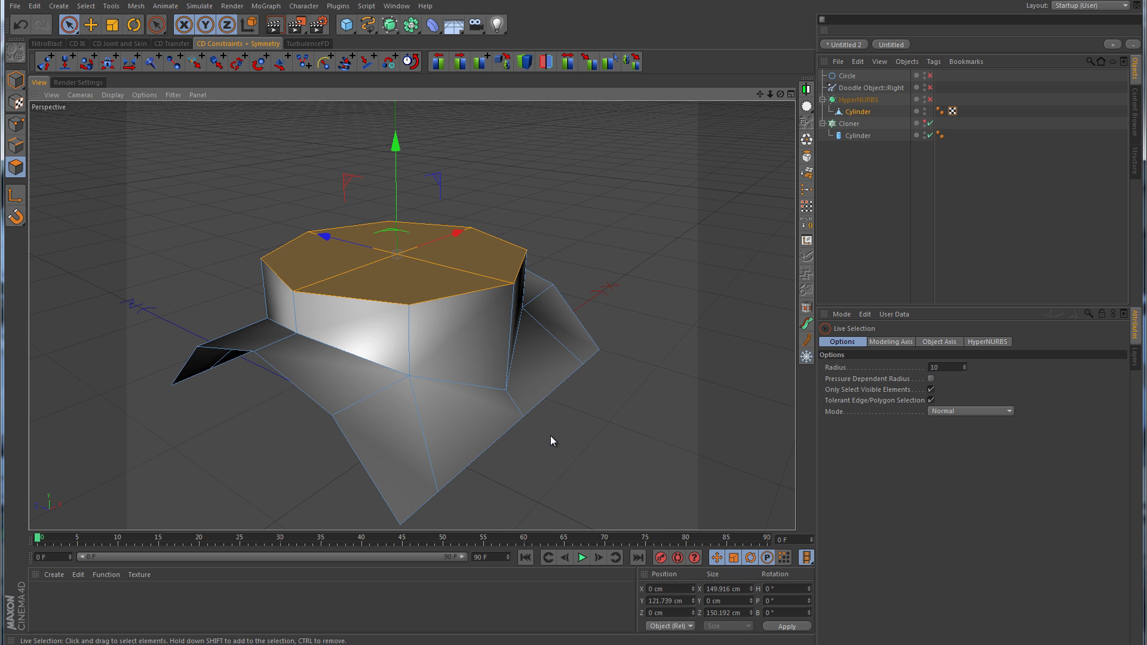
Preview the smoothed shape with HyperNURBS enabled, switch the smoothing off and reselect the polygon cylinder.
left_click(931, 99)
left_click(981, 171)
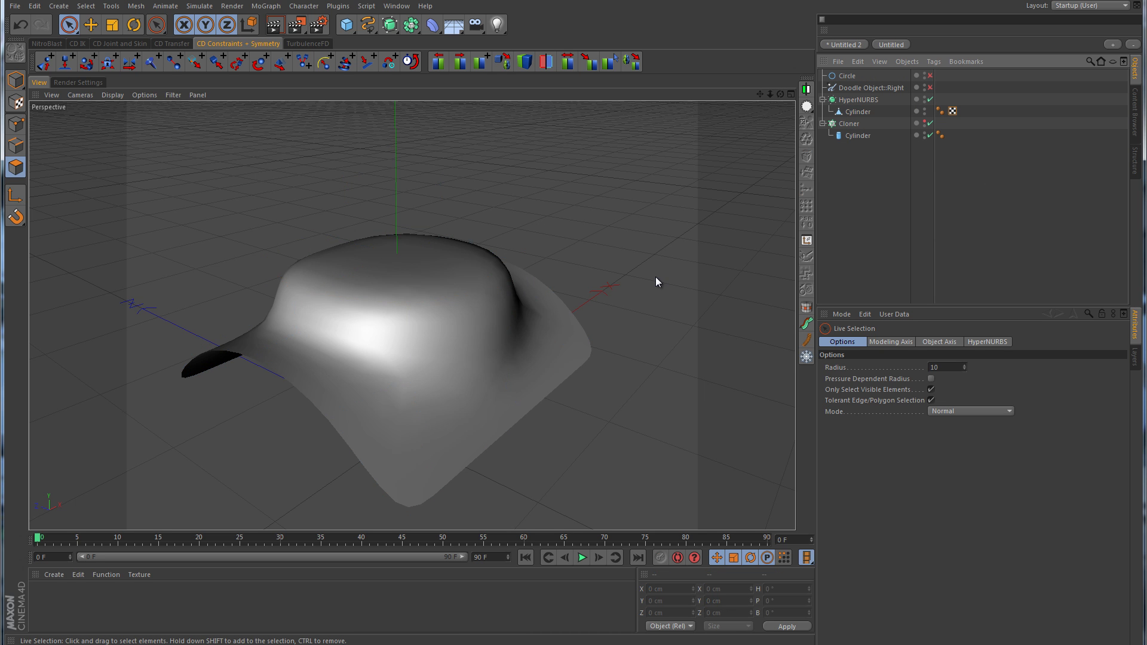
left_click_drag(656, 281, 620, 300, "alt")
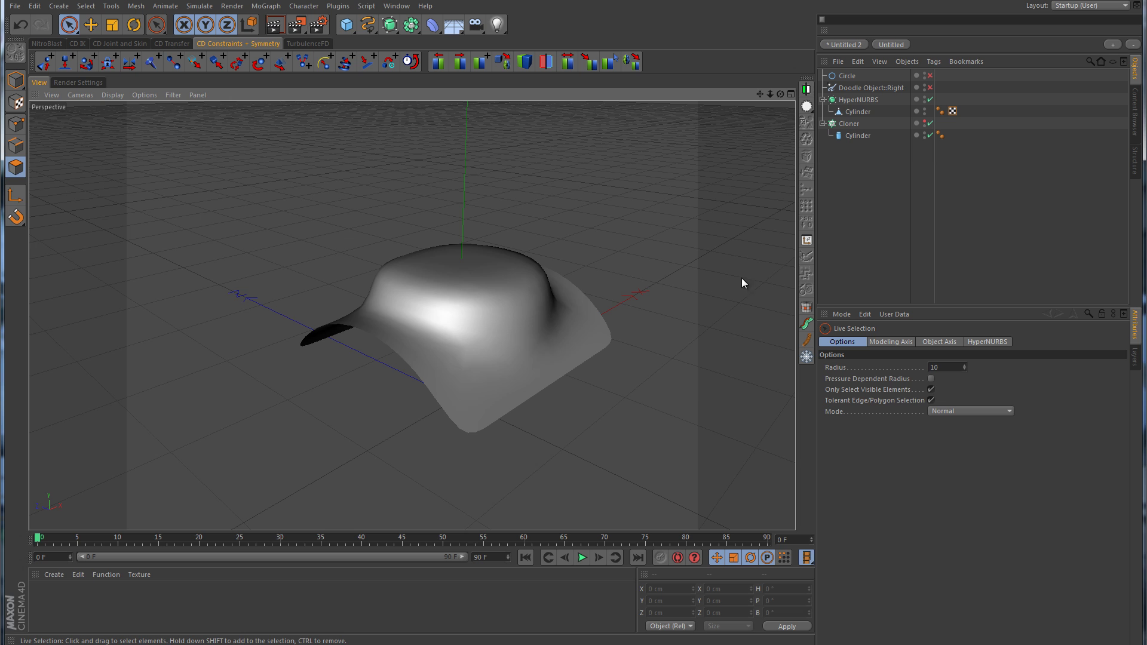
left_click(931, 99)
left_click(850, 113)
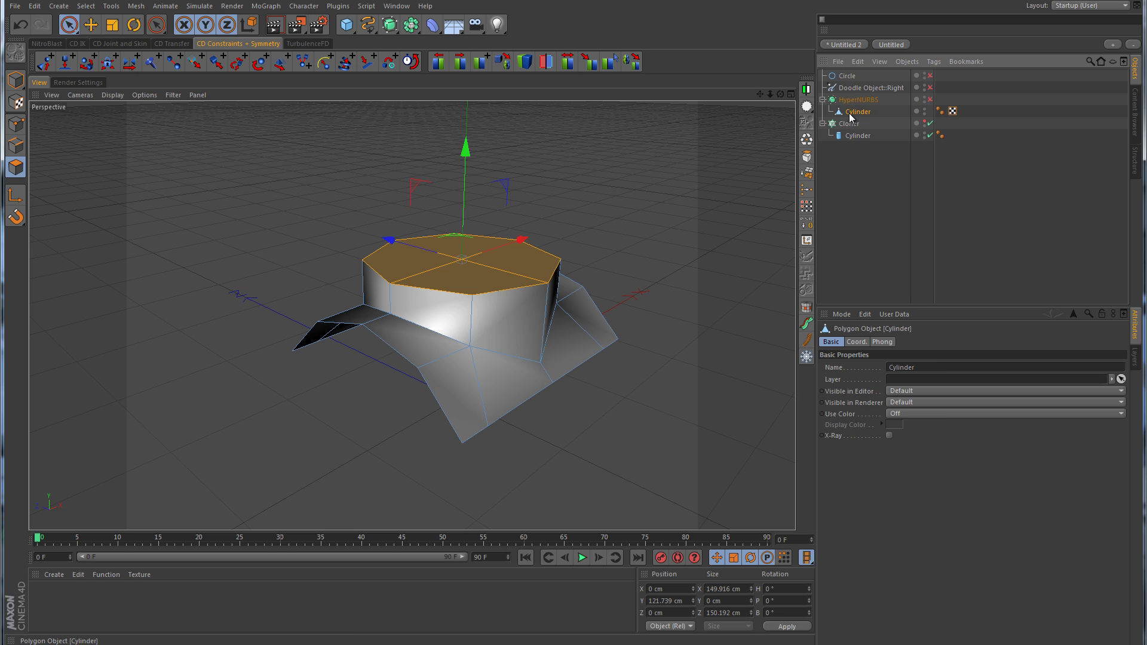
Delete the flat octagonal cap polygons to open the collar, and close the propeller hub reference photo.
scroll(526, 288, "up", 5)
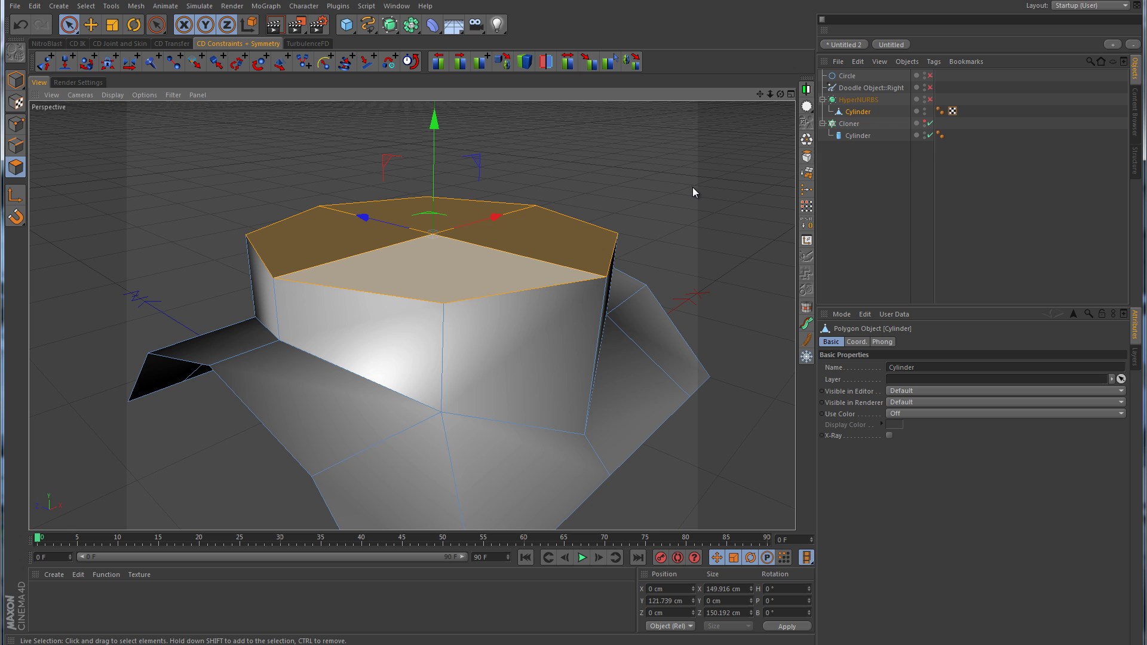
key("Delete")
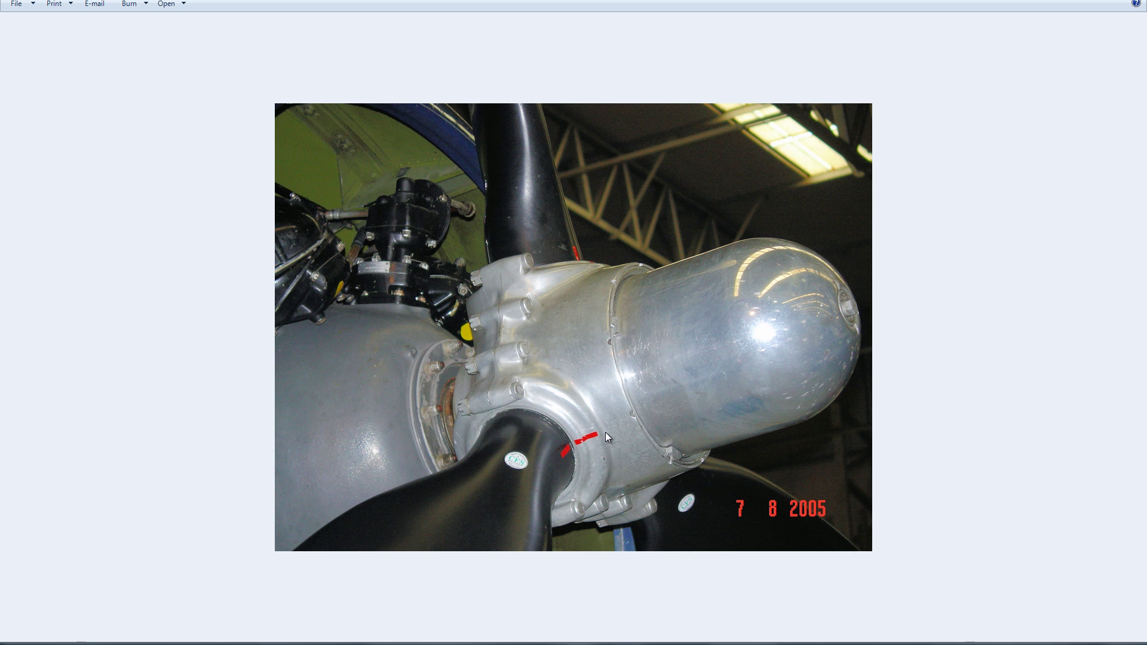
key("alt+F4")
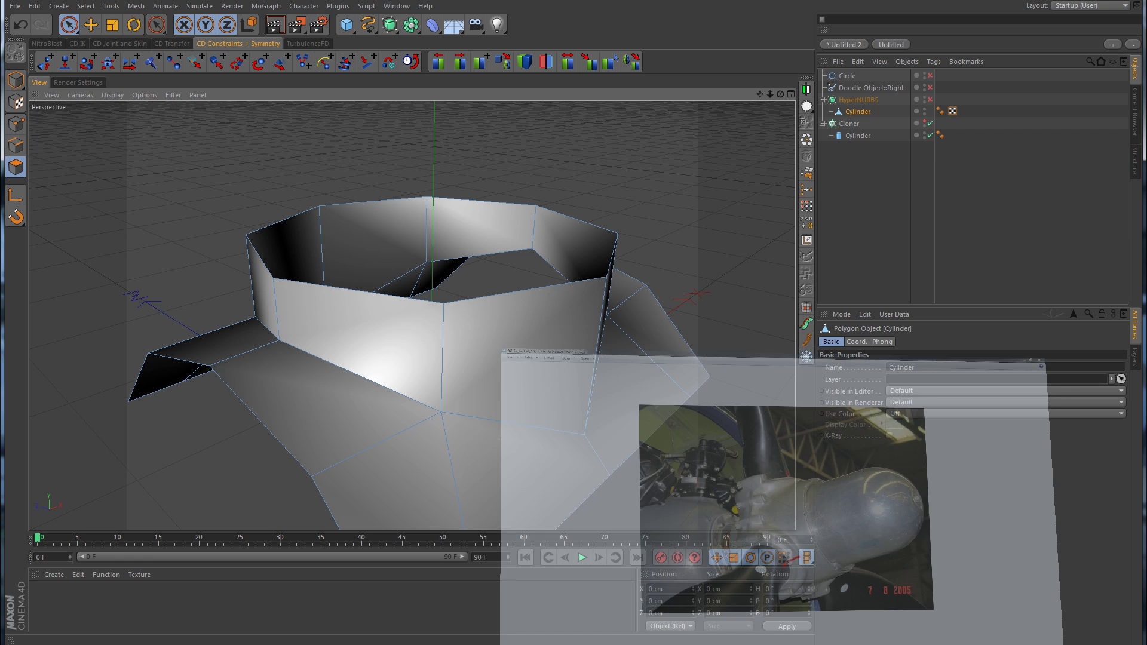
Select the collar's open top rim as an edge loop, ready to move.
left_click(15, 146)
left_click_drag(288, 180, 260, 174, "alt")
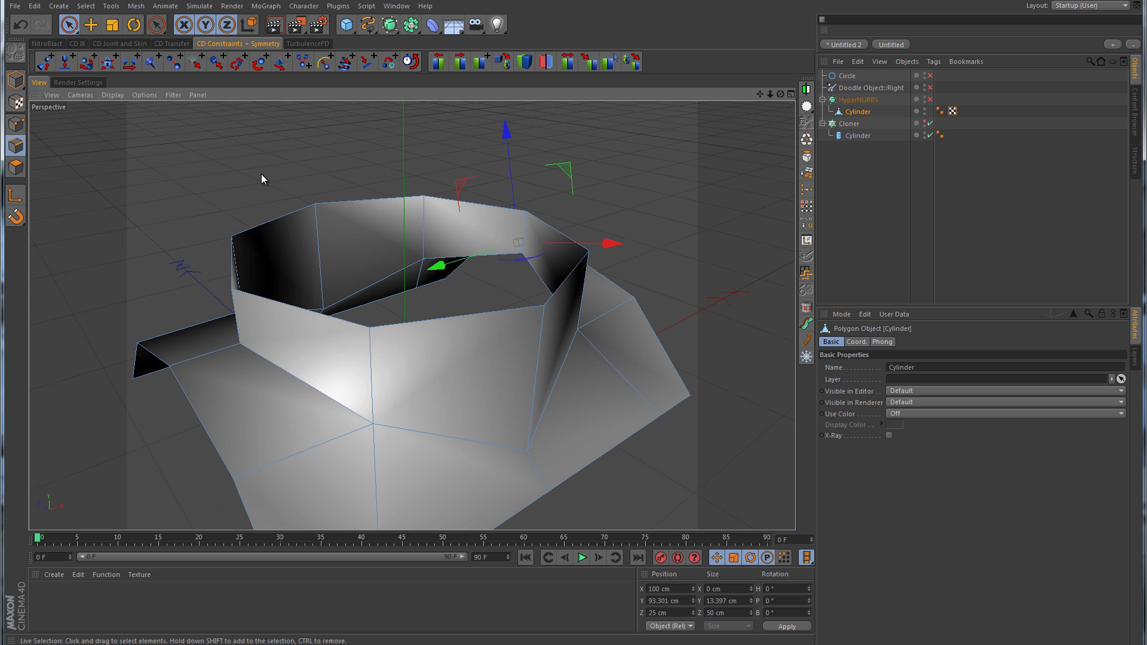
key("u")
key("l")
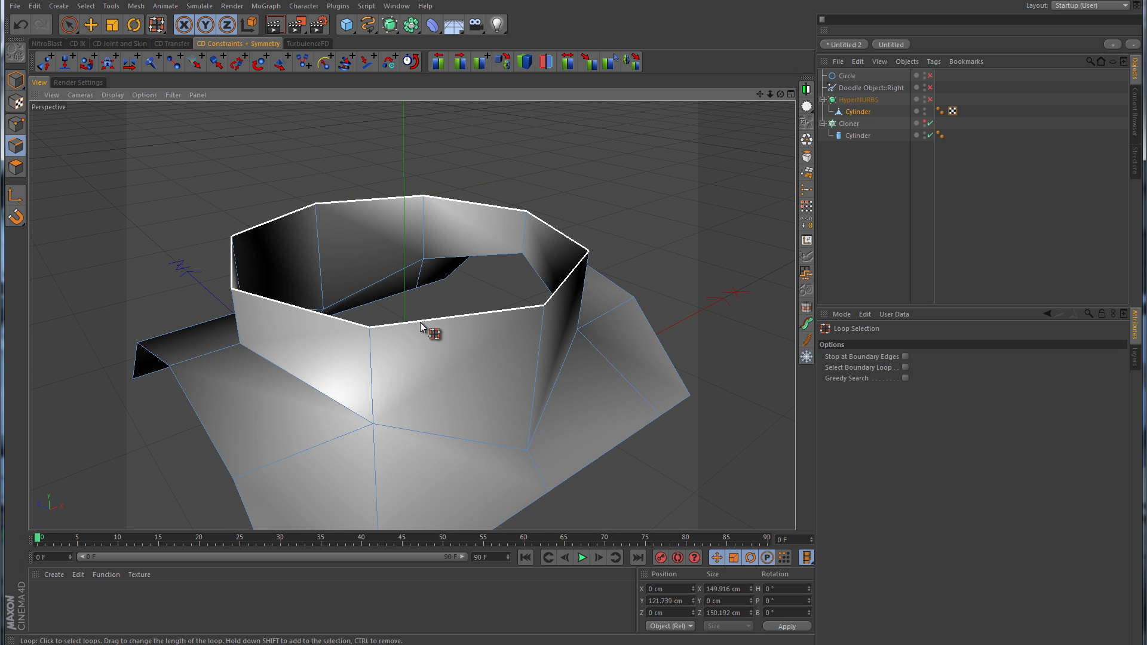
left_click(487, 315)
left_click(91, 24)
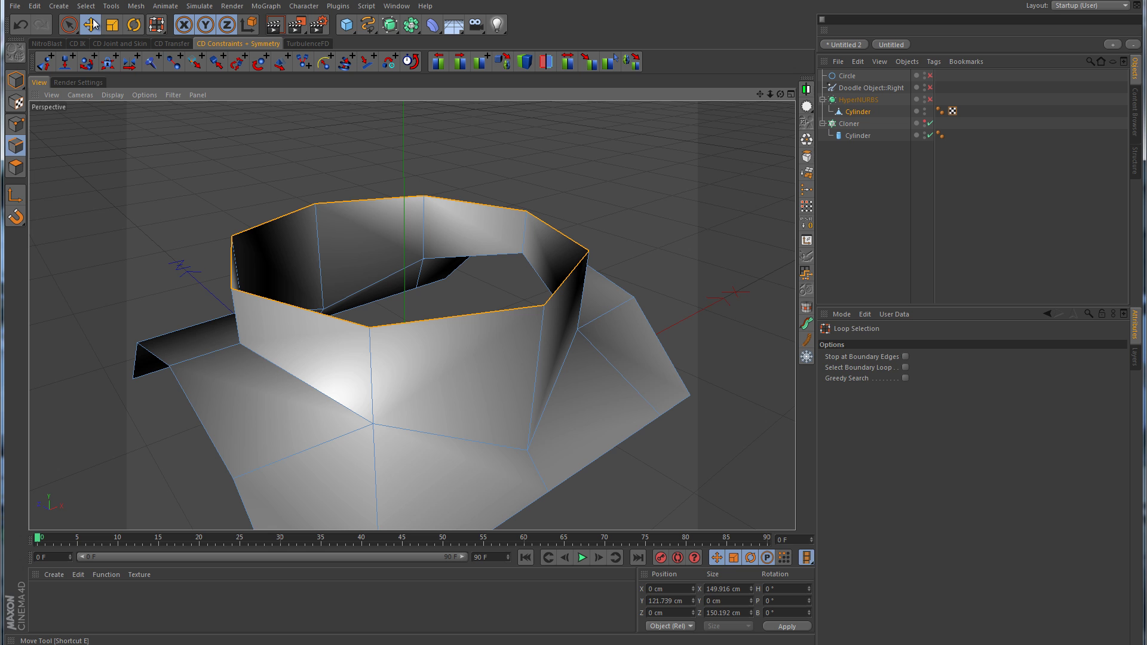
Lower the collar's top rim to Y about 102.49 cm so the wall stays just above the cylinder's surface.
left_click_drag(381, 342, 442, 328, "alt")
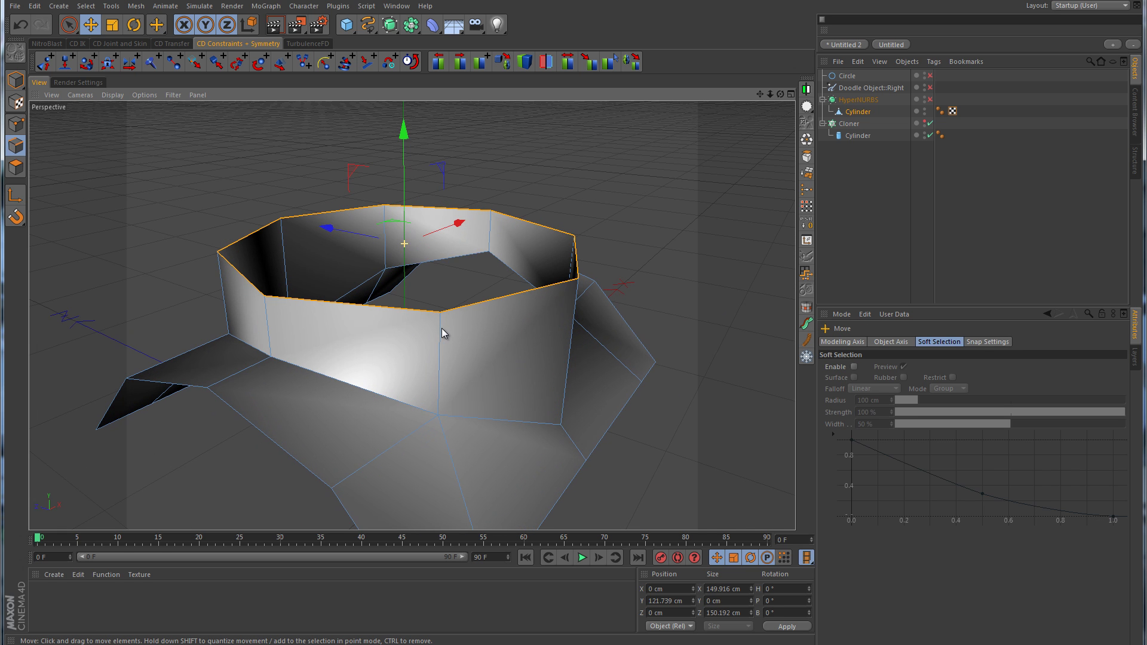
left_click_drag(406, 138, 408, 180)
left_click_drag(403, 331, 486, 295, "alt")
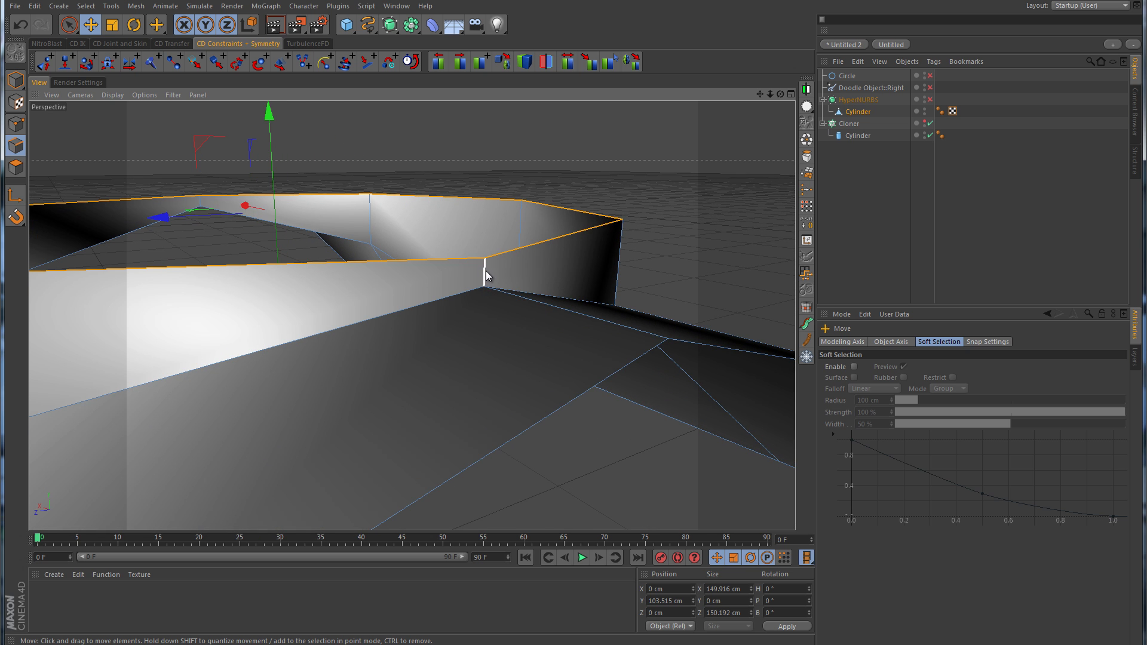
scroll(486, 269, "down", 5)
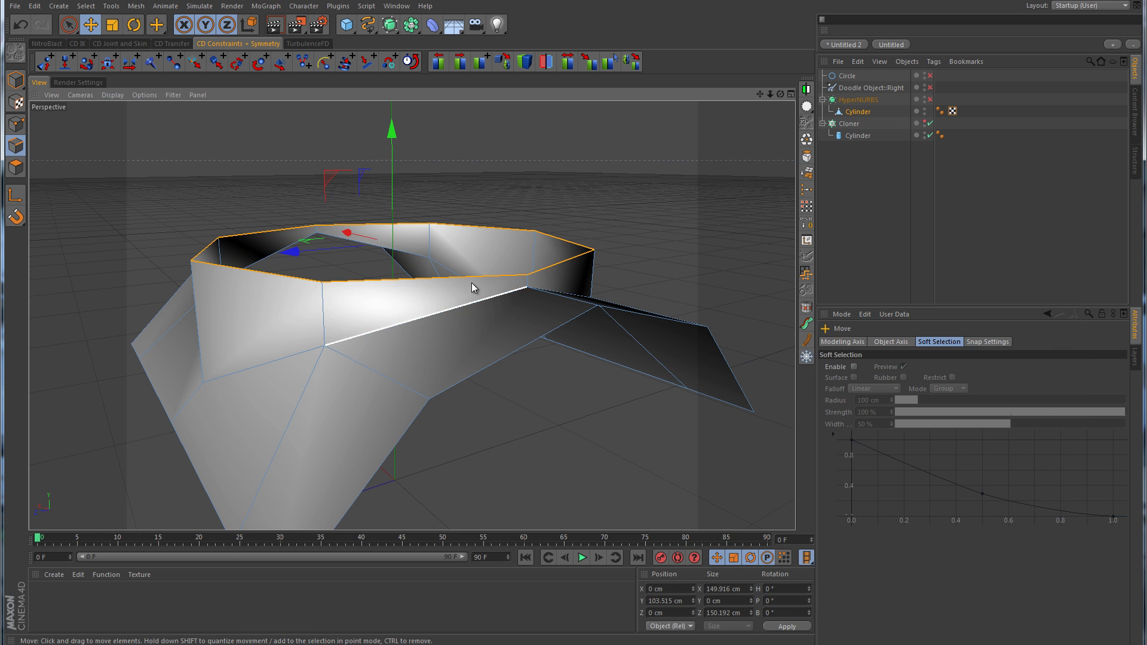
left_click_drag(393, 166, 425, 170)
left_click_drag(576, 224, 630, 252, "alt")
Check the lowered collar with HyperNURBS smoothing enabled, disable it and reselect the polygon cylinder.
left_click(930, 100)
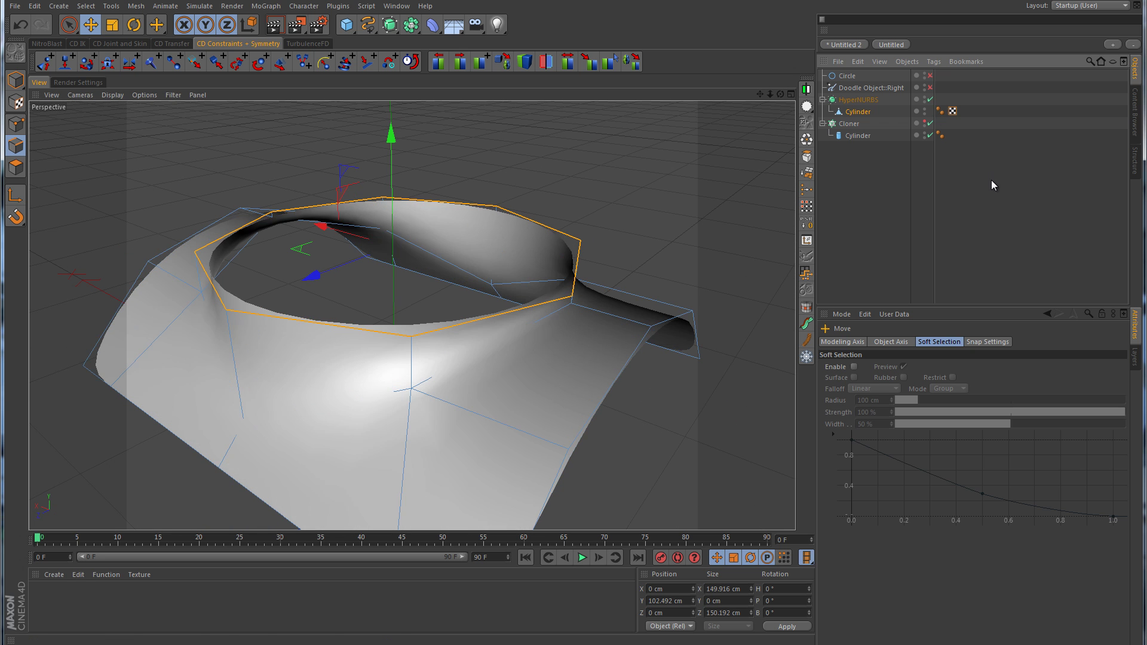
left_click(992, 181)
left_click_drag(693, 321, 650, 375, "alt")
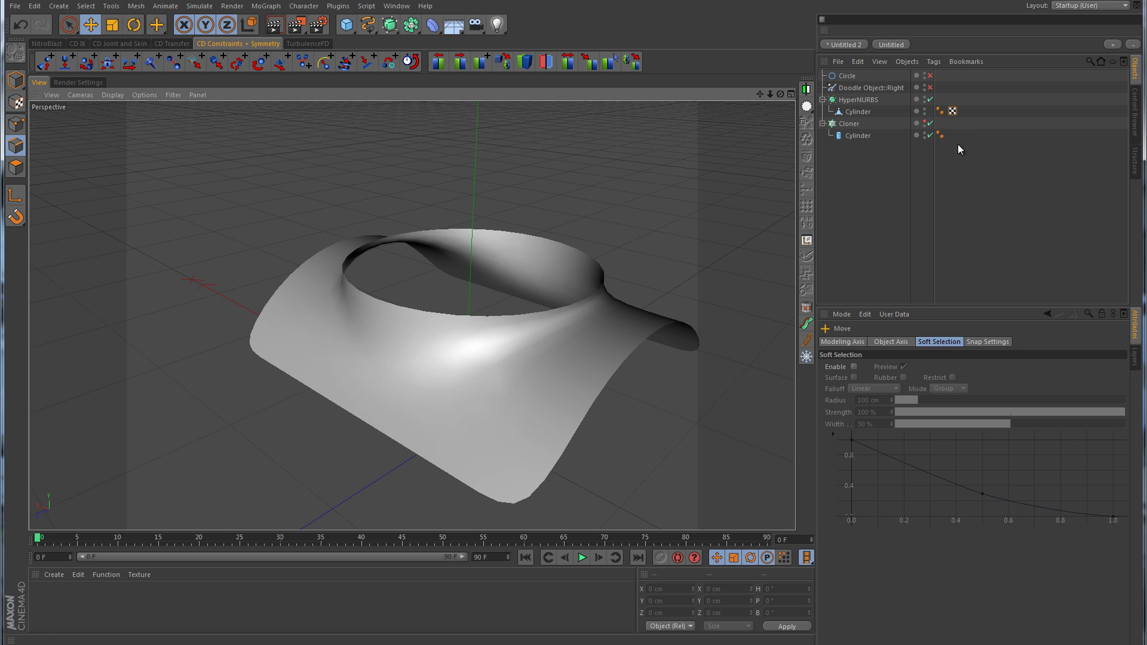
left_click(931, 99)
left_click(857, 113)
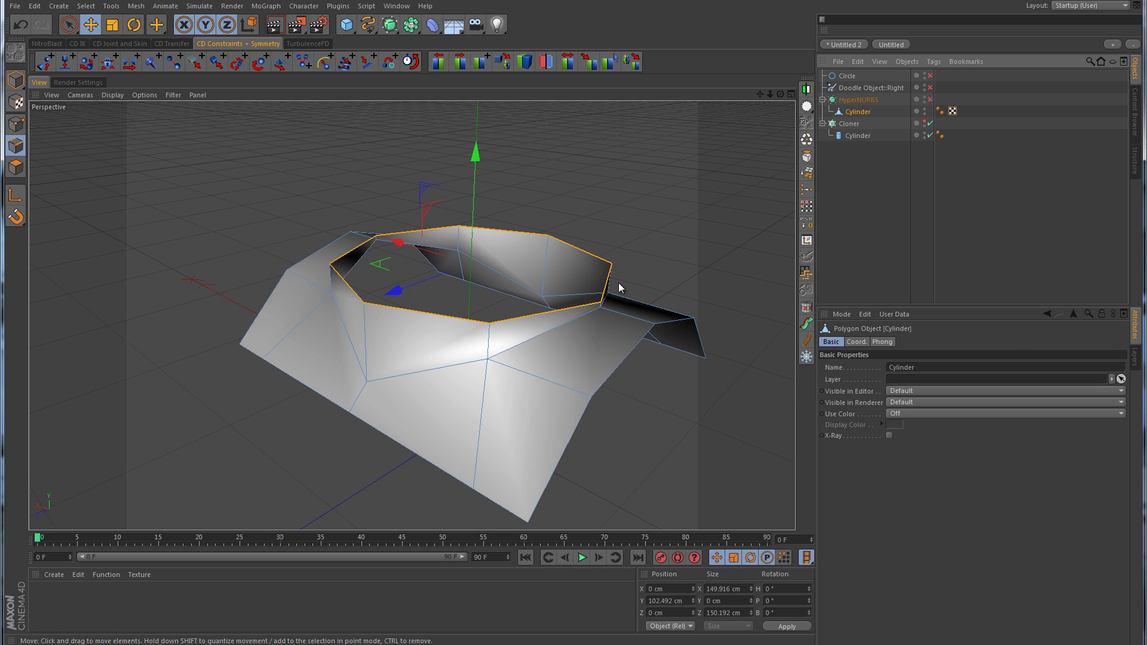
Cut an edge loop around the collar wall just above its base with the Knife tool in Loop mode.
right_click(558, 376)
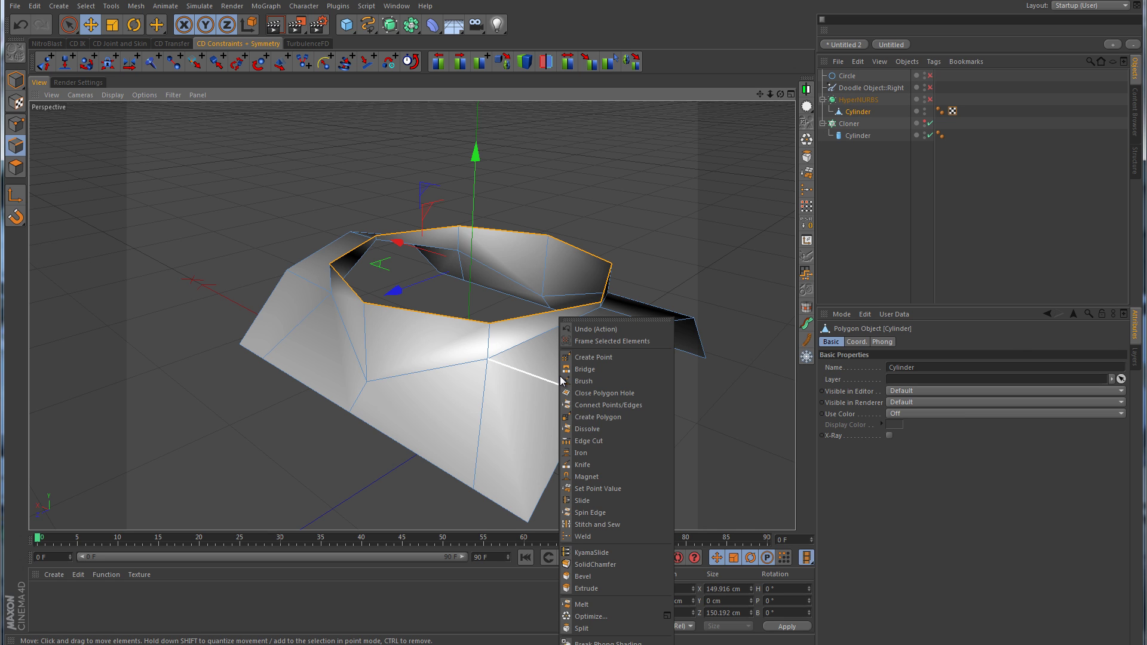
left_click(597, 465)
left_click(872, 368)
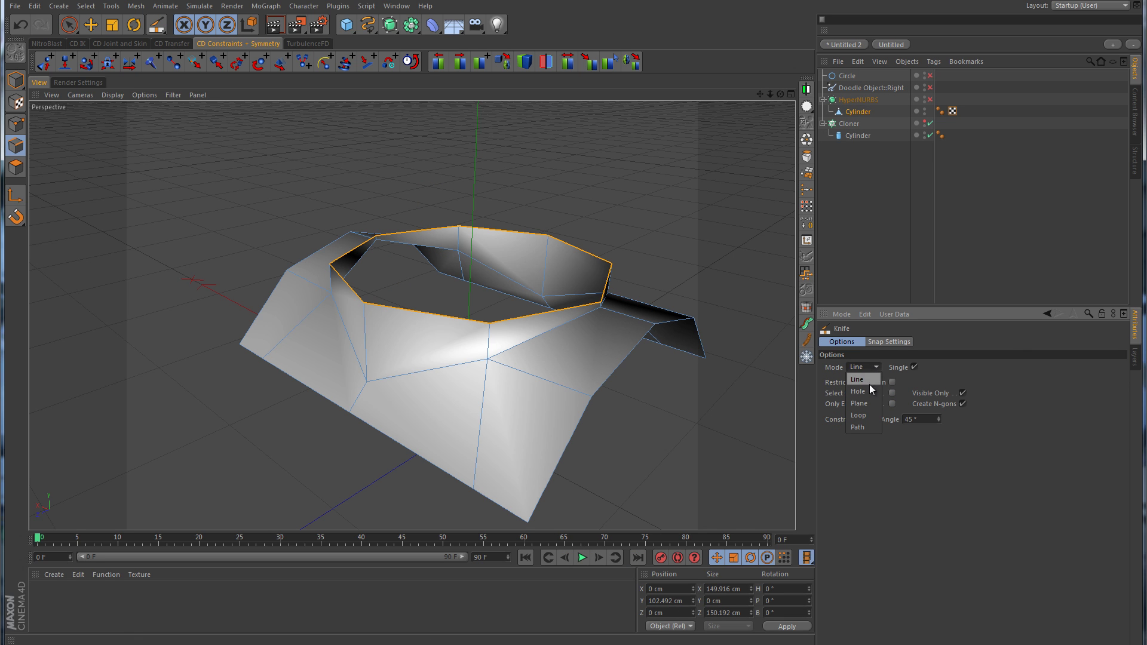
left_click(869, 414)
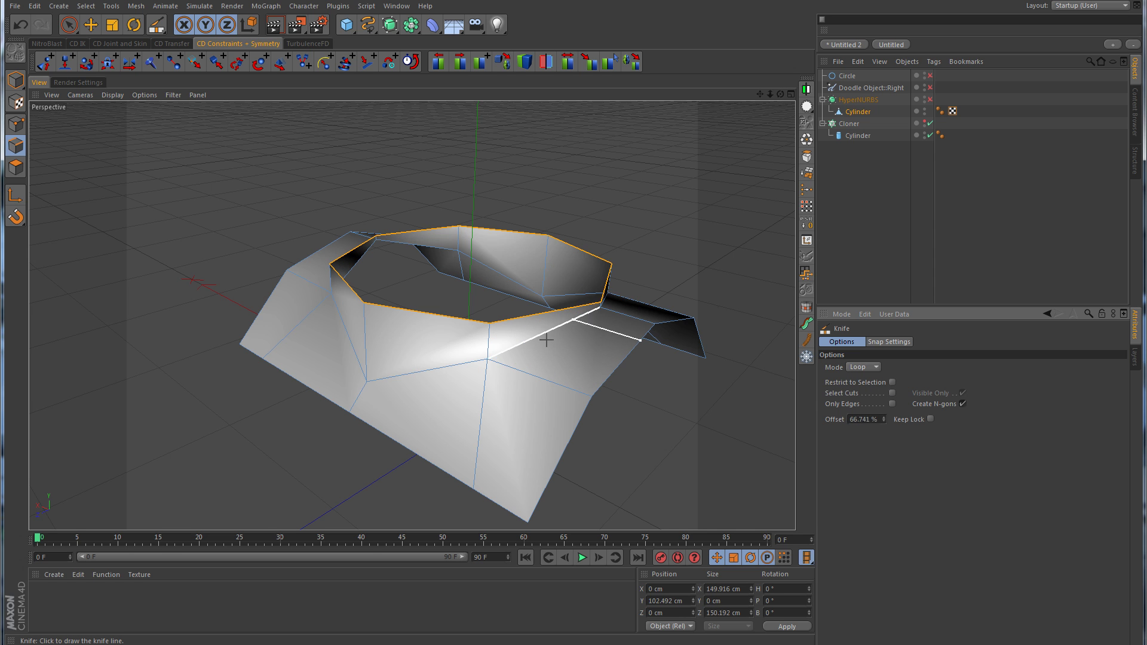
scroll(449, 422, "up", 3)
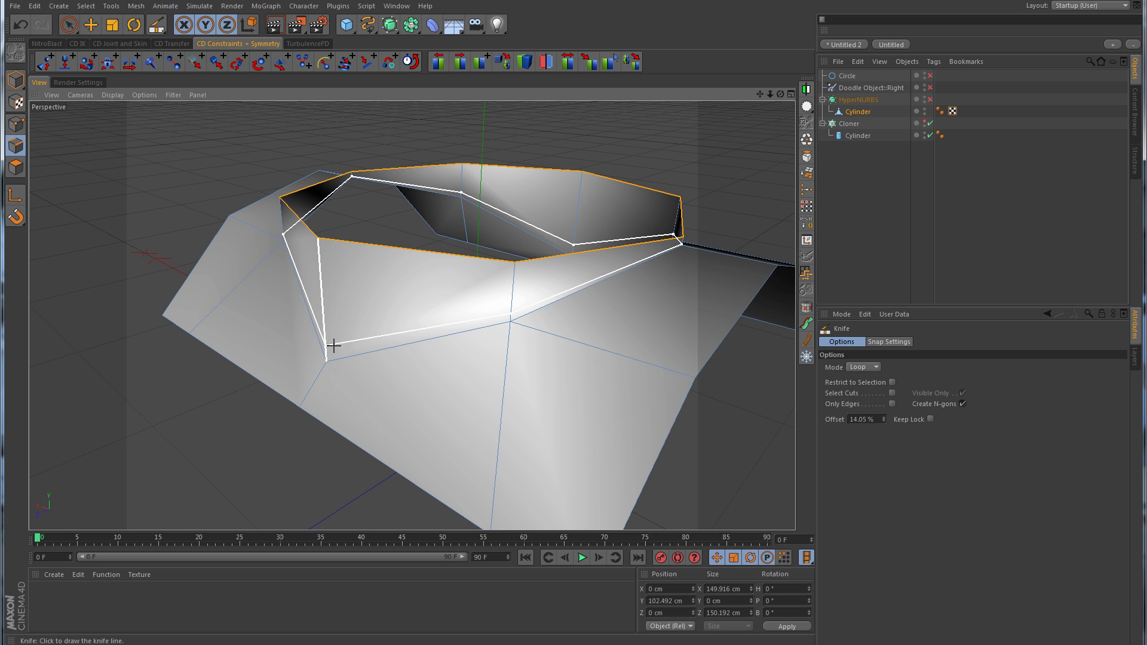
left_click(511, 309)
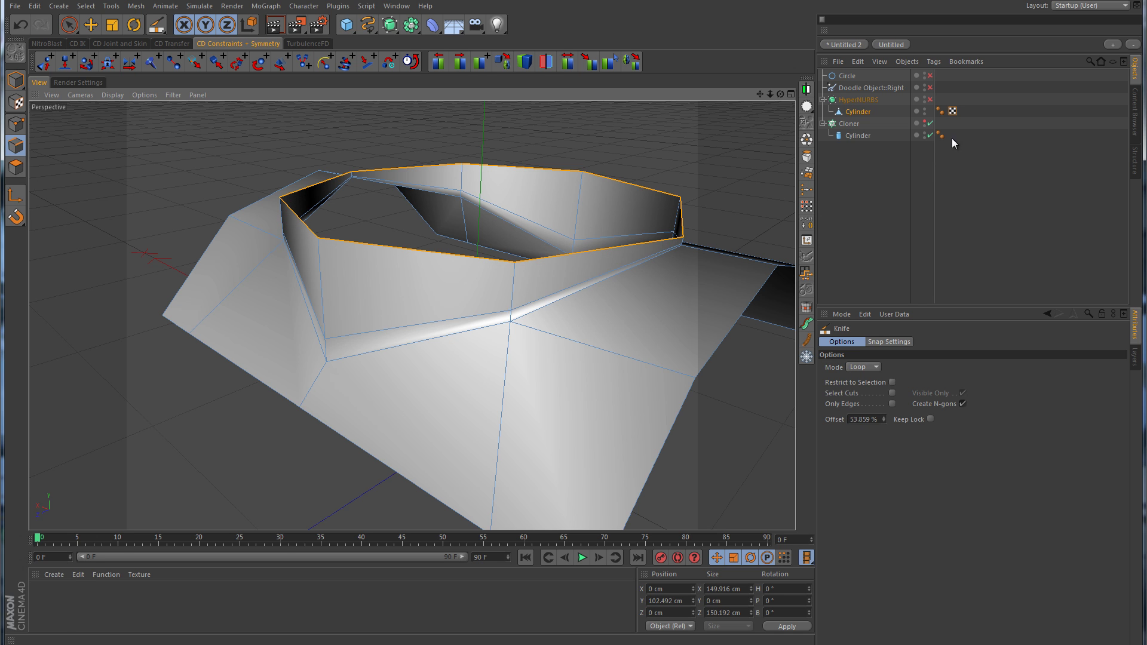
Extrude the collar's top rim with zero offset and scale the new edge loop inward to about 121.4 cm across.
left_click(930, 99)
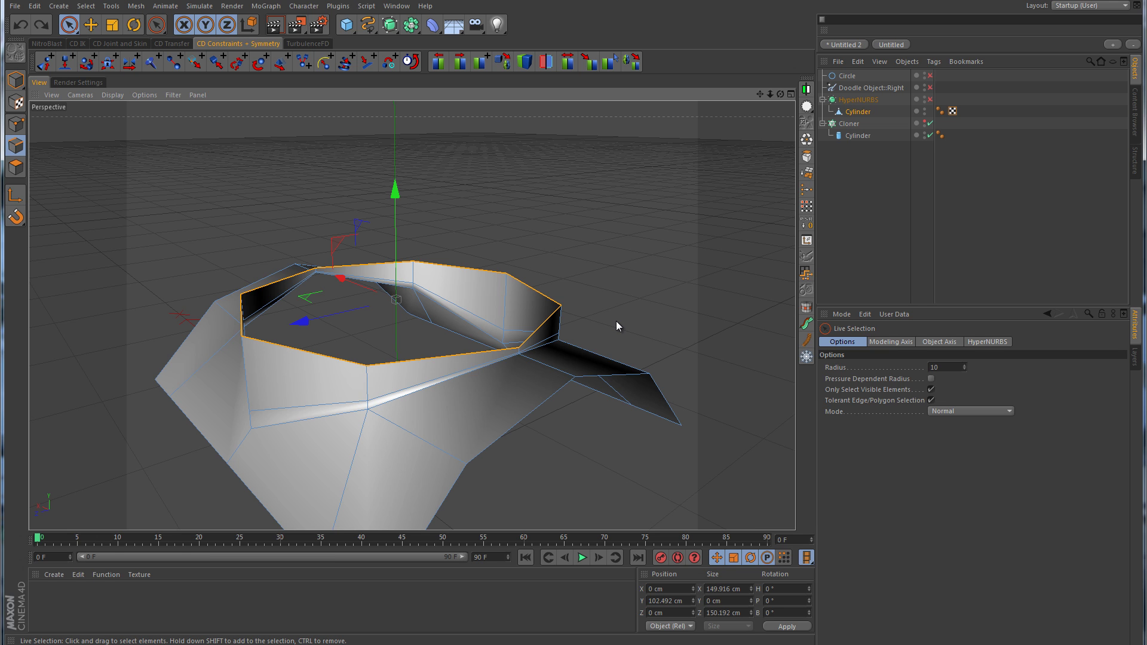
right_click(606, 242)
left_click(625, 509)
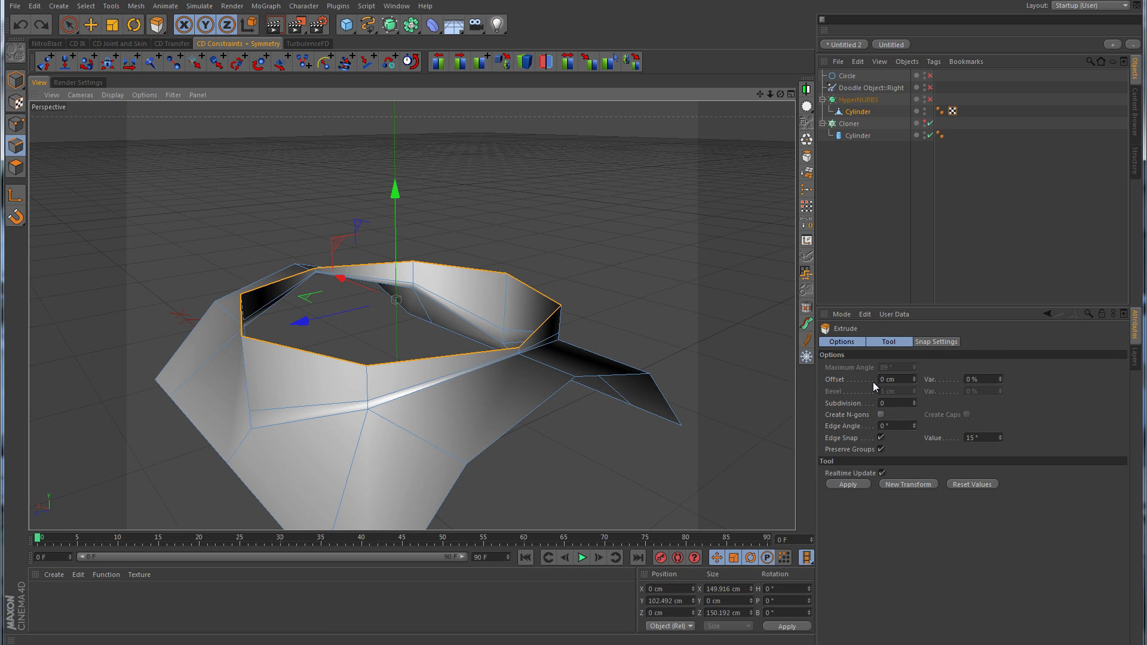
left_click(848, 483)
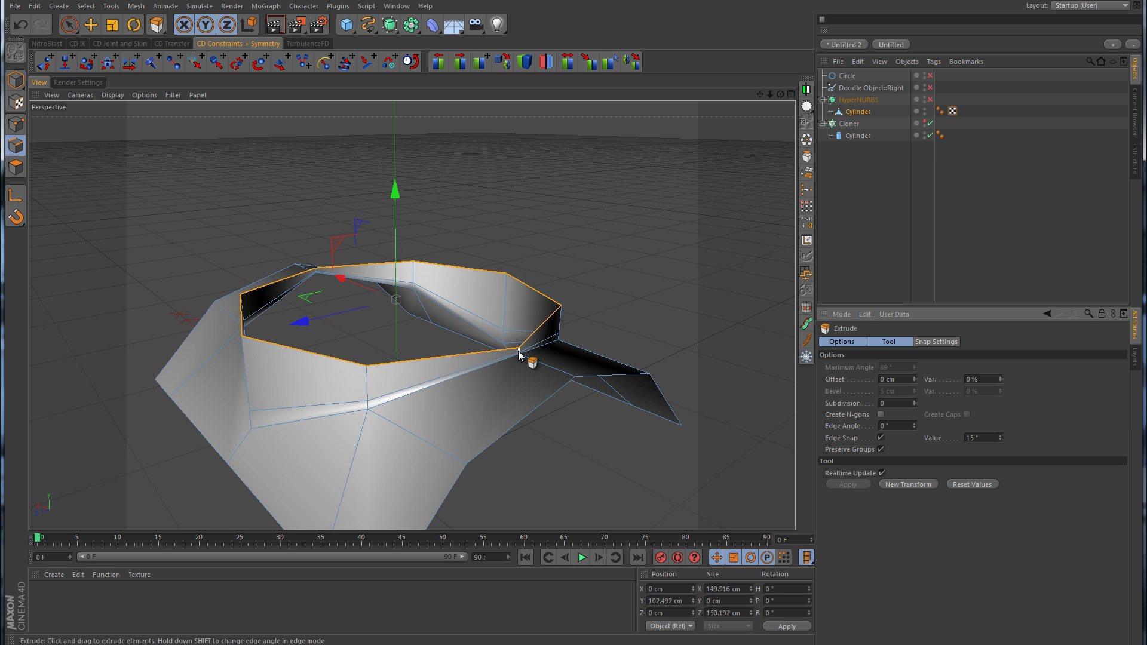
left_click_drag(518, 350, 604, 317, "alt")
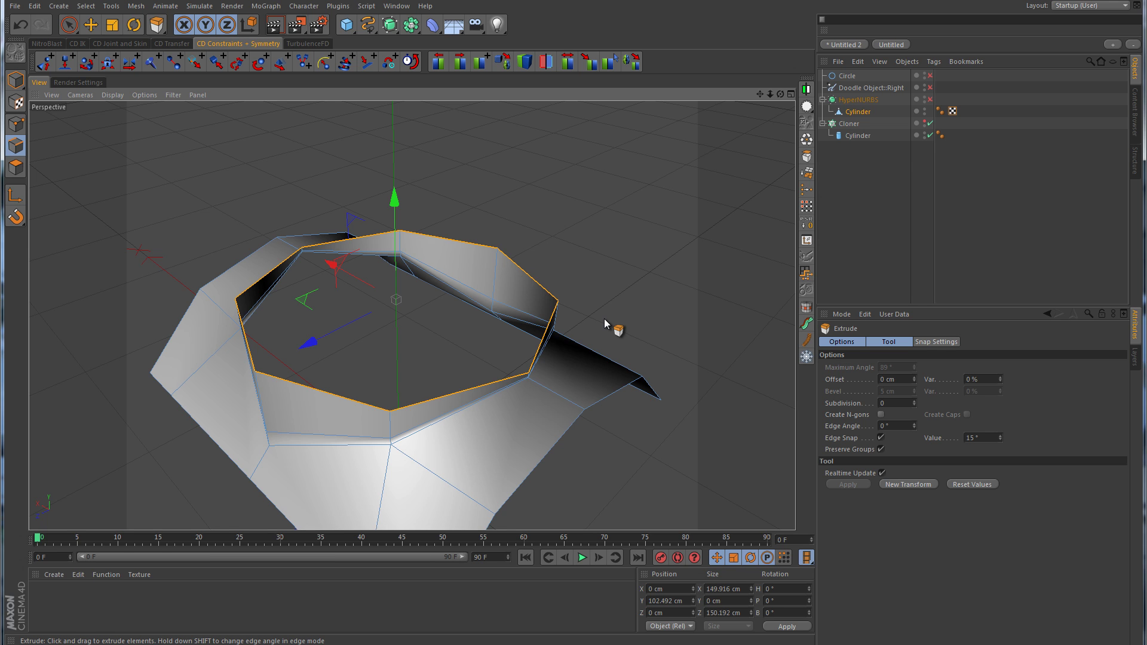
left_click(112, 25)
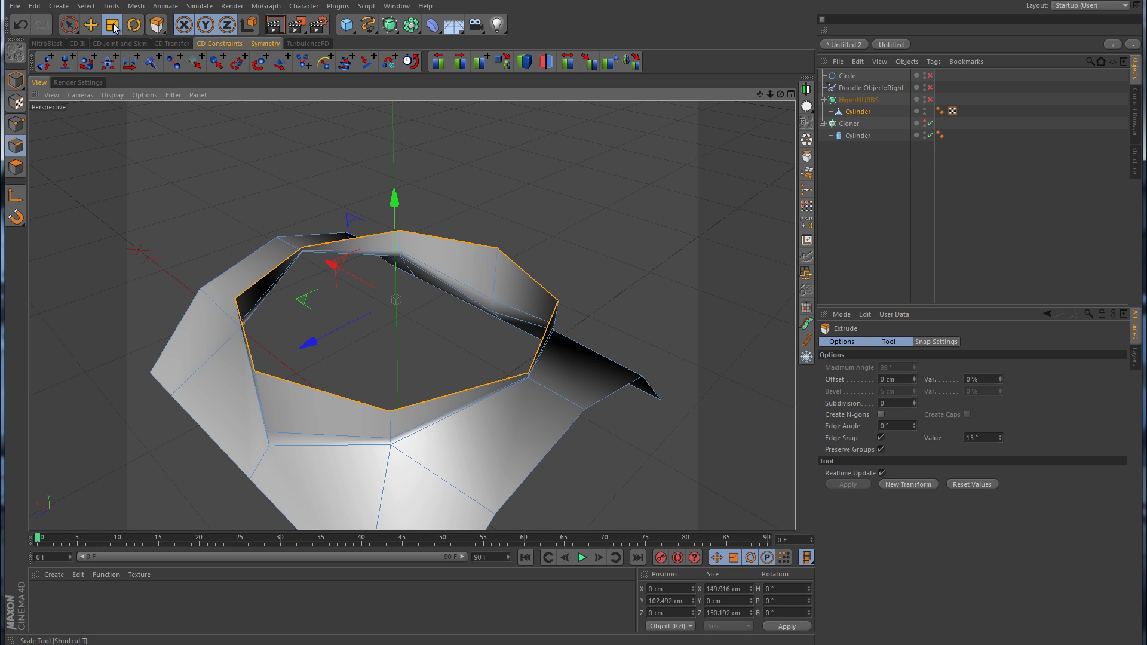
left_click_drag(655, 176, 551, 185)
left_click_drag(542, 229, 536, 207, "alt")
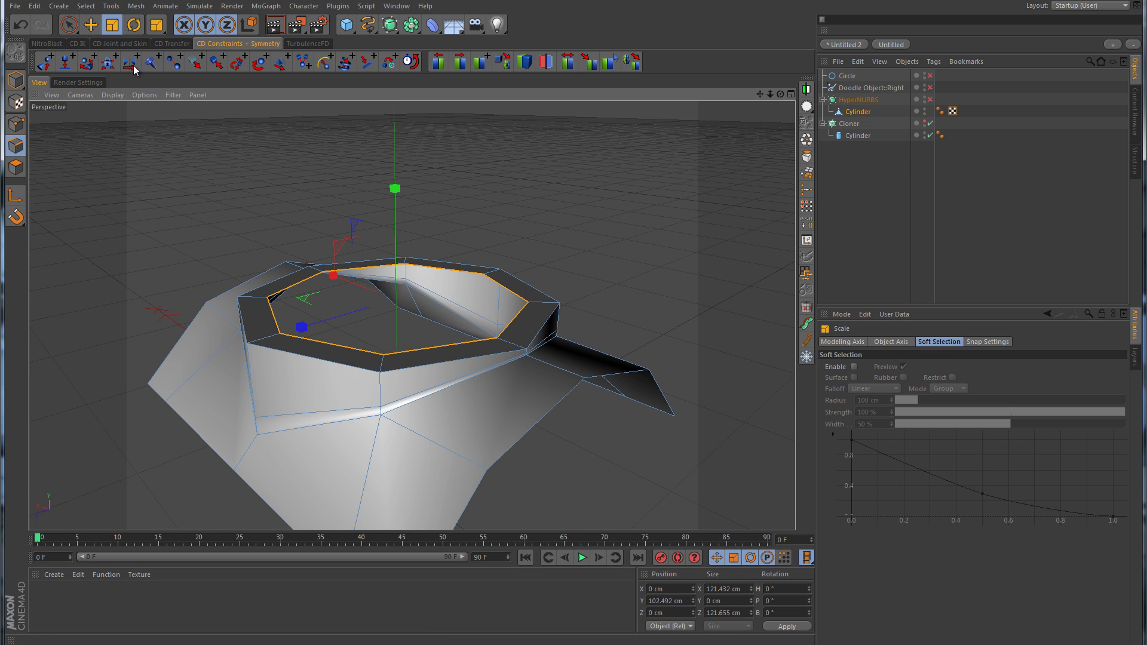
Raise a small lip from the inner loop to Y about 105.71 cm, and extrude its rim inward to about 103.7 cm across.
key("e")
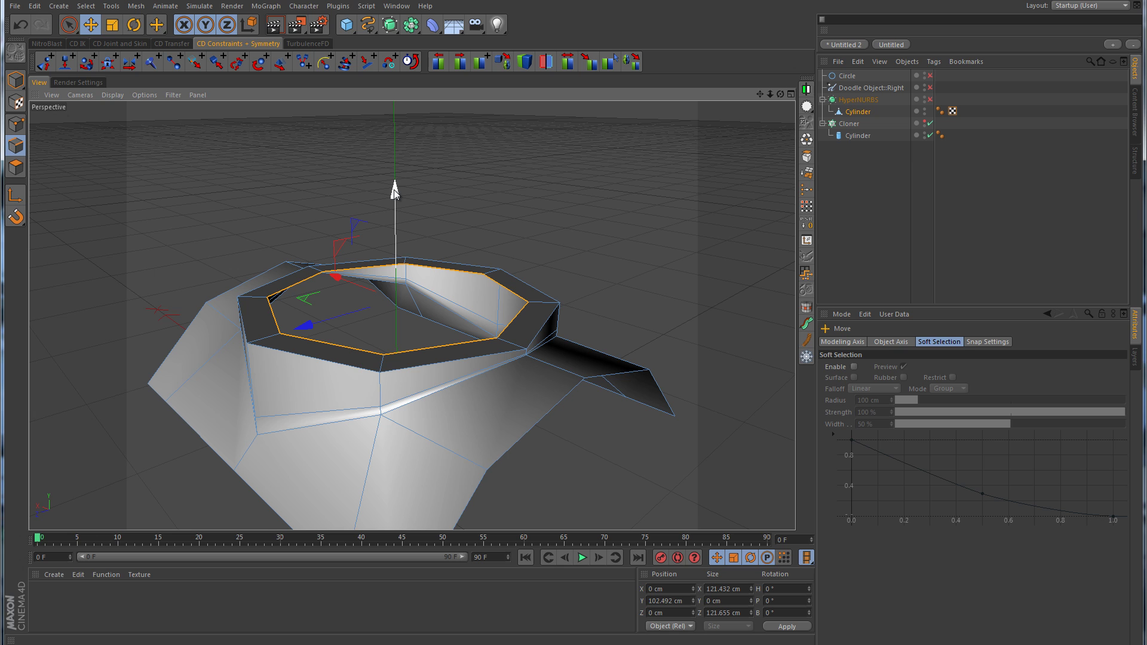
left_click_drag(390, 194, 403, 189)
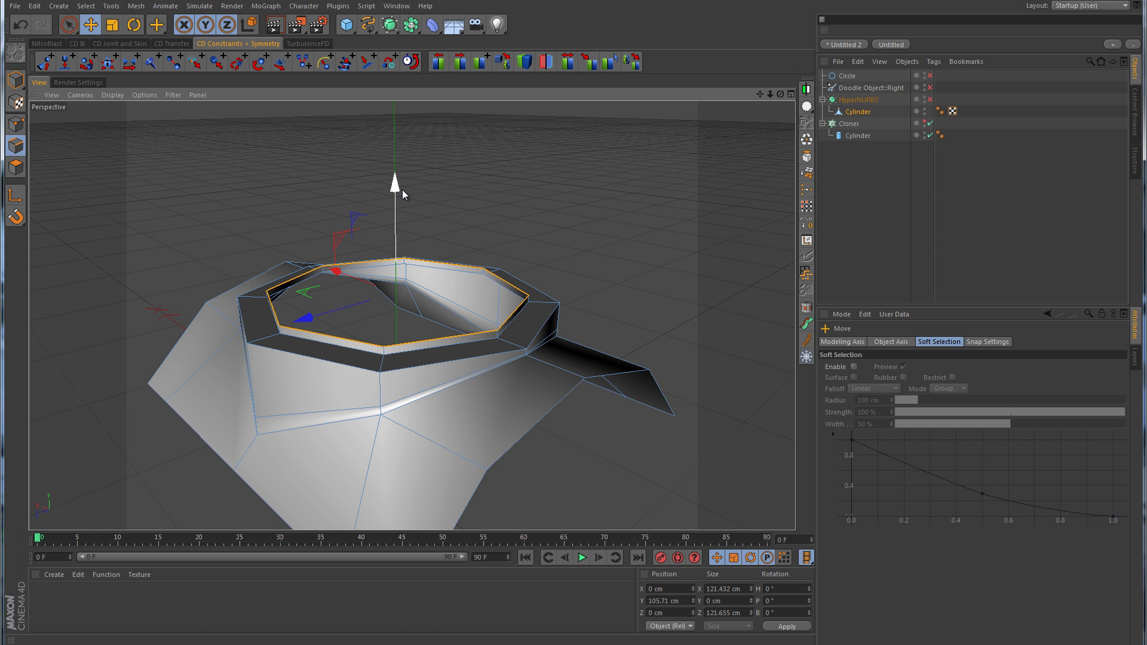
right_click(575, 244)
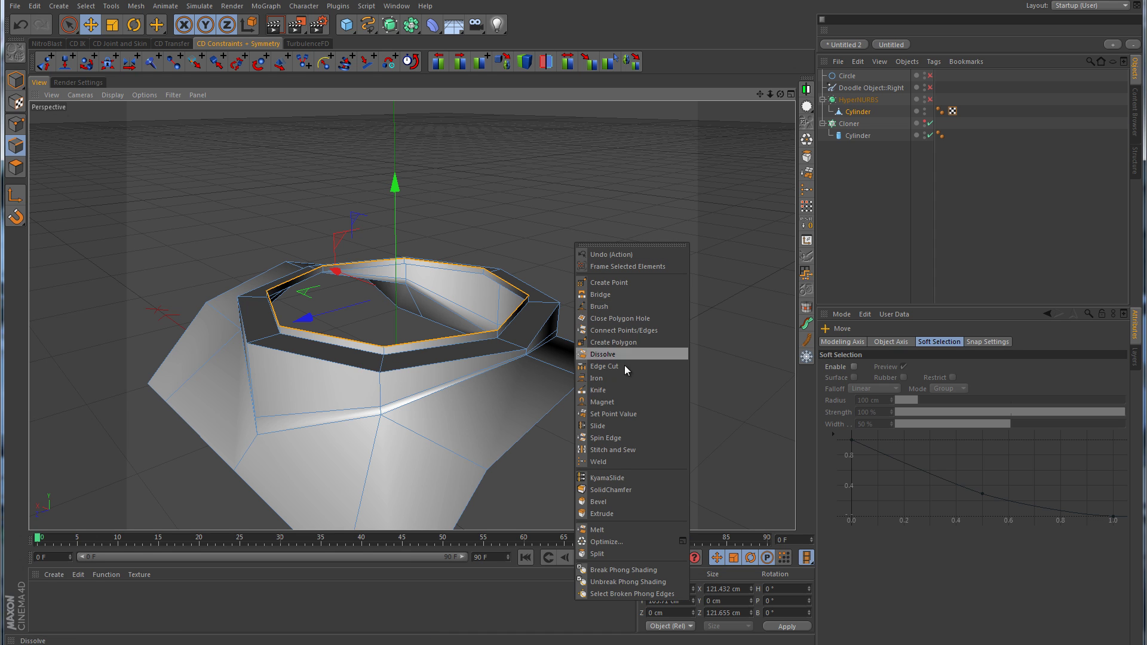
left_click(610, 513)
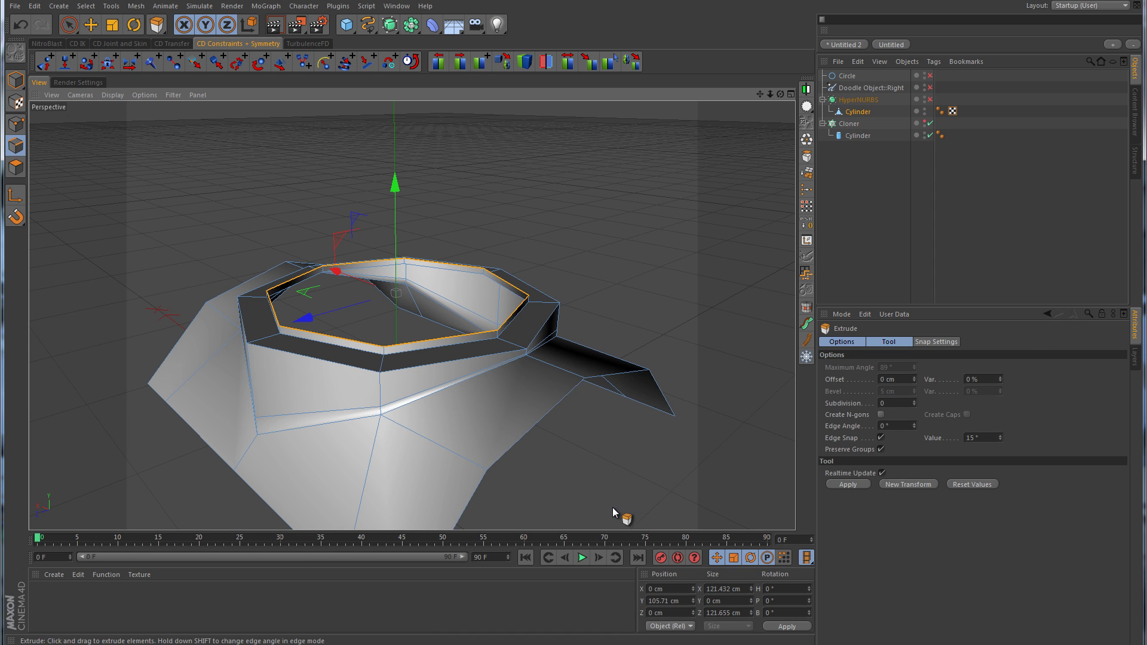
left_click(849, 484)
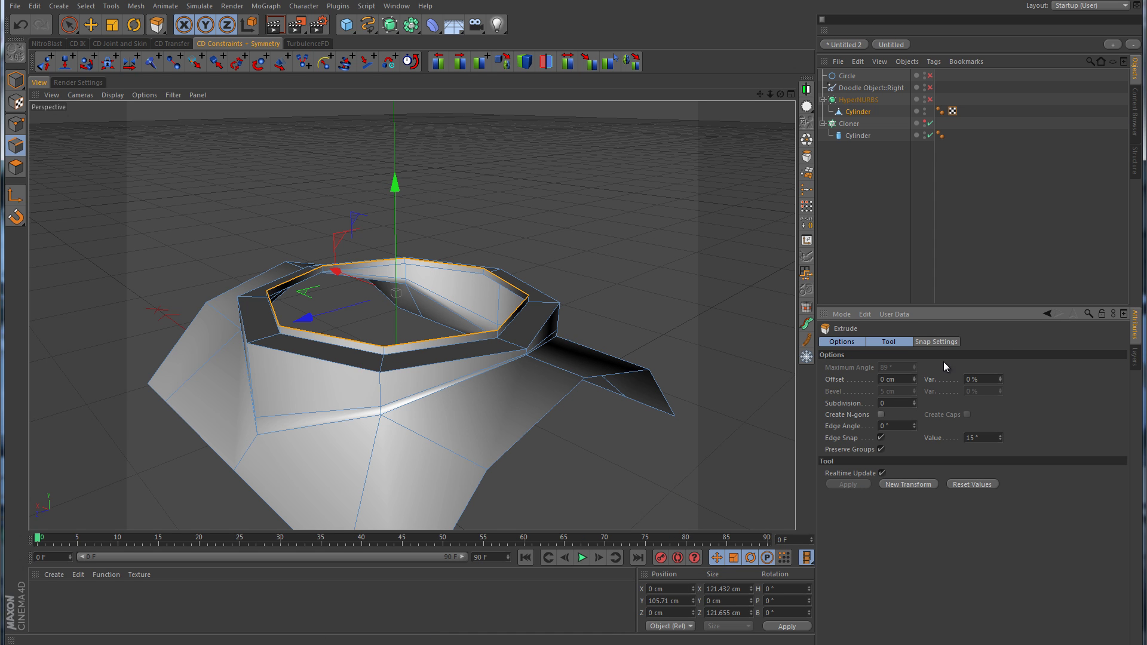
left_click(112, 25)
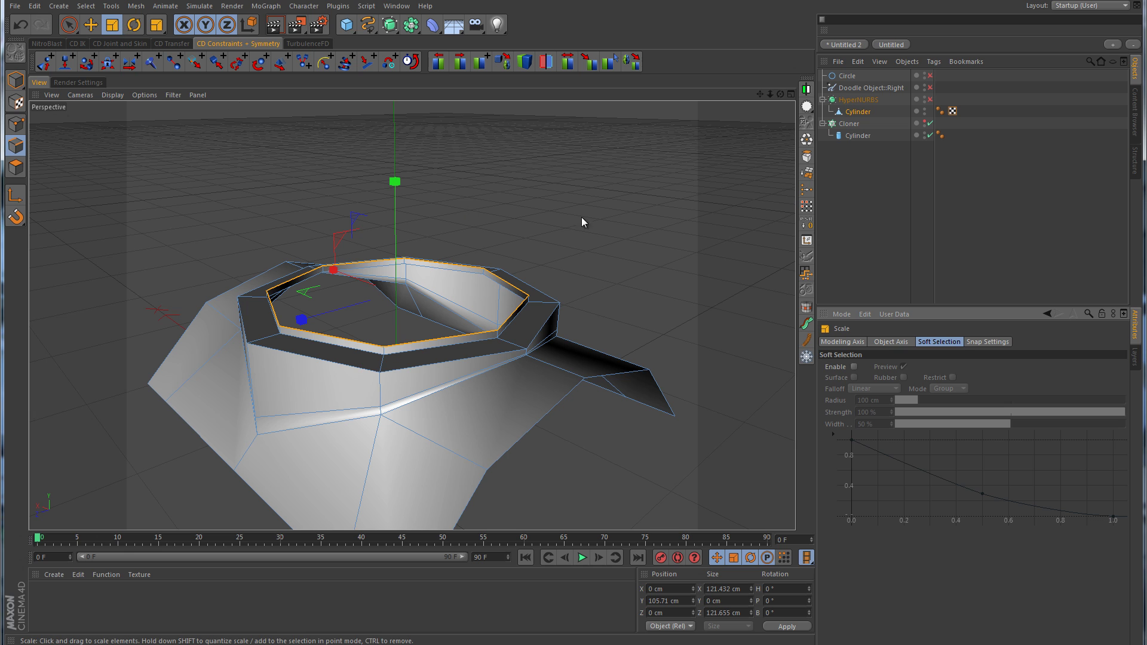
left_click_drag(651, 219, 564, 219)
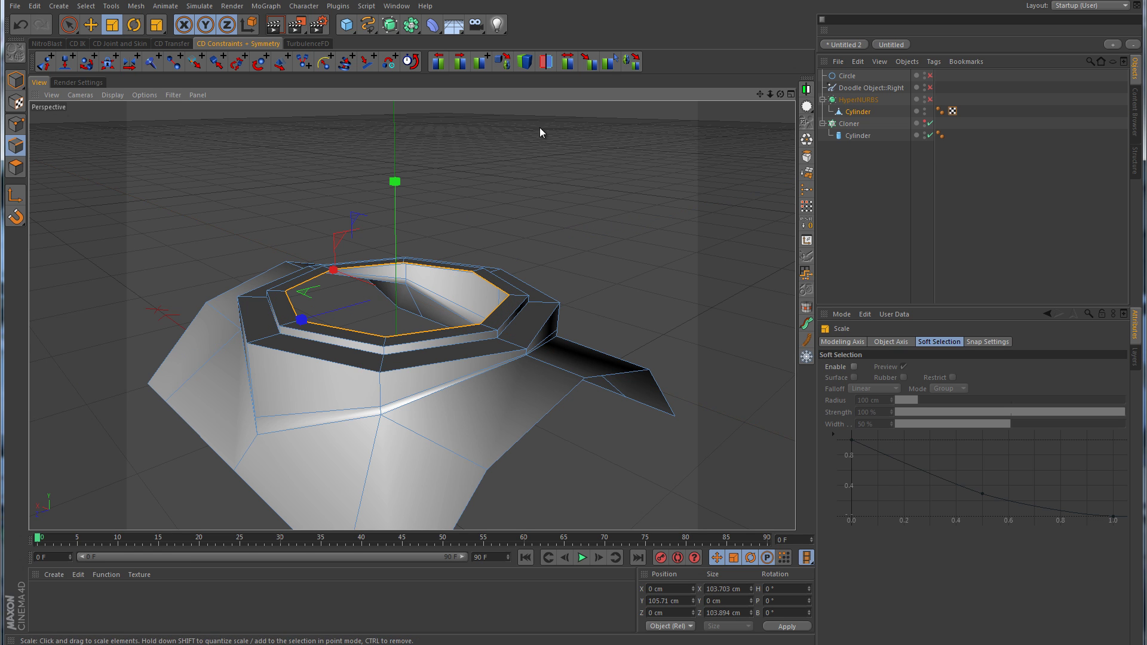
Extend the innermost rim down to Y about 46.87 cm as the bore wall, and check the shape with HyperNURBS smoothing.
left_click(92, 25)
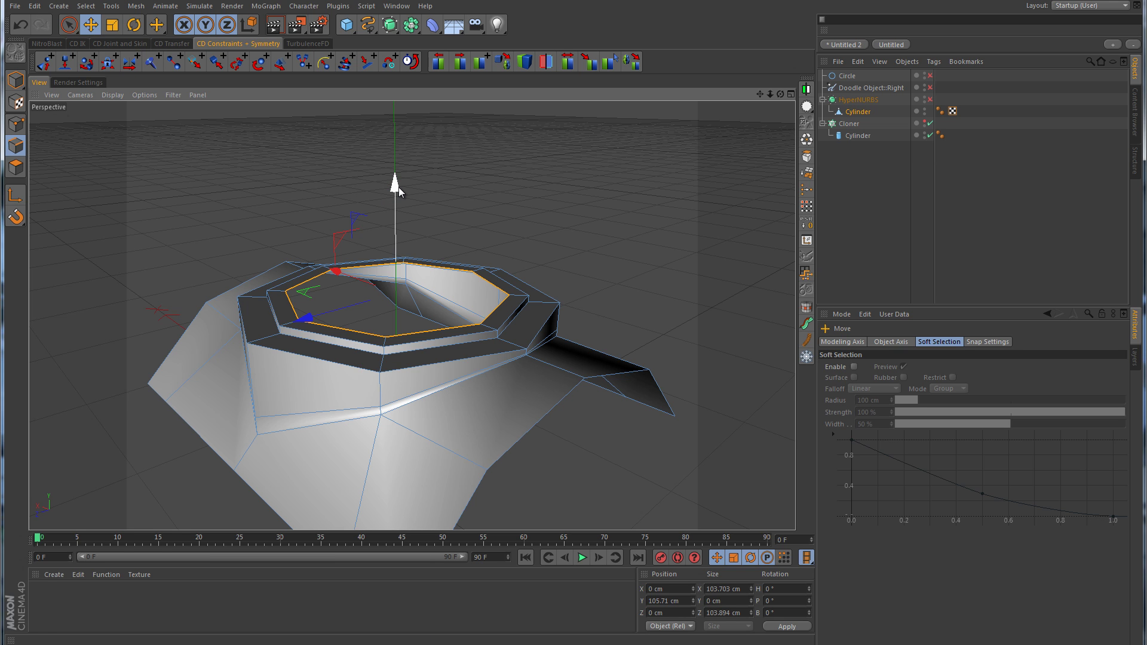
left_click_drag(399, 191, 401, 307)
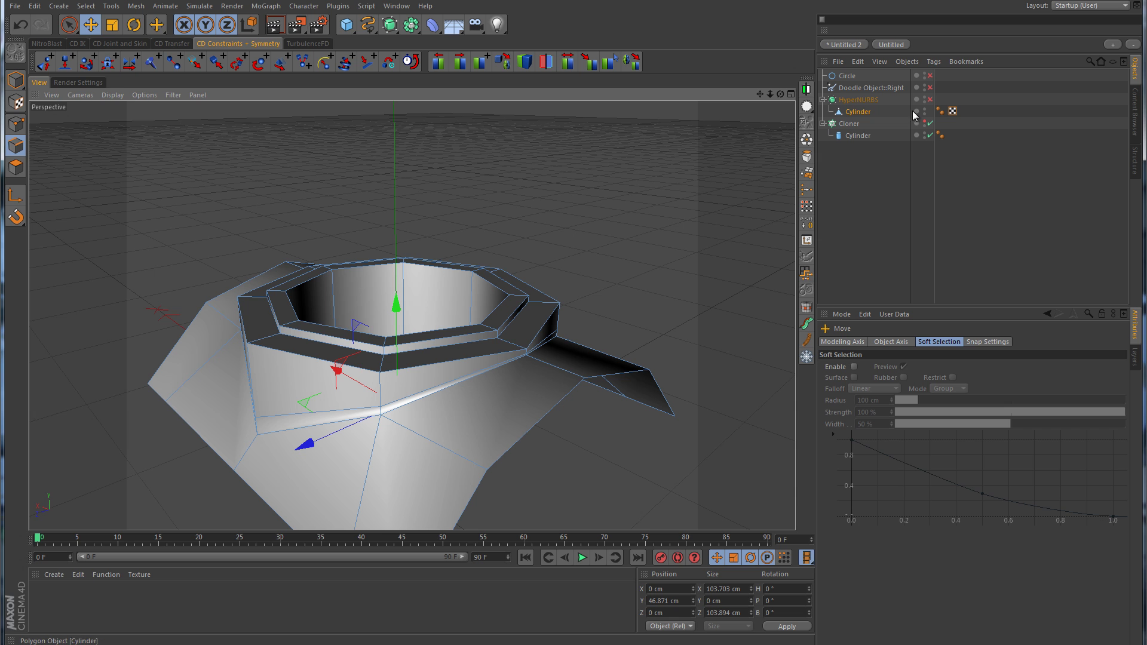
left_click(929, 100)
left_click(963, 174)
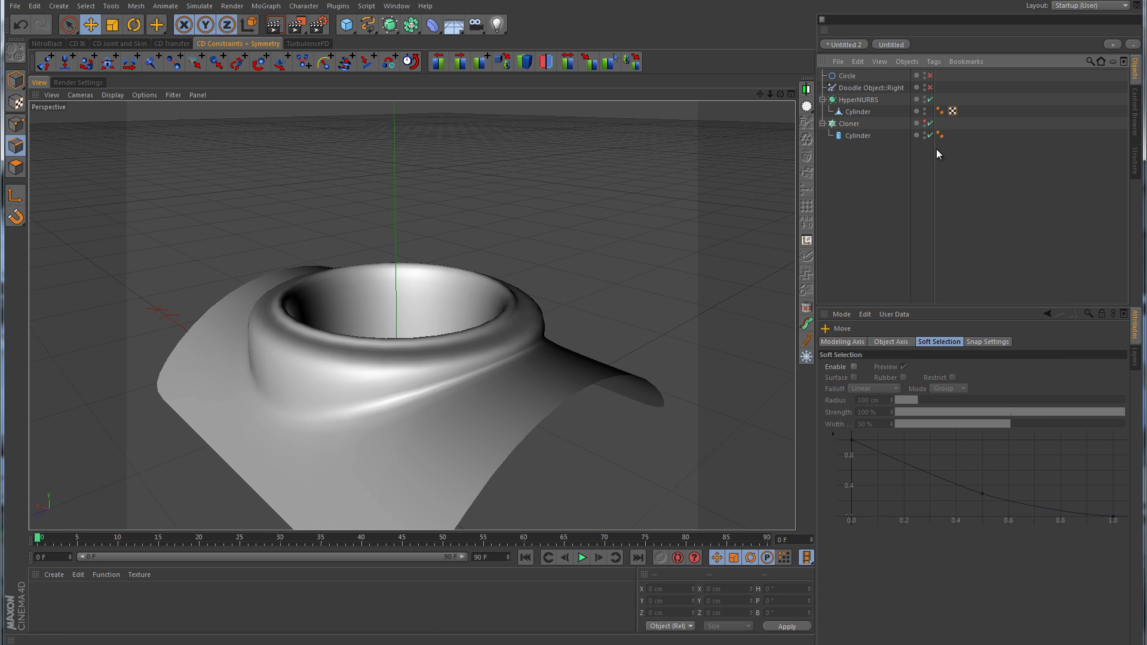
left_click(931, 99)
left_click(852, 112)
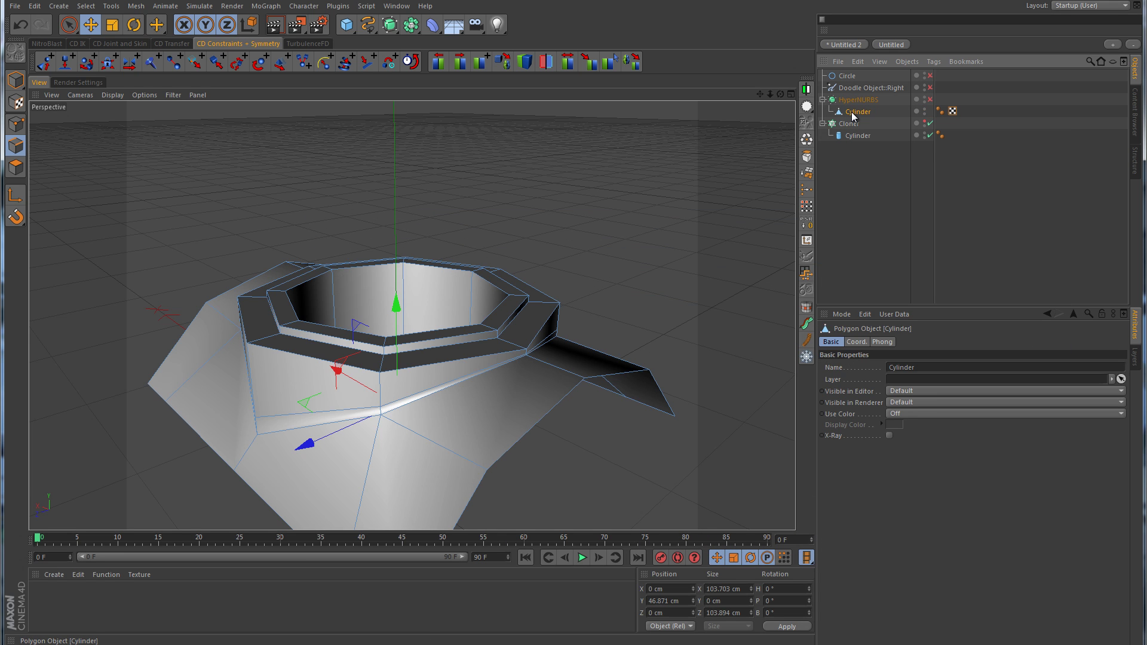
Cut edge loops beside the collar's outer rim, ledge, lip and bore edges with the Knife tool in Loop mode.
scroll(458, 375, "up", 3)
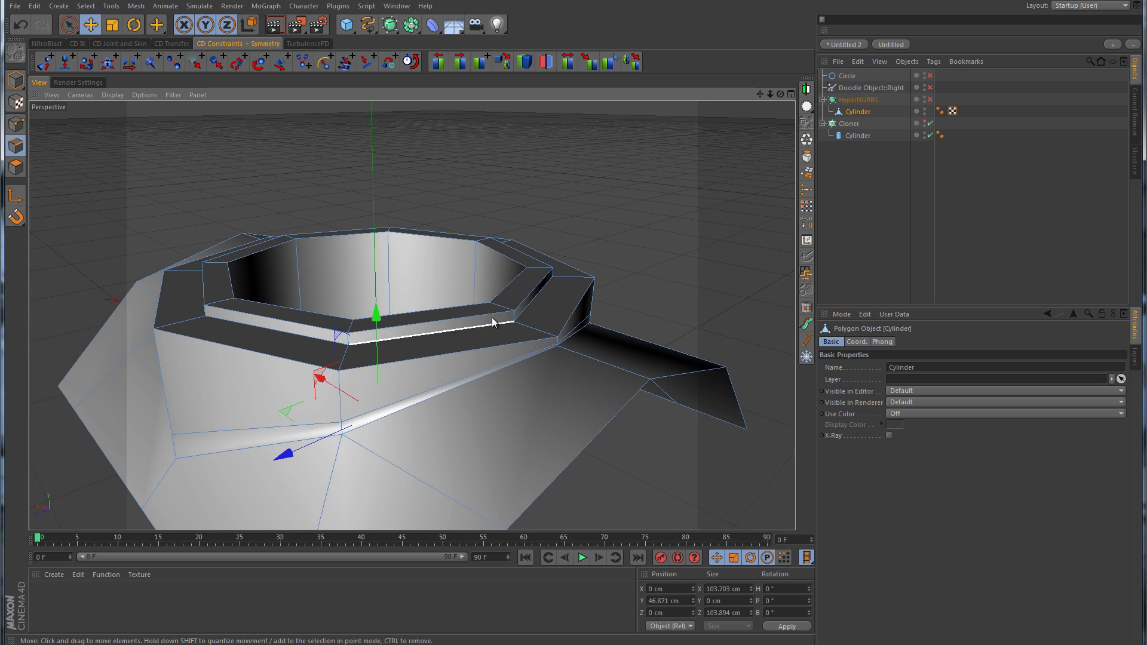
right_click(493, 317)
left_click(524, 469)
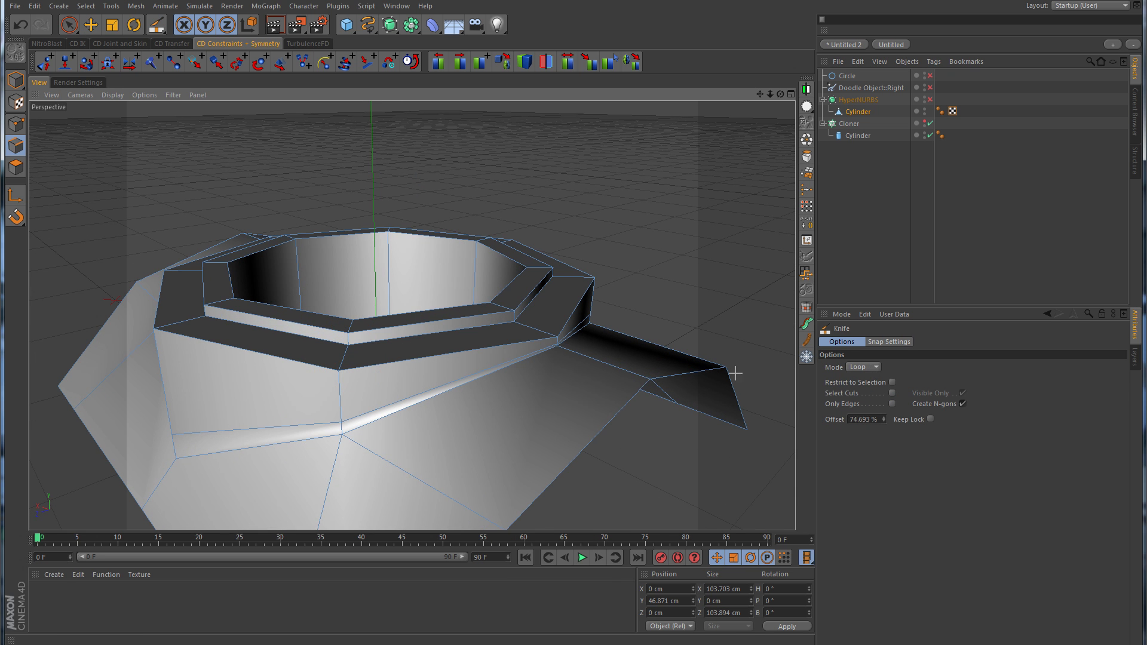
left_click_drag(514, 362, 582, 411, "alt")
scroll(506, 423, "up", 3)
scroll(582, 411, "up", 2)
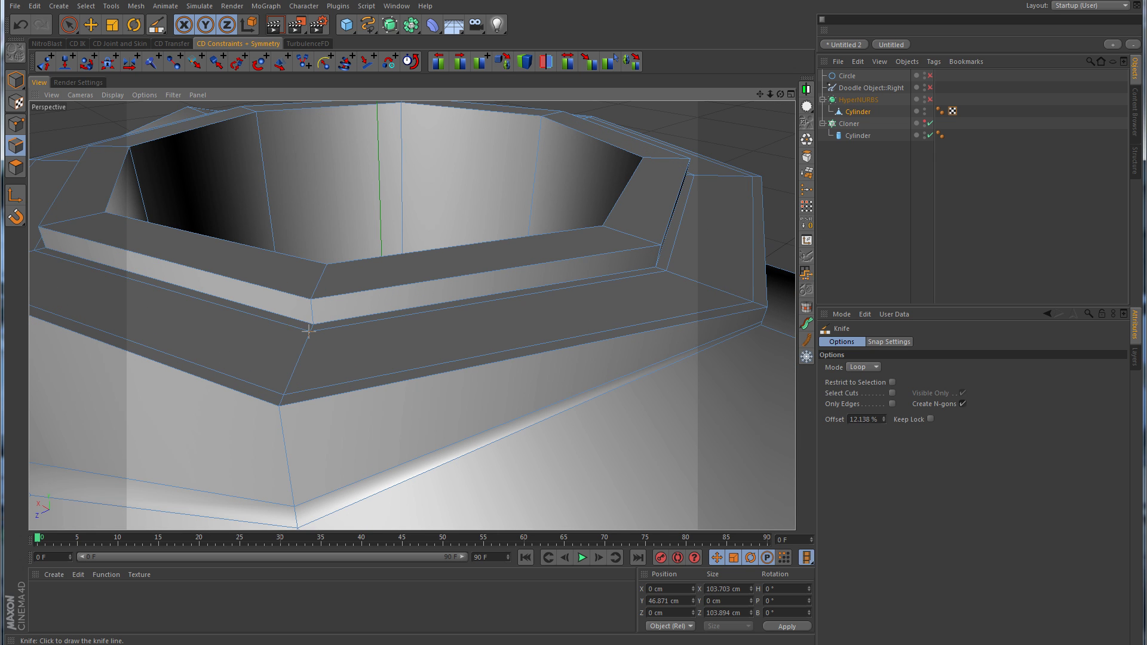
left_click(312, 305)
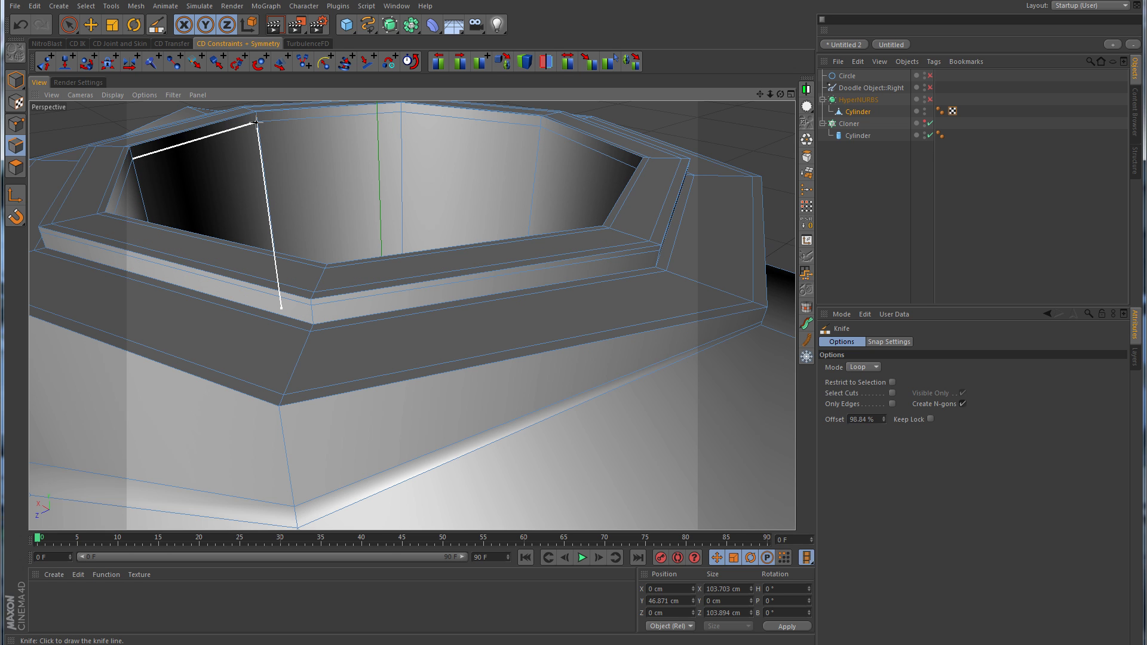
Enable HyperNURBS smoothing and inspect the collar's tightened edges from above and close up.
left_click(930, 99)
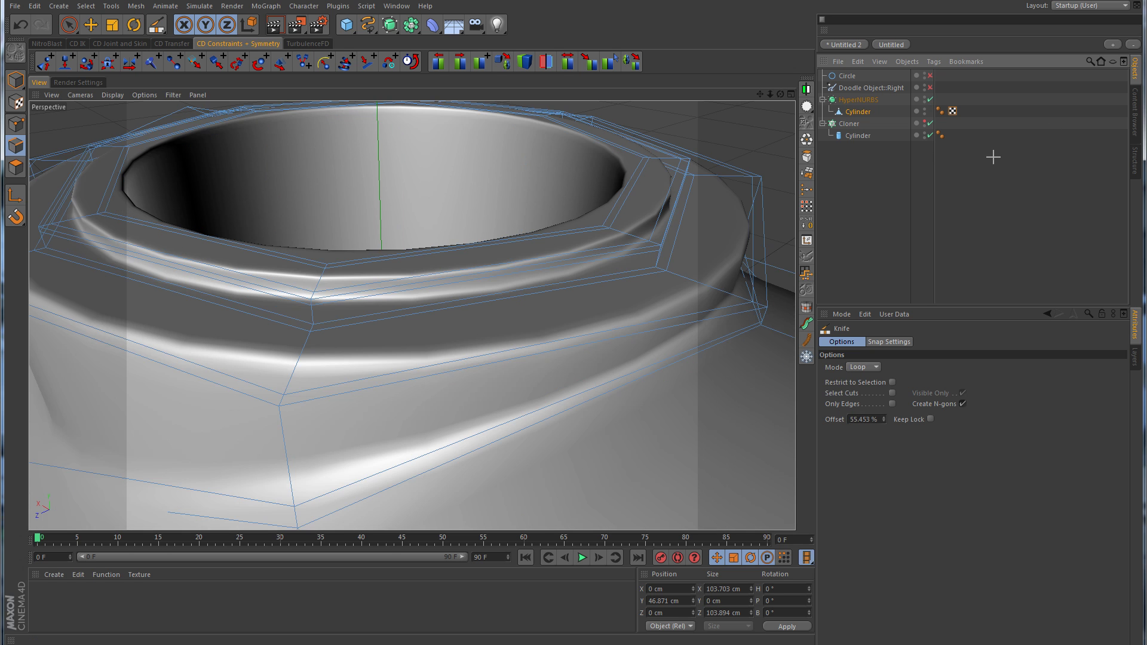
left_click(994, 157)
right_click_drag(639, 225, 597, 249, "alt")
left_click_drag(596, 249, 600, 293, "alt")
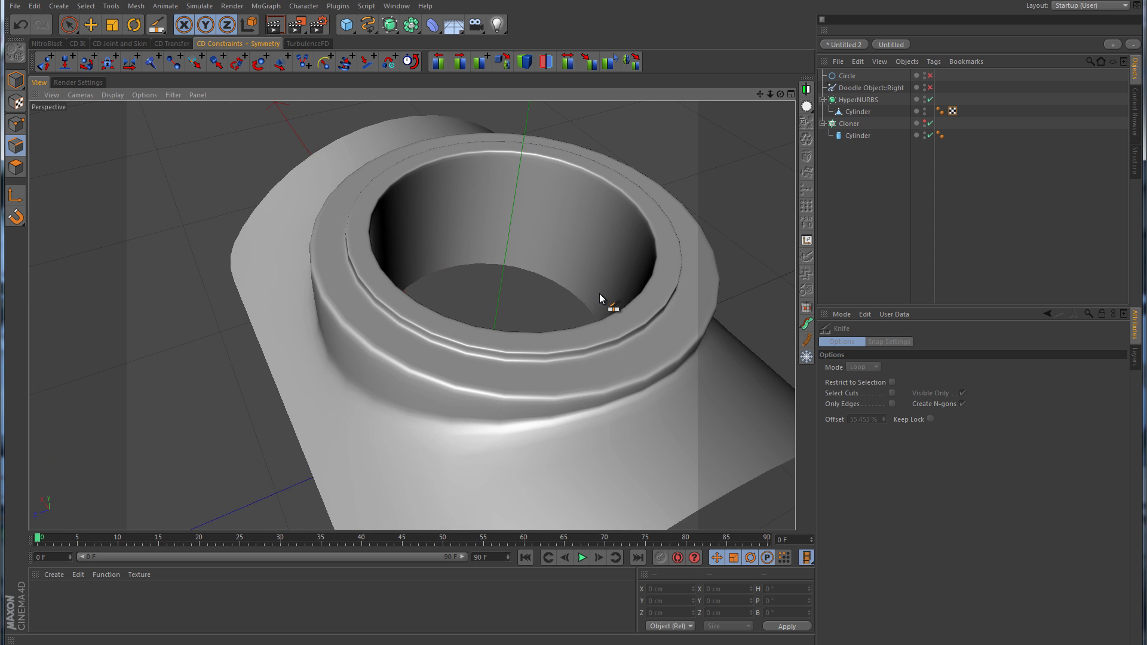
right_click_drag(600, 293, 649, 315, "alt")
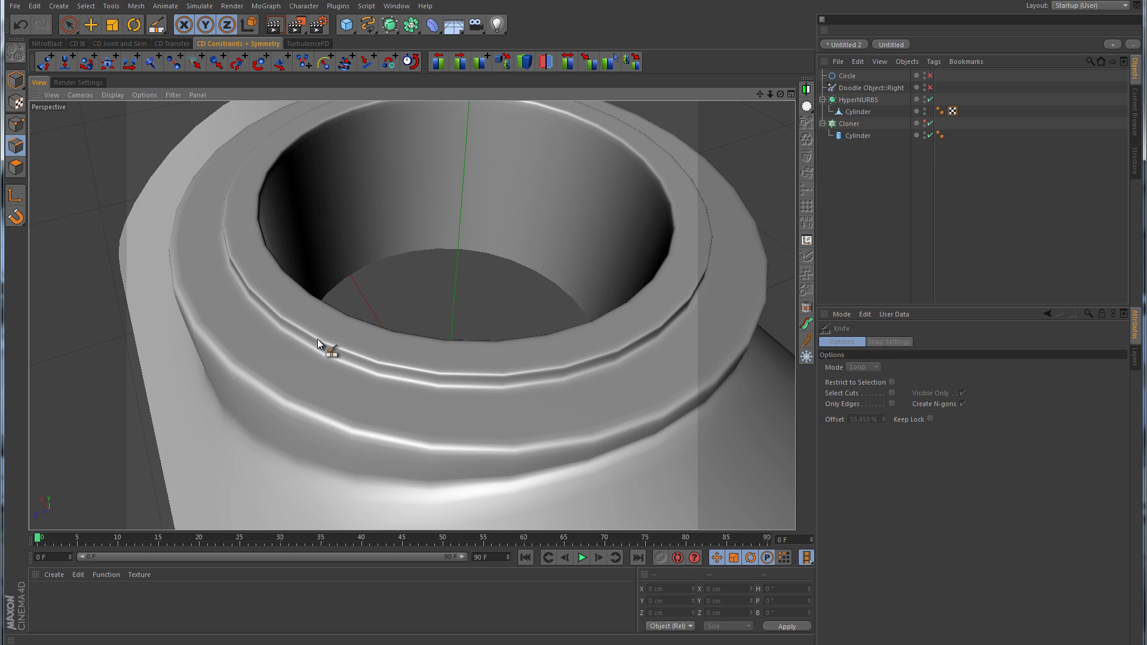
Preview the HyperNURBS with an editor subdivision of 3, and set it back to 2.
left_click(872, 101)
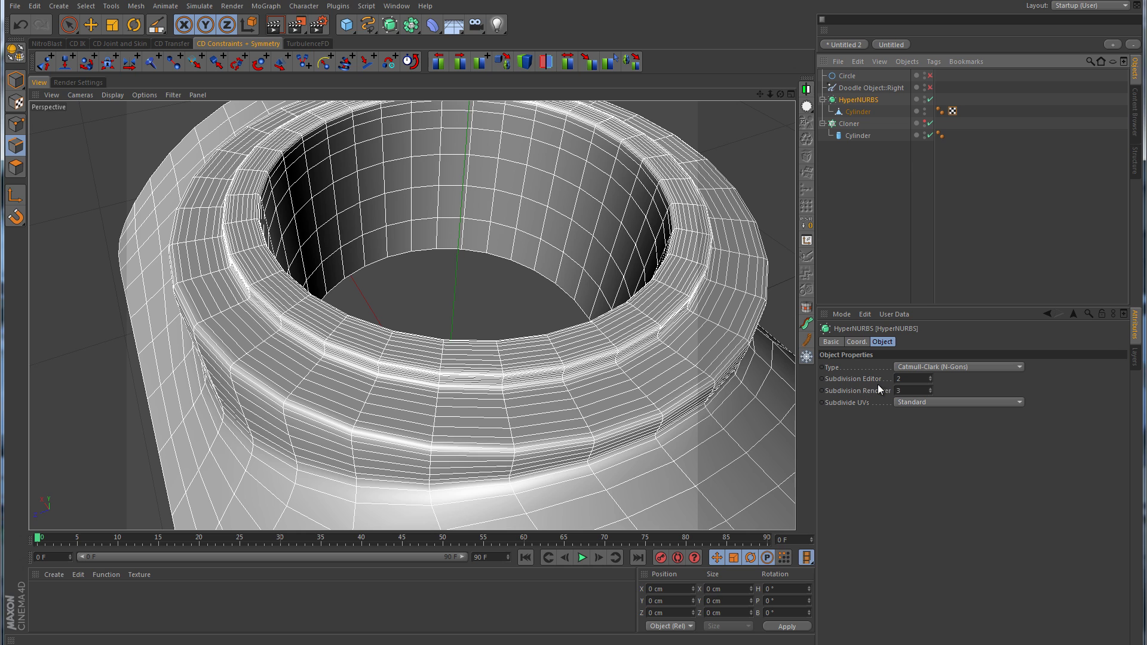
left_click(931, 376)
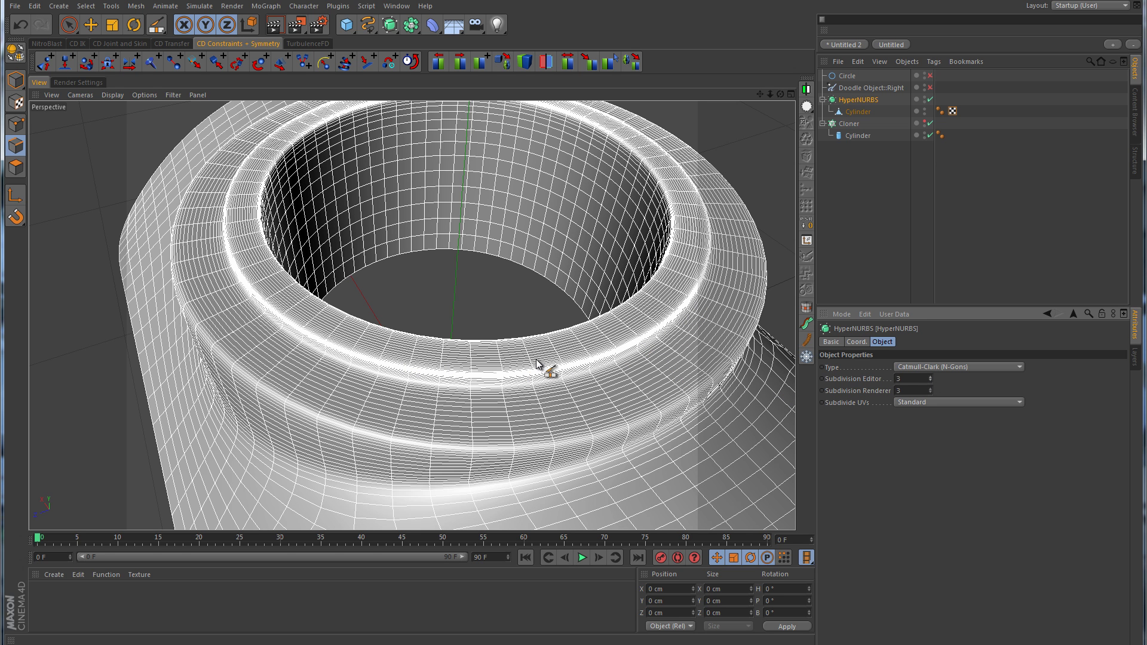
left_click(1013, 222)
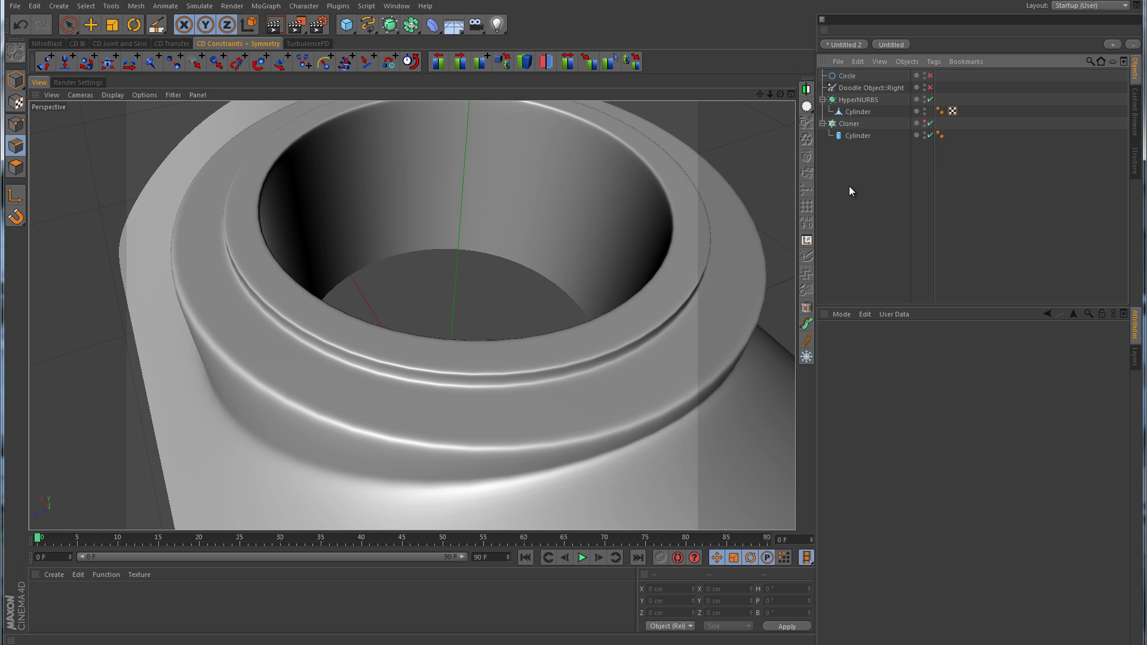
left_click(861, 99)
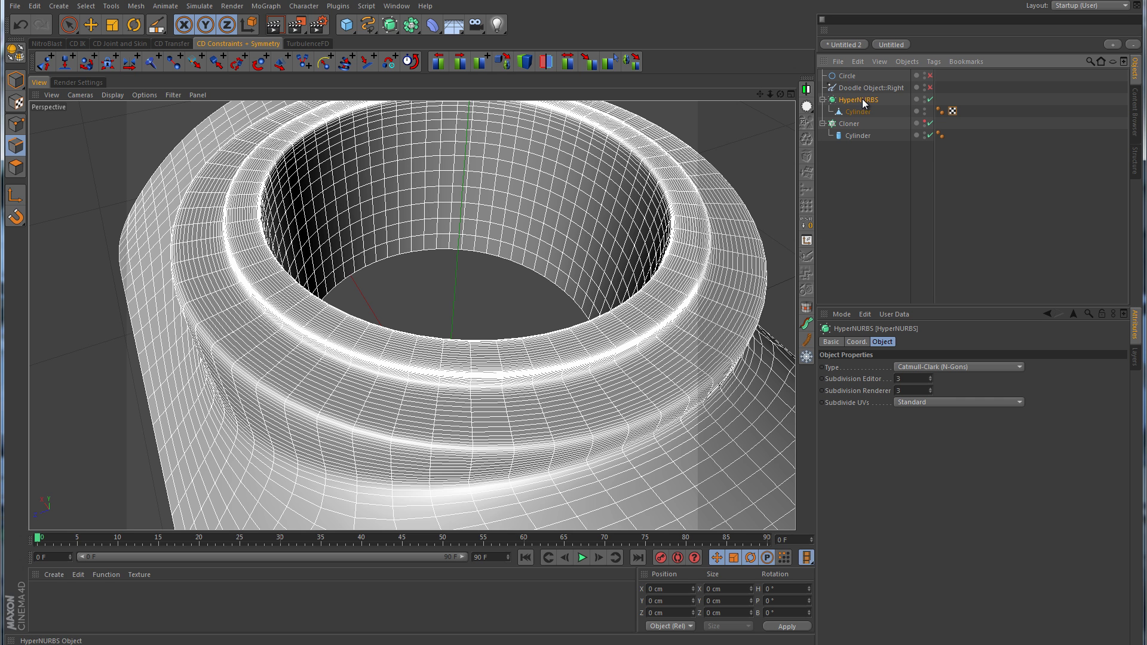
left_click(931, 382)
left_click(952, 238)
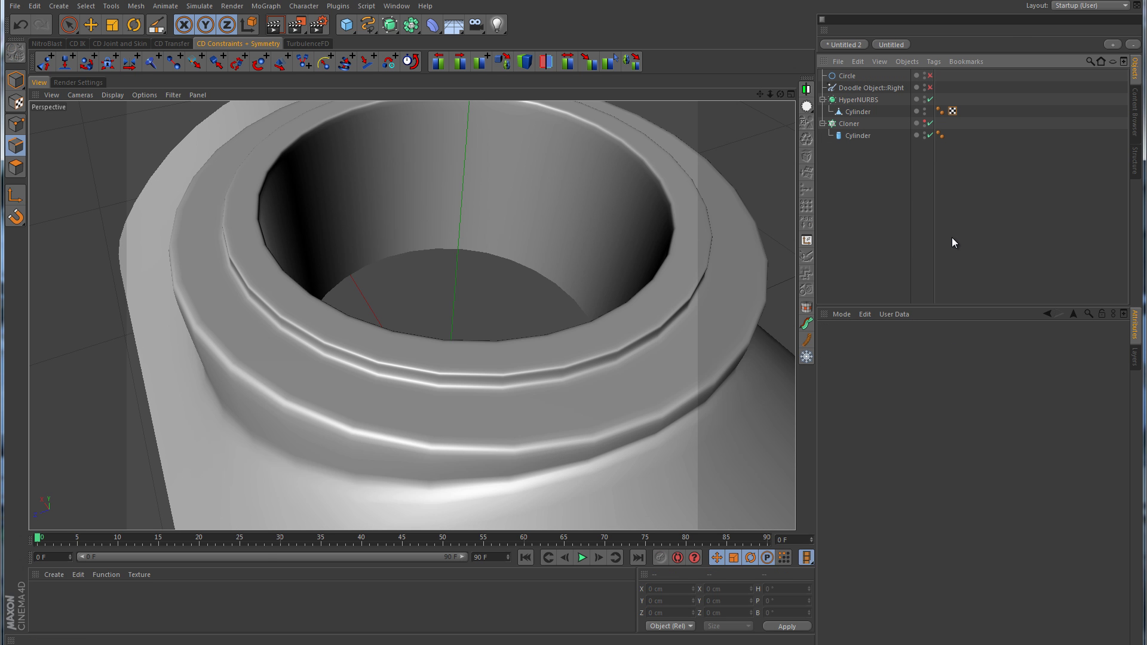
Review the whole smoothed part, disable HyperNURBS smoothing and select the polygon cylinder.
scroll(663, 293, "down", 6)
mouse_move(658, 299)
left_mouse_down("alt")
mouse_move(511, 357)
mouse_move(608, 278)
mouse_move(724, 254)
mouse_move(668, 315)
left_mouse_up("alt")
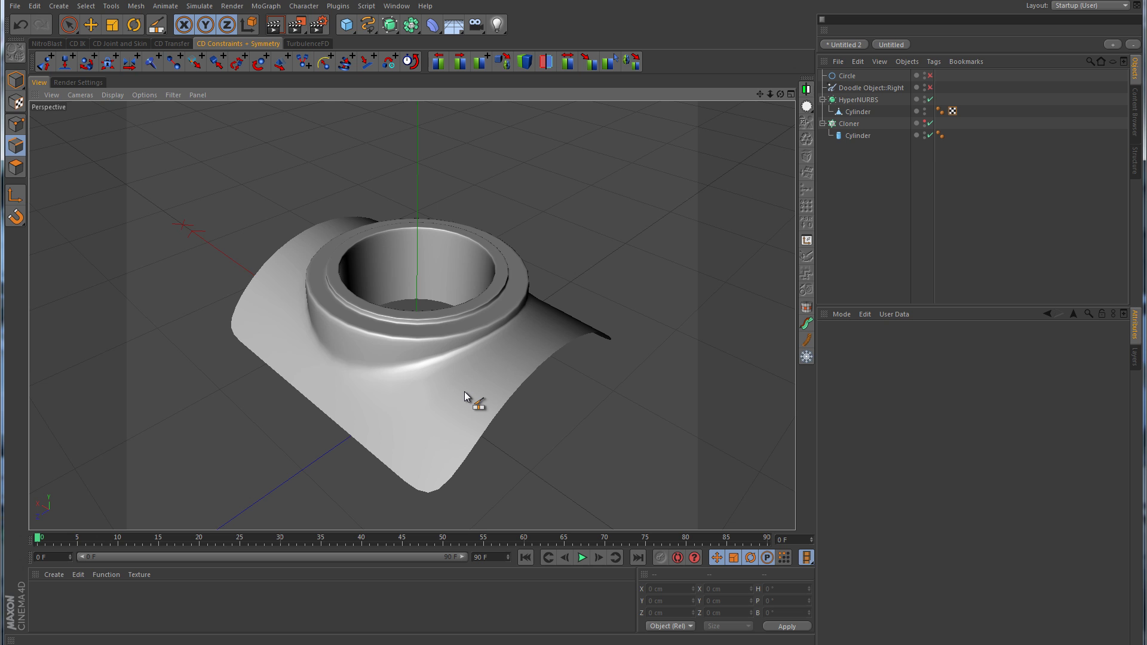
left_click(930, 99)
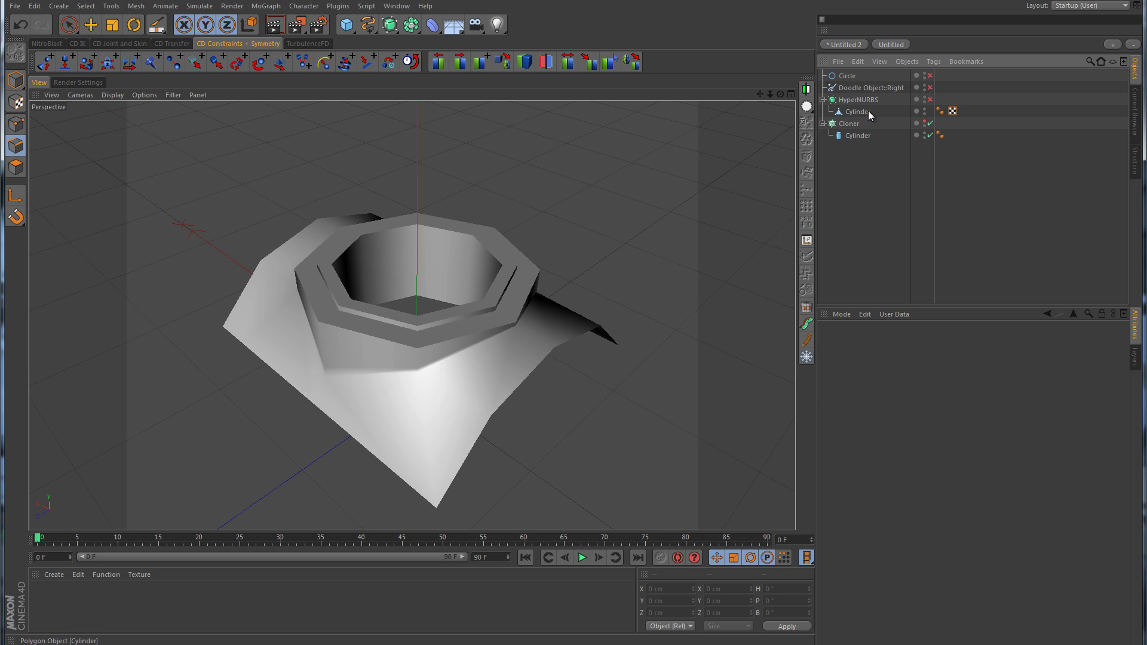
left_click(859, 111)
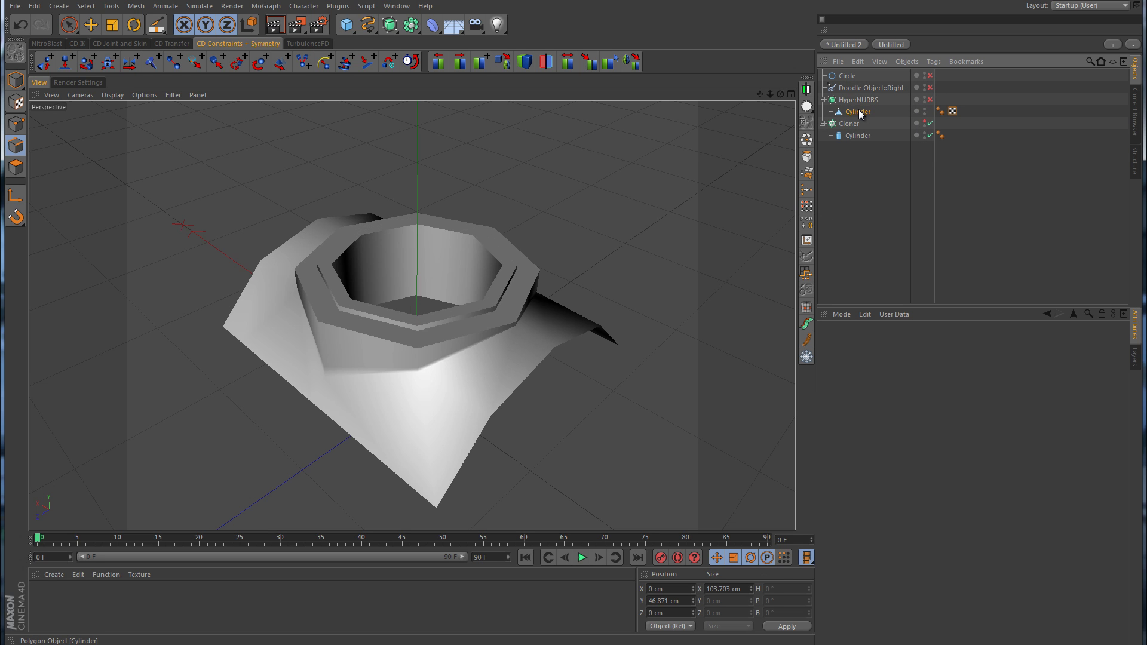
Switch the polygon cylinder to Model mode with the Move tool and frame it with its axis in the Right view.
left_click(17, 81)
left_click(91, 26)
key("F3")
right_click_drag(579, 371, 291, 439, "alt")
middle_click_drag(538, 409, 310, 282, "alt")
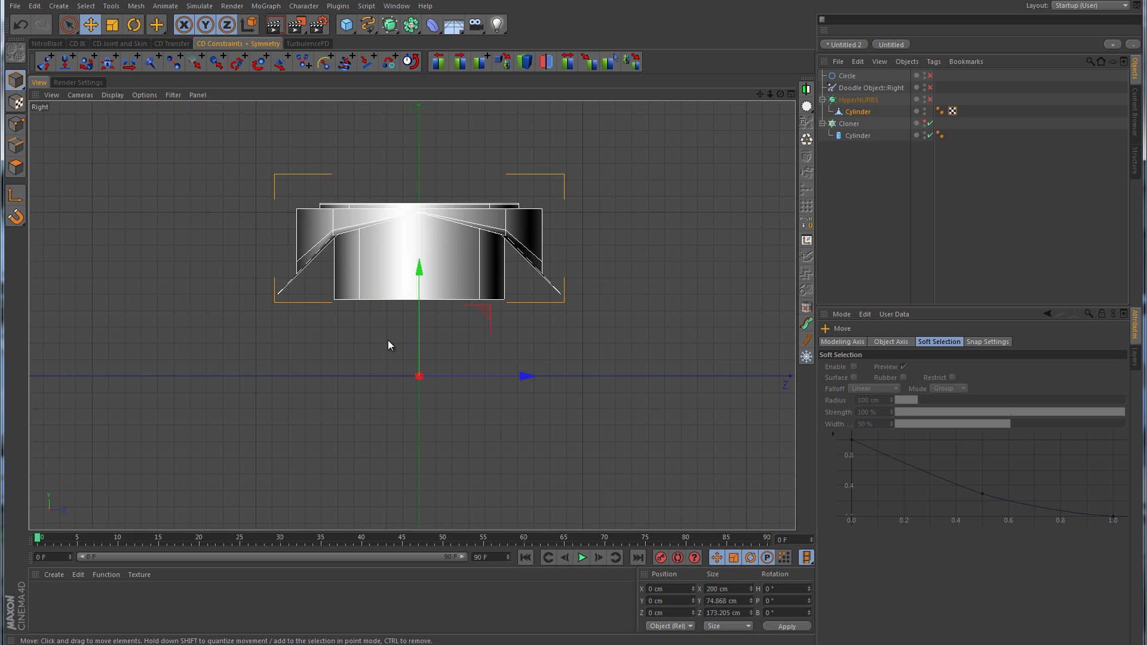
scroll(437, 369, "down", 3)
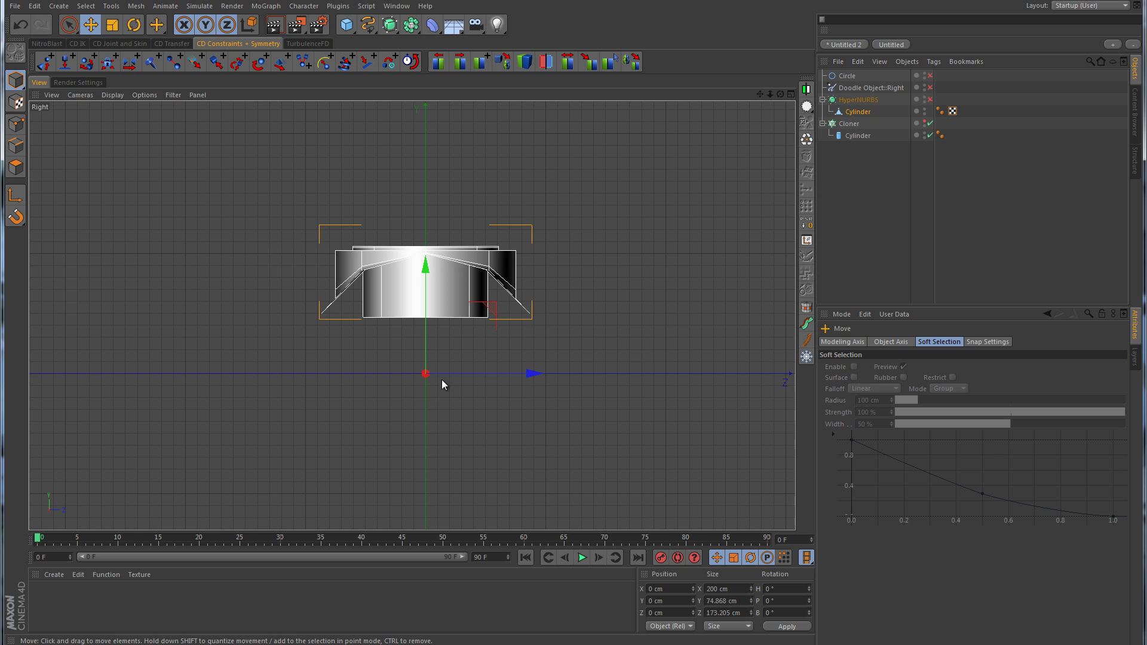
left_click(859, 112)
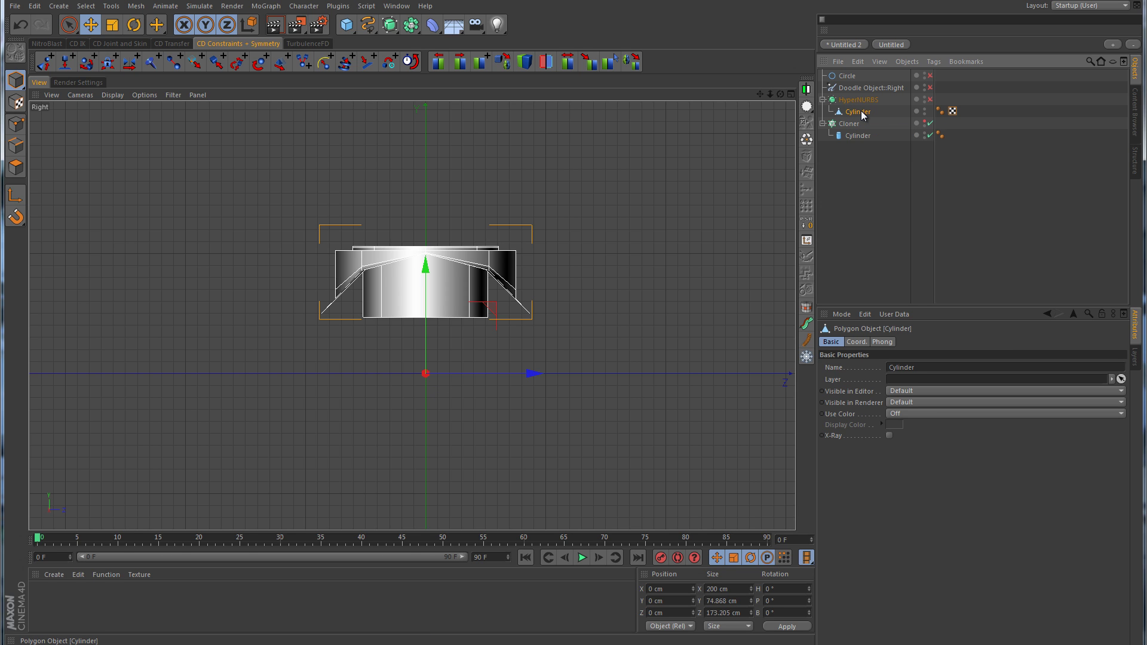
Duplicate the polygon cylinder inside the HyperNURBS and set the copy's pitch rotation to 120°.
left_click_drag(862, 112, 861, 106, "ctrl")
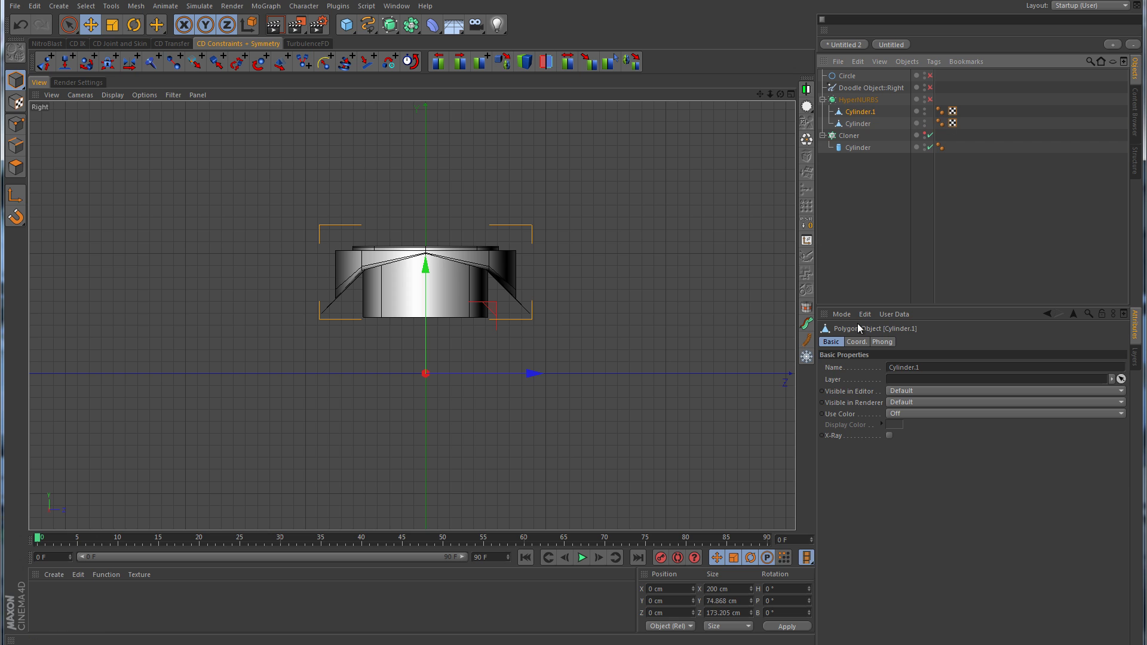
left_click(858, 342)
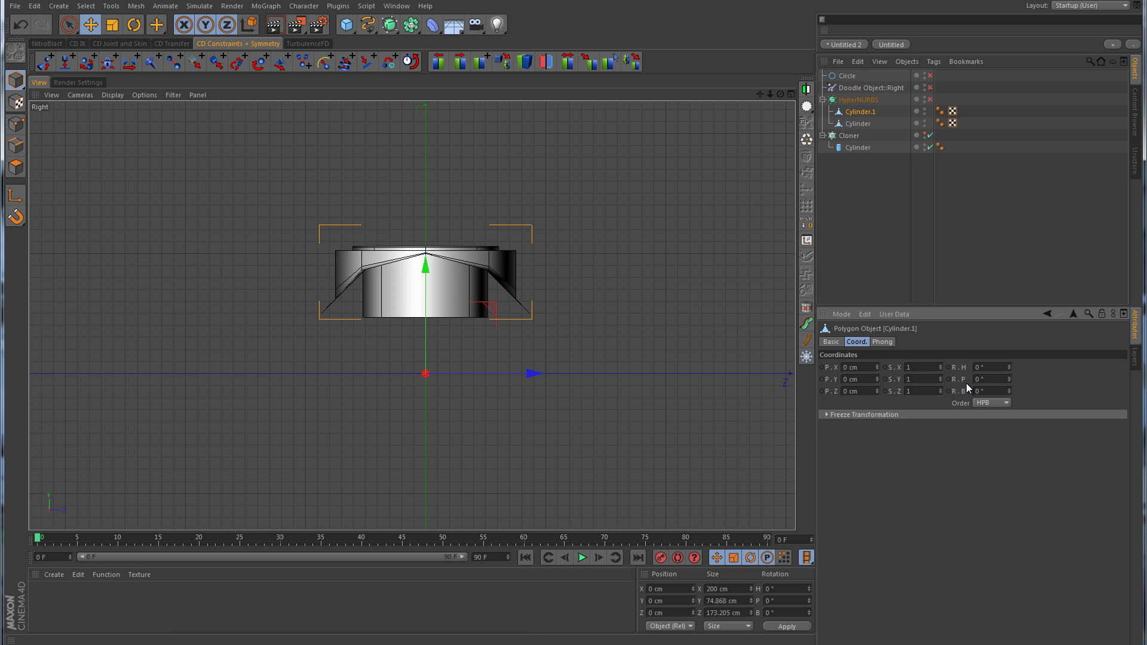
left_click_drag(1009, 377, 1009, 379)
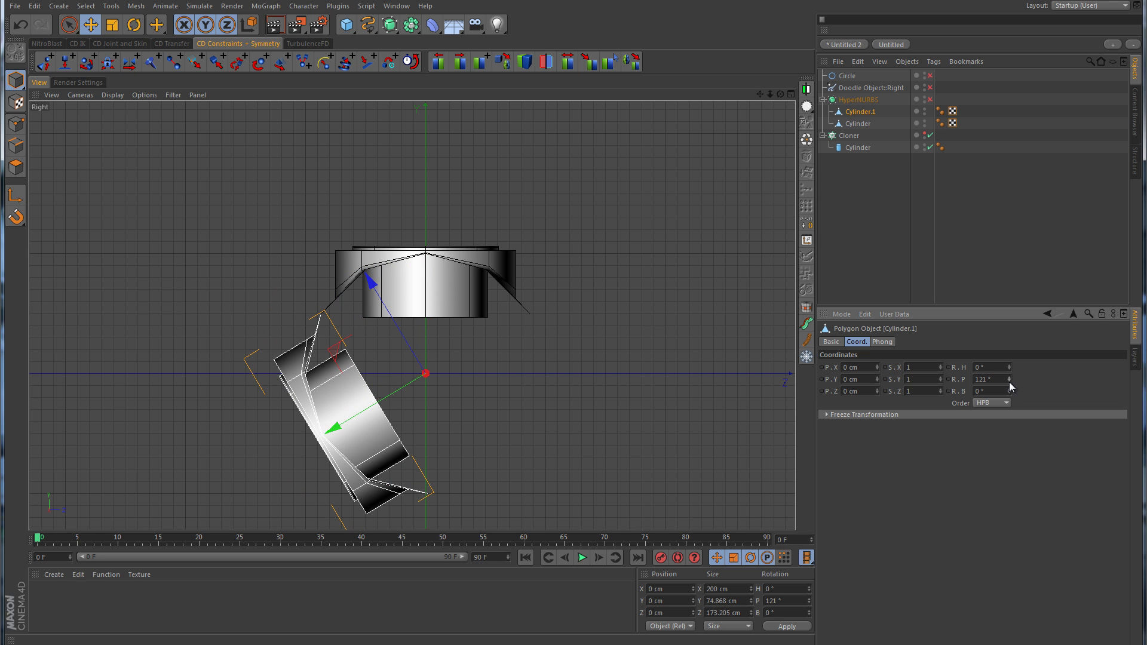
left_click(1009, 381)
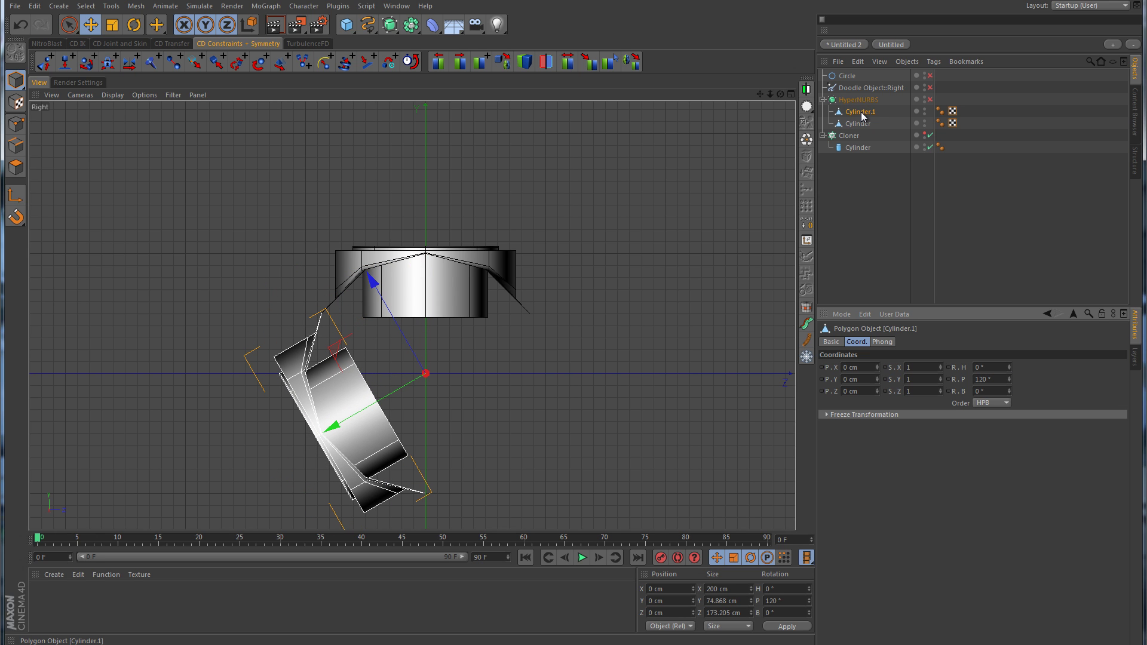
Duplicate the rotated cylinder and add 120° to the new copy's pitch rotation, making it 240°.
left_click_drag(861, 113, 862, 106, "ctrl")
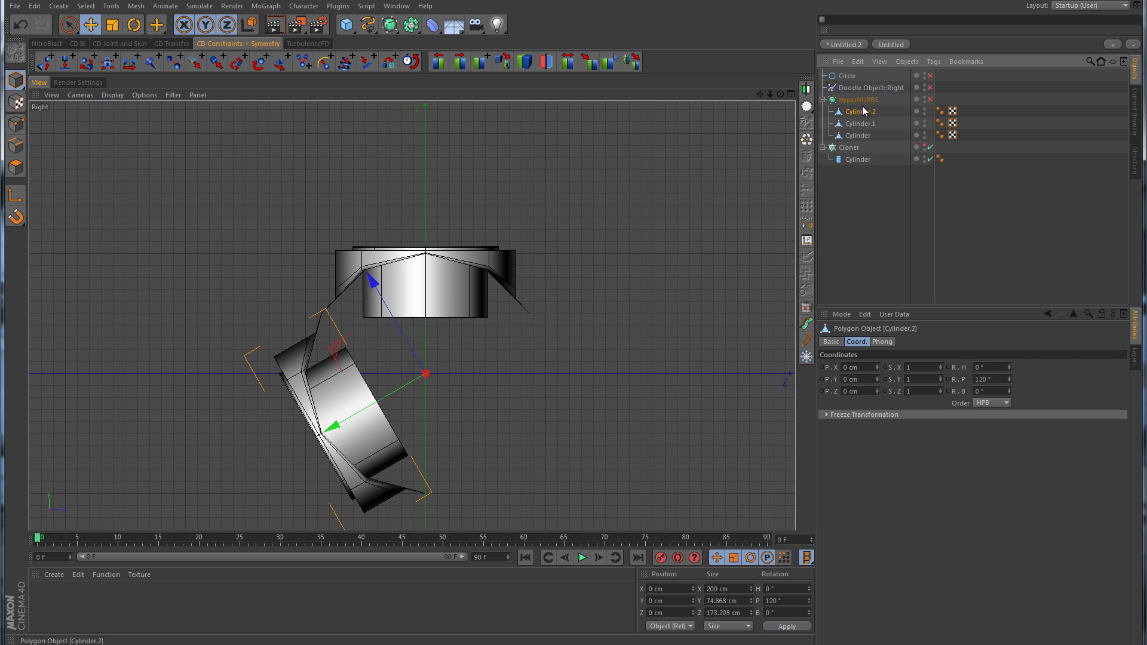
left_click(1001, 379)
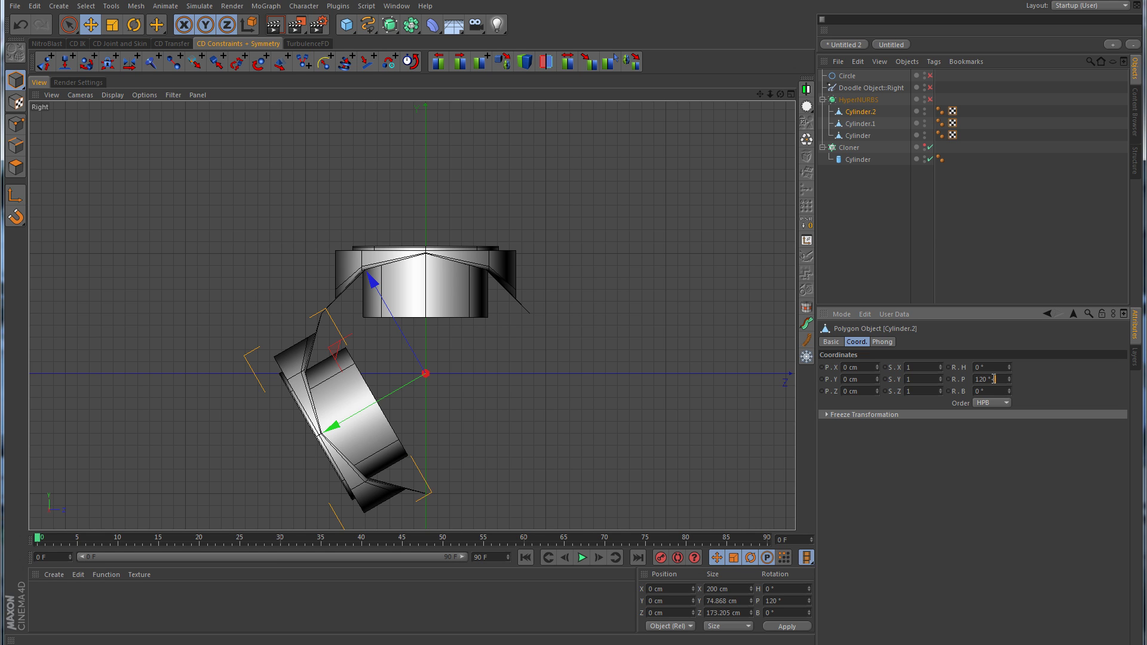
type("+120")
key("Return")
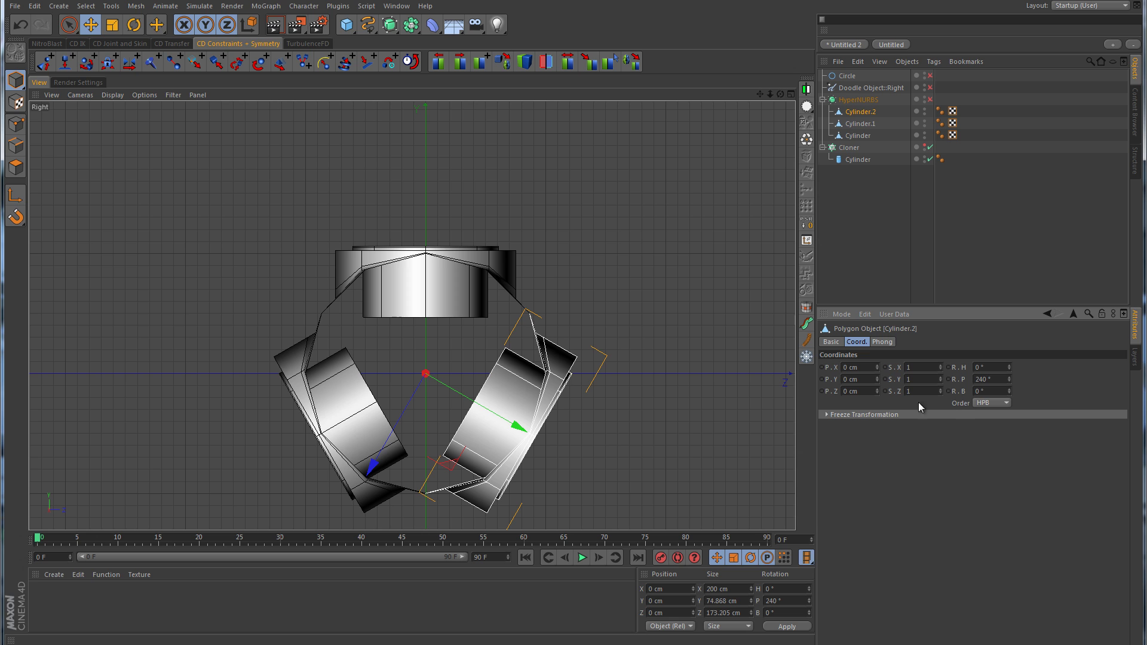
Merge the three polygon cylinders under the HyperNURBS into one object with Connect Objects + Delete.
middle_click(632, 310)
middle_click(354, 256)
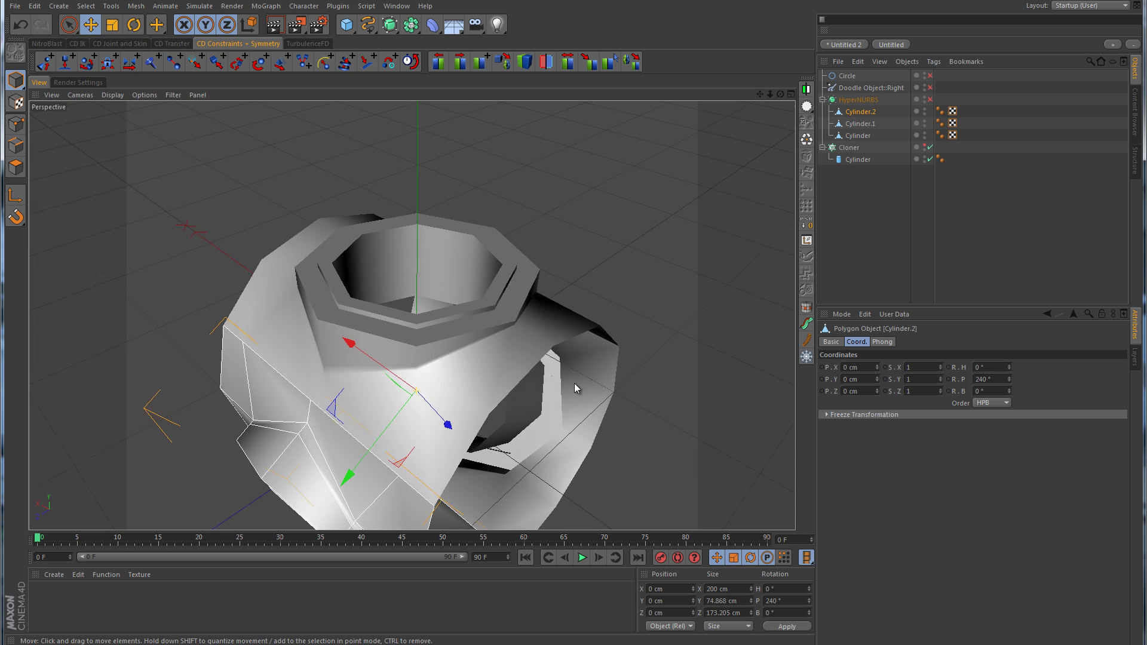
left_click_drag(575, 382, 539, 315, "alt")
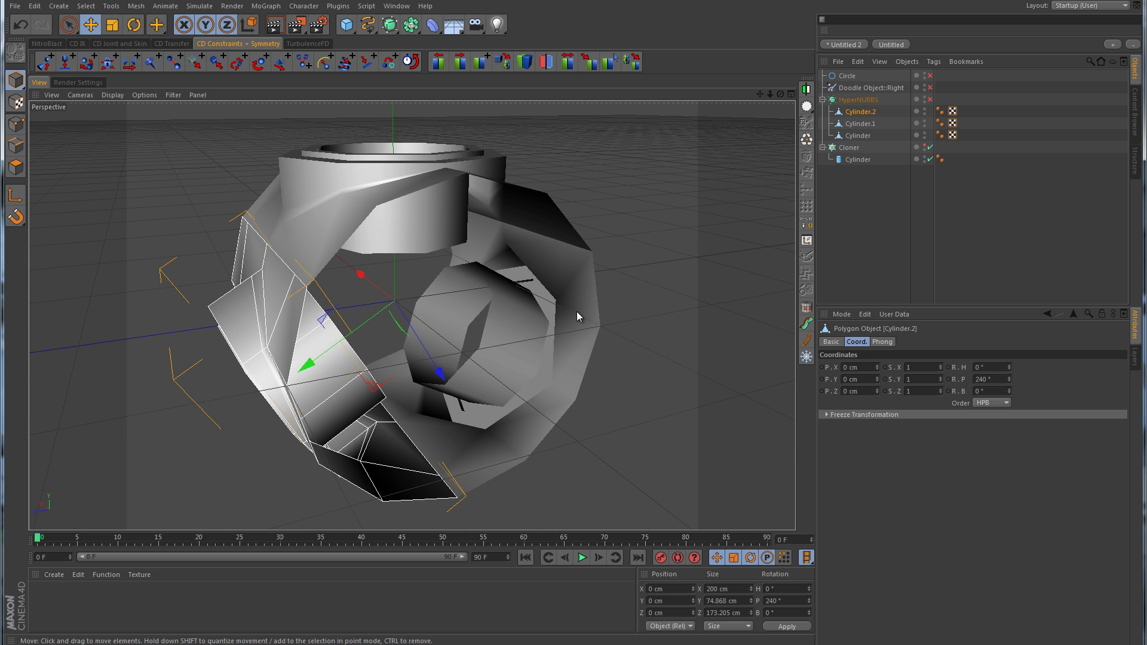
left_click(861, 124, "shift")
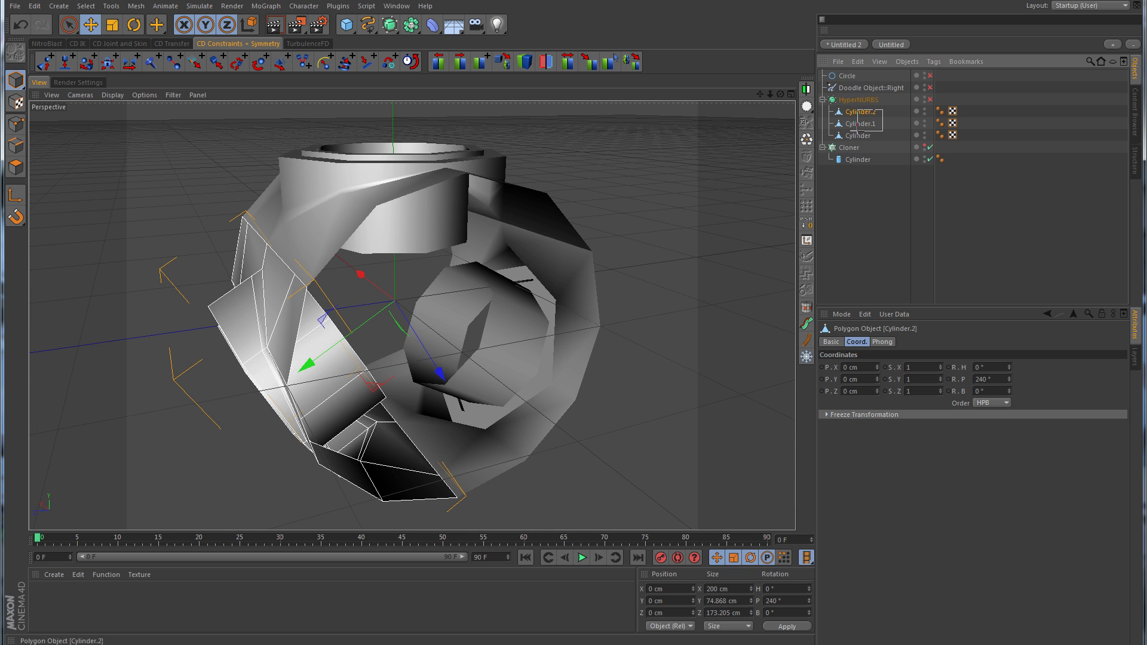
left_click(853, 136, "shift")
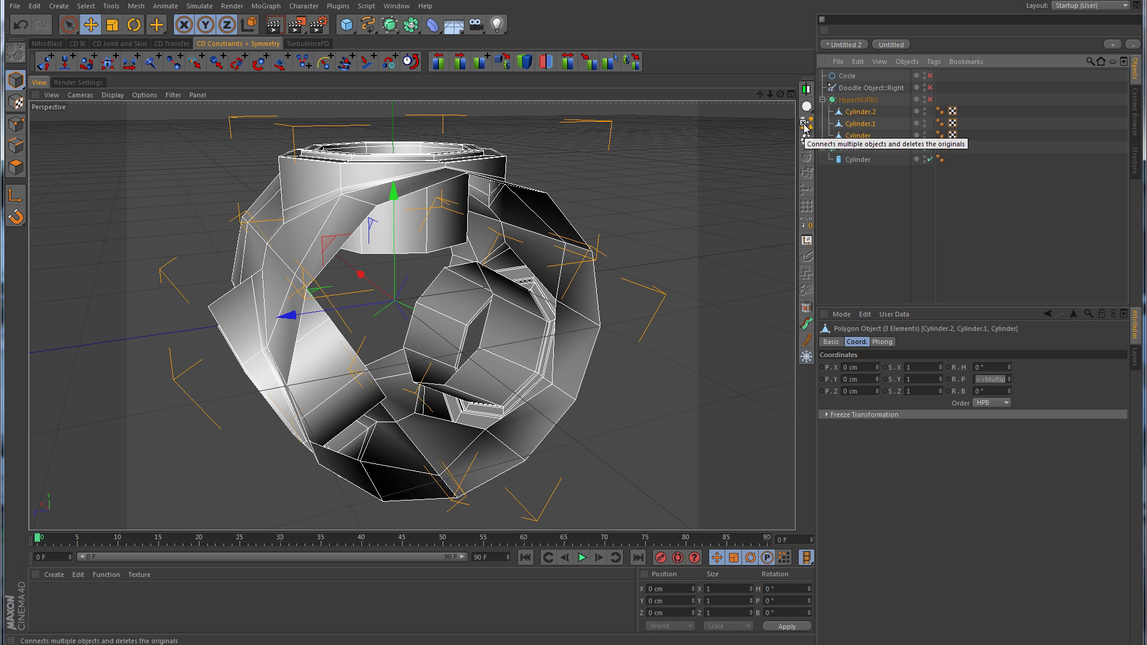
left_click(135, 7)
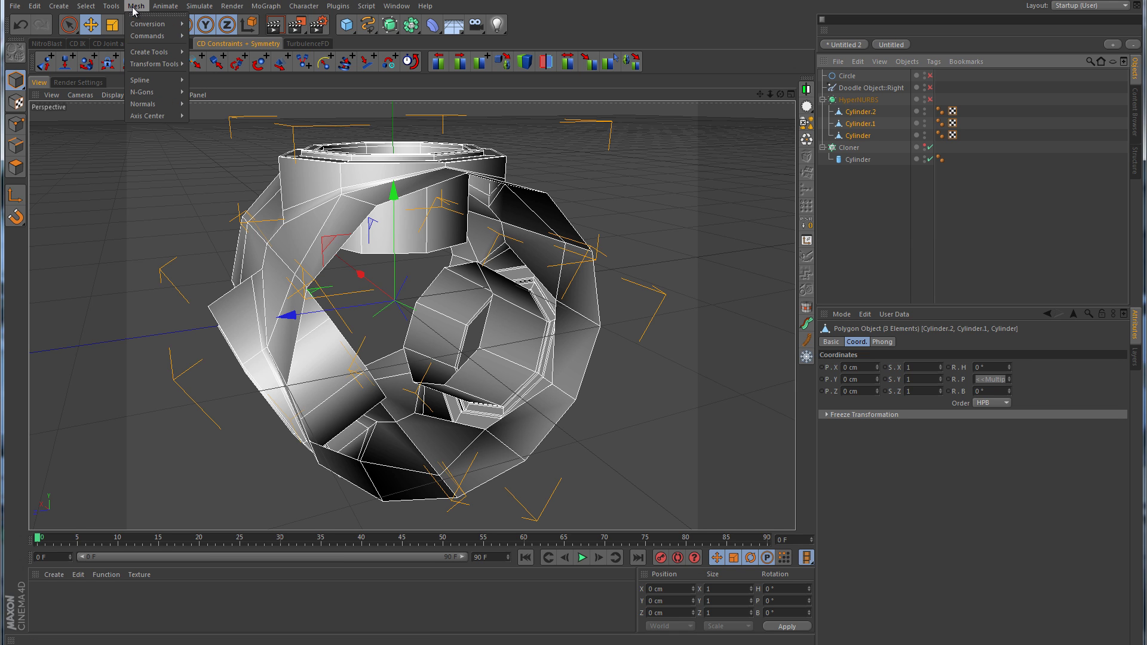
mouse_move(153, 28)
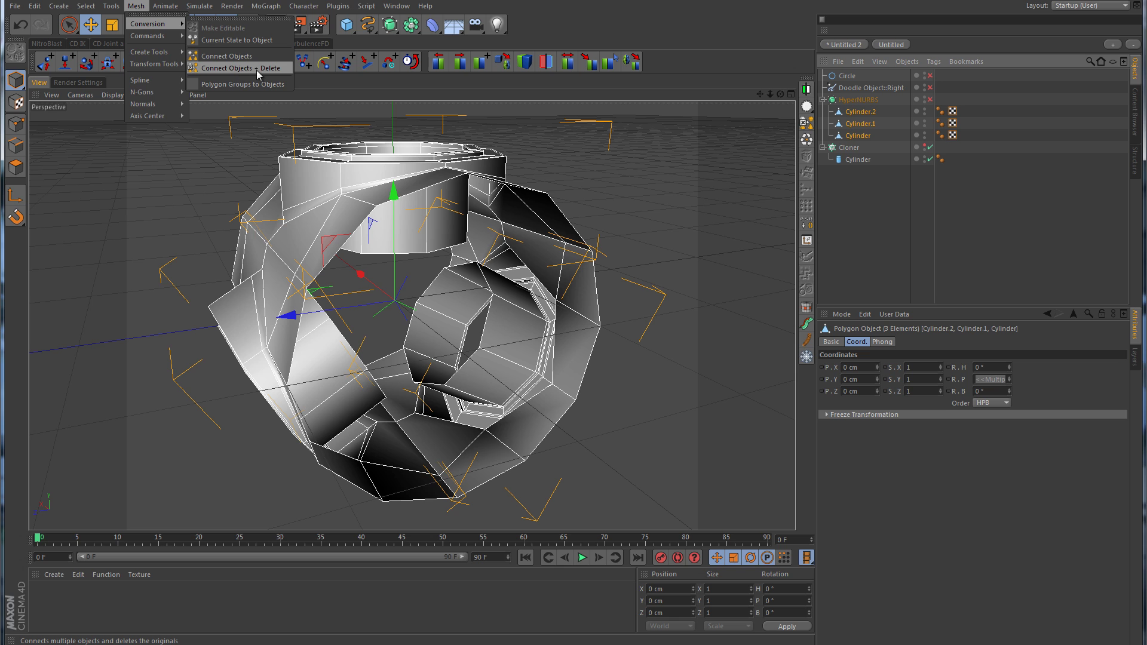
left_click(888, 112)
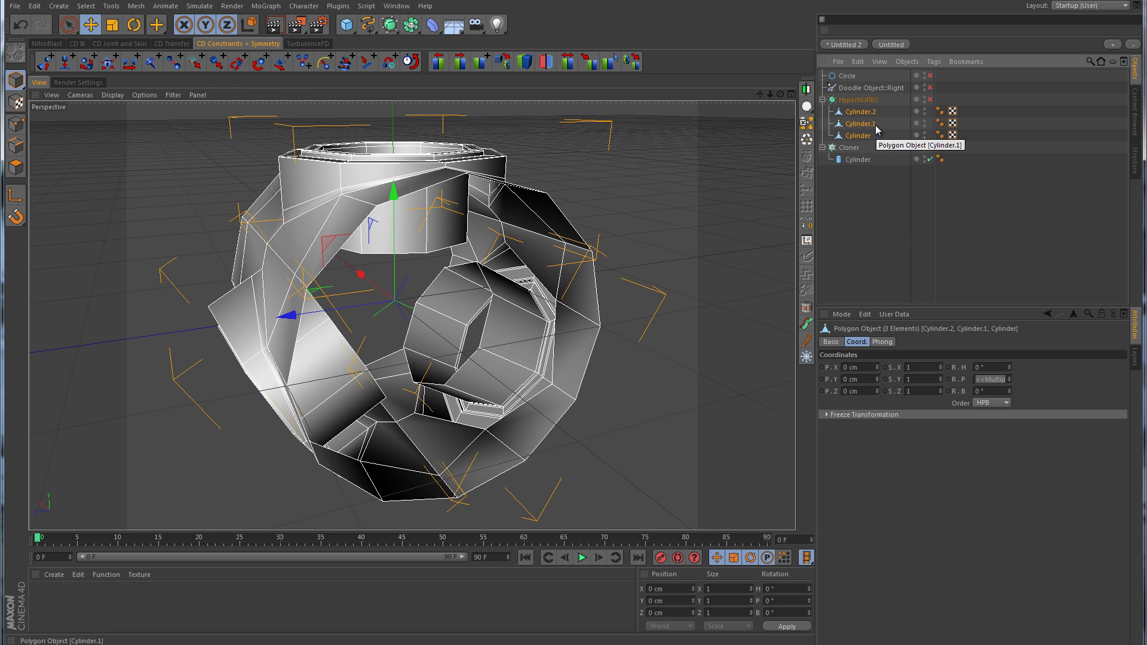
left_click(137, 6)
mouse_move(149, 28)
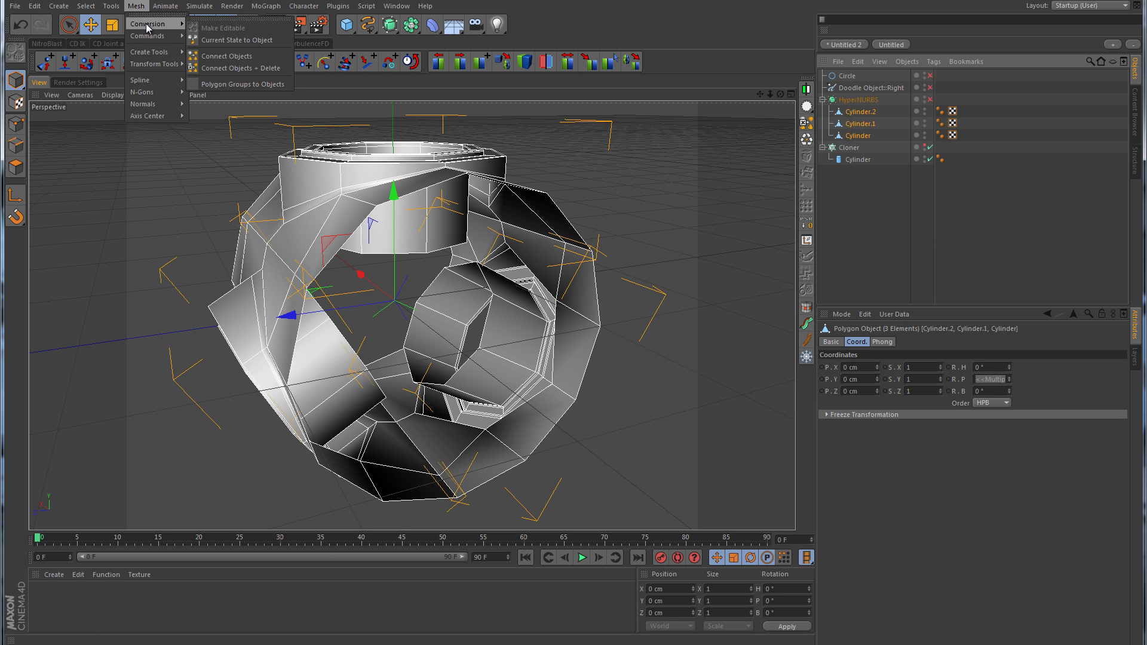
left_click(237, 68)
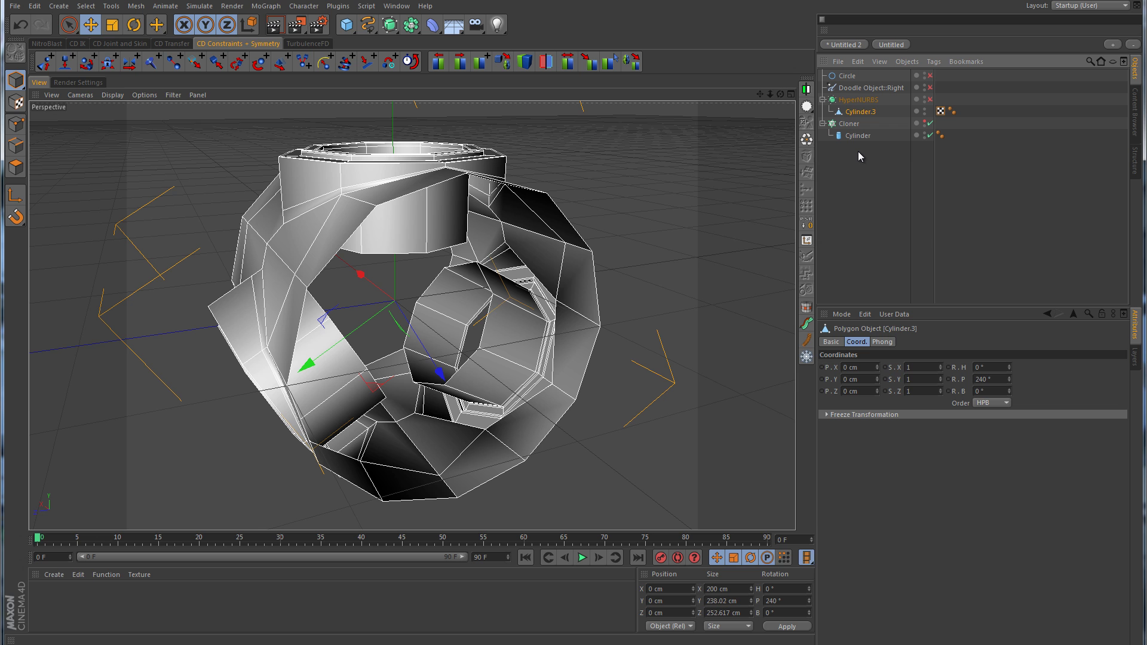
Enable HyperNURBS smoothing and inspect the seams between the three hub sections from several sides in the Perspective view.
left_click(662, 212)
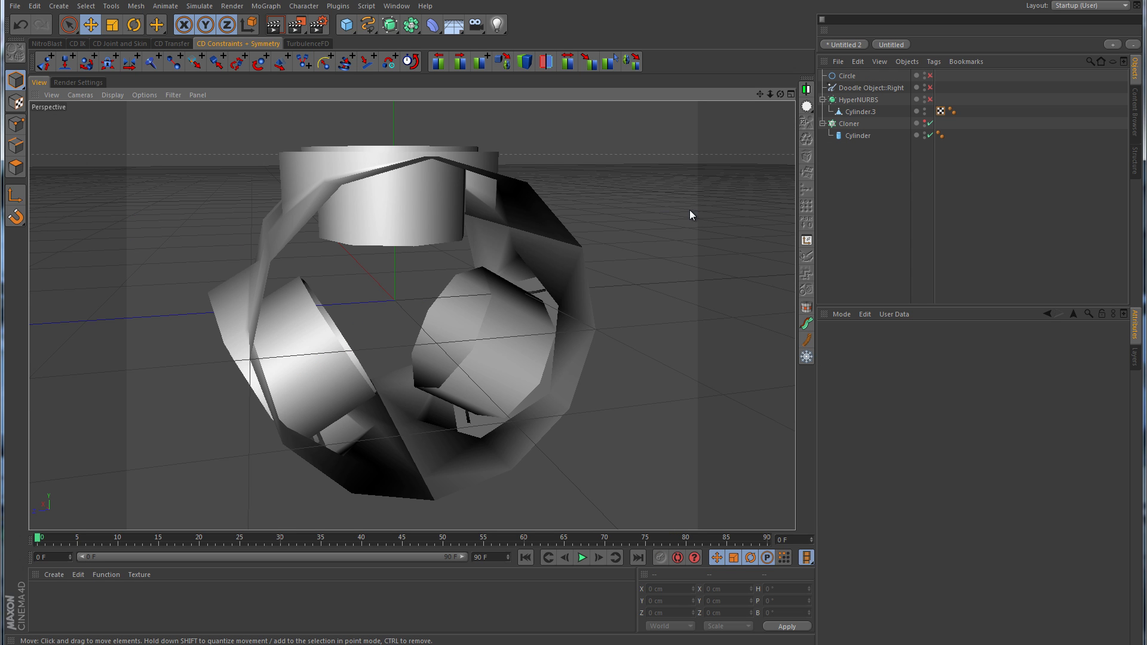
left_click(930, 99)
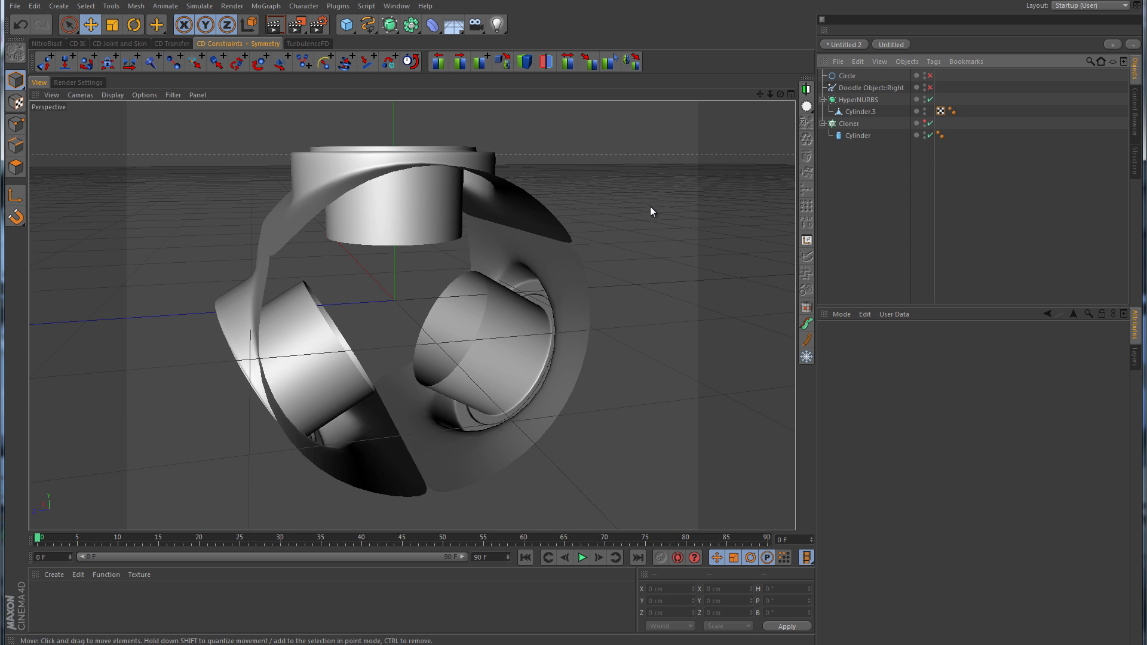
left_click_drag(659, 195, 407, 267, "alt")
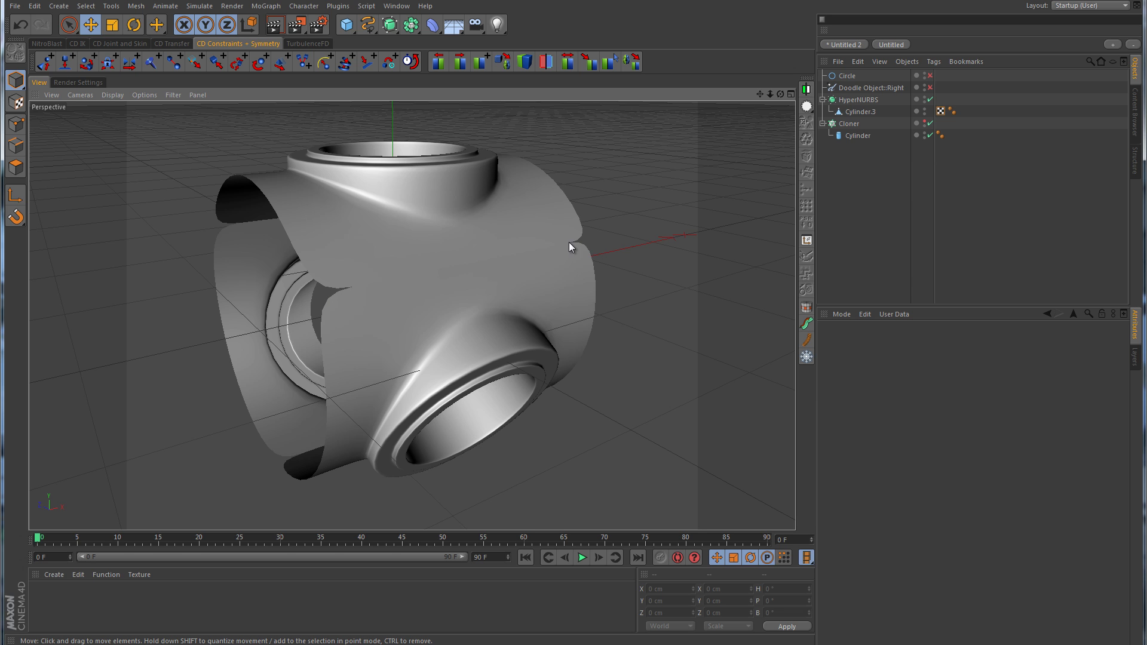
left_click_drag(494, 259, 675, 301, "alt")
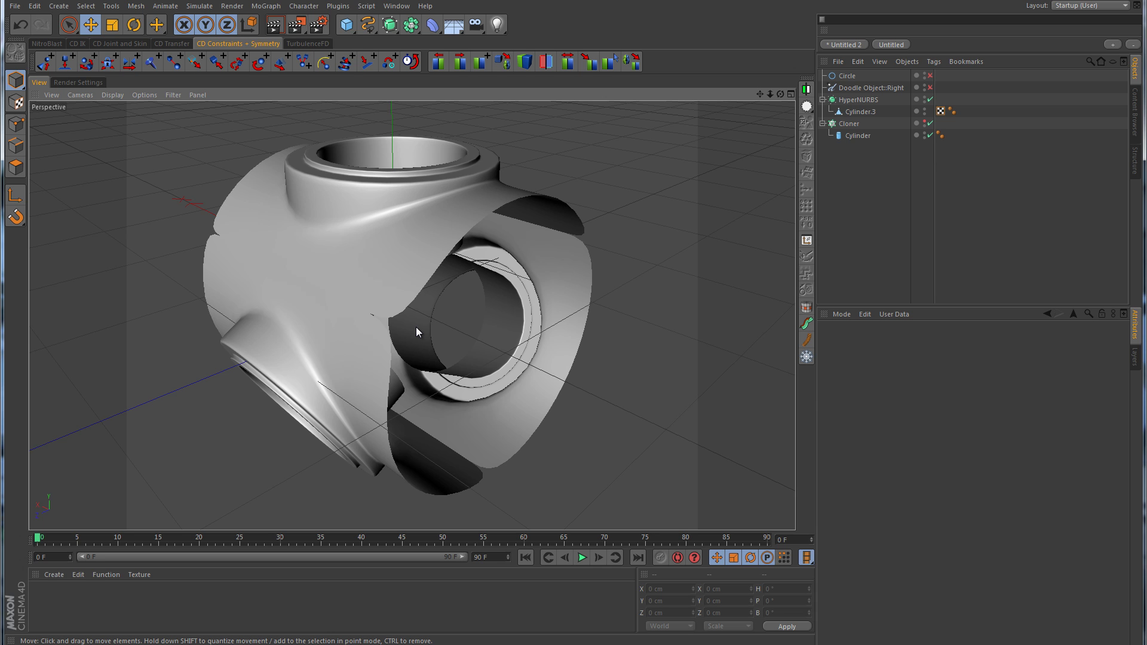
Disable HyperNURBS smoothing and weld the coincident seam points of the merged cylinder with Optimize in Points mode.
left_click(930, 100)
left_click(870, 114)
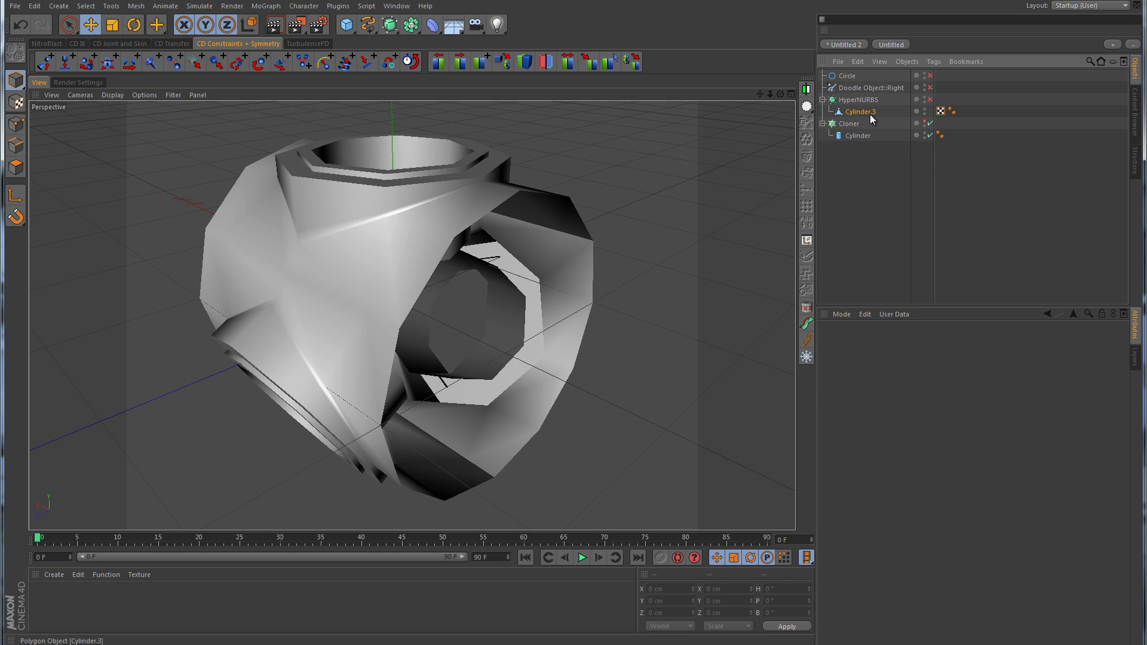
left_click(23, 130)
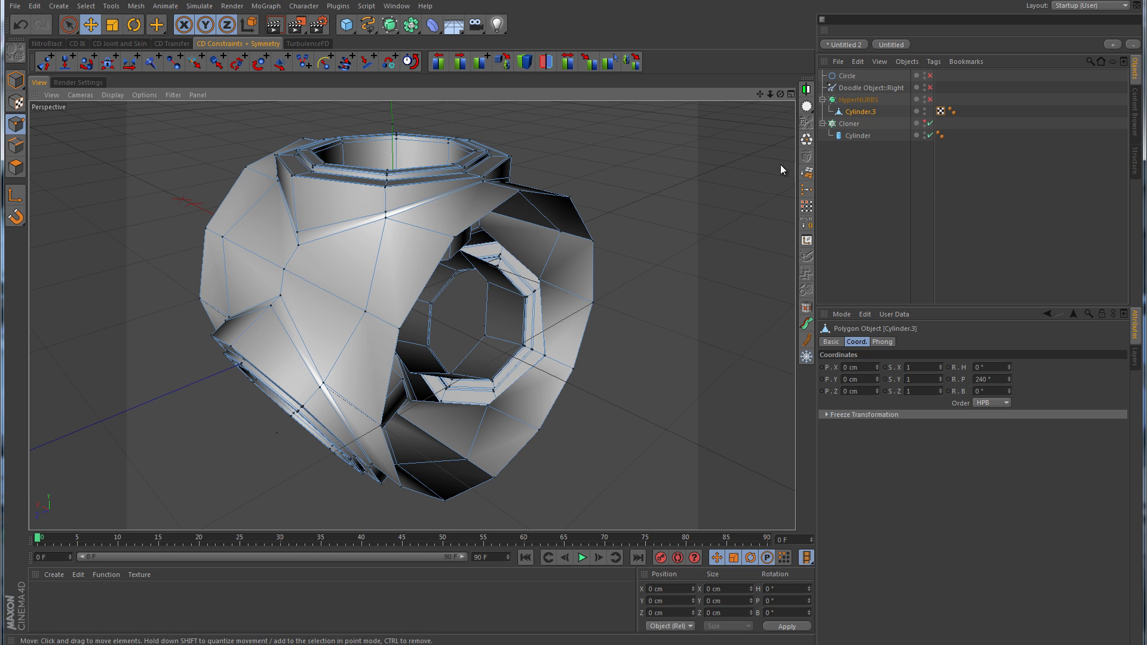
left_click(810, 140)
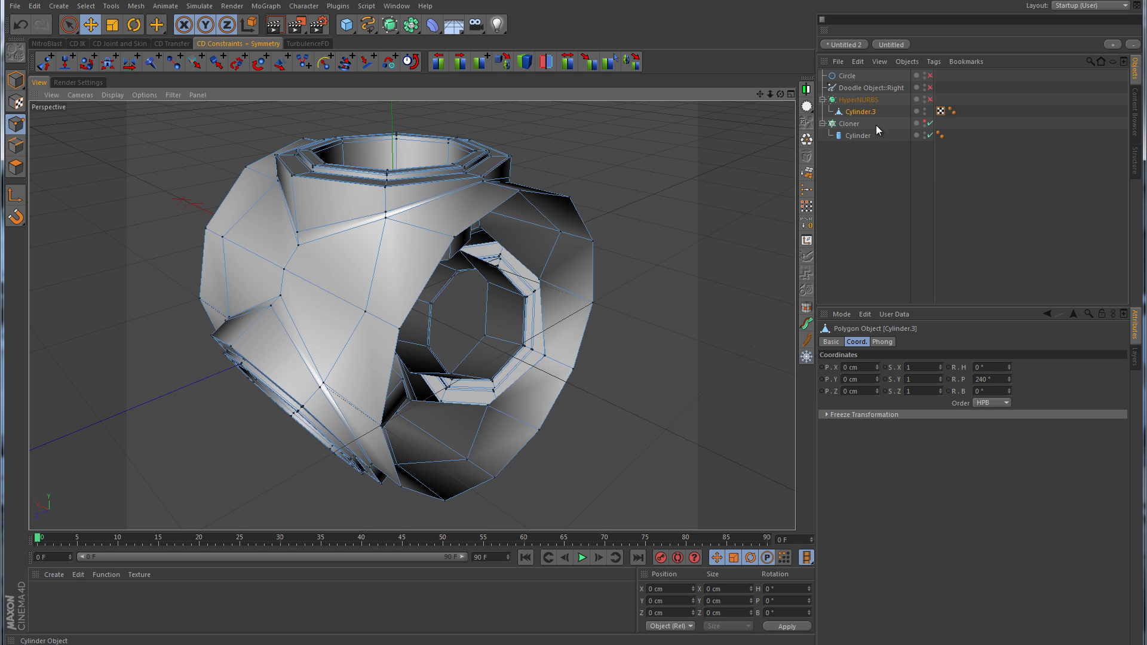
Enable HyperNURBS smoothing, inspect the welded hub seams and compare the hub with the propeller reference photo.
left_click(931, 99)
left_click(964, 195)
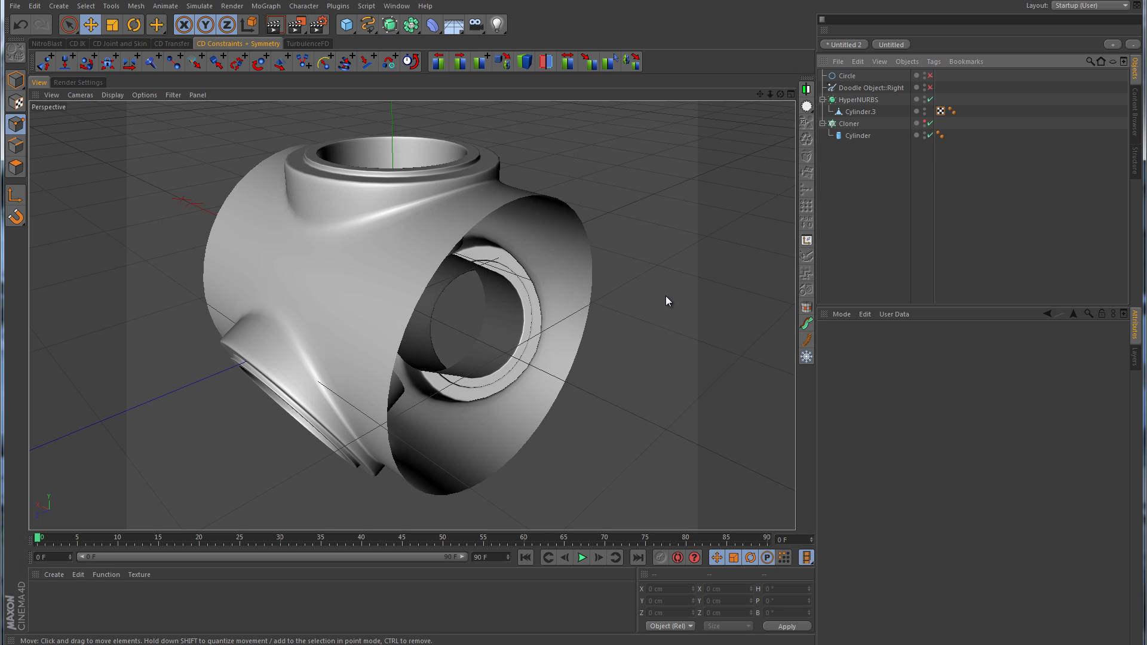
left_click_drag(668, 300, 580, 360, "alt")
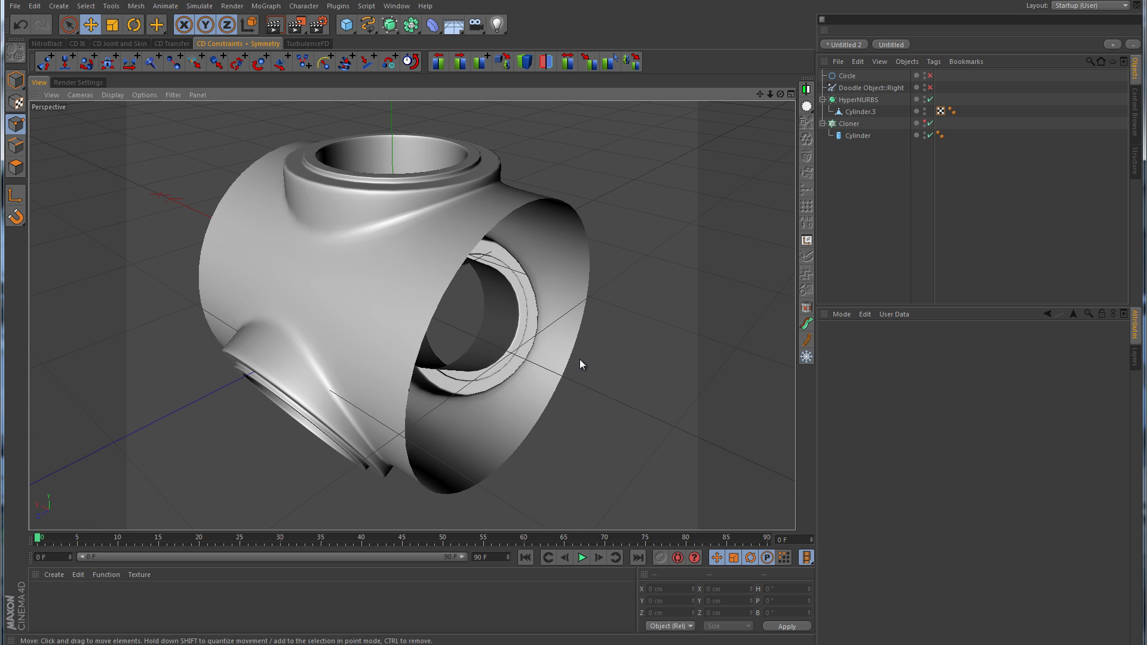
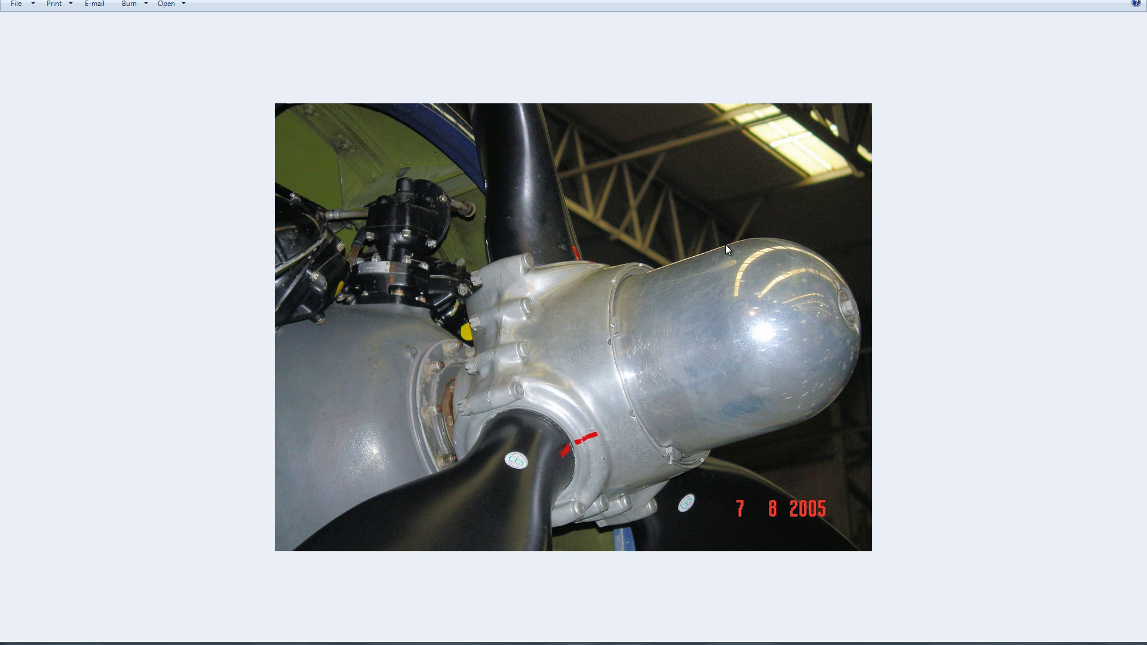
left_click(837, 644)
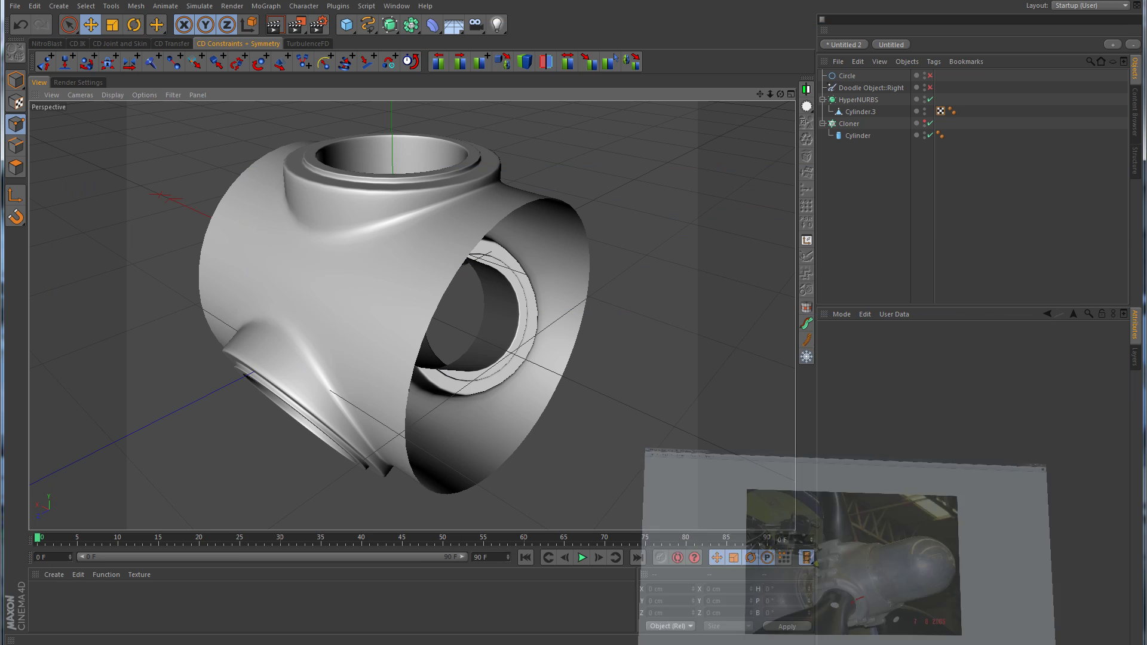
Disable HyperNURBS smoothing and loop-select the boundary edges of the merged cylinder's open front end in Edge mode.
left_click(929, 100)
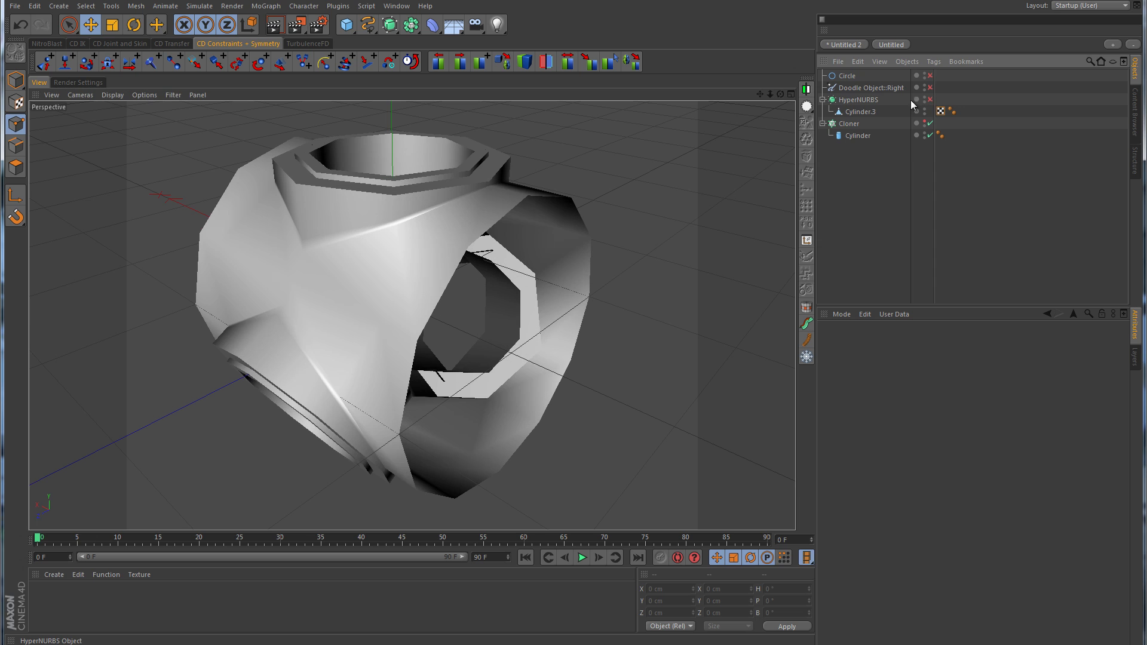
left_click(860, 112)
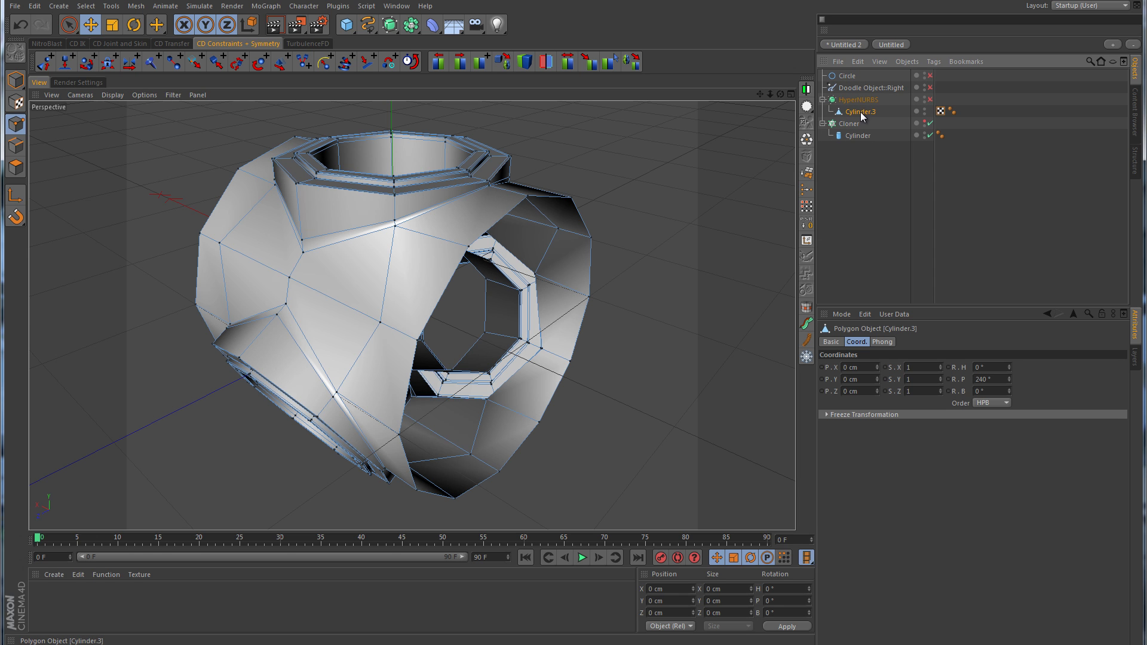
left_click(16, 146)
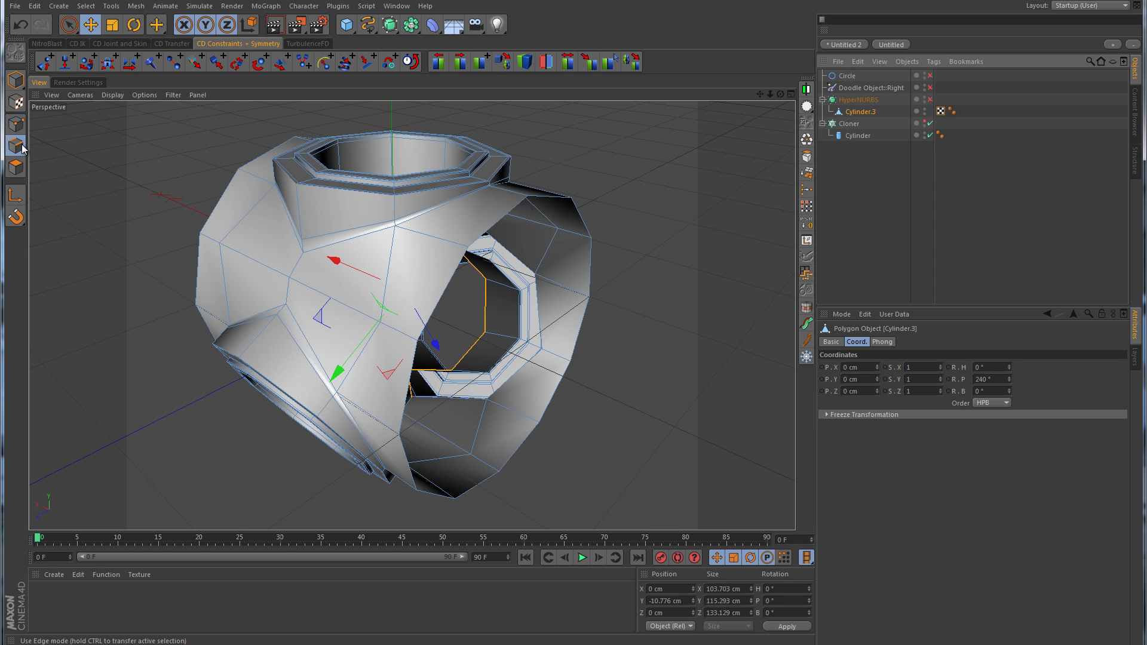
left_click(645, 209)
key("u")
key("l")
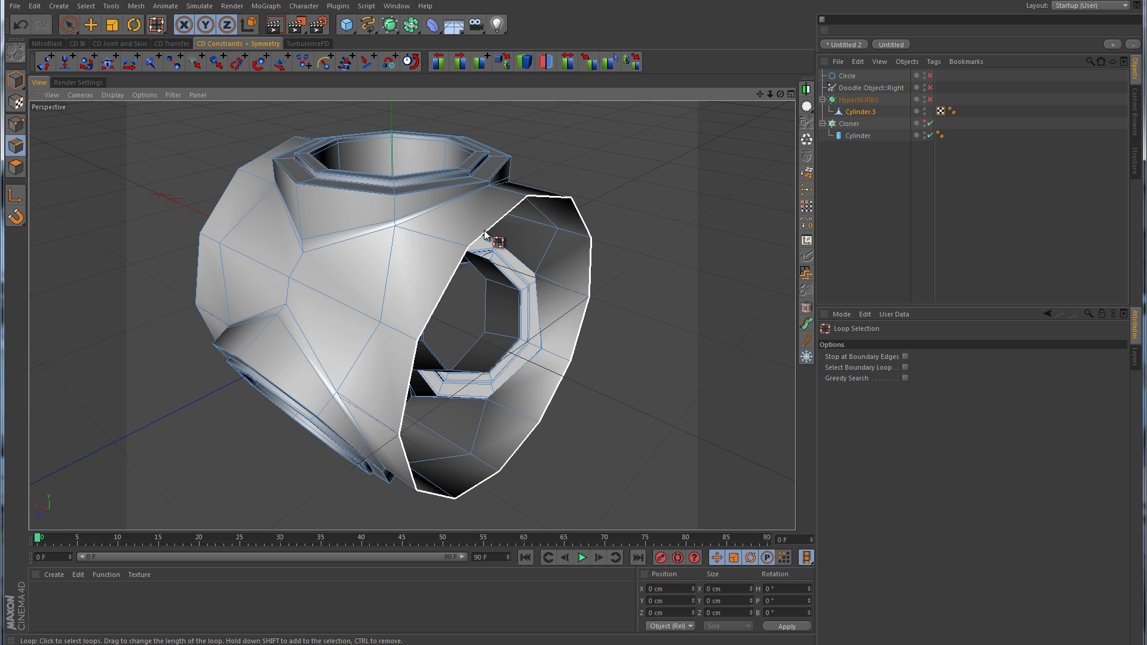
left_click(487, 234)
Extrude the front opening's edge loop with a 0 cm offset and scale the new edges inward to about 187.6 cm.
right_click(629, 269)
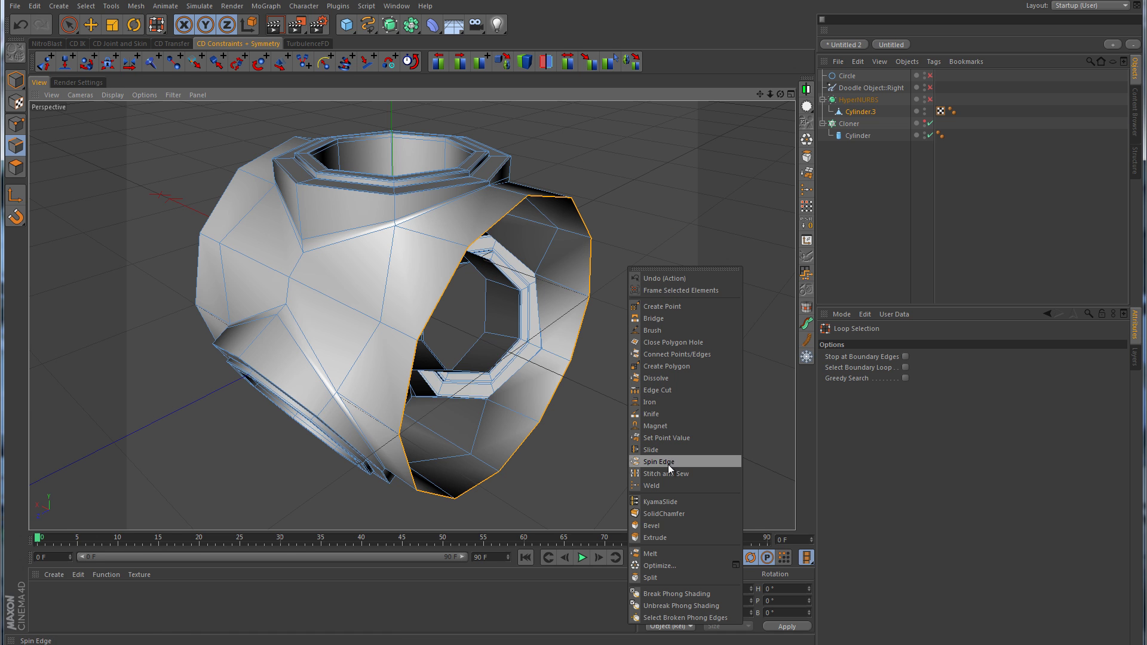
left_click(658, 538)
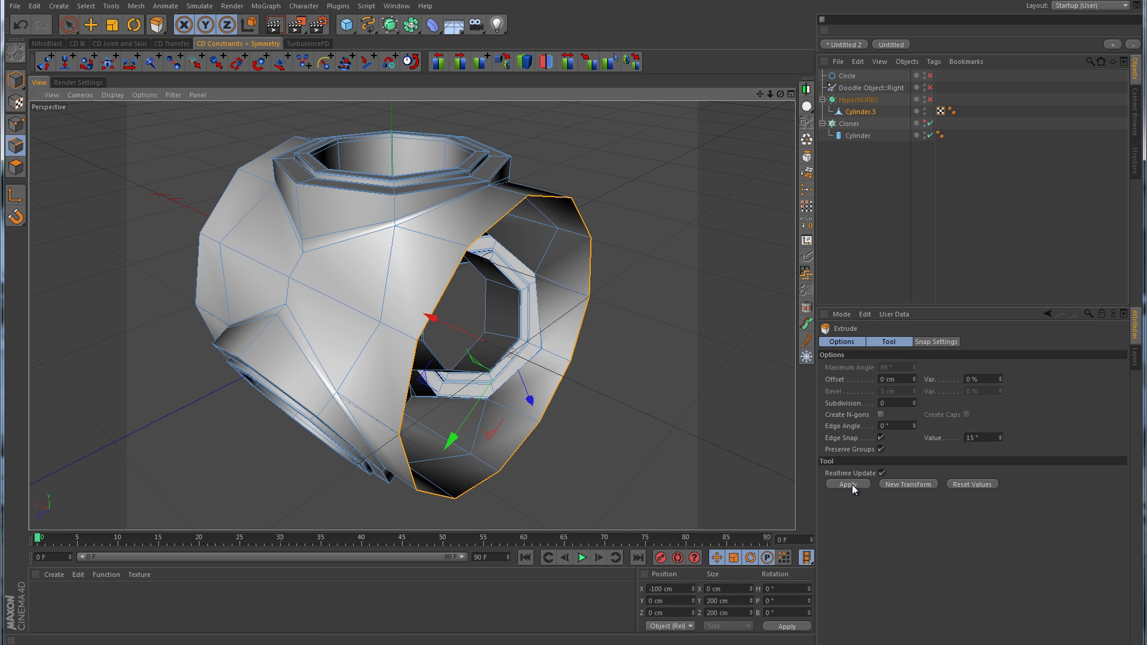
left_click(114, 26)
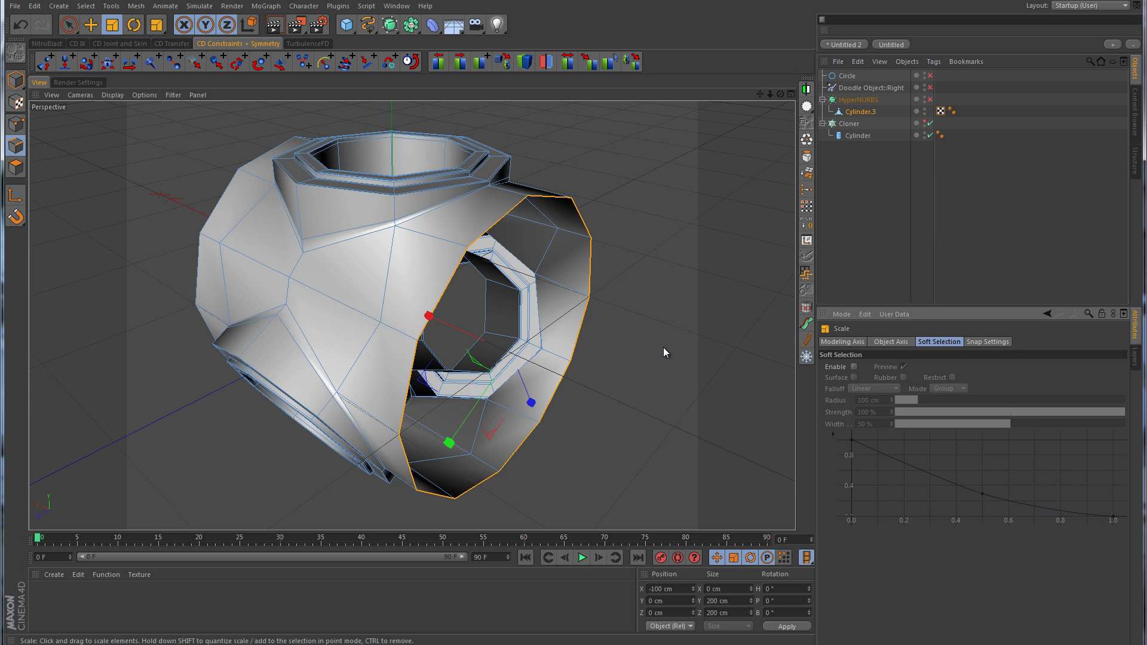
left_click_drag(663, 346, 655, 303, "alt")
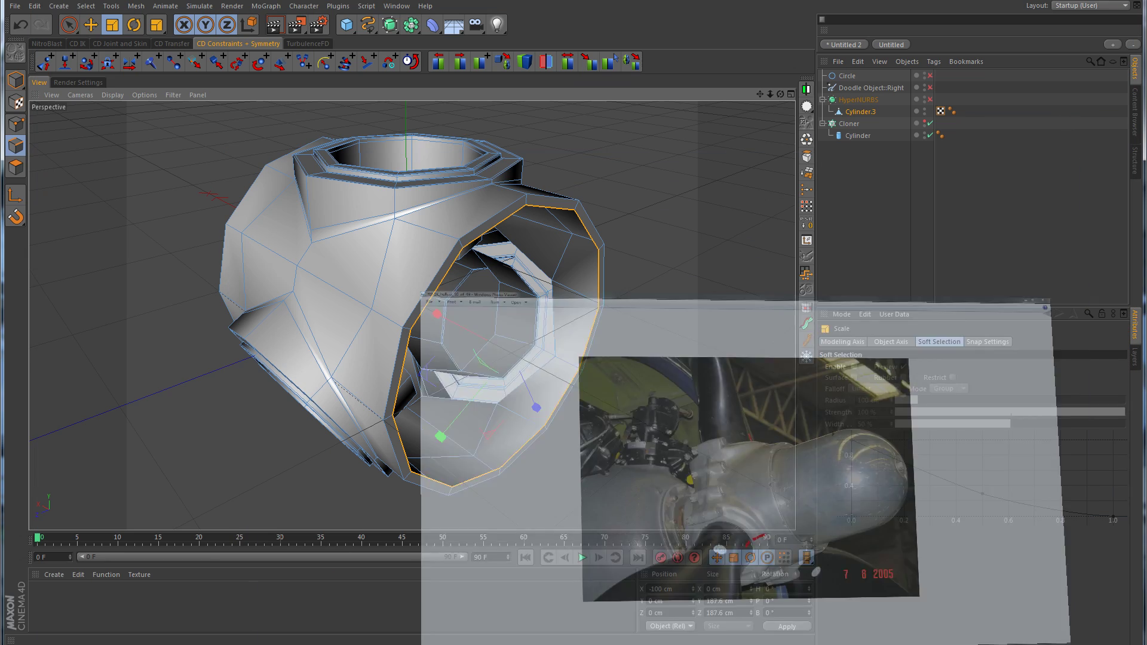
Extrude the front opening's edge loop back into the hub to X about -92.96 cm and scale it down to about 180.96 cm.
left_click(91, 24)
left_click_drag(478, 349, 568, 335, "alt")
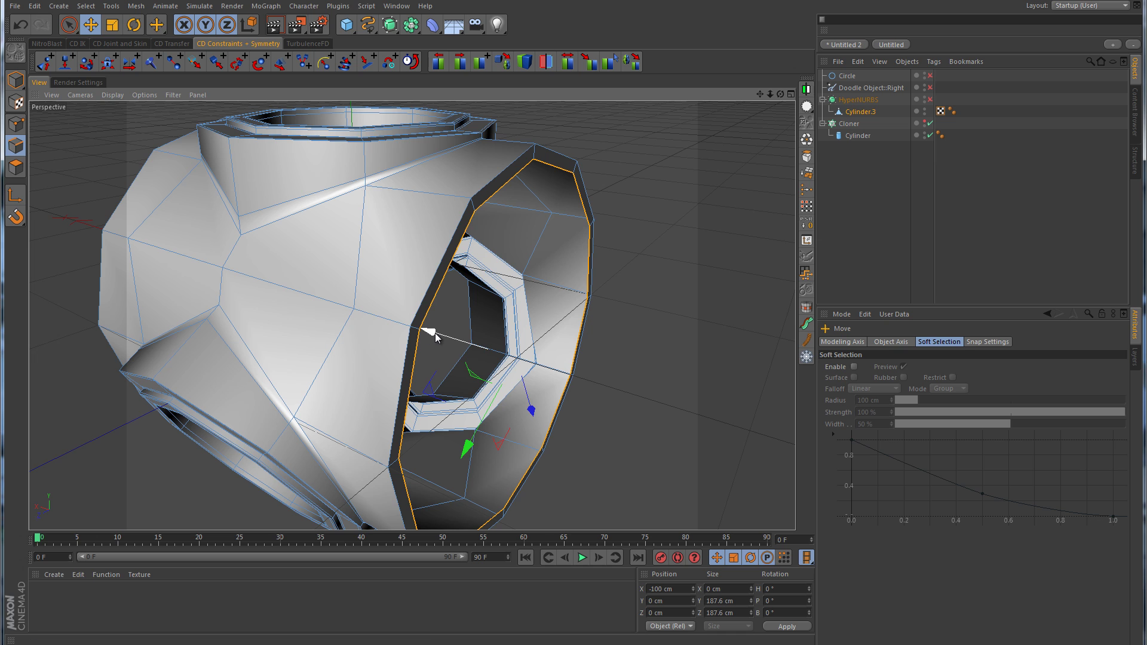
left_click_drag(435, 332, 422, 333)
left_click(112, 24)
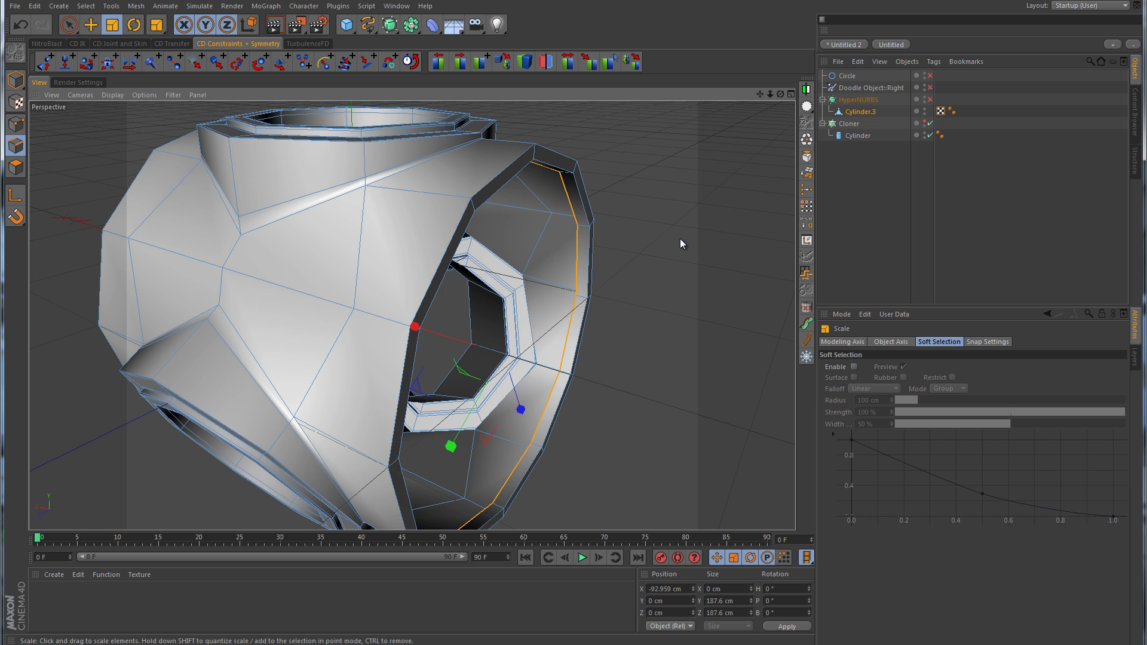
left_click_drag(675, 239, 691, 284)
Bring the inner rim loop forward to X about -95.43 cm and extrude it out of the hub to X about -204.98 cm.
left_click(90, 25)
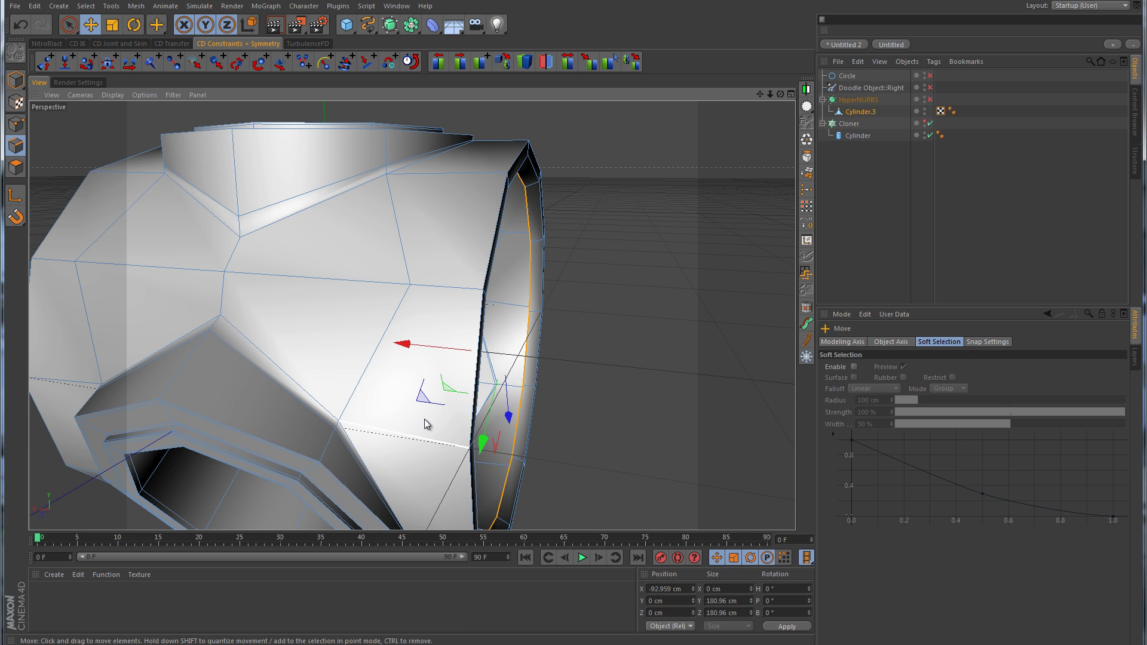
left_click_drag(410, 345, 472, 305)
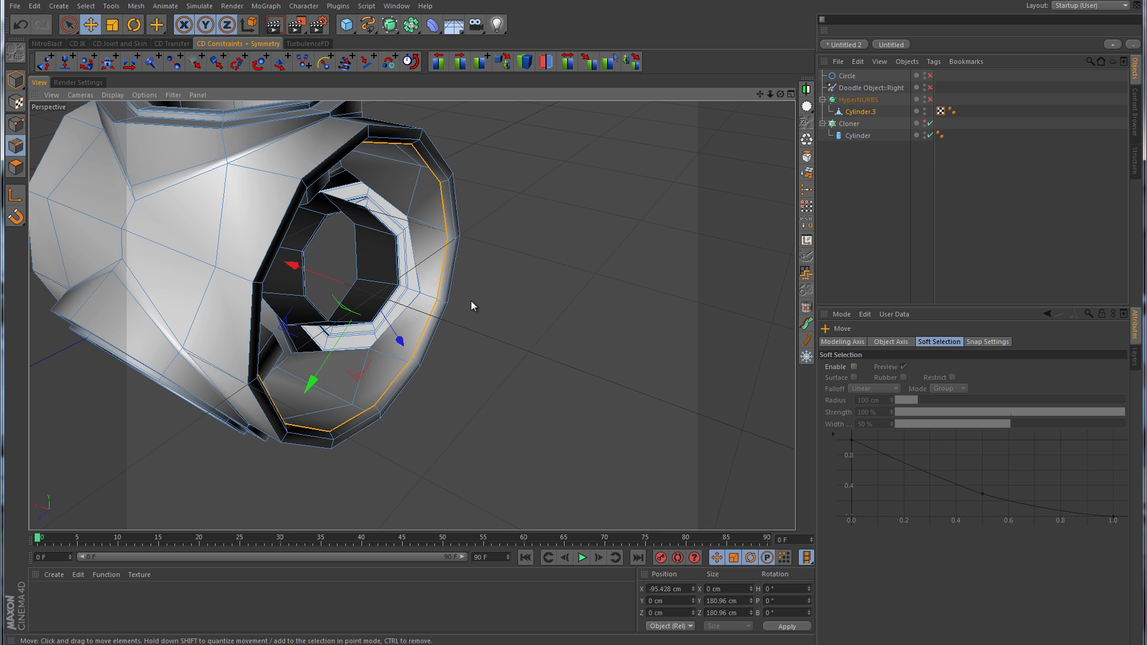
left_click_drag(292, 267, 421, 318)
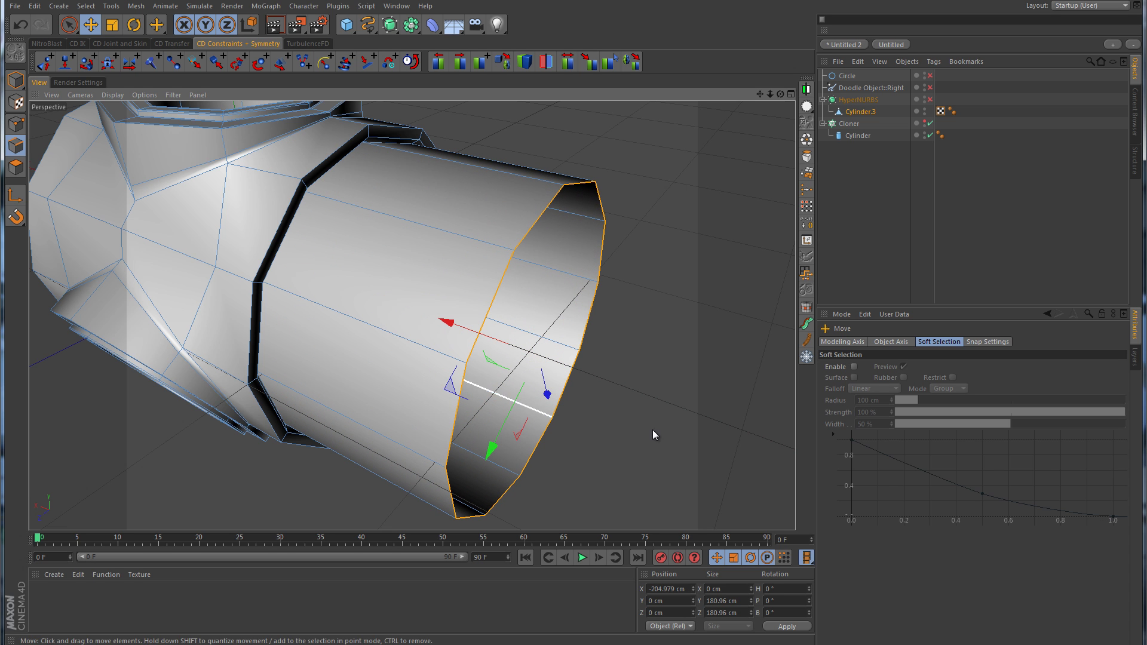
Compare the nose length with the propeller reference photo and pull the front edge loop back to X about -181.81 cm.
left_click(956, 644)
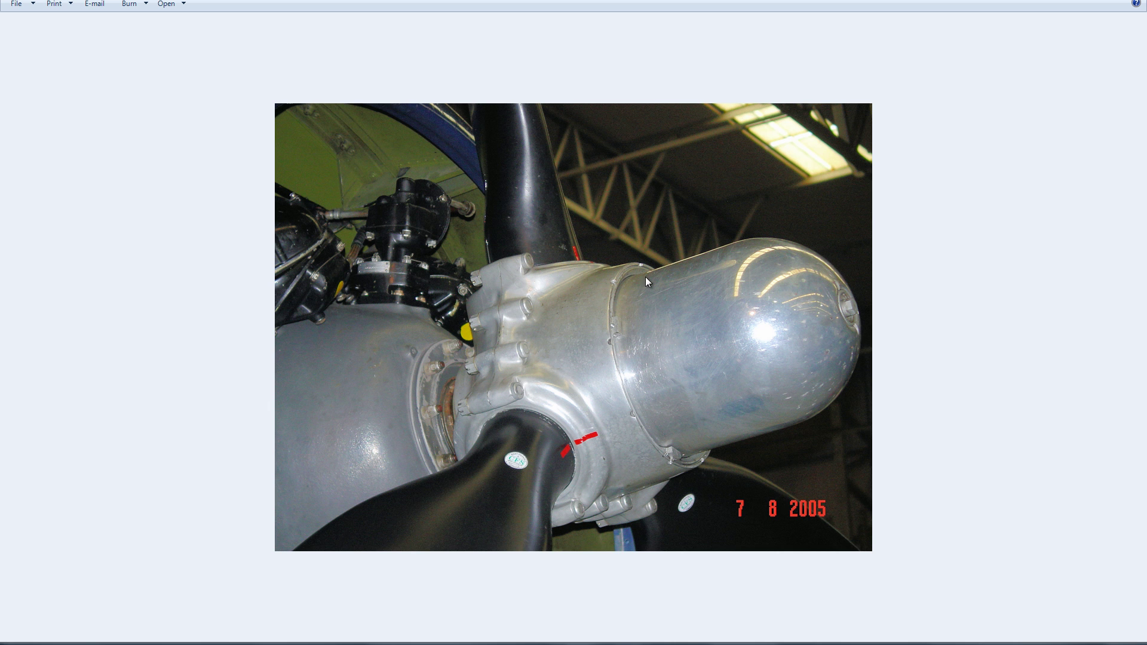
key("alt+Tab")
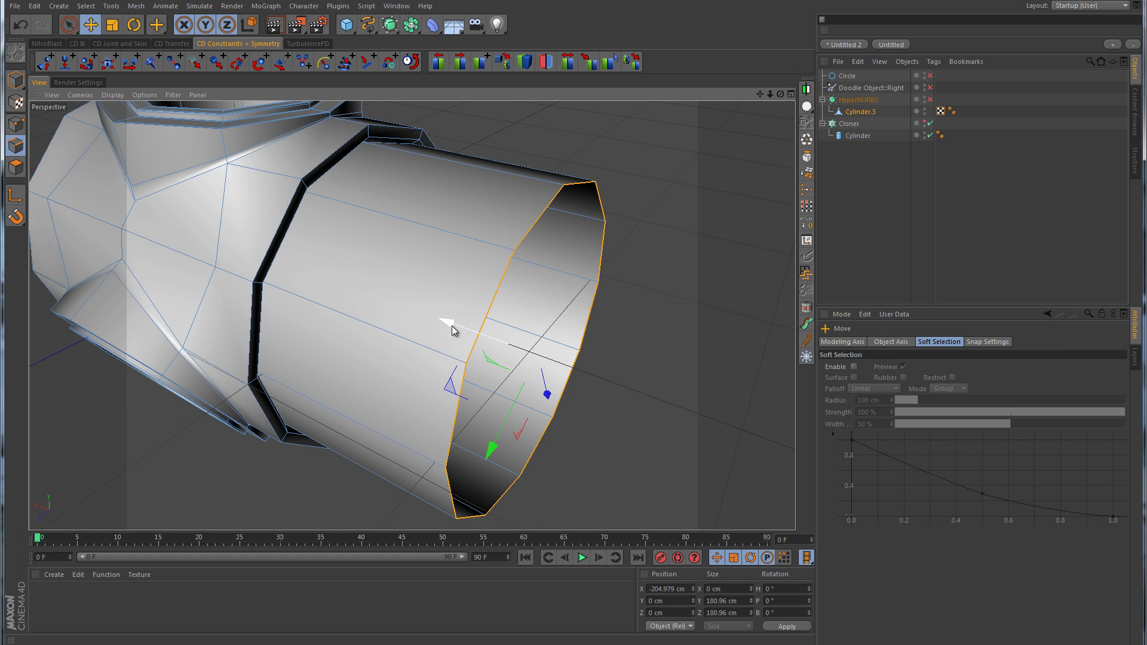
left_click_drag(452, 327, 412, 328)
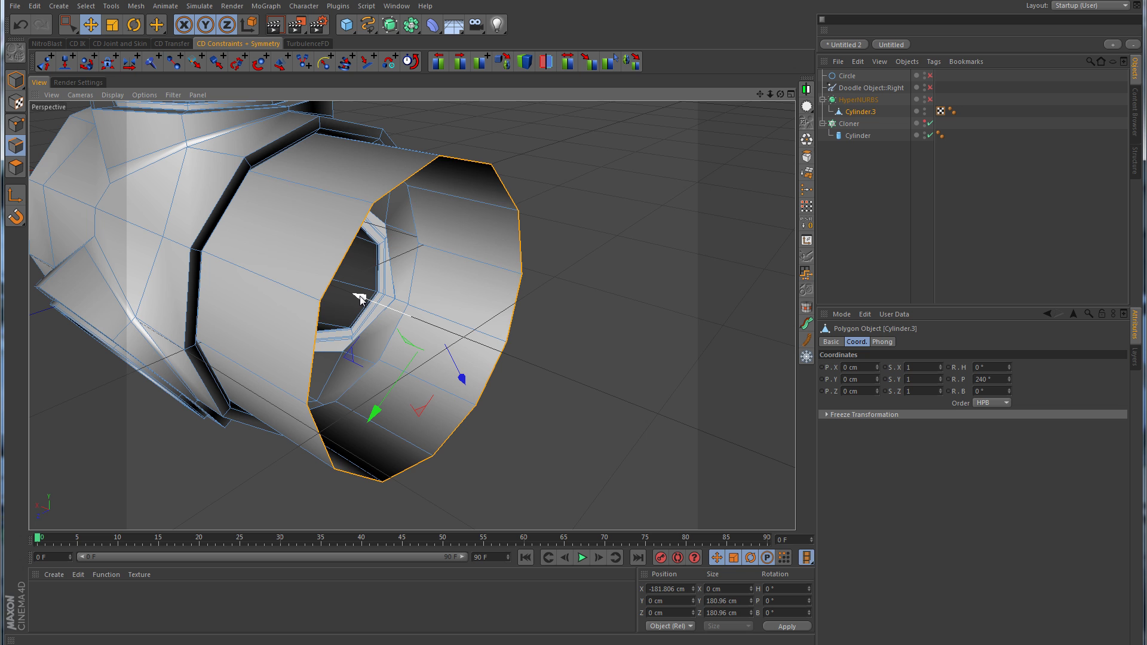
Extrude a second nose segment from the front edge loop, ending at X about -227.01 cm.
left_click_drag(360, 299, 411, 324)
mouse_move(501, 368)
left_mouse_down("alt")
mouse_move(602, 354)
mouse_move(517, 379)
left_mouse_up("alt")
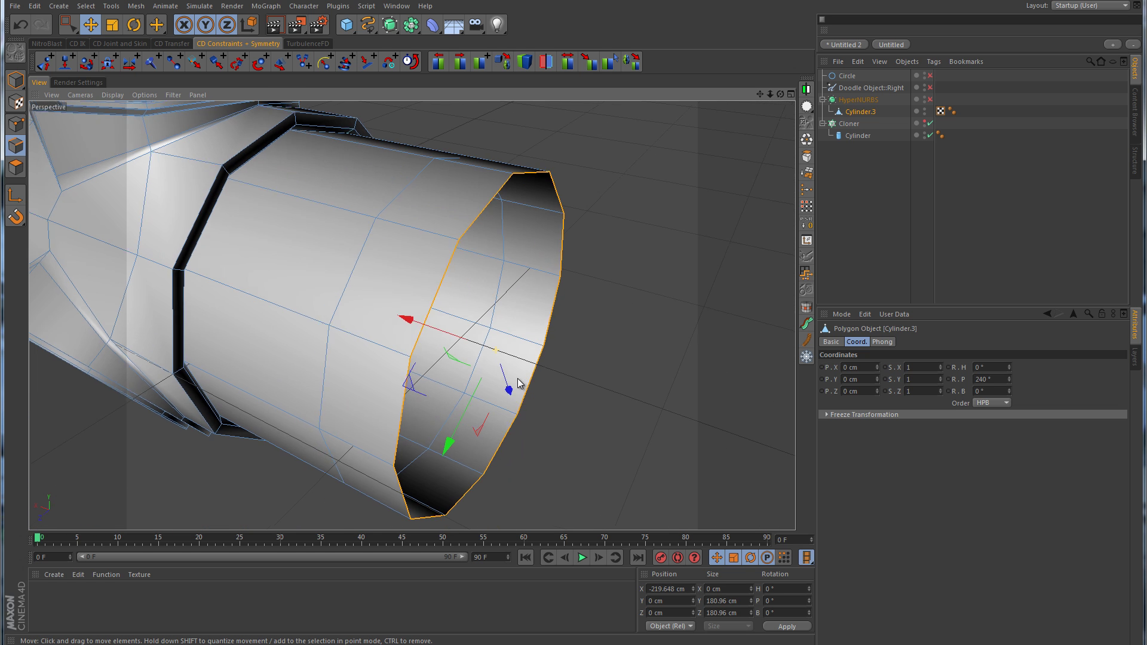
left_click_drag(410, 323, 425, 325)
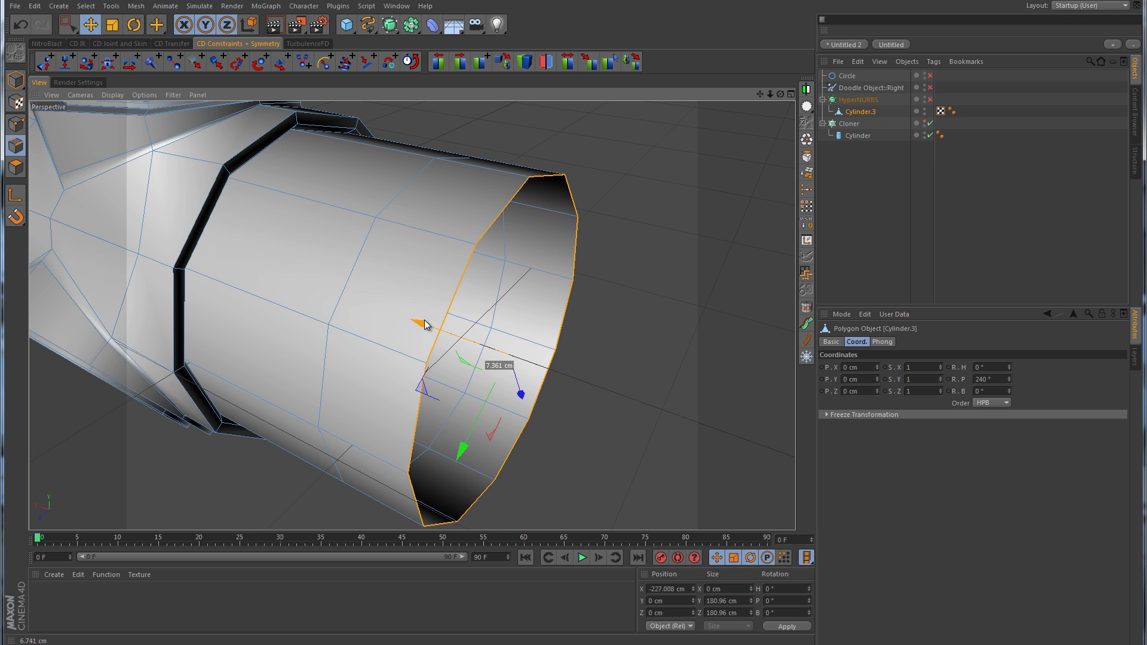
Collapse the nose's front edge loop into a single point to close the opening.
scroll(596, 368, "down", 4)
left_click_drag(596, 368, 514, 349, "alt")
middle_click_drag(514, 349, 396, 354, "alt")
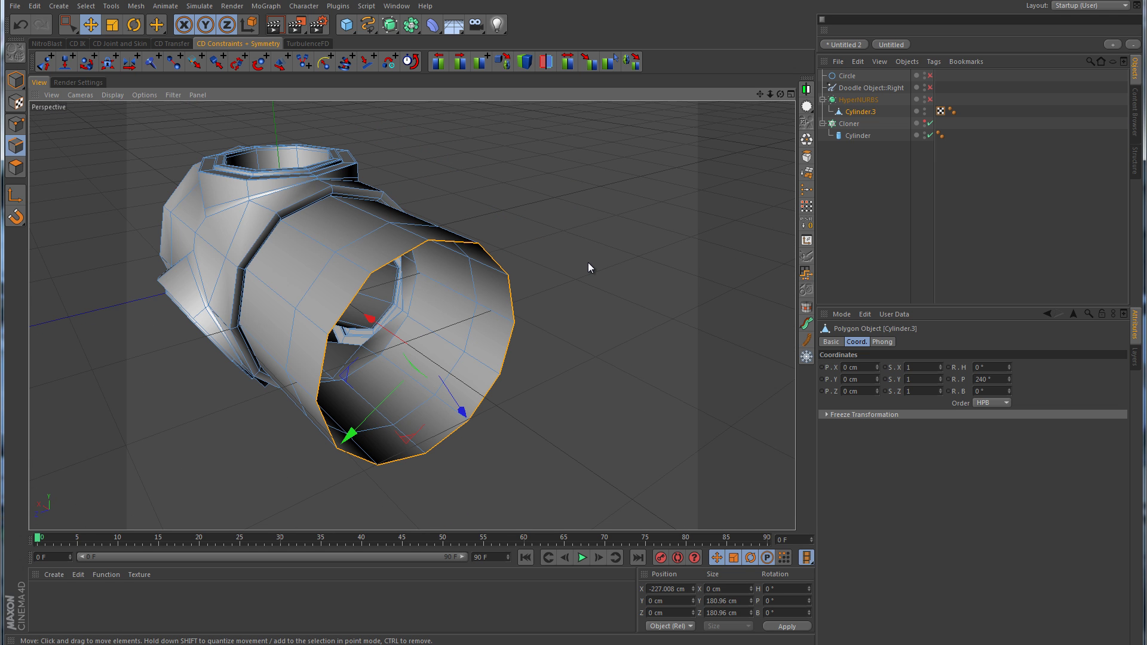
key("u")
key("c")
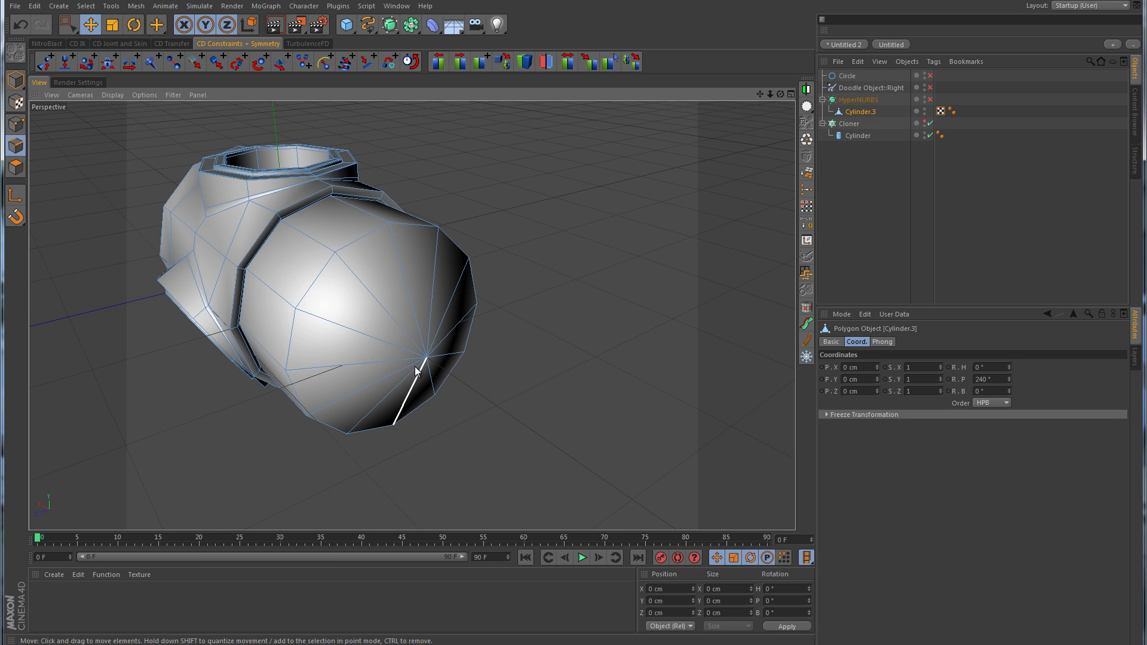
Select the nose's tip point in Points mode and bevel it into a small ring of points.
left_click(16, 124)
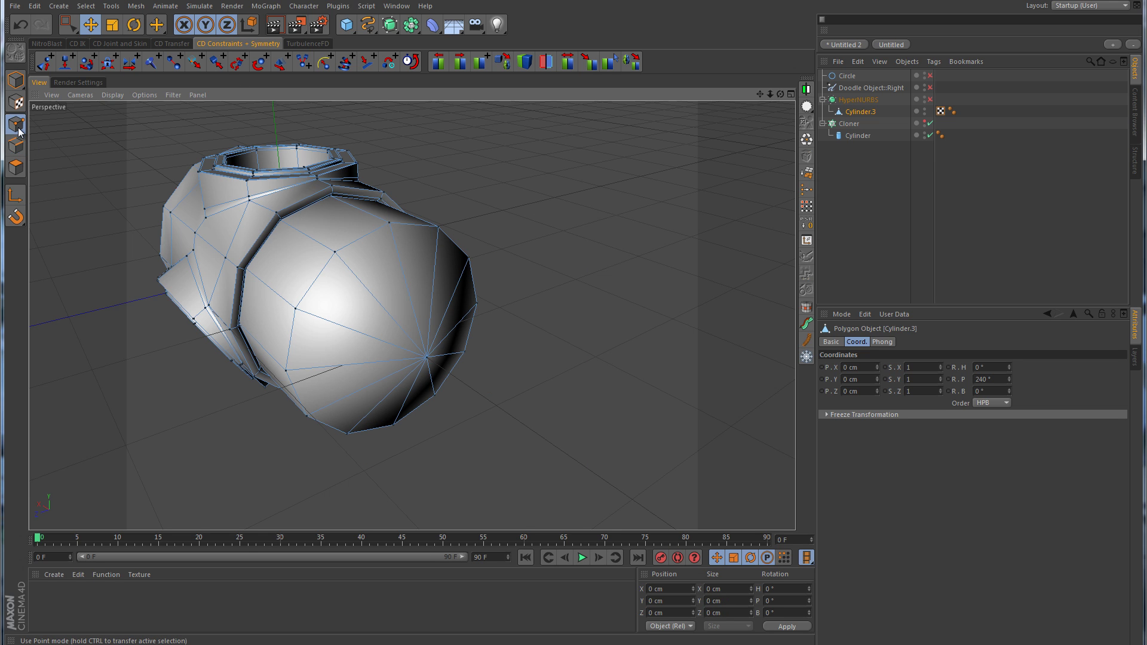
left_click(428, 359)
scroll(428, 360, "up", 5)
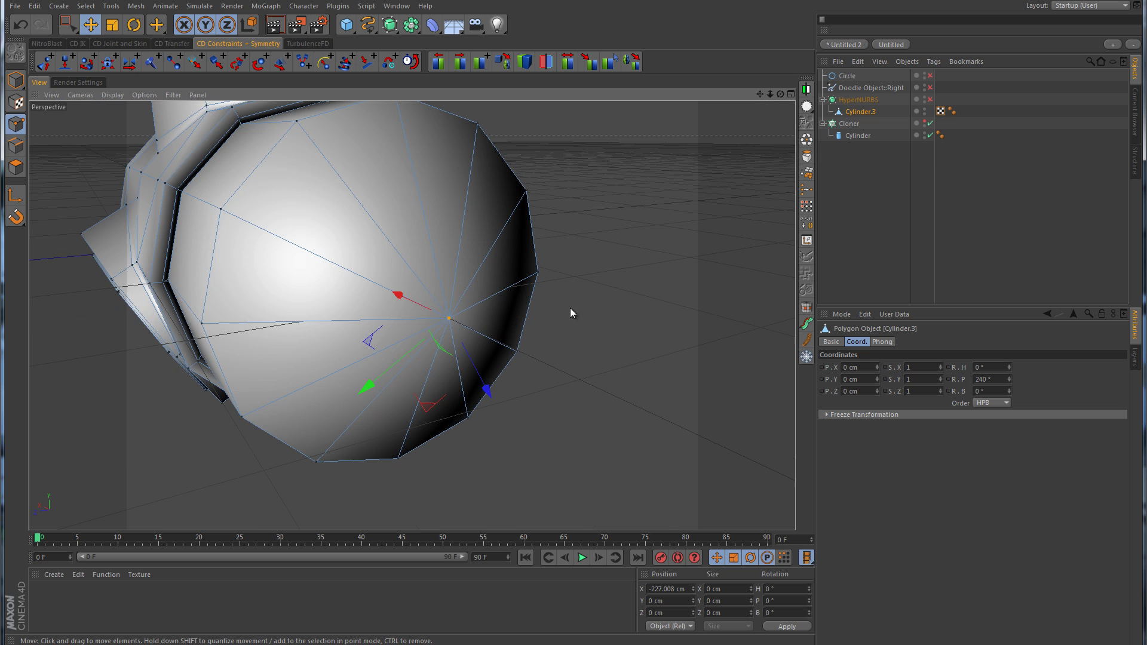
right_click(579, 282)
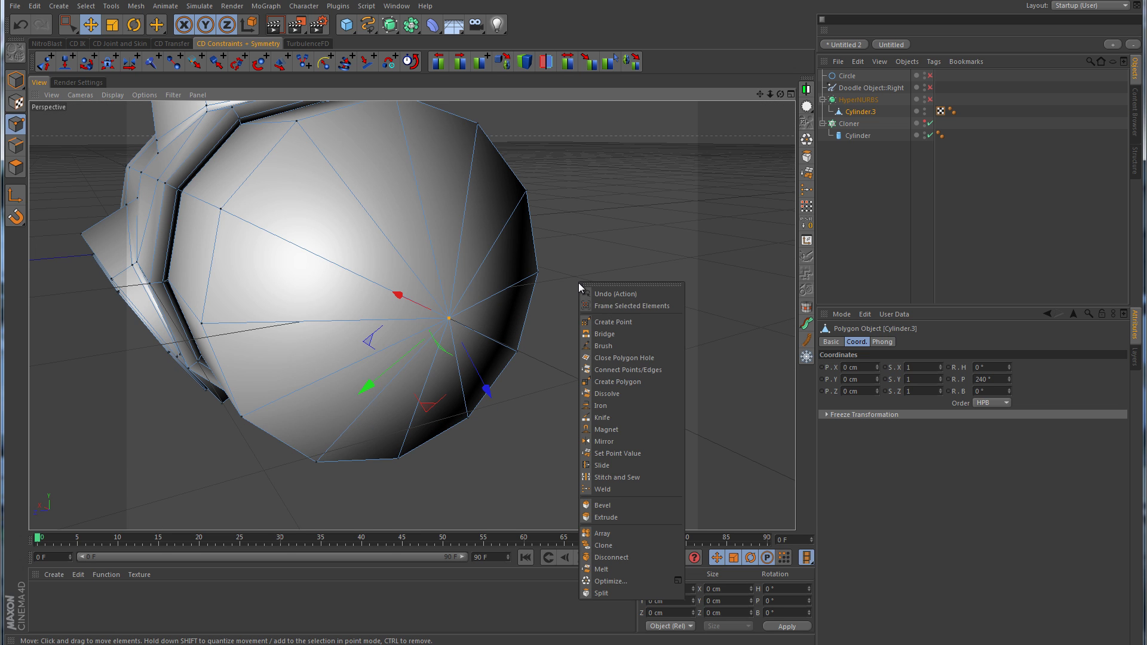
left_click(585, 506)
left_click_drag(511, 485, 612, 326)
Enable HyperNURBS smoothing and cut an edge loop around the nose's straight section at about 45 % with the Knife in Loop mode.
key("space")
right_click(603, 355)
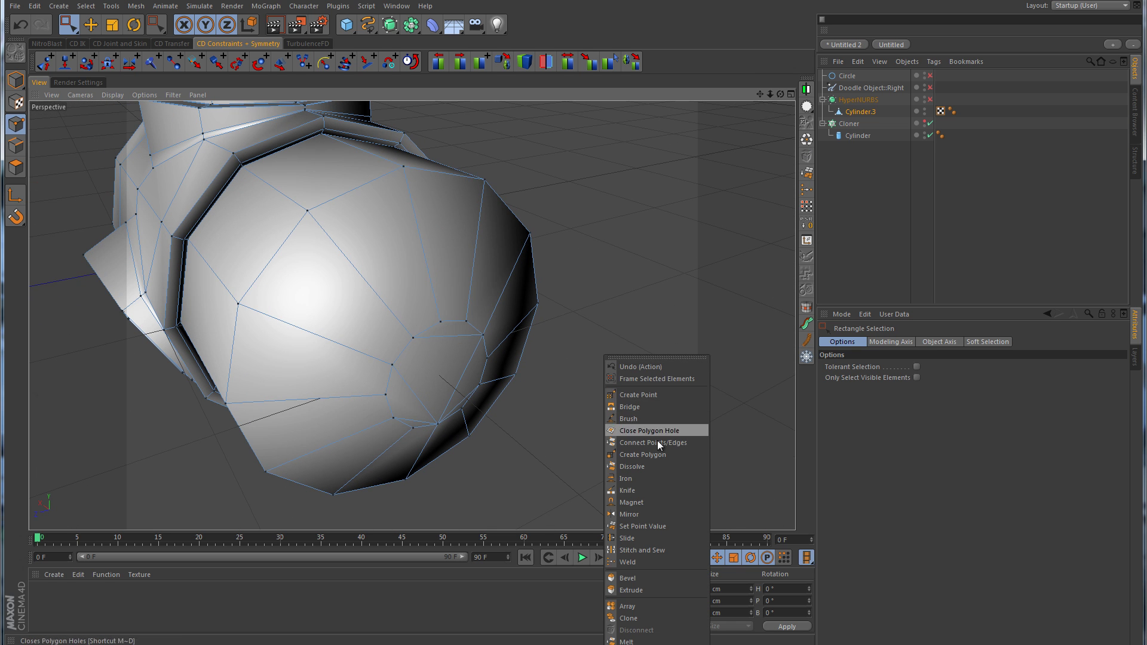
left_click(633, 490)
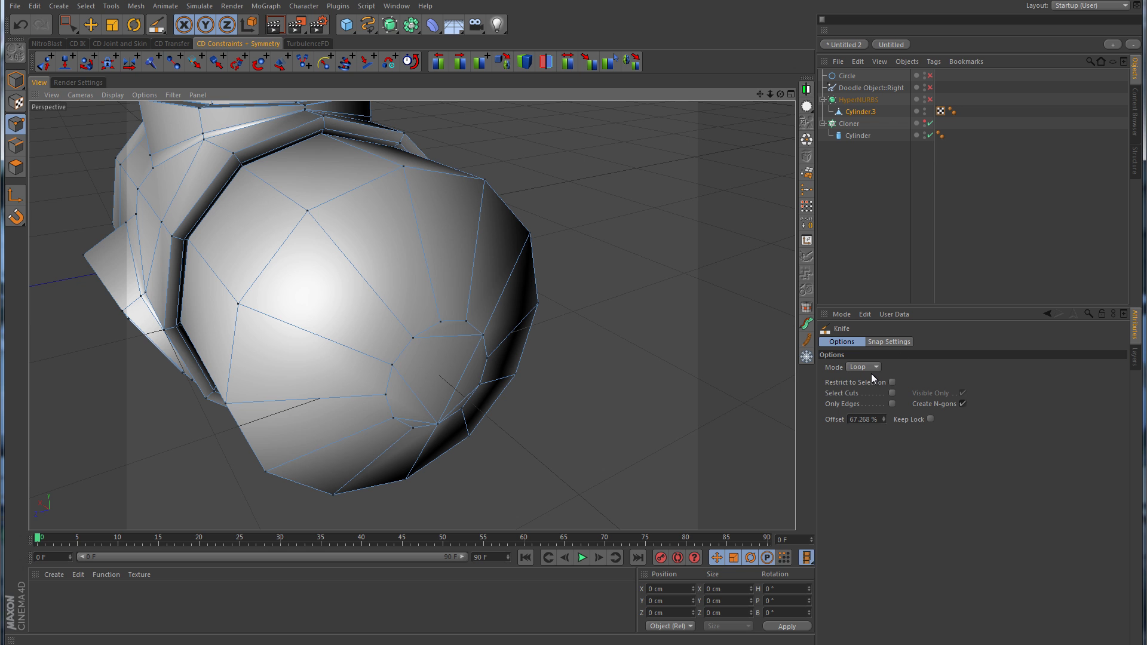
left_click_drag(681, 294, 727, 328, "alt")
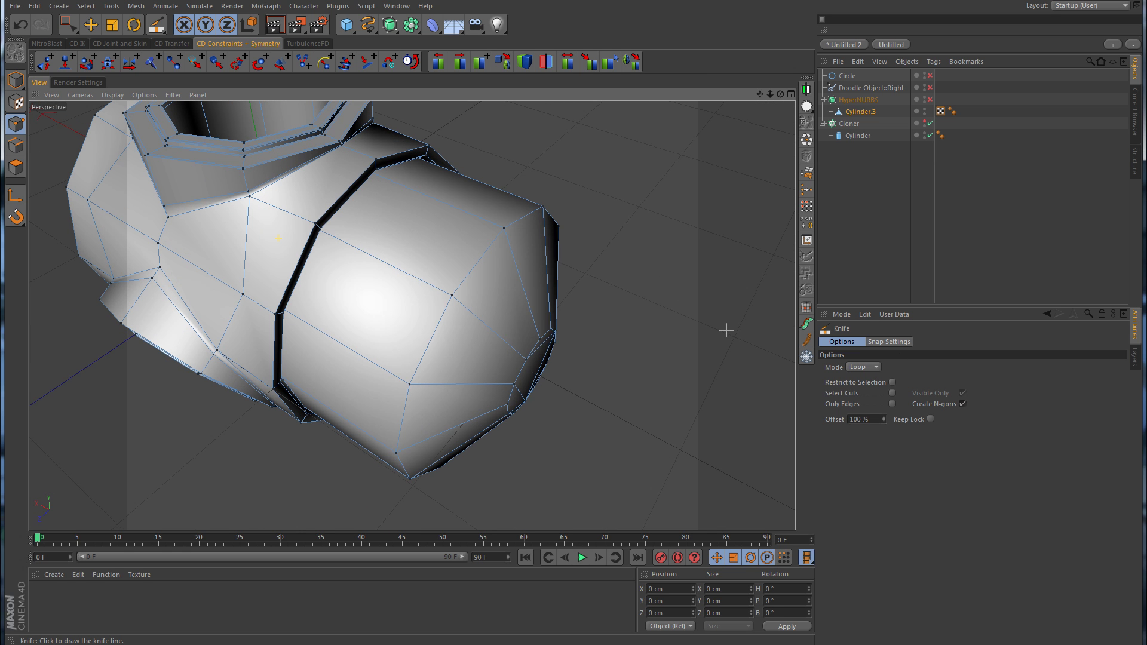
left_click(444, 281)
left_click(930, 100)
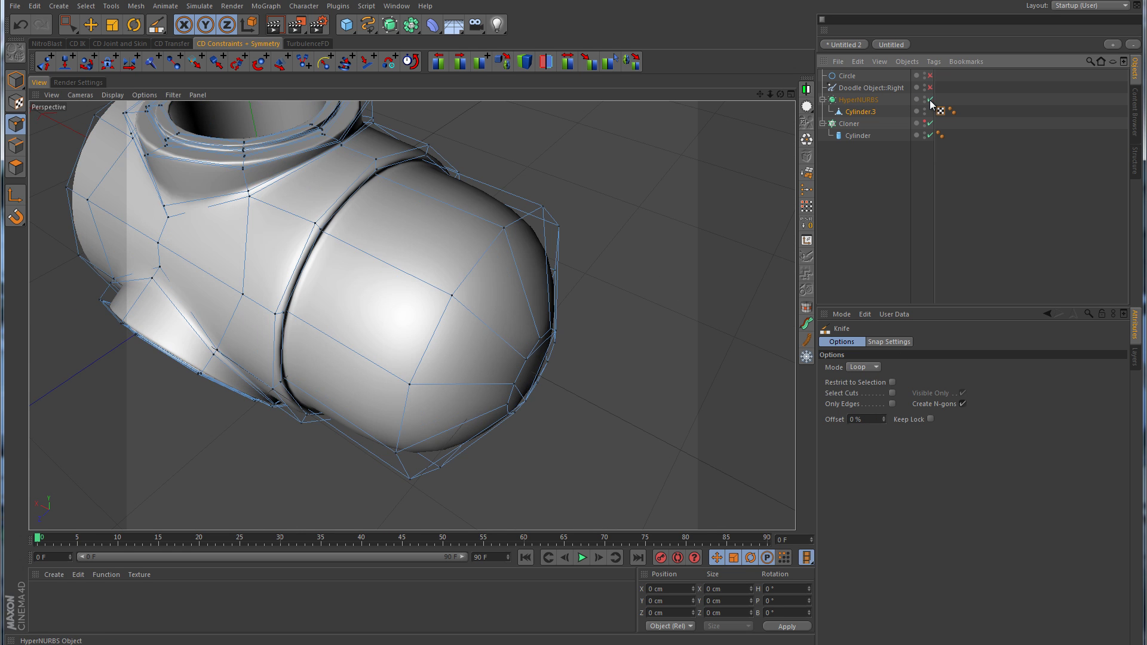
left_click_drag(610, 257, 625, 206, "alt")
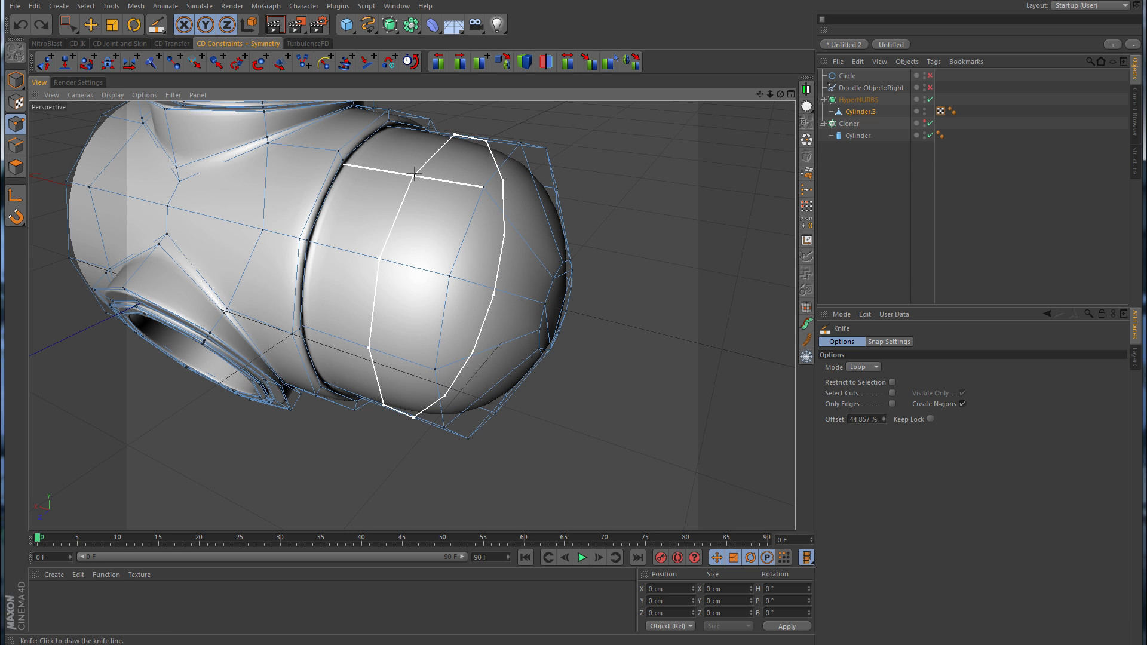
left_click(415, 175)
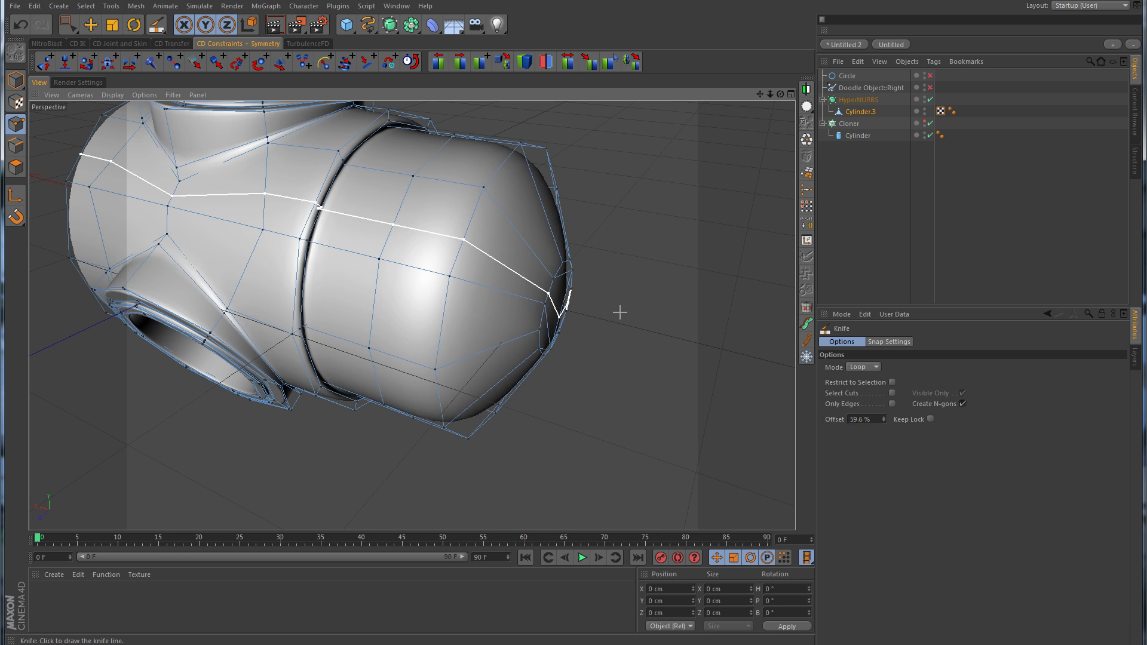
Cut another edge loop about midway between the nose's shoulder and its beveled tip.
left_click_drag(620, 313, 583, 245, "alt")
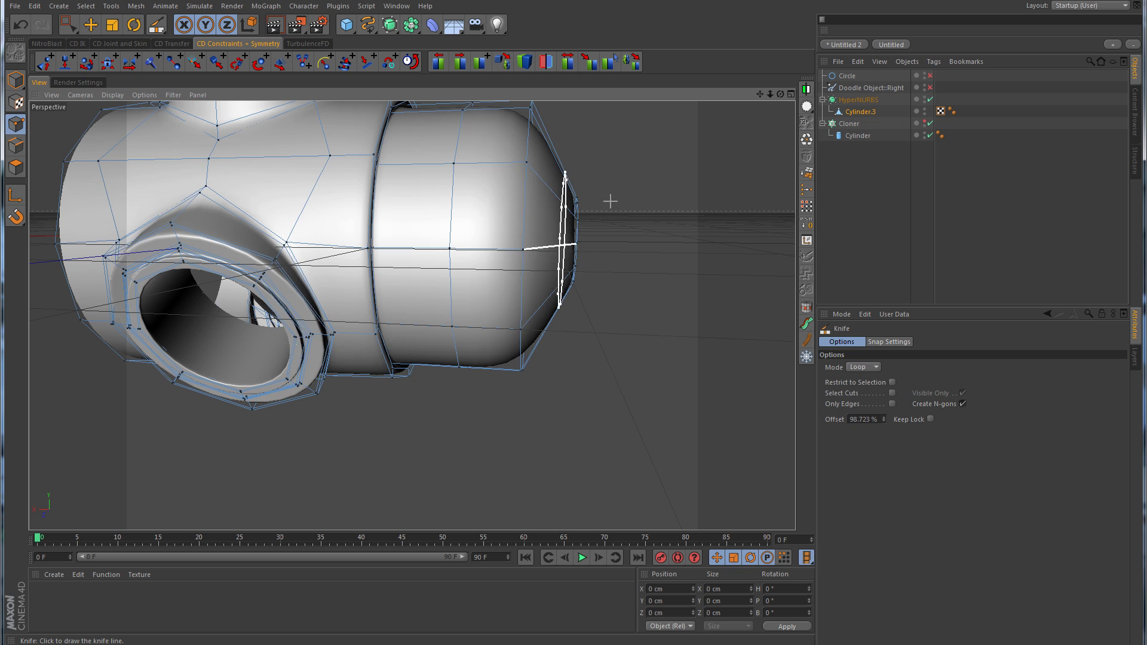
left_click_drag(610, 197, 587, 202, "alt")
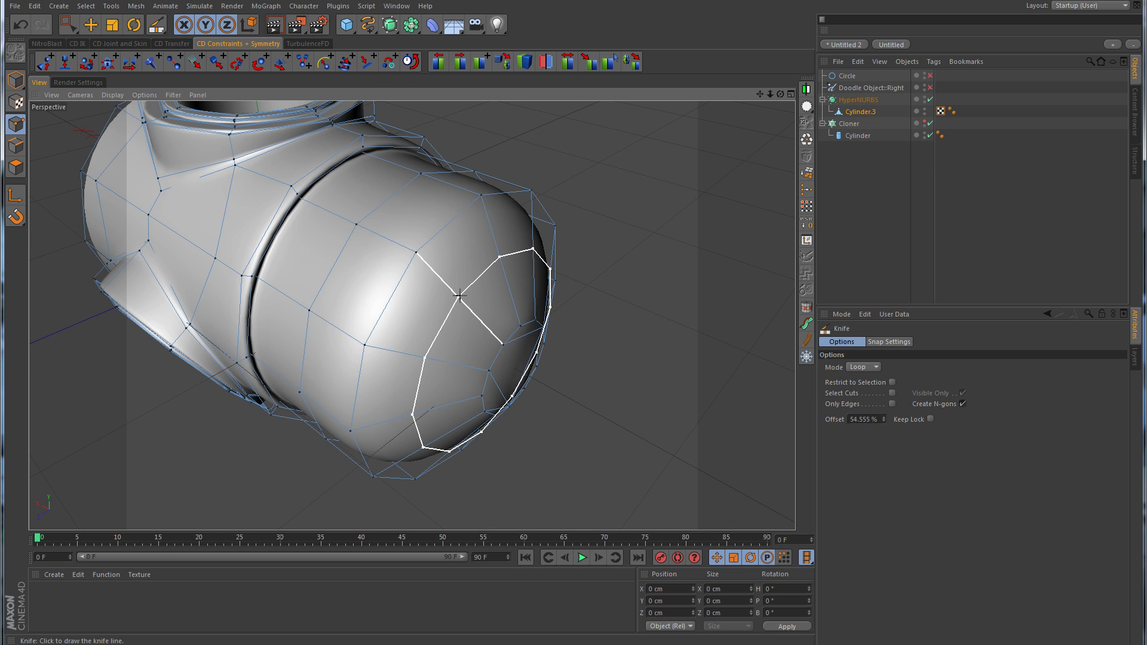
left_click(463, 297)
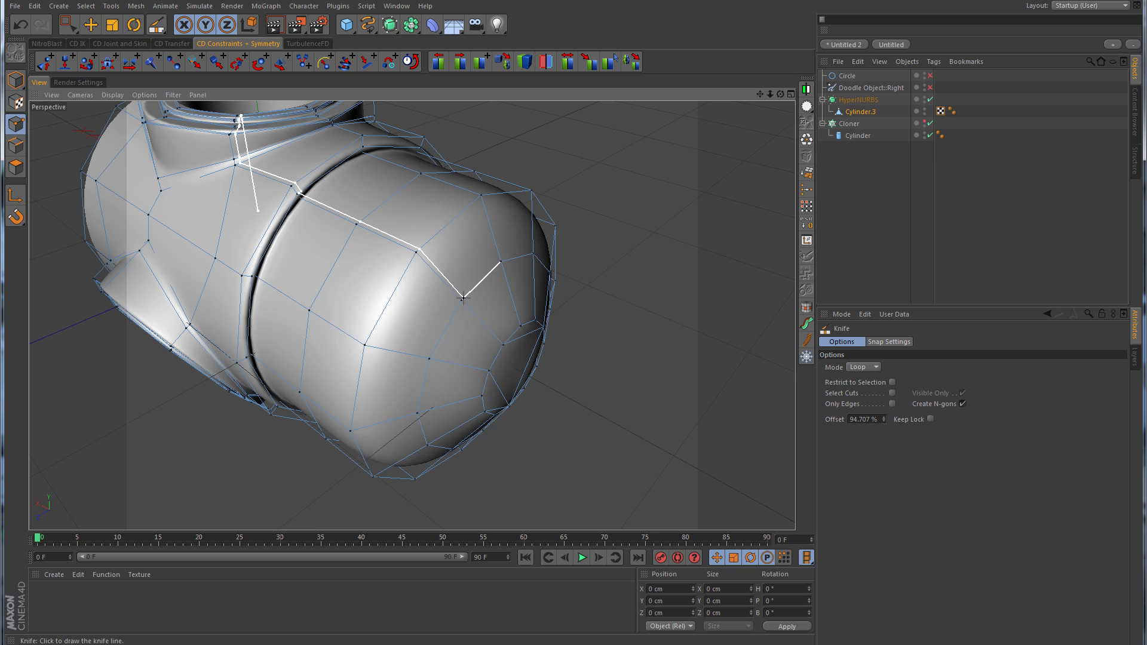
In the Front view, rectangle-select Cylinder.3's ring of points between the nose's shoulder and tip and scale it outward to about 145.8 cm.
left_click_drag(568, 304, 646, 309, "alt")
key("t")
middle_click(645, 310)
middle_click(514, 390)
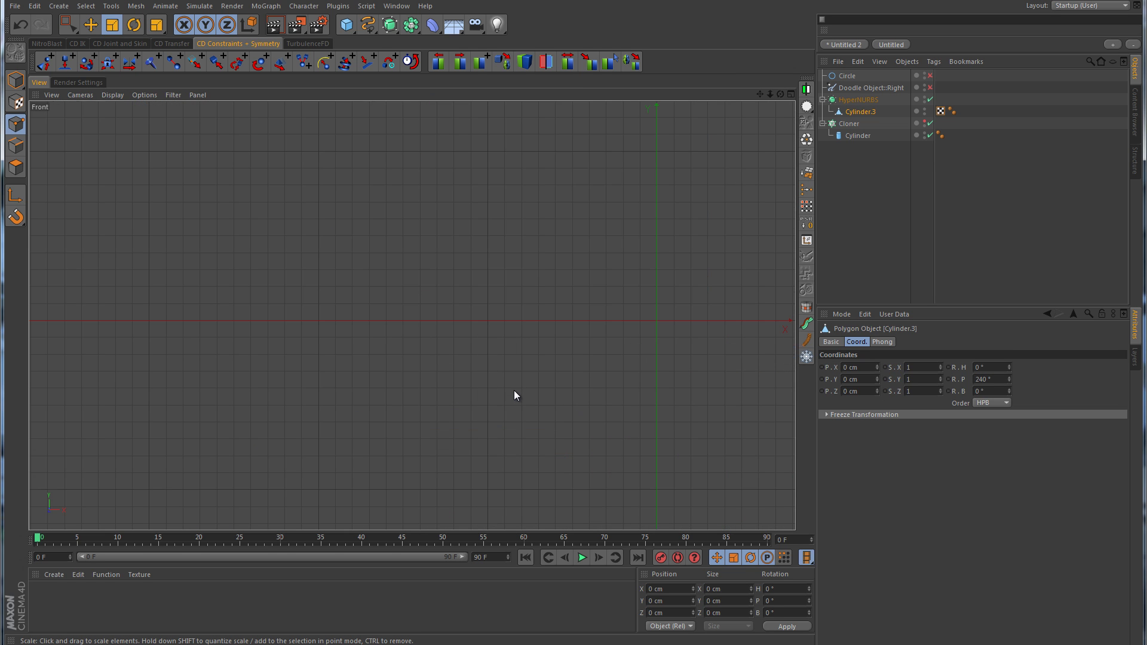
left_click(1035, 175)
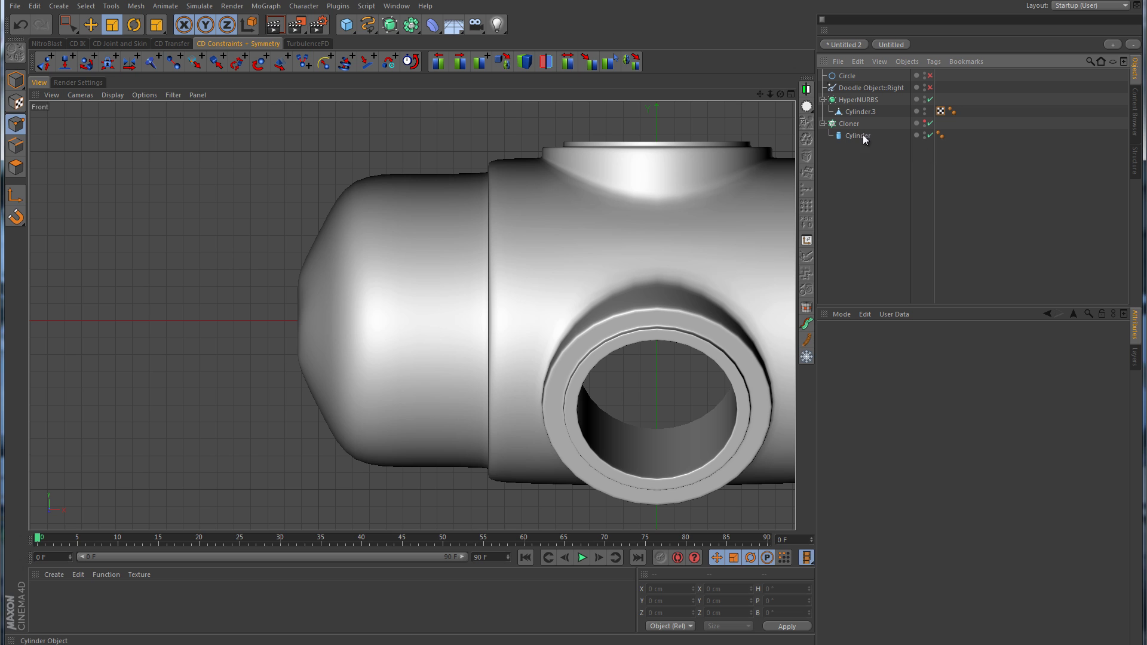
left_click(863, 112)
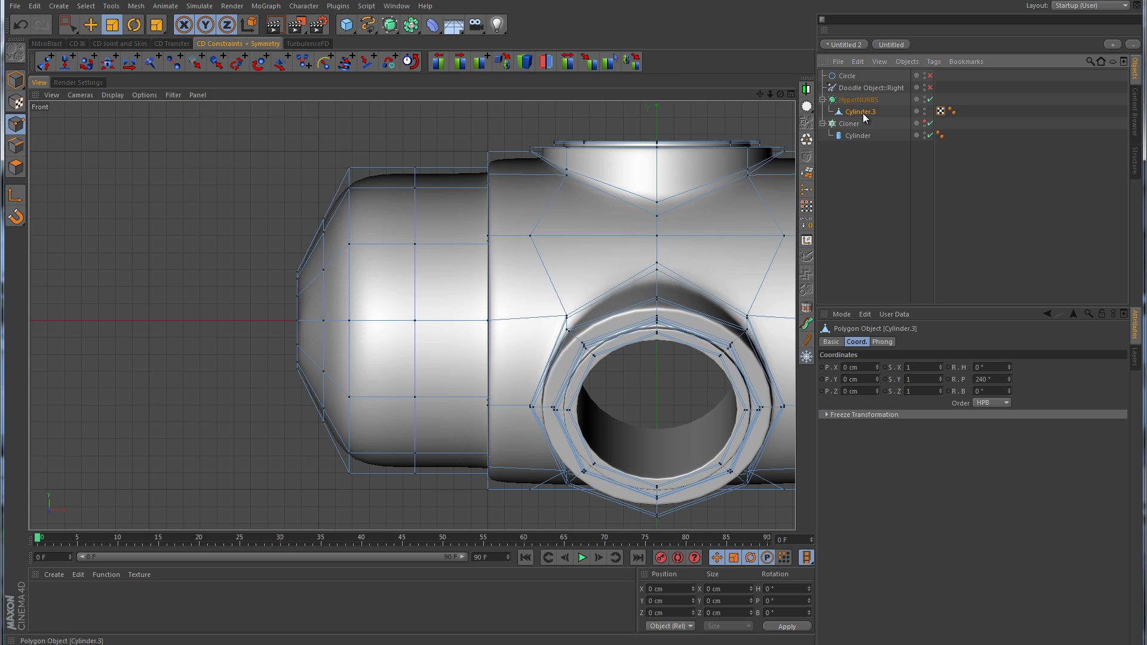
left_click(69, 26)
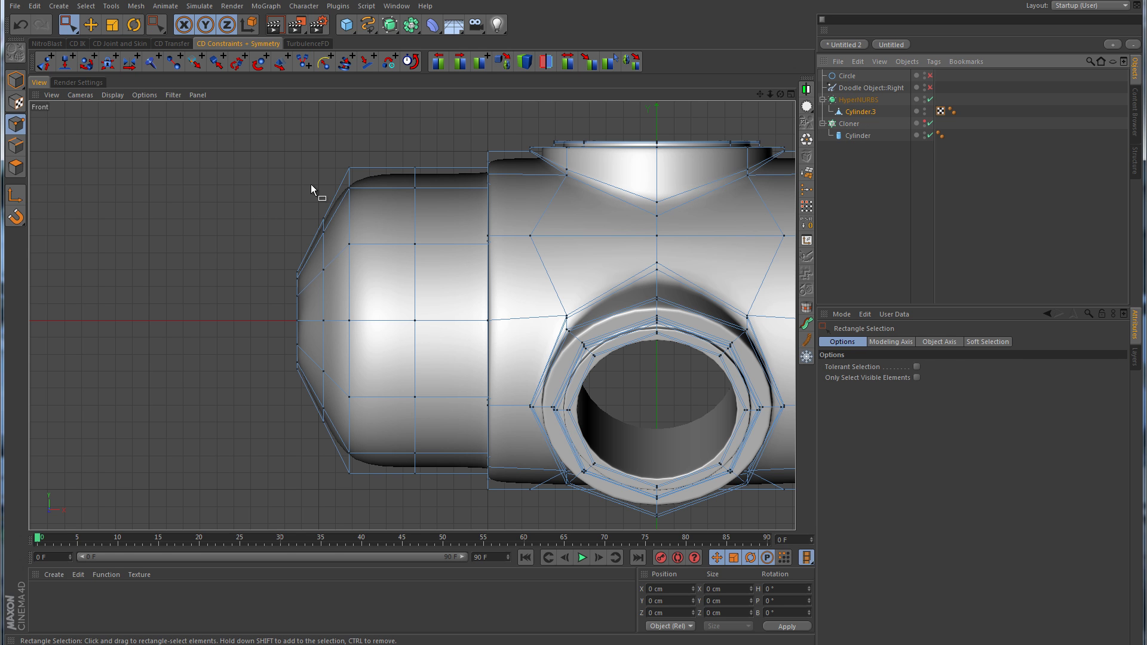
left_click_drag(312, 191, 333, 447)
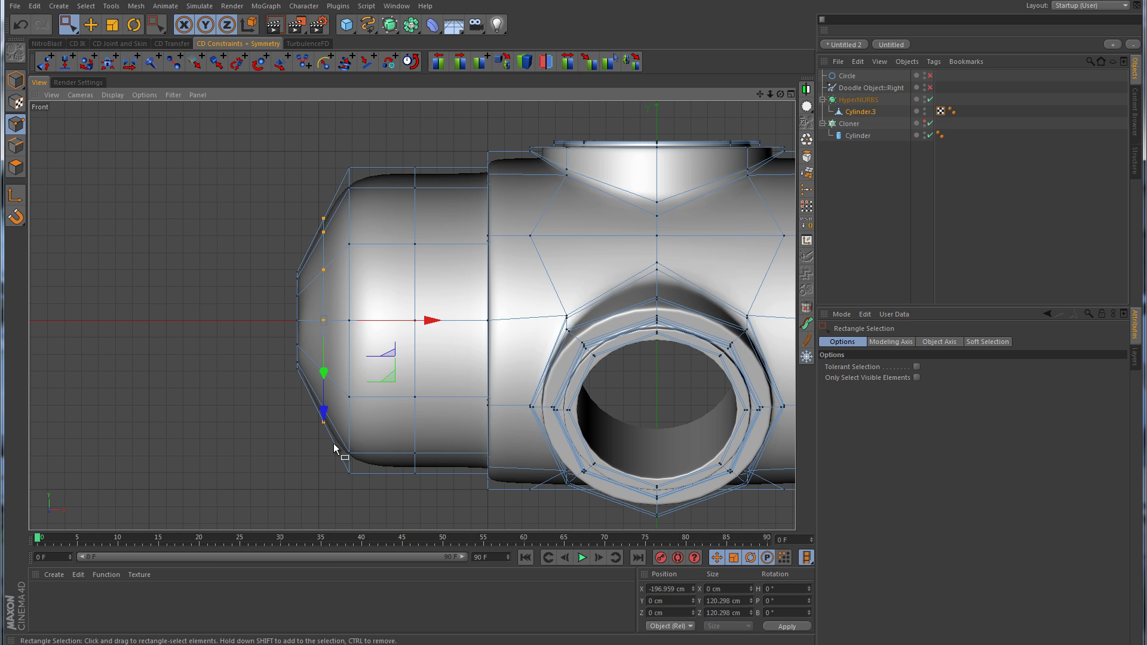
left_click(119, 25)
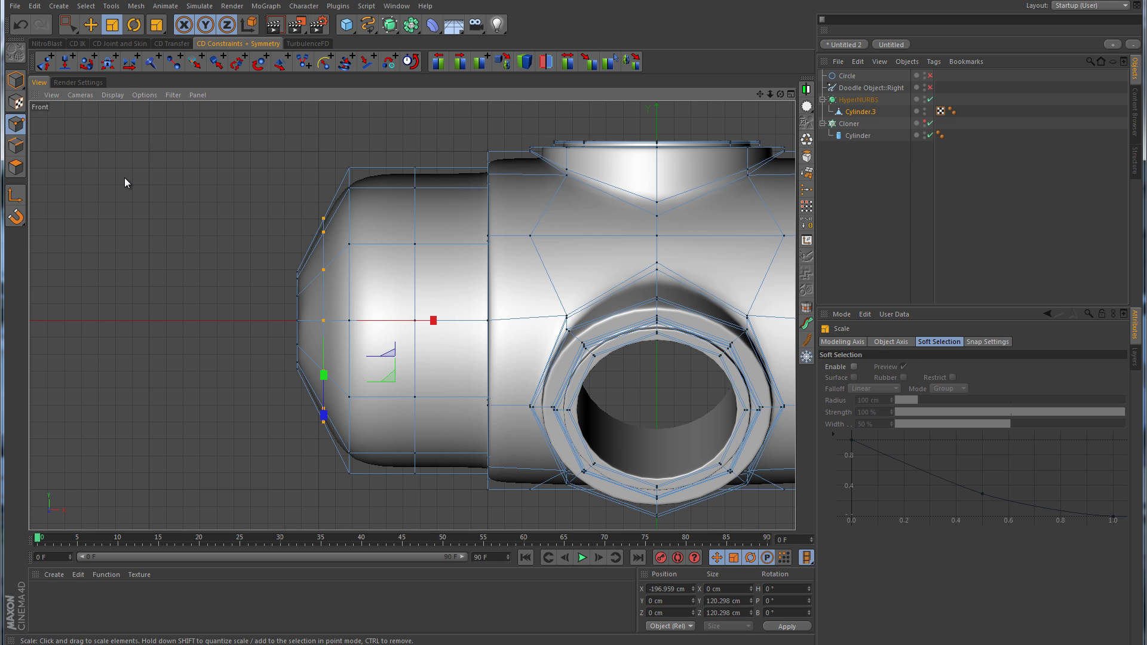
left_click_drag(125, 178, 231, 156)
left_click(861, 230)
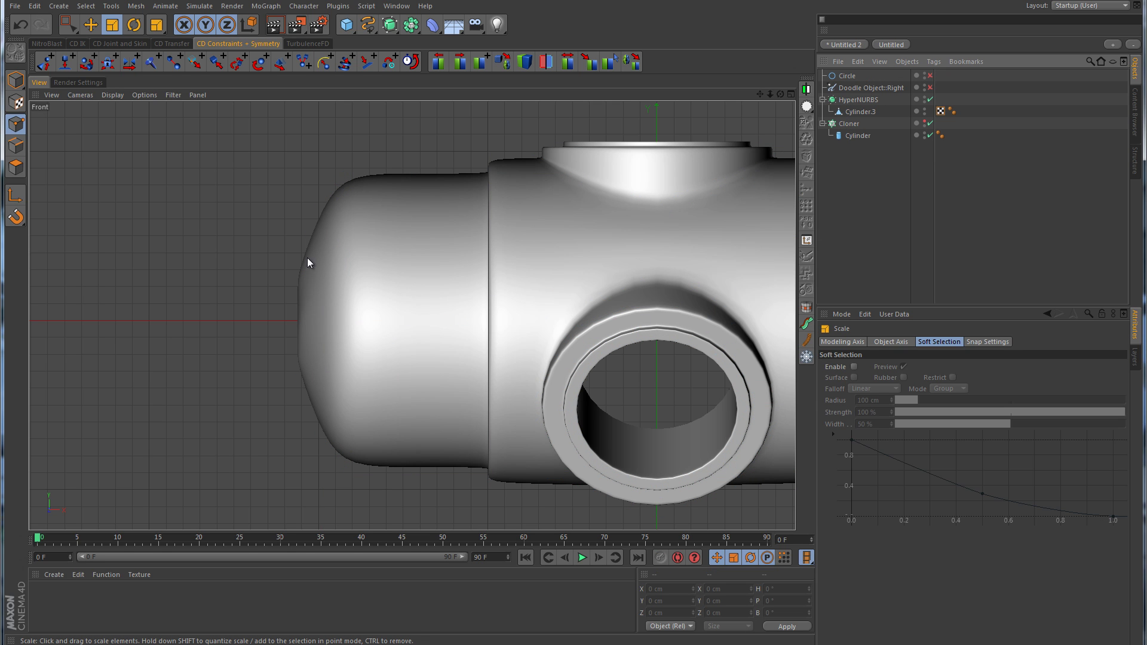
Inspect the smoothed nose in the Perspective view, select Cylinder.3 and disable HyperNURBS smoothing to expose the tip's mesh.
middle_click(500, 322)
middle_click(285, 228)
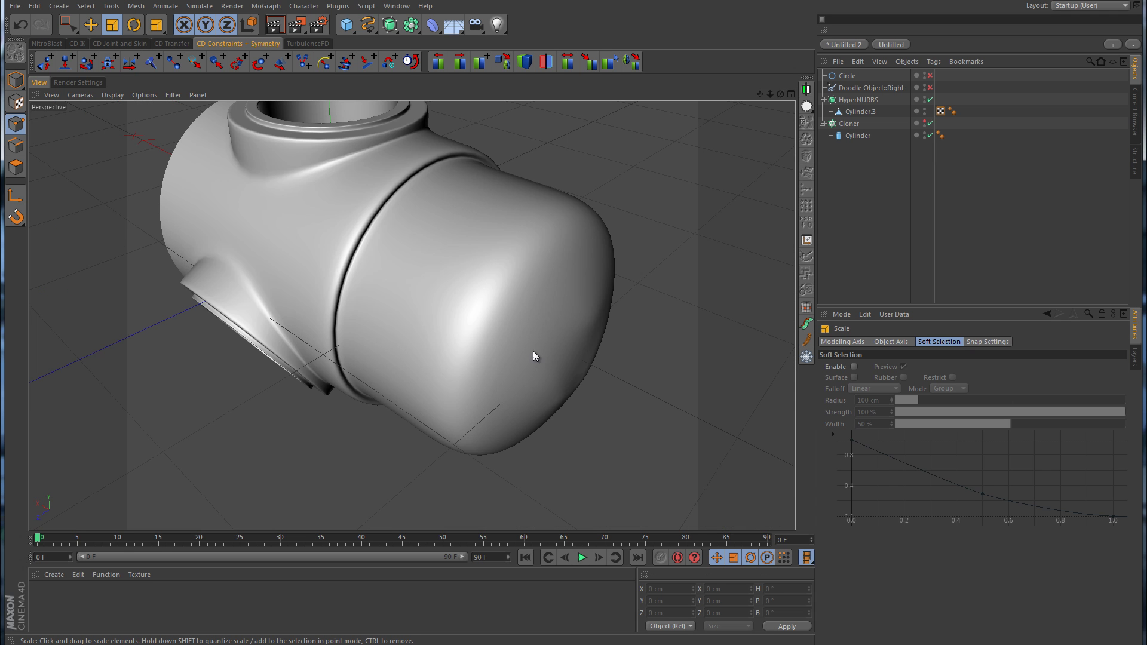
mouse_move(535, 356)
left_mouse_down("alt")
mouse_move(576, 359)
mouse_move(553, 343)
left_mouse_up("alt")
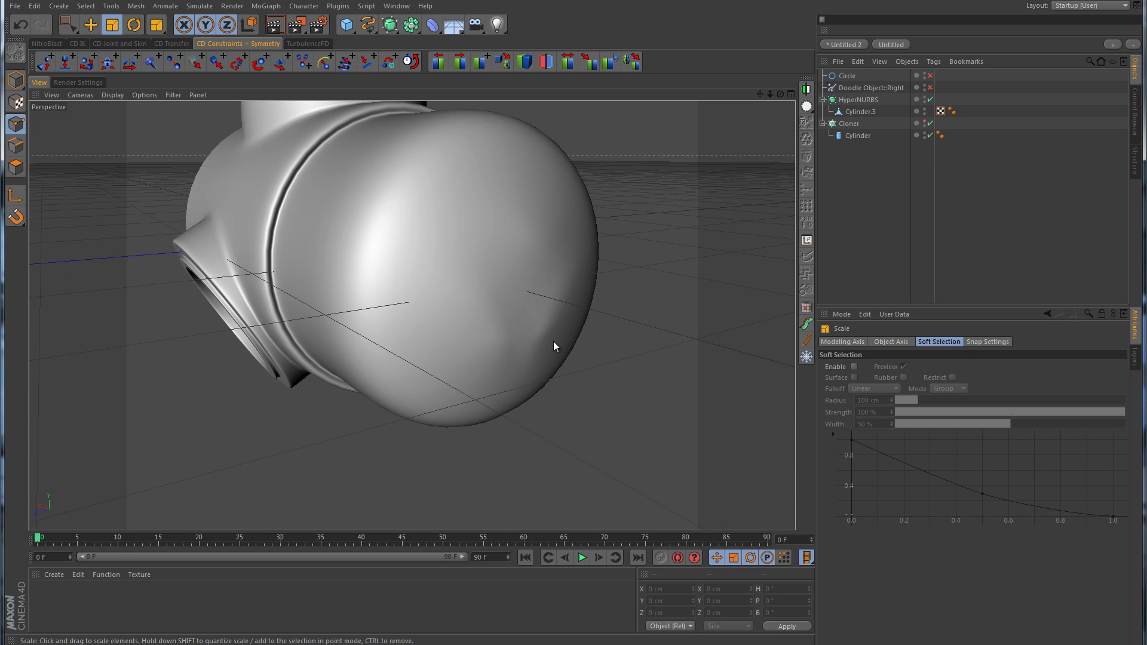
left_click(870, 113)
left_click(930, 99)
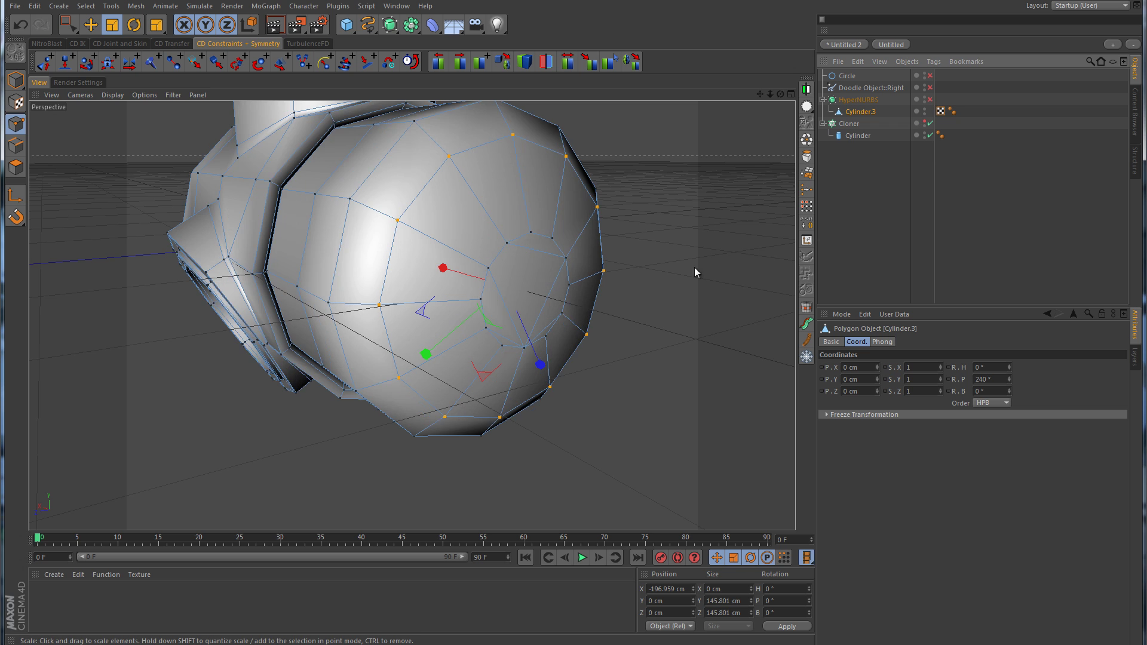
scroll(695, 267, "up", 3)
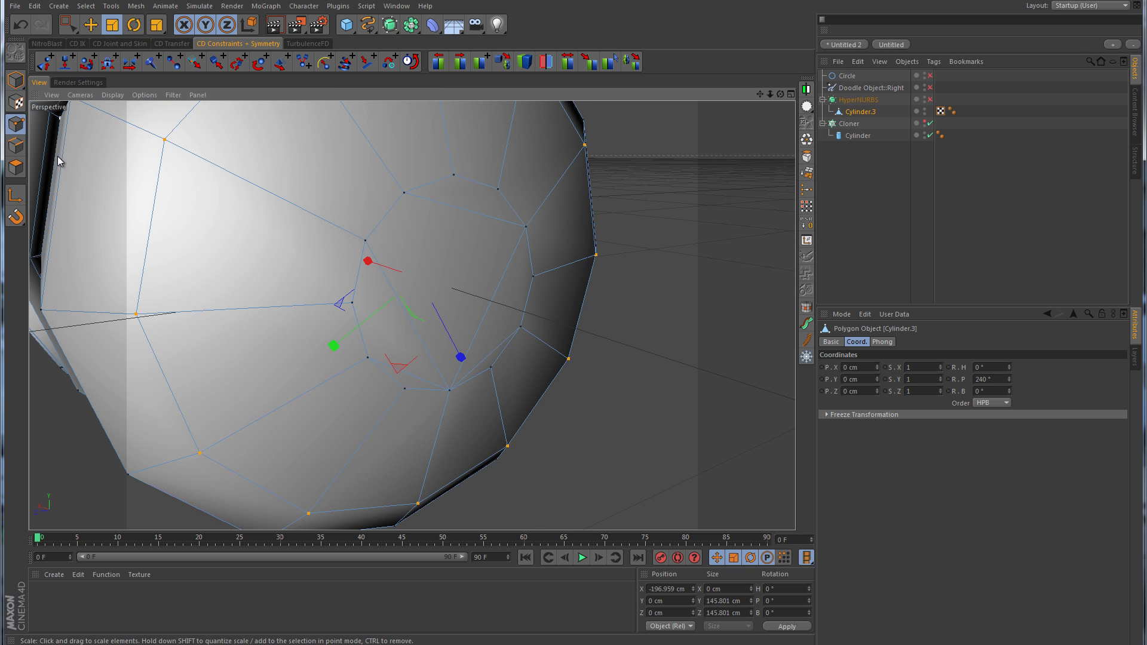
Loop-select the edge ring around the nose's end cap on Cylinder.3, fill-select the enclosed polygons and delete them.
left_click(16, 146)
key("u")
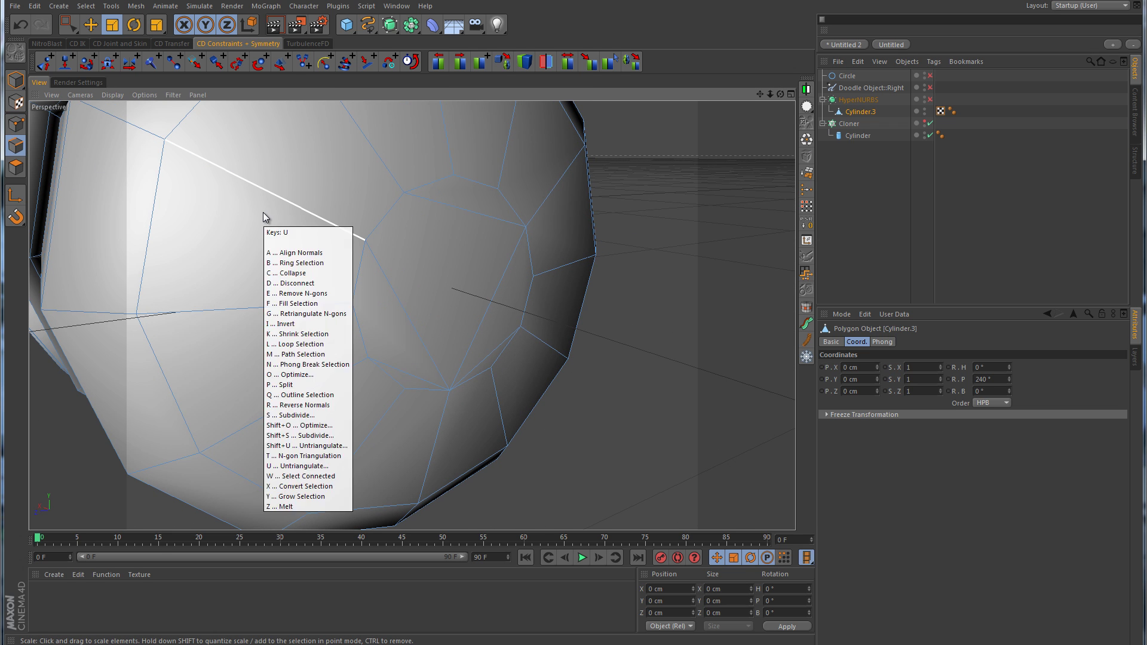
key("l")
left_click(404, 204)
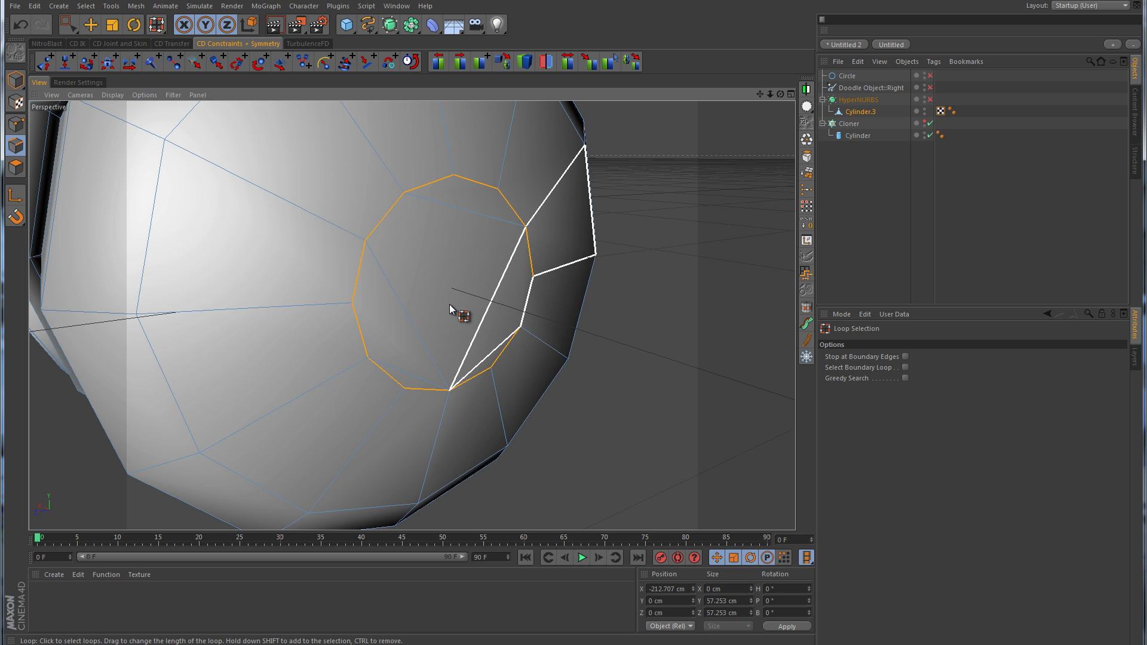
key("u")
key("f")
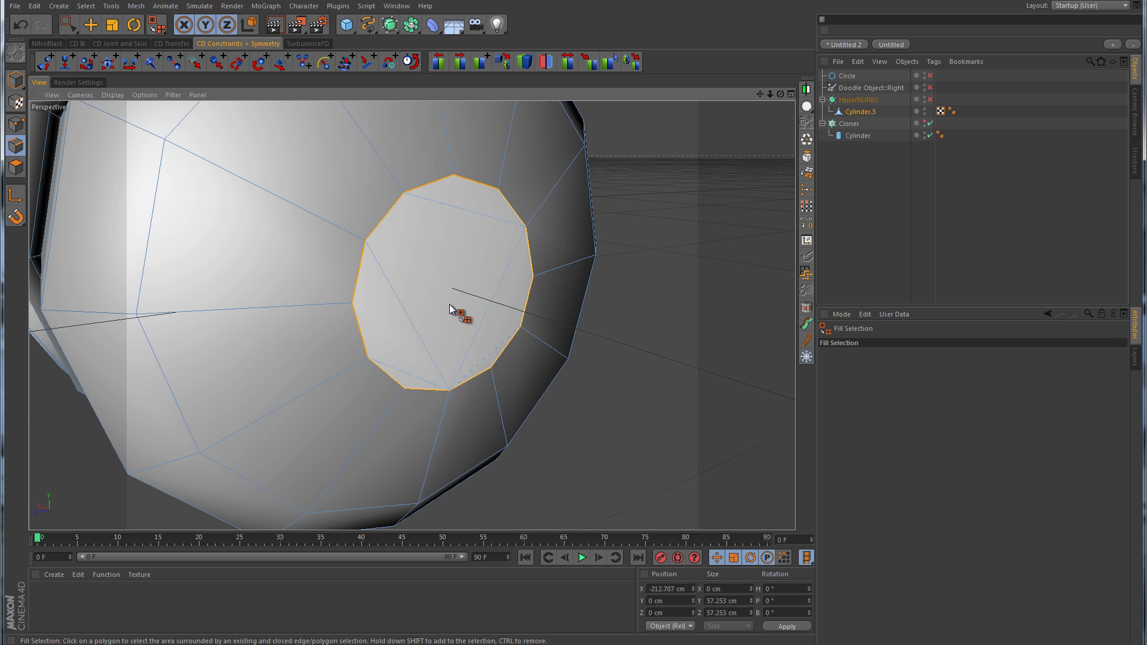
left_click(450, 309)
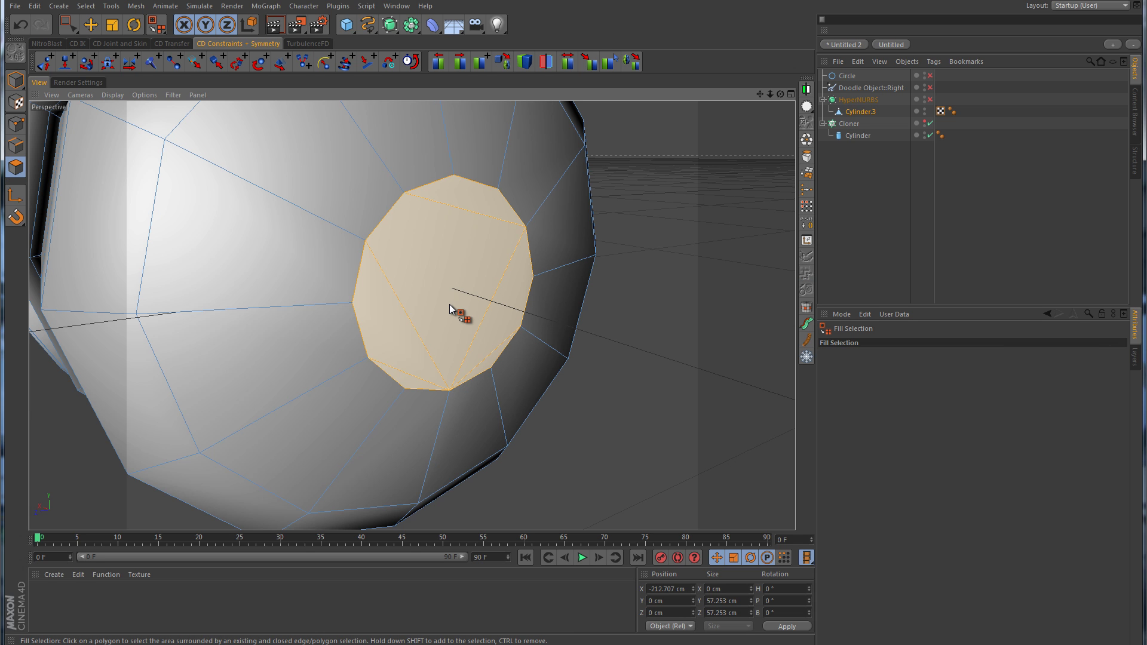
key("Delete")
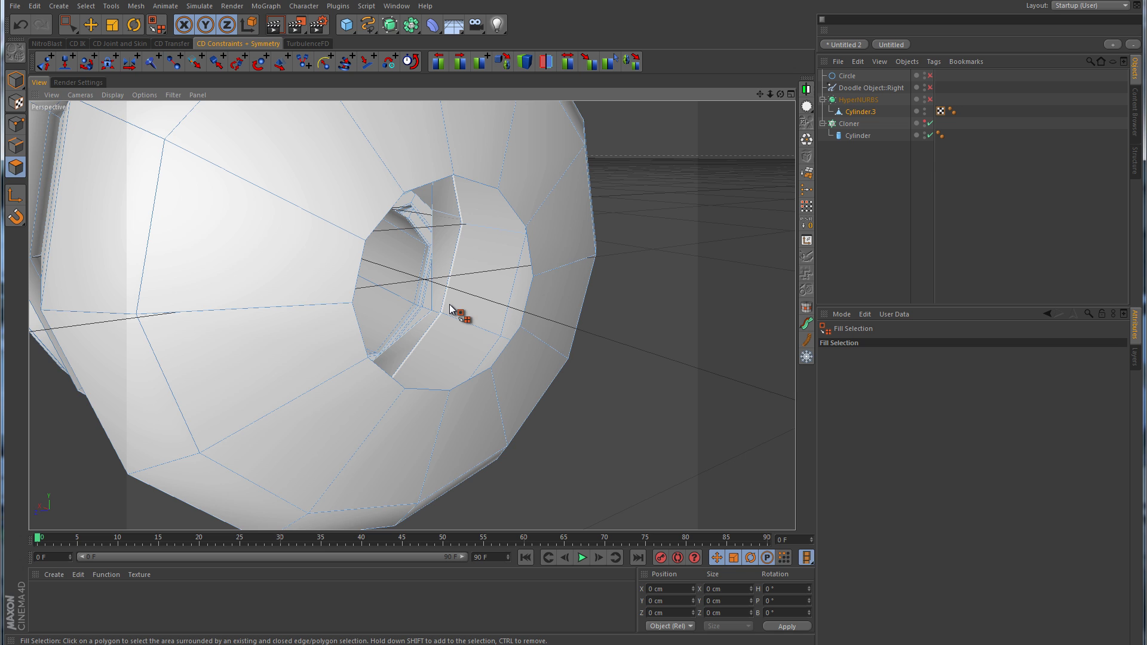
In edge mode, scale the edge ring around the nose's open tip down to about 24.6 cm.
left_click(956, 644)
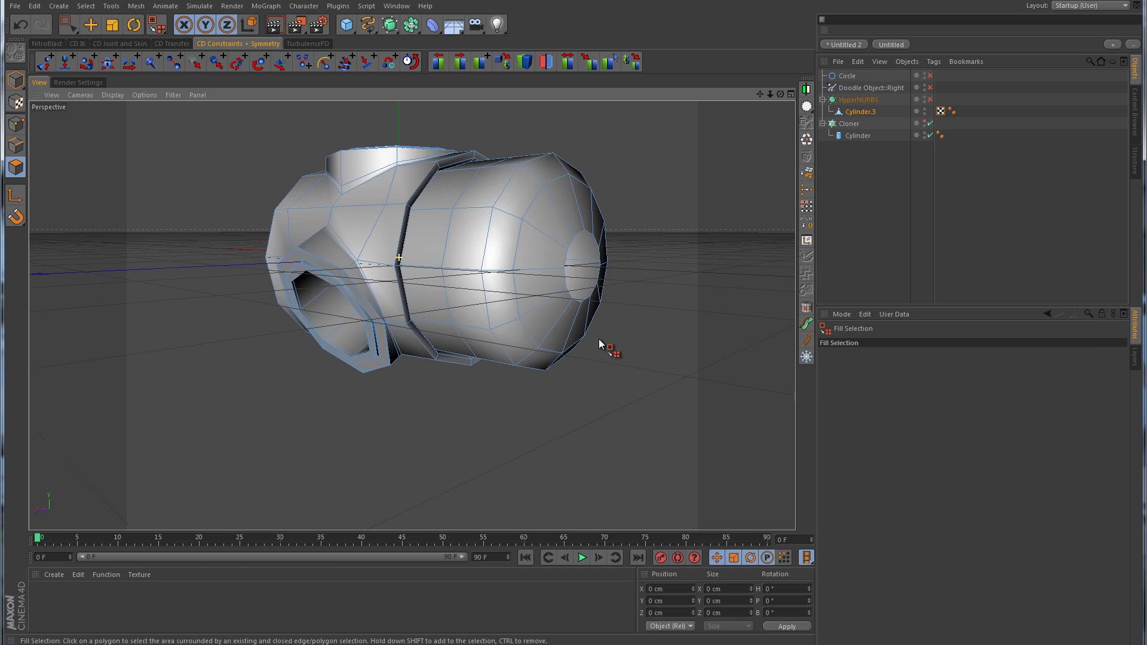
scroll(598, 339, "up", 5)
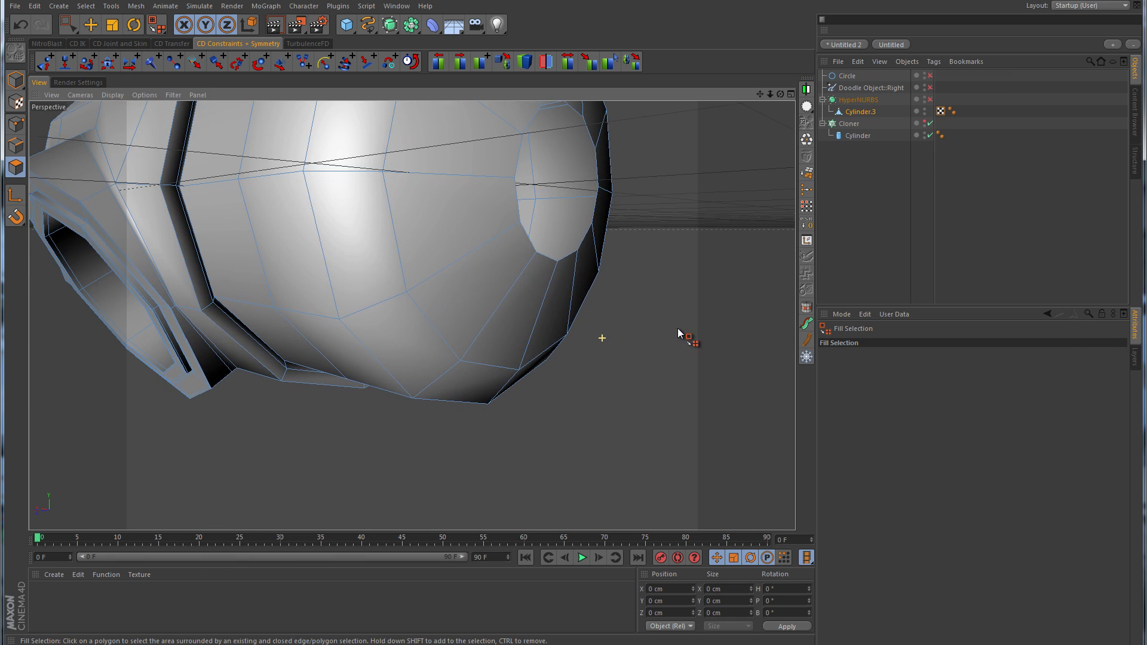
left_click(16, 145)
key("t")
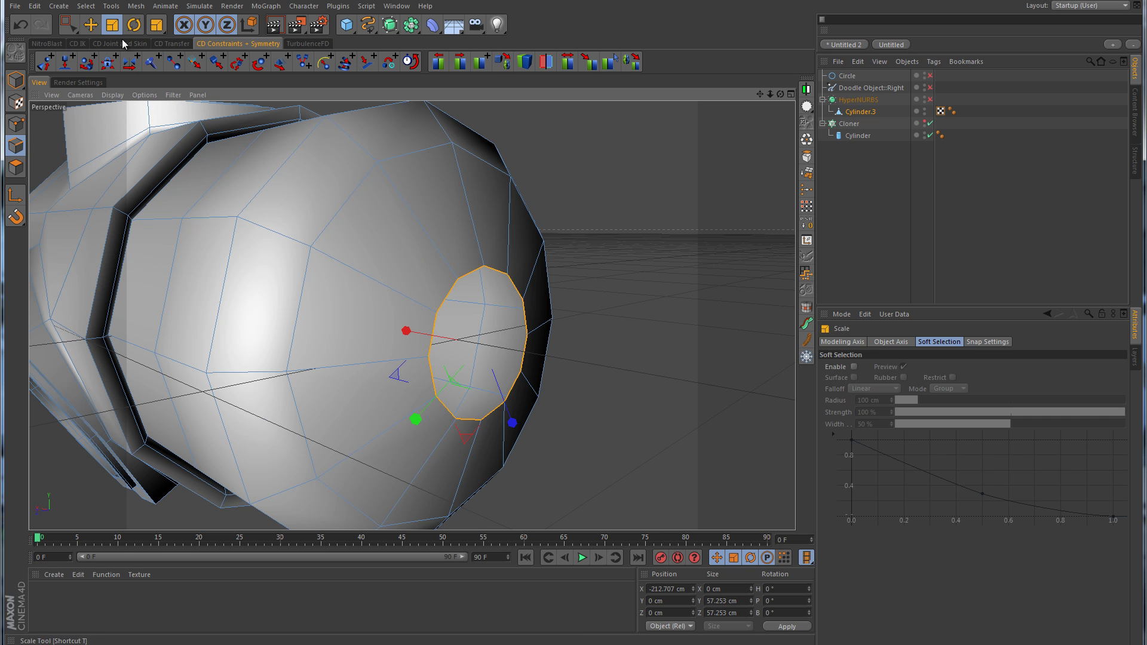
left_click_drag(626, 235, 630, 386)
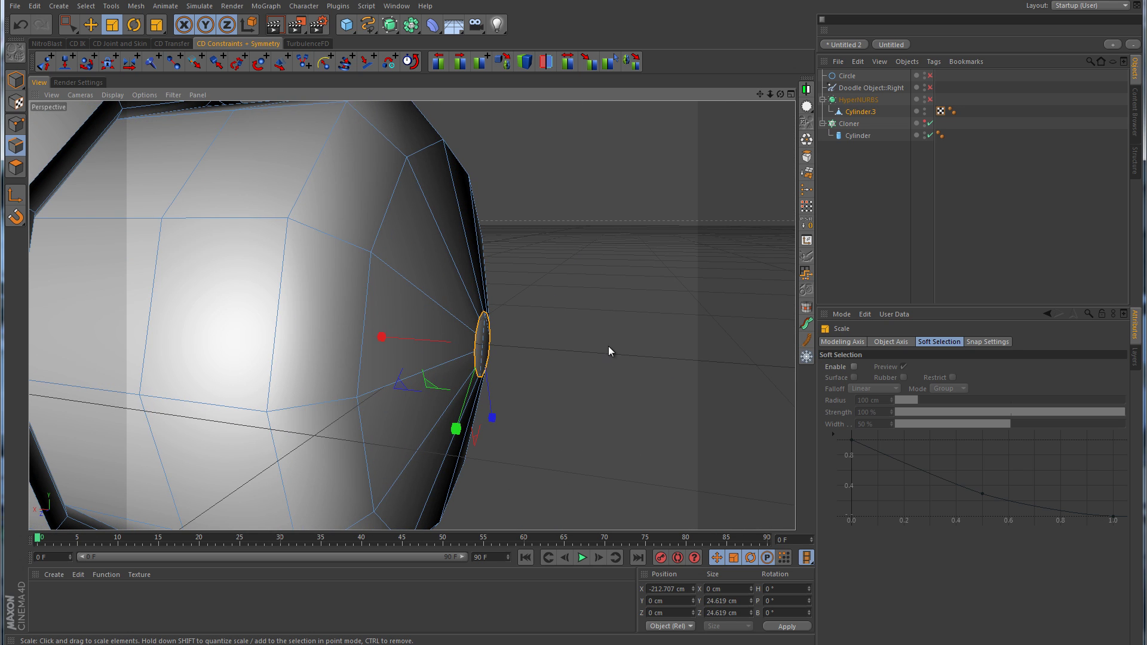
In the Front view, move the nose's tip edge ring outward along X by about 15.5 cm.
middle_click(608, 346)
middle_click(643, 360)
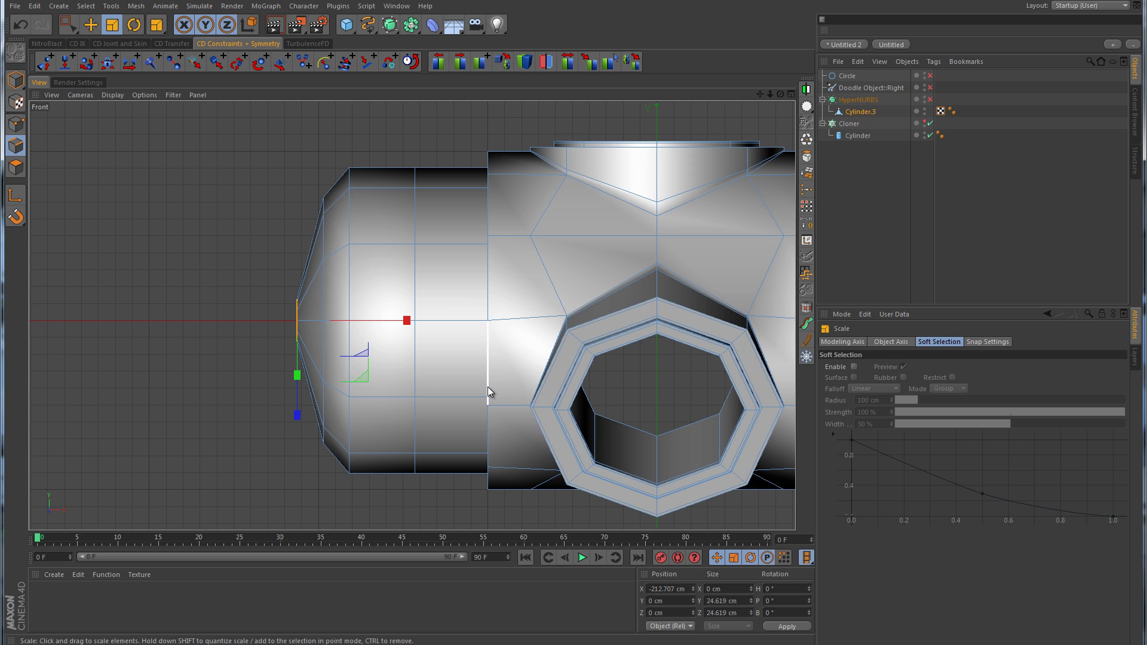
left_click(73, 27)
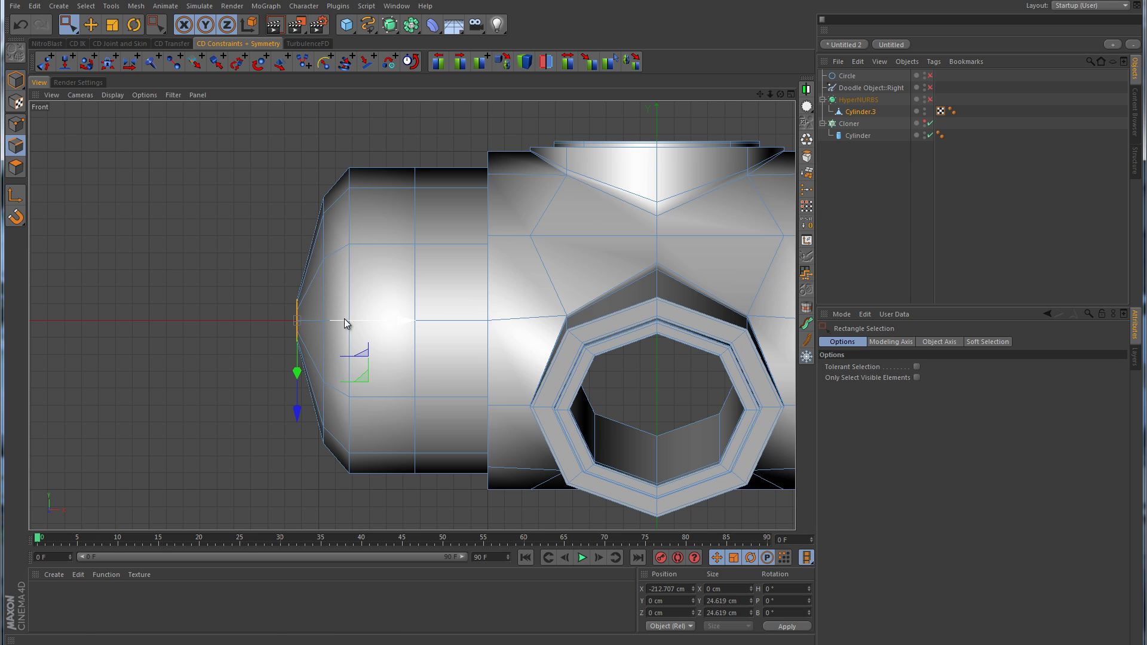
left_click_drag(408, 322, 381, 324)
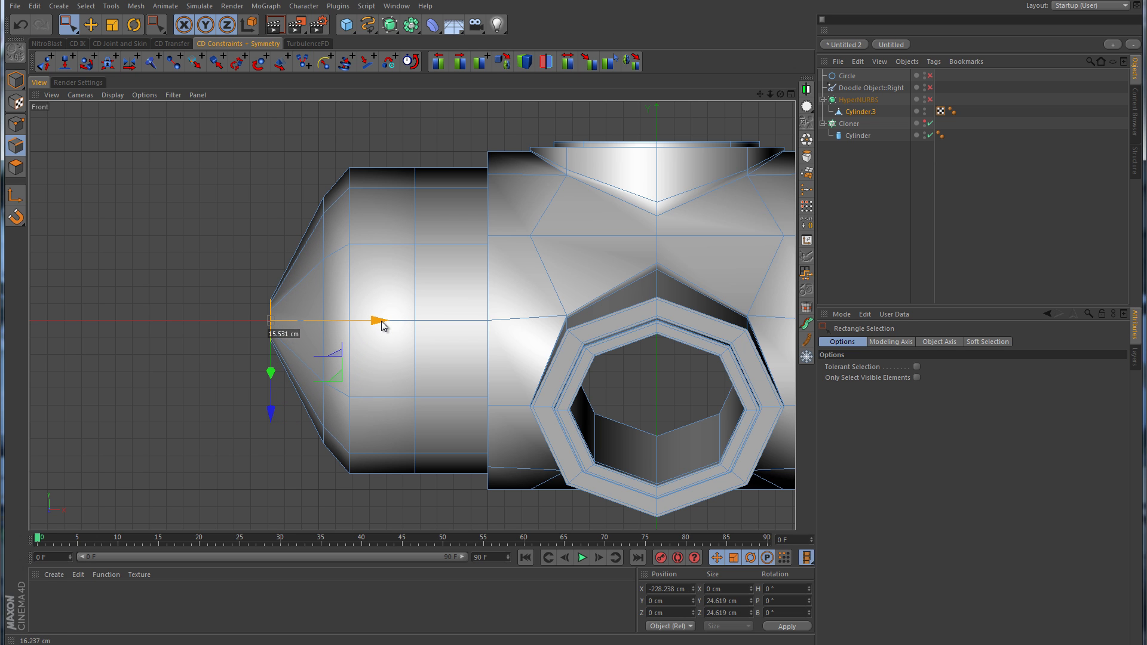
In the Perspective view, cut an edge loop with the Knife about midway between the nose's tip opening and the ring behind it.
middle_click(581, 293)
middle_click(322, 263)
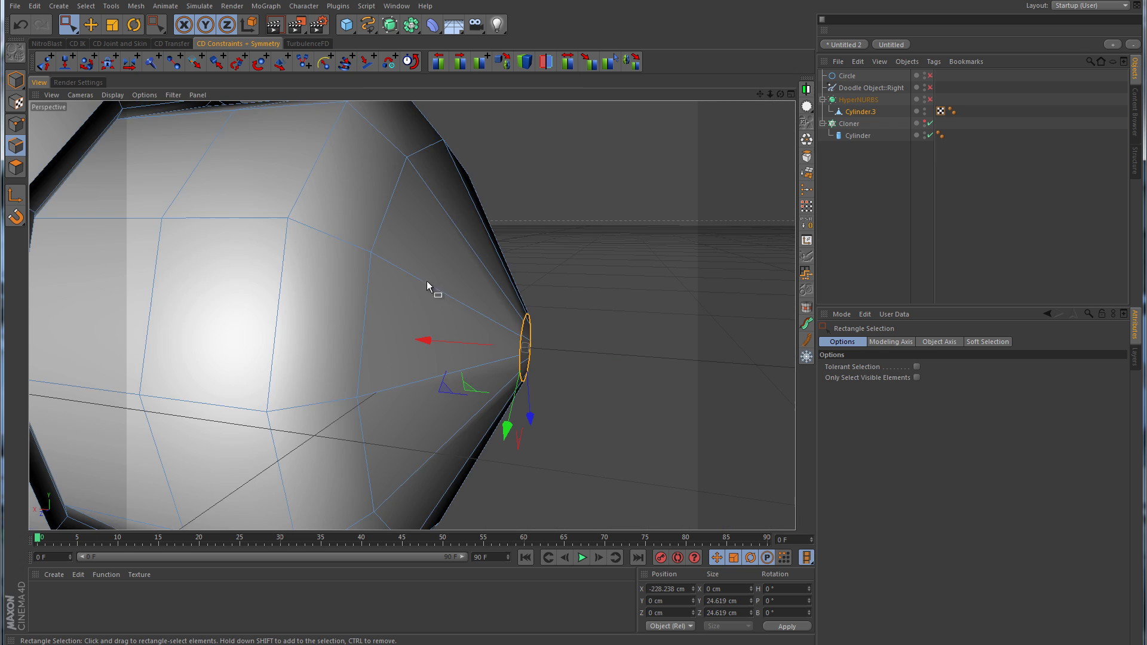
left_click_drag(427, 282, 623, 296, "alt")
right_click(623, 295)
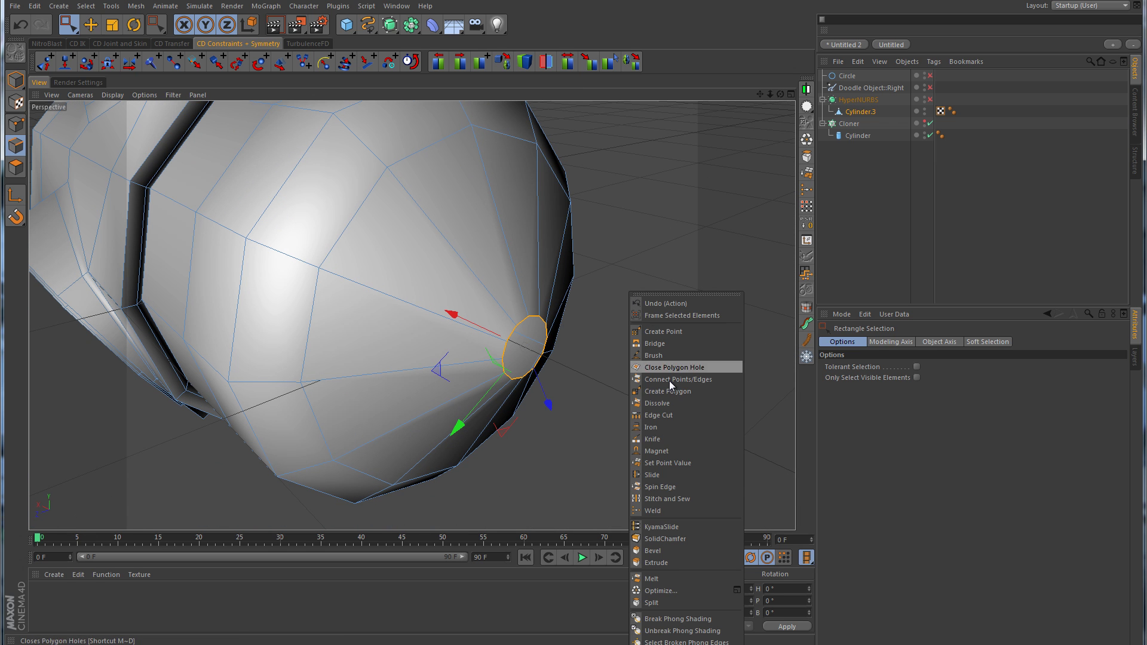
left_click(653, 440)
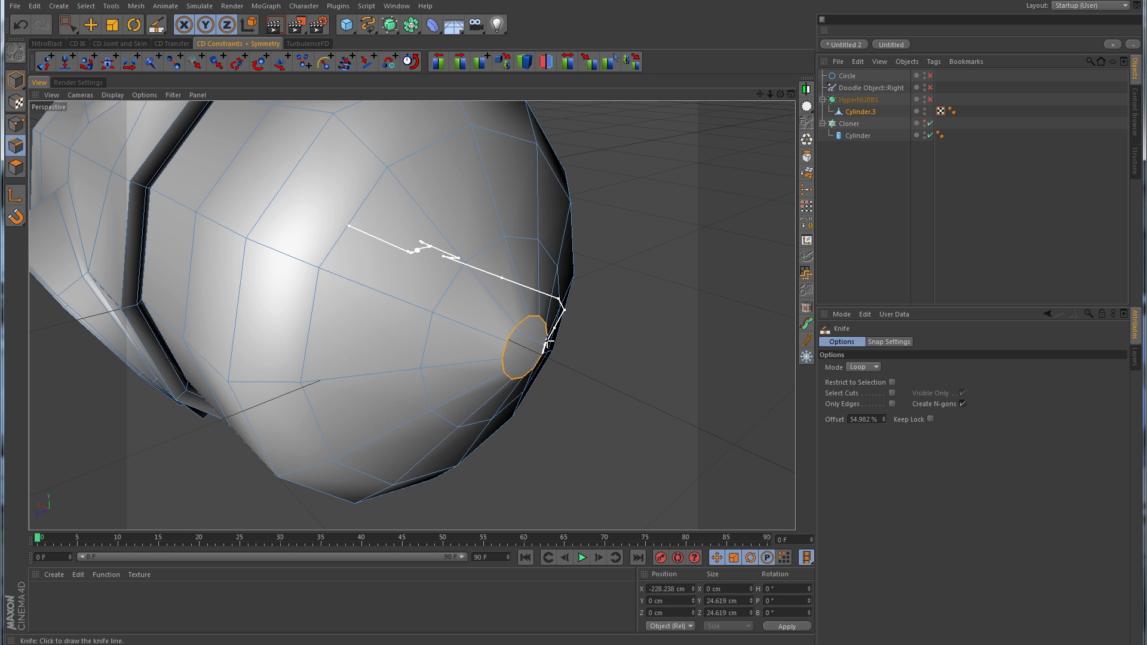
Check the nose's smoothed profile in the Front view with HyperNURBS enabled, then disable smoothing and reselect Cylinder.3.
middle_click(546, 343)
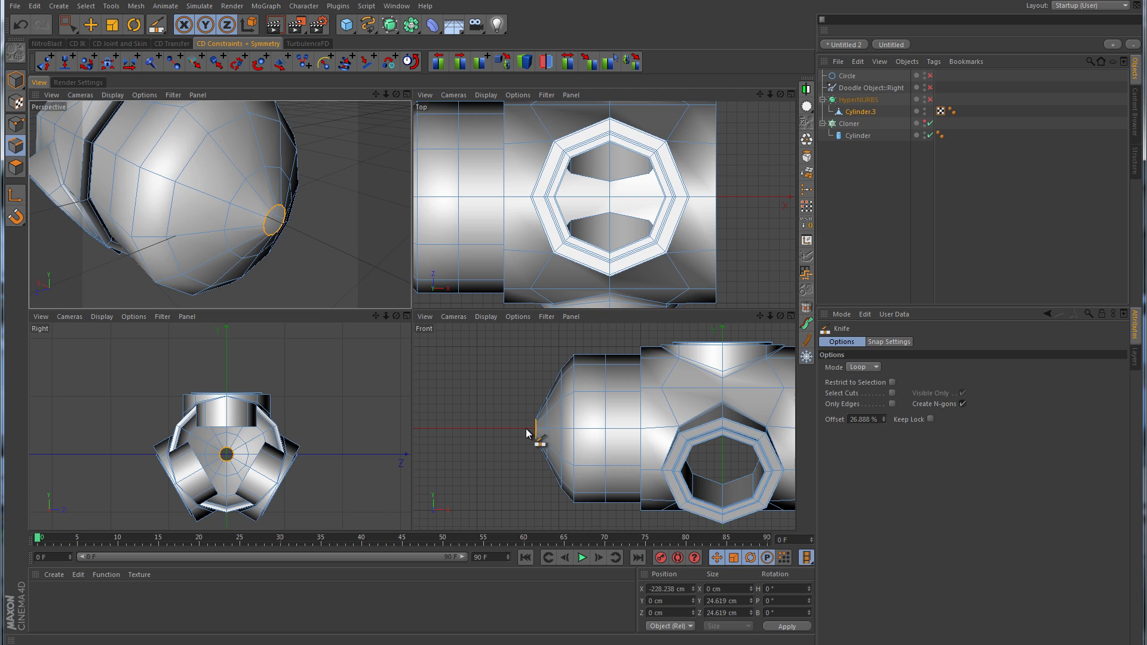
middle_click(537, 431)
left_click(931, 99)
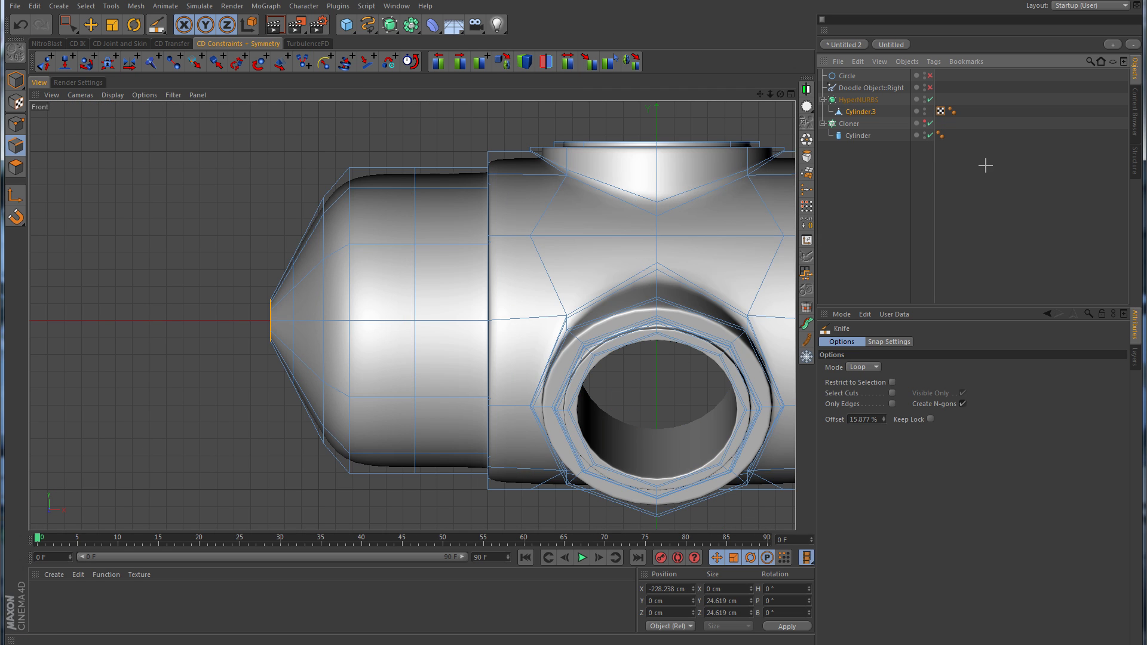
left_click(903, 199)
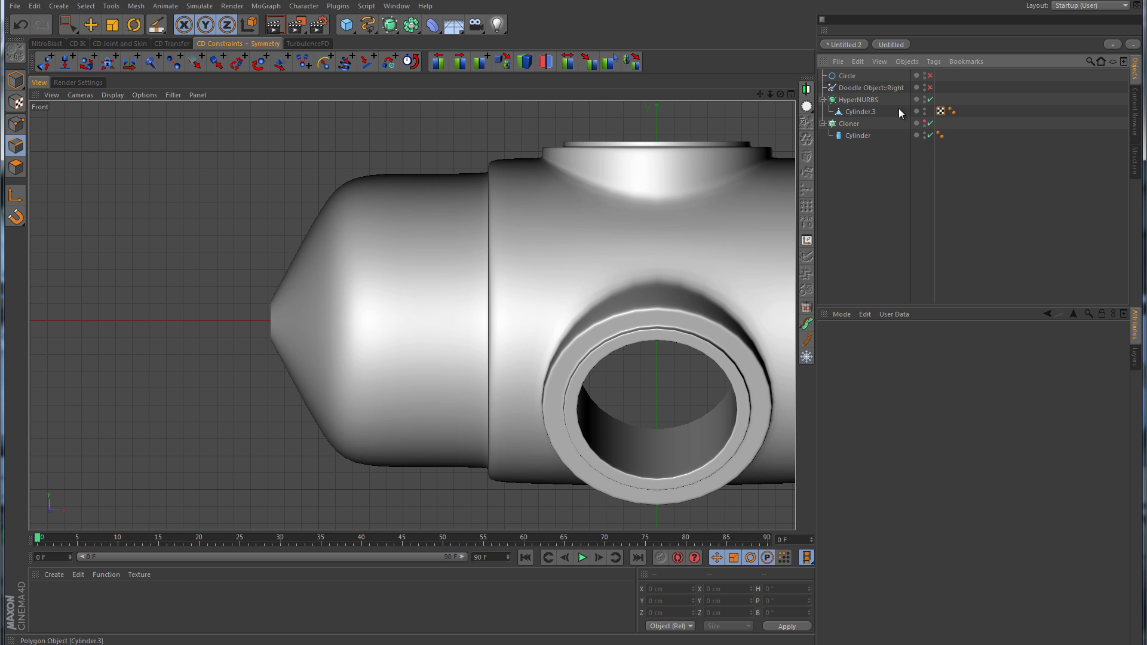
left_click(931, 99)
left_click(861, 112)
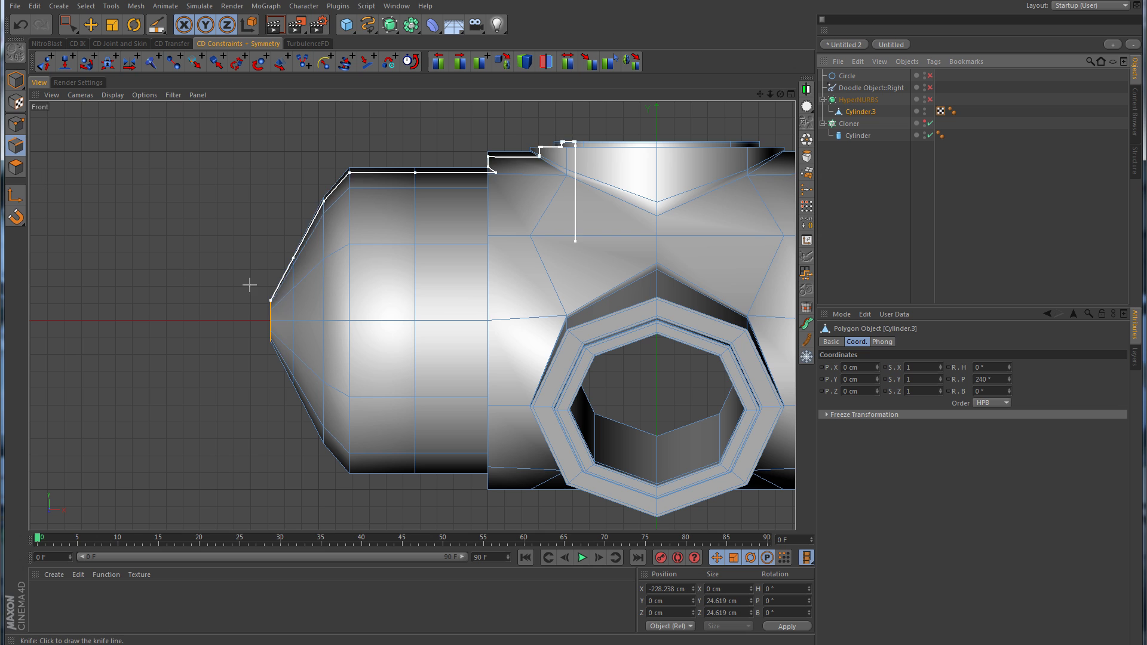
Rectangle-select the newly cut ring's points, scale them outward to about 104 cm and move them slightly toward the nose's tip.
left_click(15, 124)
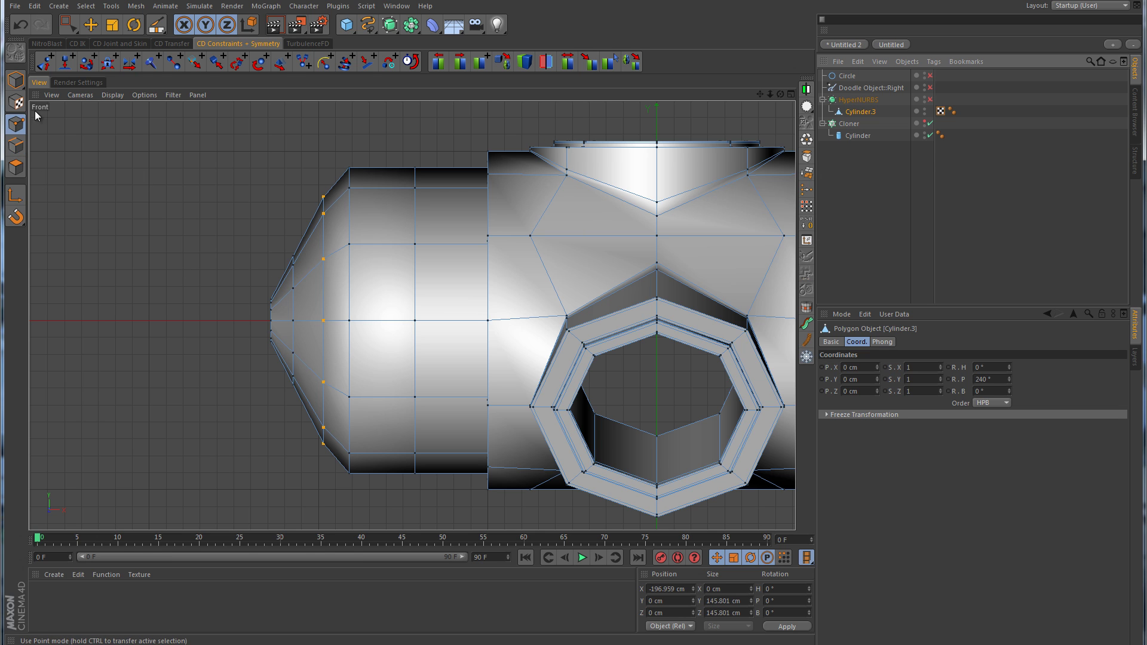
left_click_drag(68, 24, 116, 49)
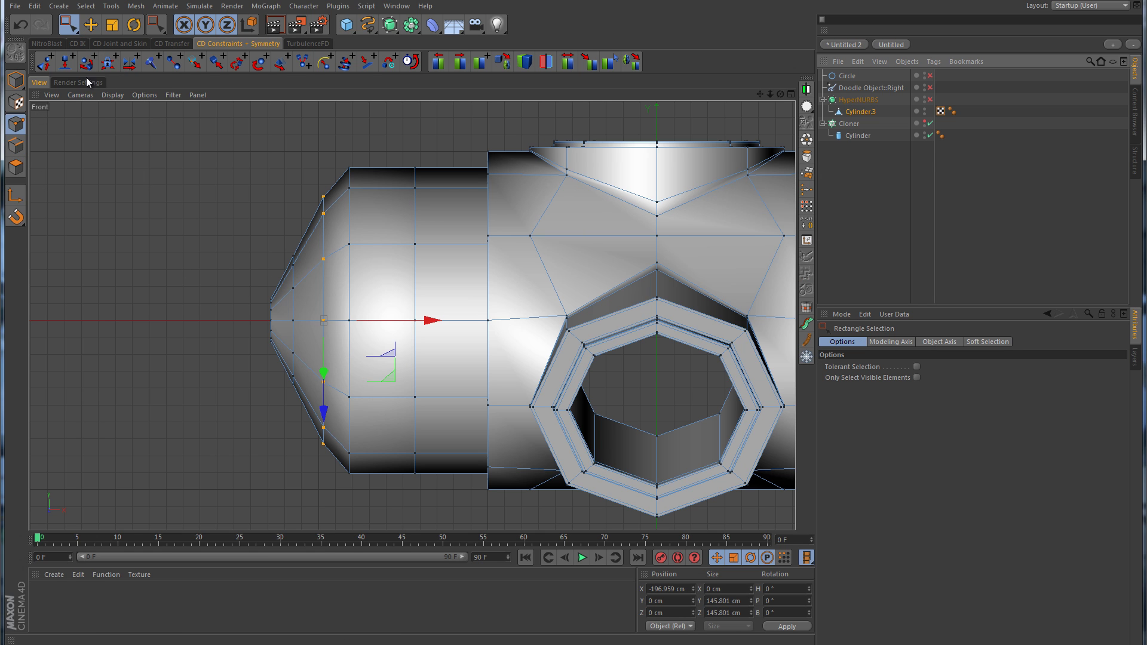
left_click_drag(280, 226, 307, 403)
key("t")
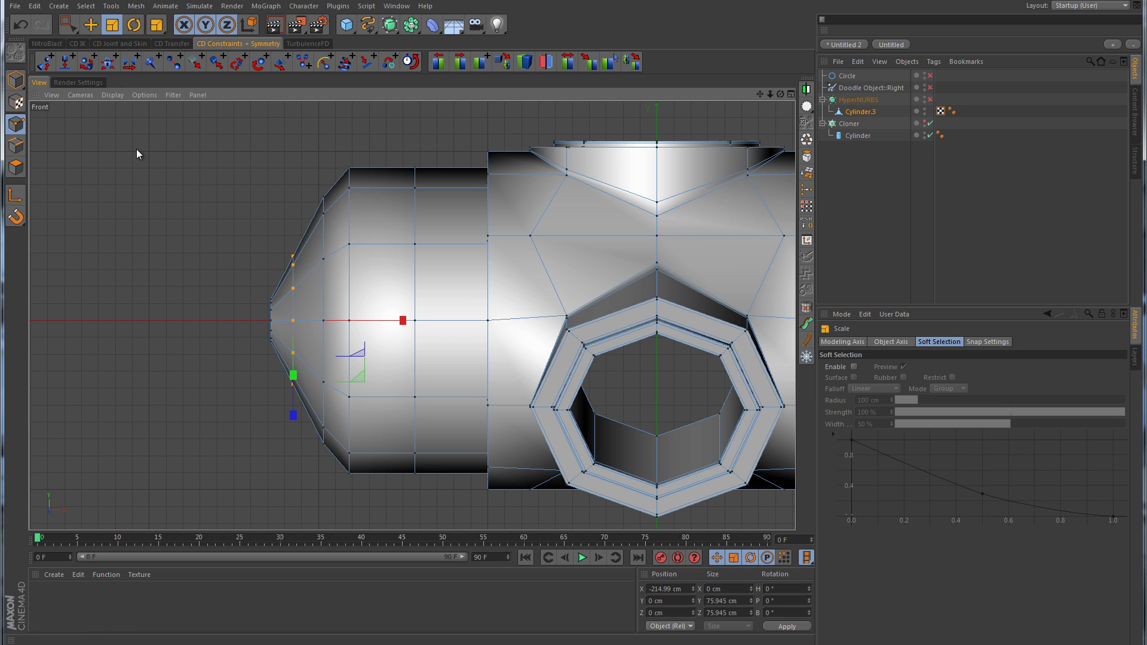
left_click_drag(134, 225, 310, 181)
key("e")
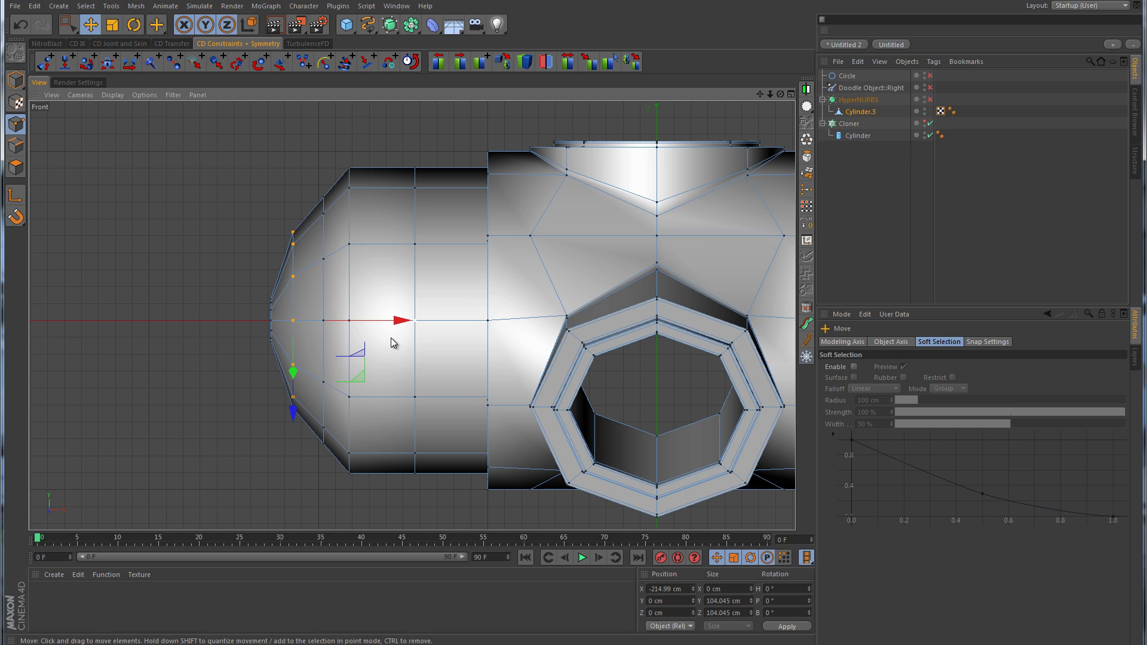
left_click_drag(400, 324, 392, 326)
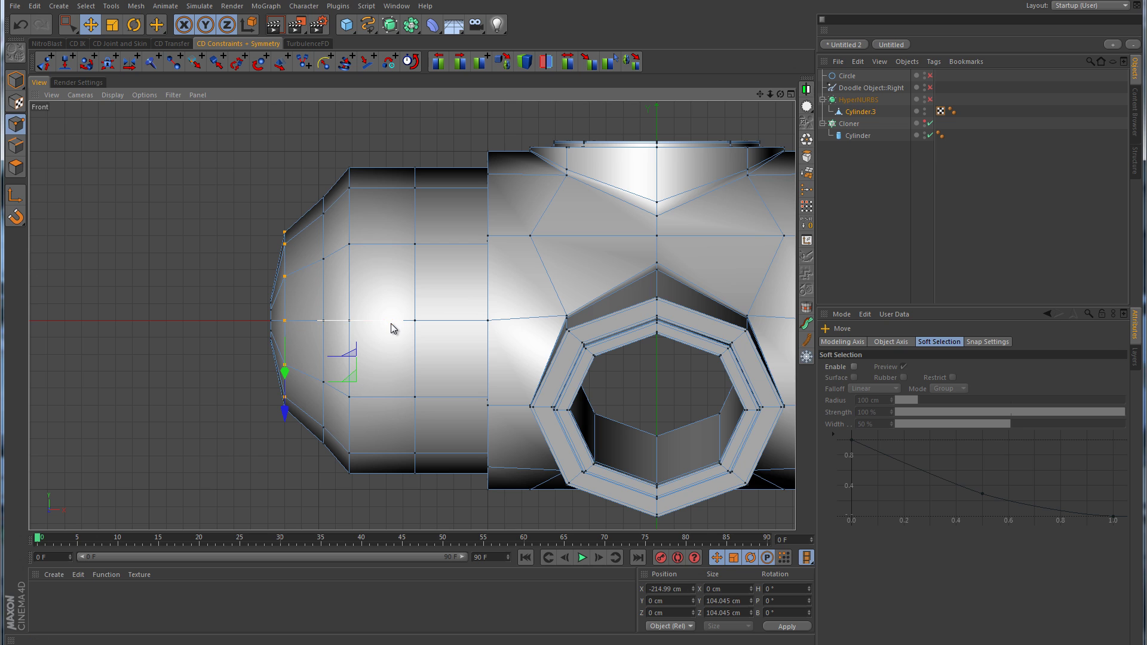
Rectangle-select the point ring just ahead of the nose's shoulder and move it toward the tip to about X -205.4 cm.
left_click(68, 25)
left_click_drag(314, 177, 338, 459)
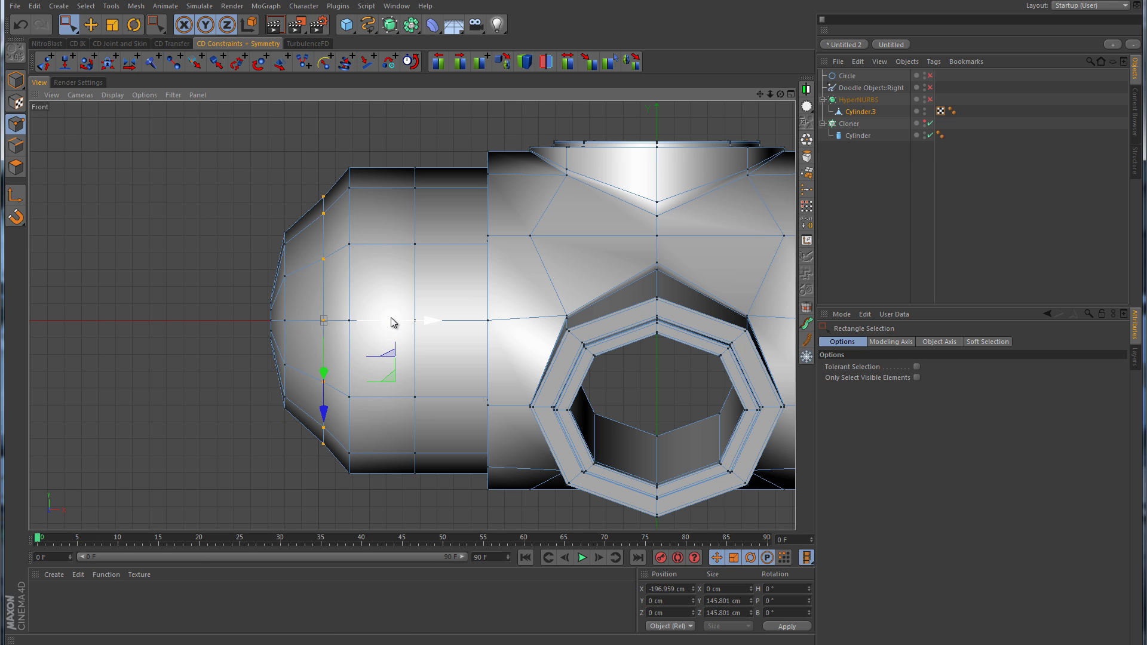
left_click_drag(393, 326, 379, 329)
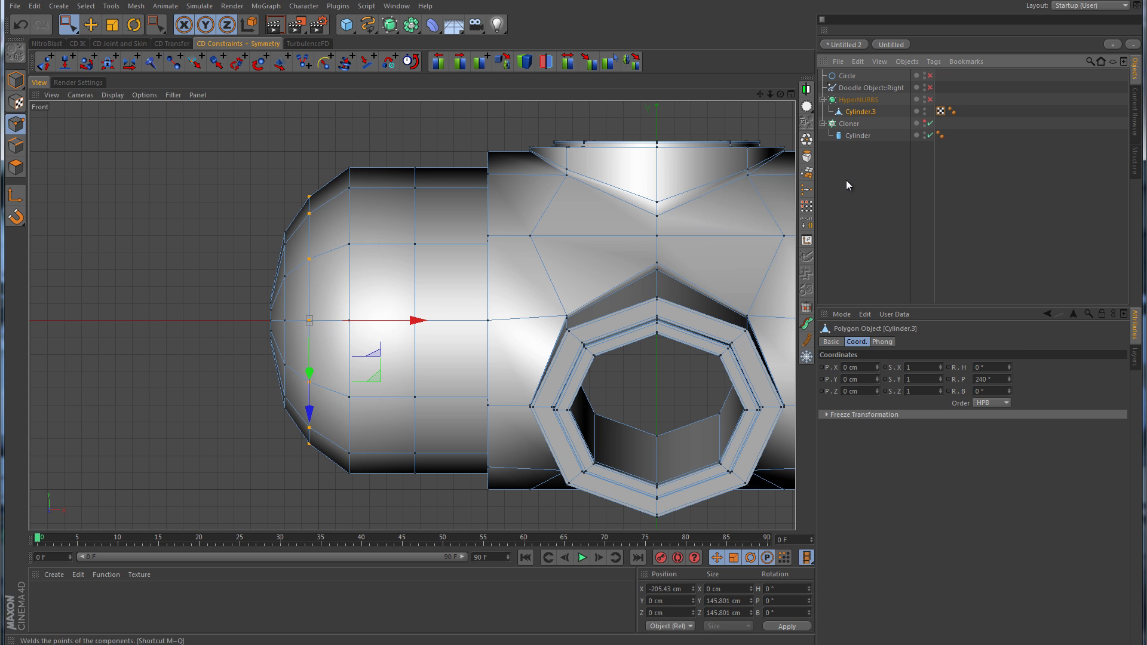
Enable HyperNURBS smoothing and inspect the rounded nose in the Front and Perspective views.
left_click(931, 100)
left_click(1007, 217)
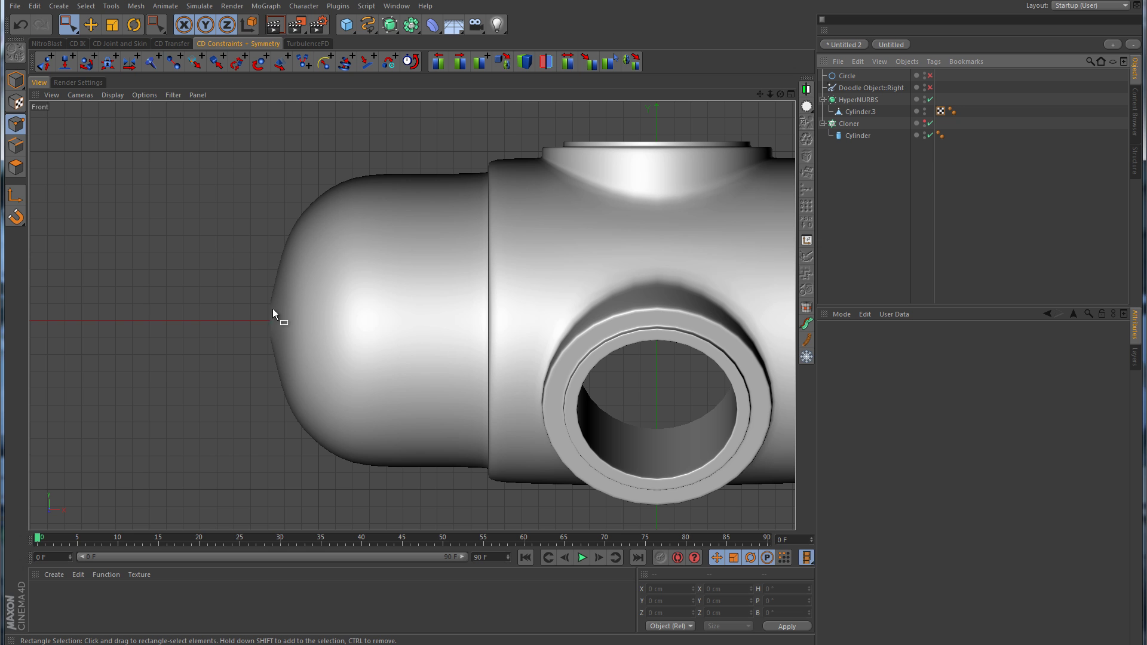
middle_click(578, 316)
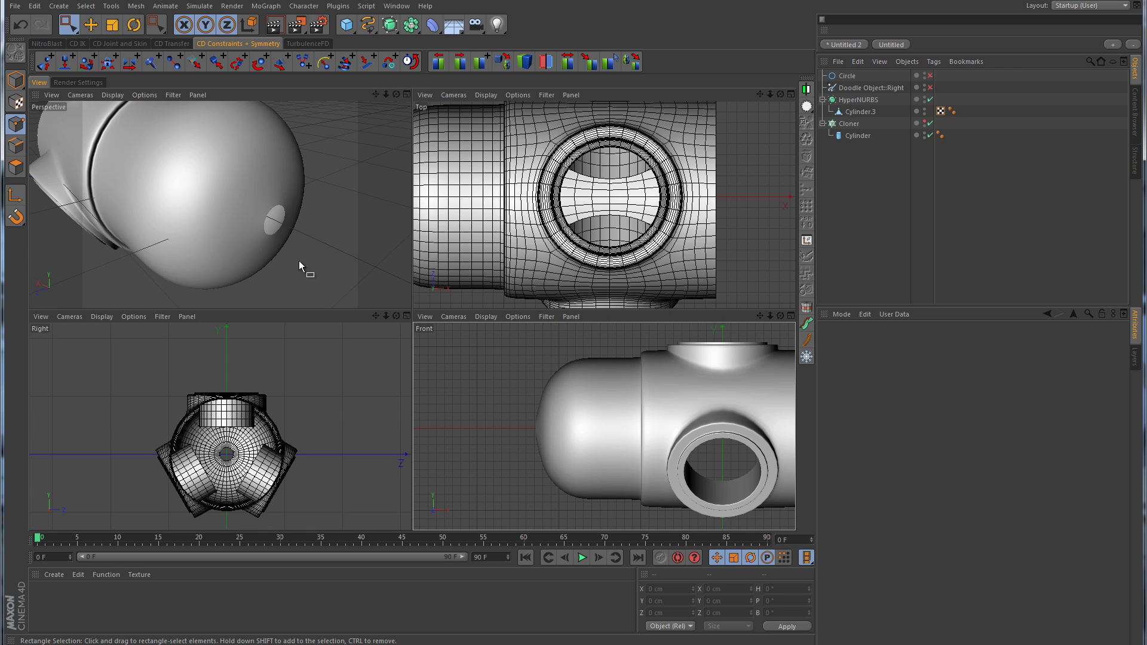
middle_click(299, 261)
Disable smoothing on Cylinder.3 and move the tip opening's edge ring inward along X to about -219.4 cm.
left_click(865, 111)
left_click(931, 99)
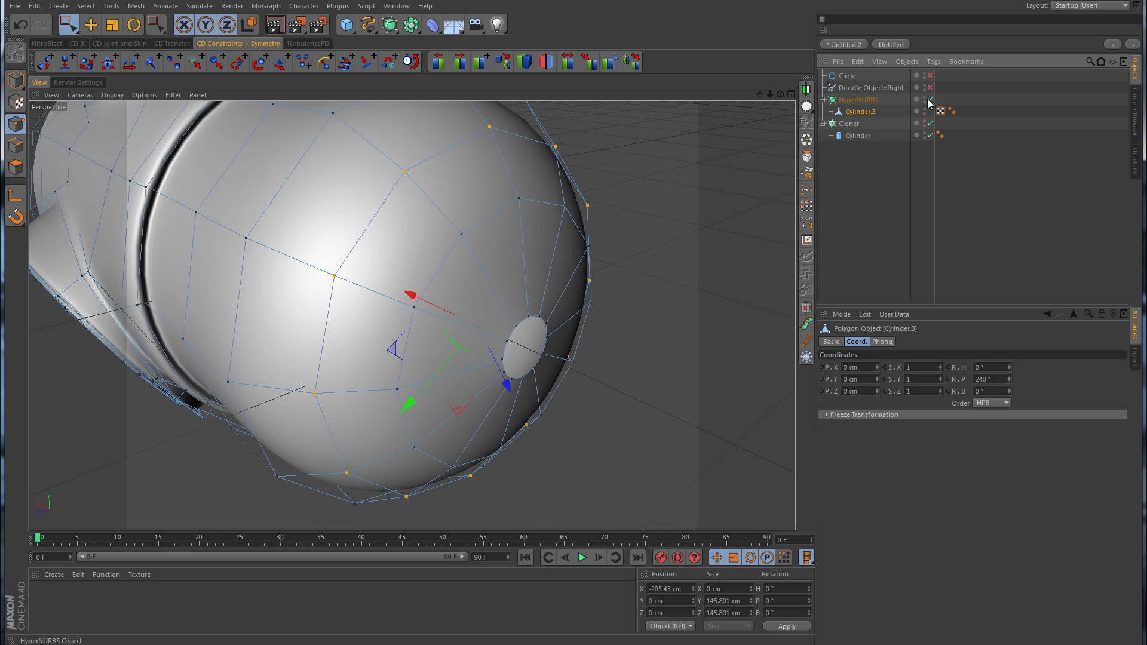
left_click(16, 147)
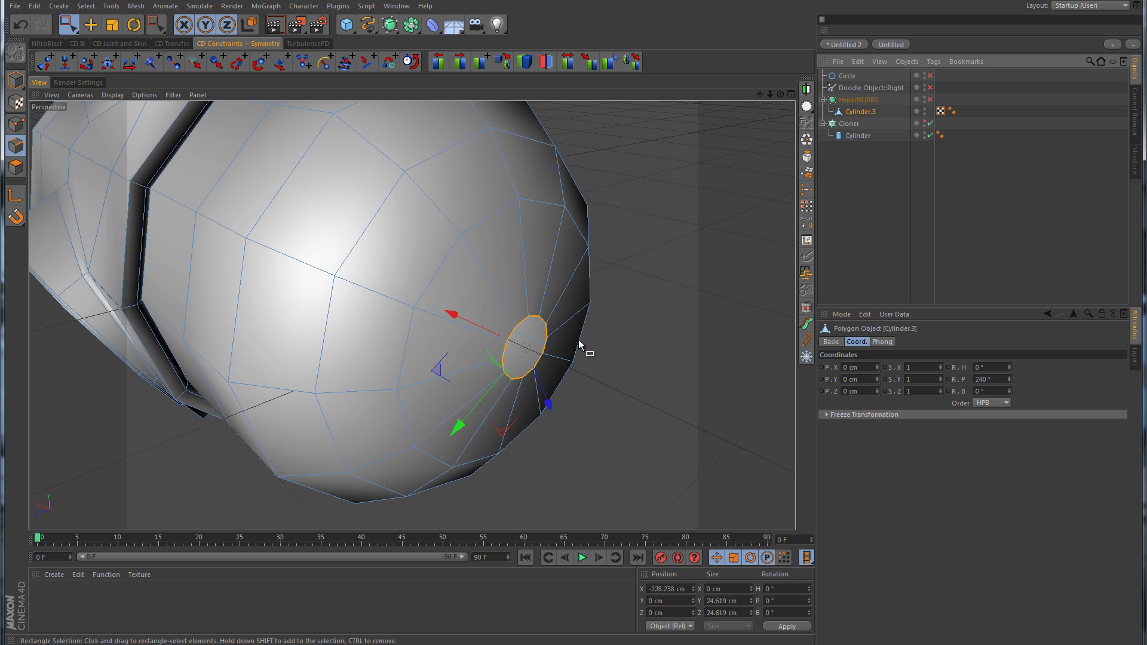
right_click_drag(596, 381, 721, 376, "alt")
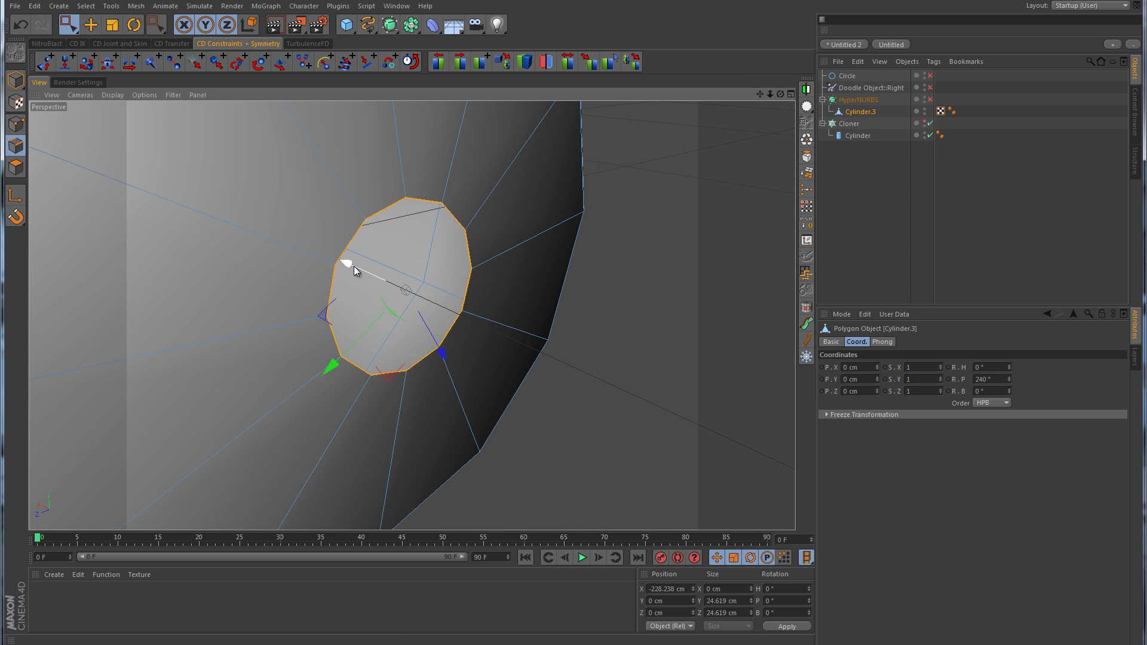
left_click_drag(354, 267, 468, 317)
Extrude the recessed edge ring with a 0 cm offset and scale the new edges down to about 2.7 cm to close the recess.
right_click(608, 303)
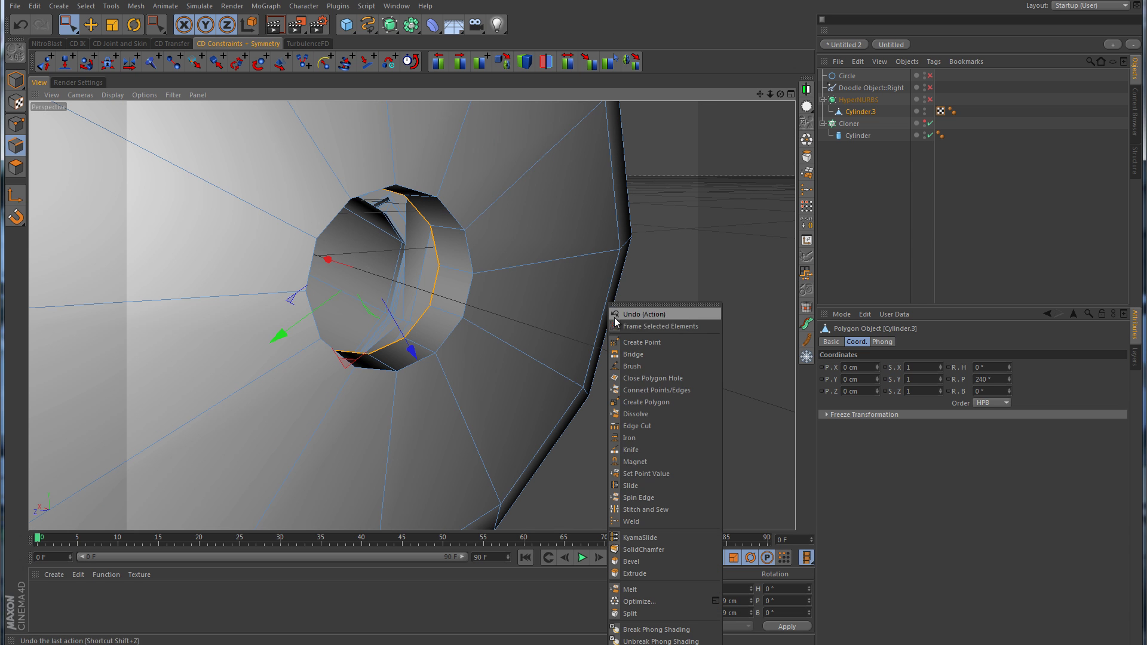
left_click(634, 573)
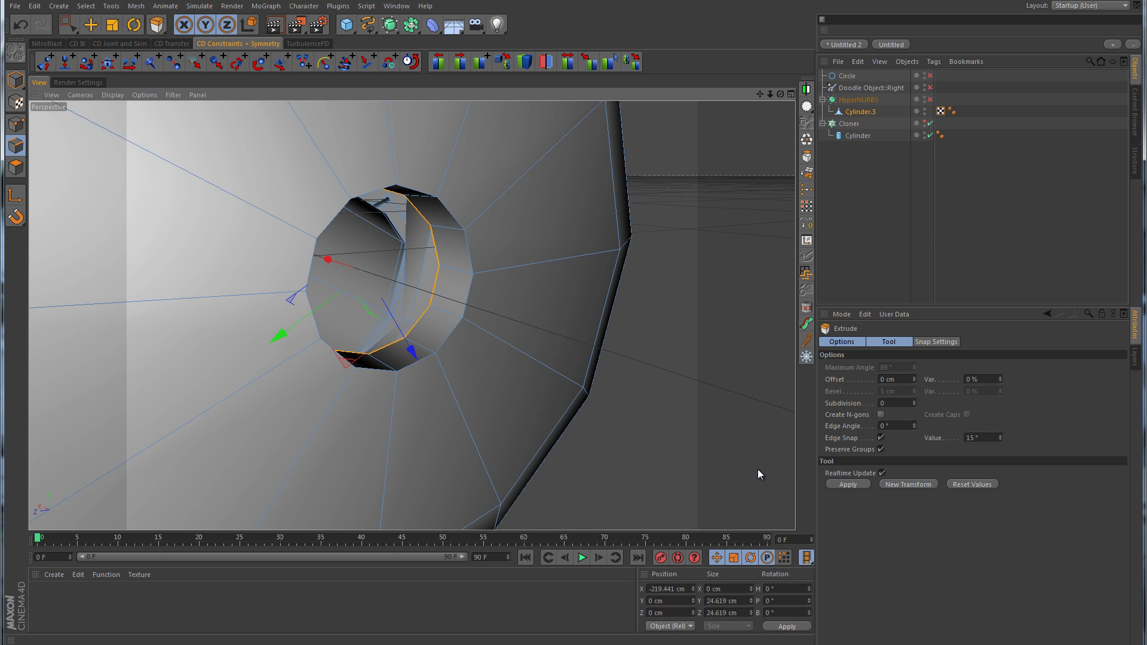
left_click(849, 485)
key("t")
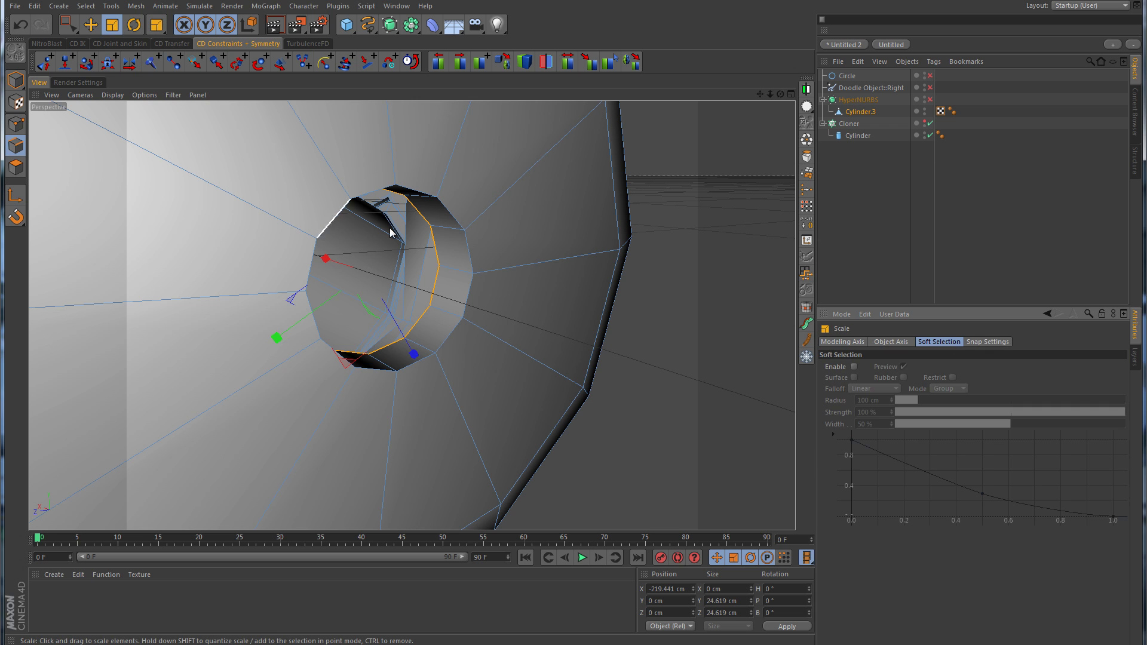
left_click_drag(680, 274, 232, 353)
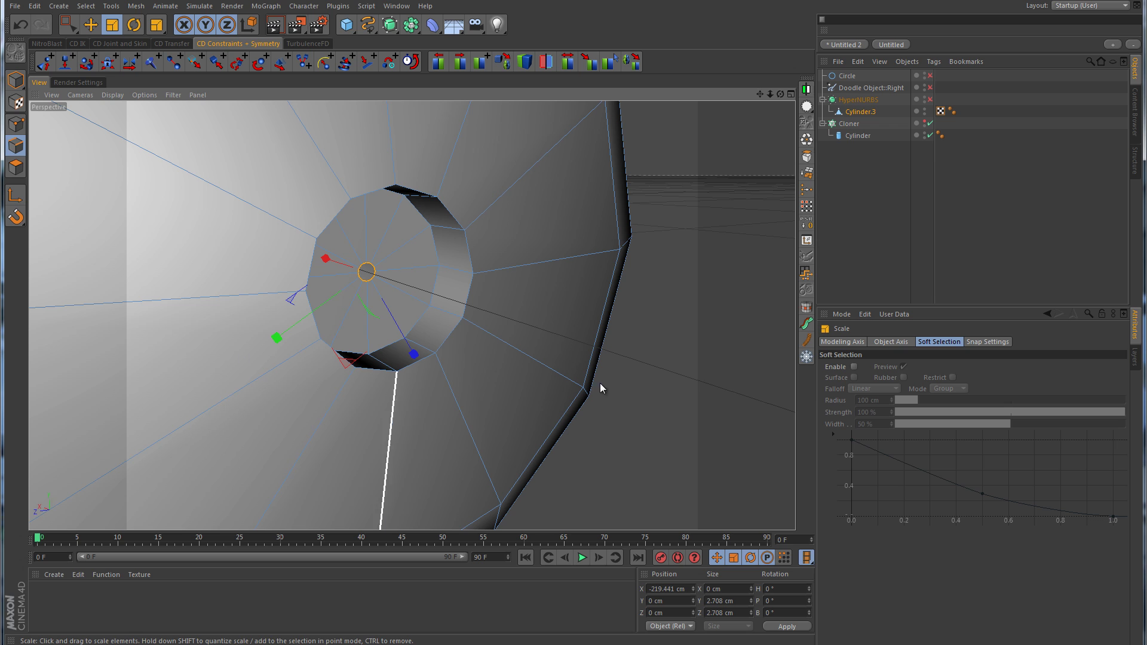
Add Knife loop cuts inside the nose tip's recess, close to its floor edge and its outer rim.
right_click(637, 261)
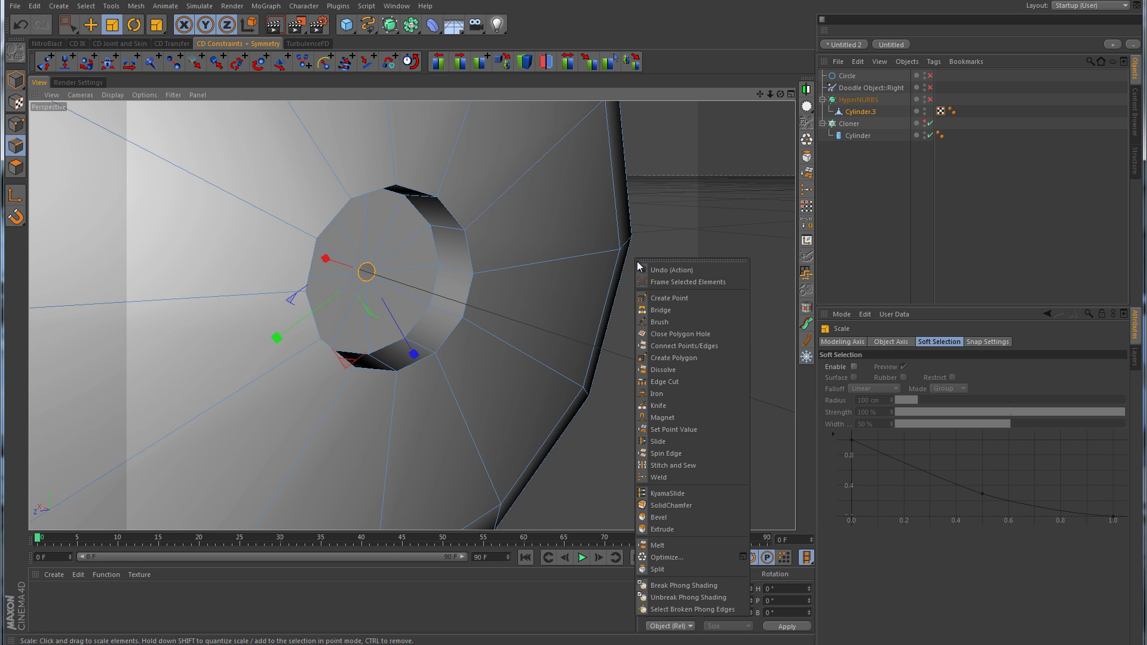
left_click(664, 403)
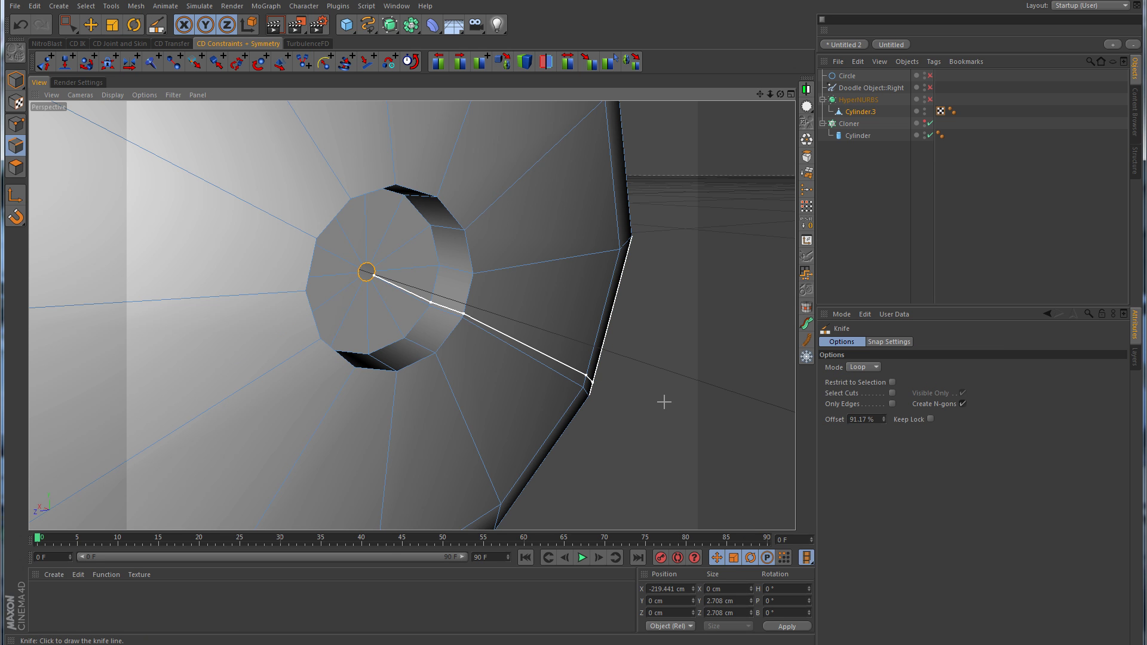
left_click(425, 300)
left_click(436, 308)
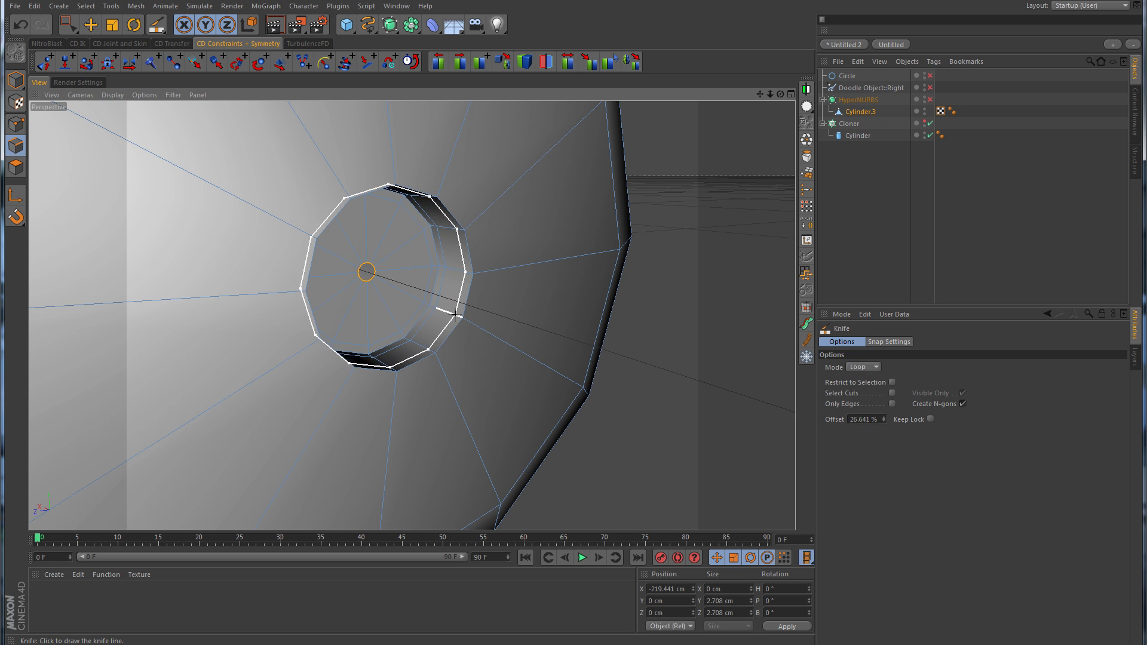
left_click(457, 315)
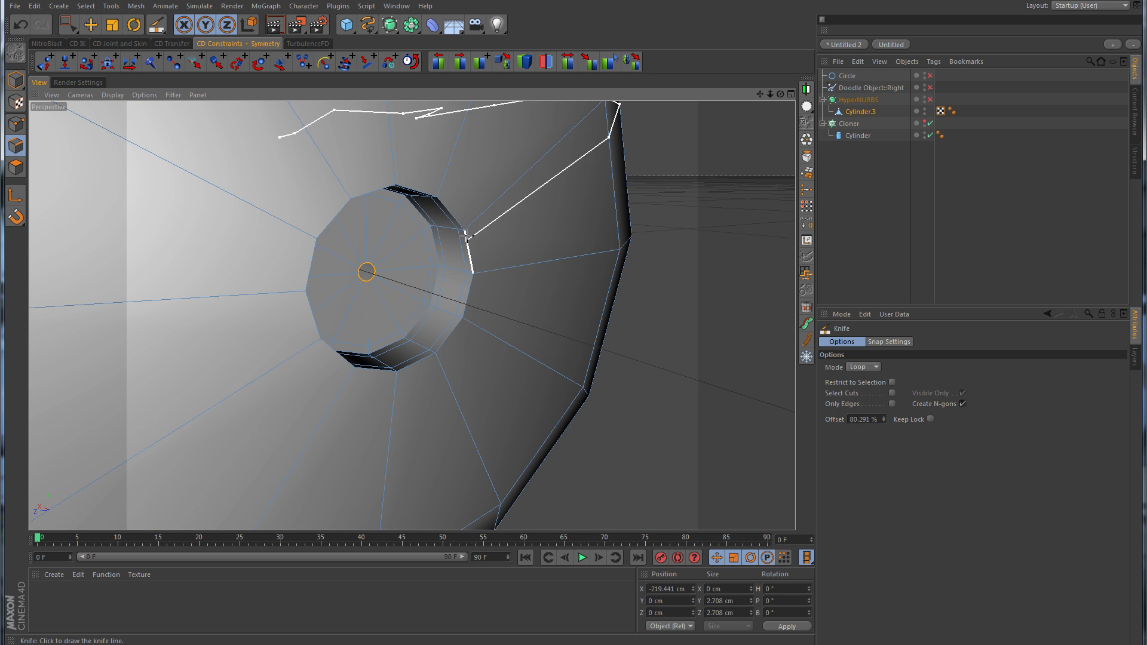
Enable HyperNURBS smoothing and inspect the recess edges and the whole hub in the Perspective view.
left_click(930, 99)
left_click(978, 177)
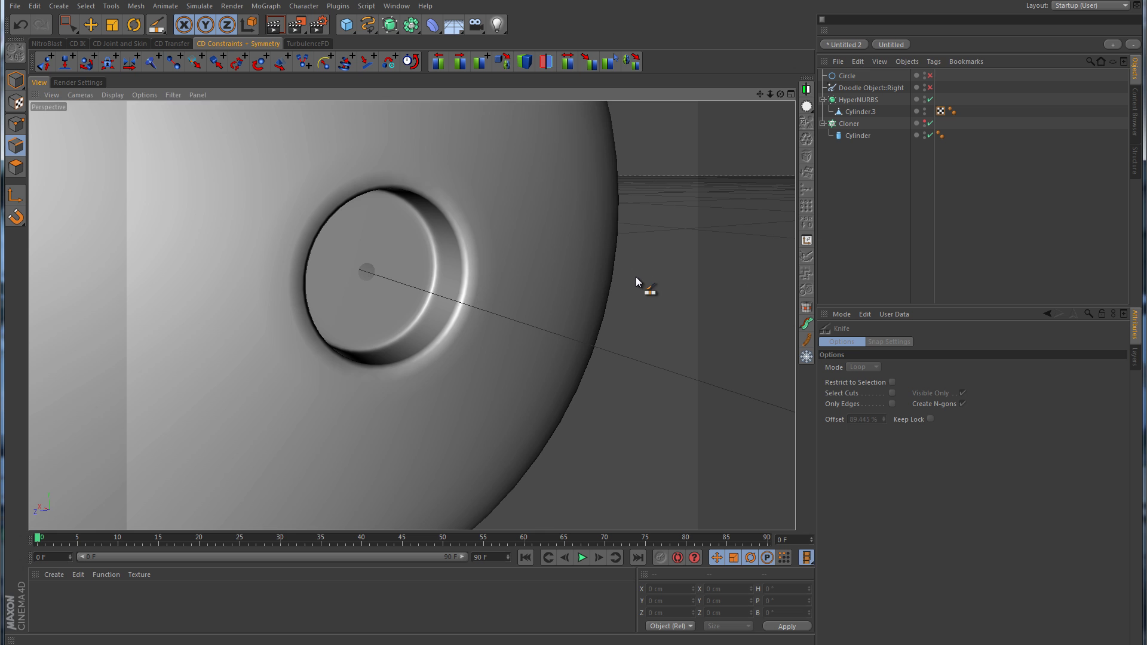
scroll(636, 277, "down", 6)
mouse_move(557, 322)
left_mouse_down("alt")
mouse_move(627, 342)
mouse_move(454, 366)
mouse_move(351, 357)
mouse_move(287, 407)
mouse_move(554, 327)
left_mouse_up("alt")
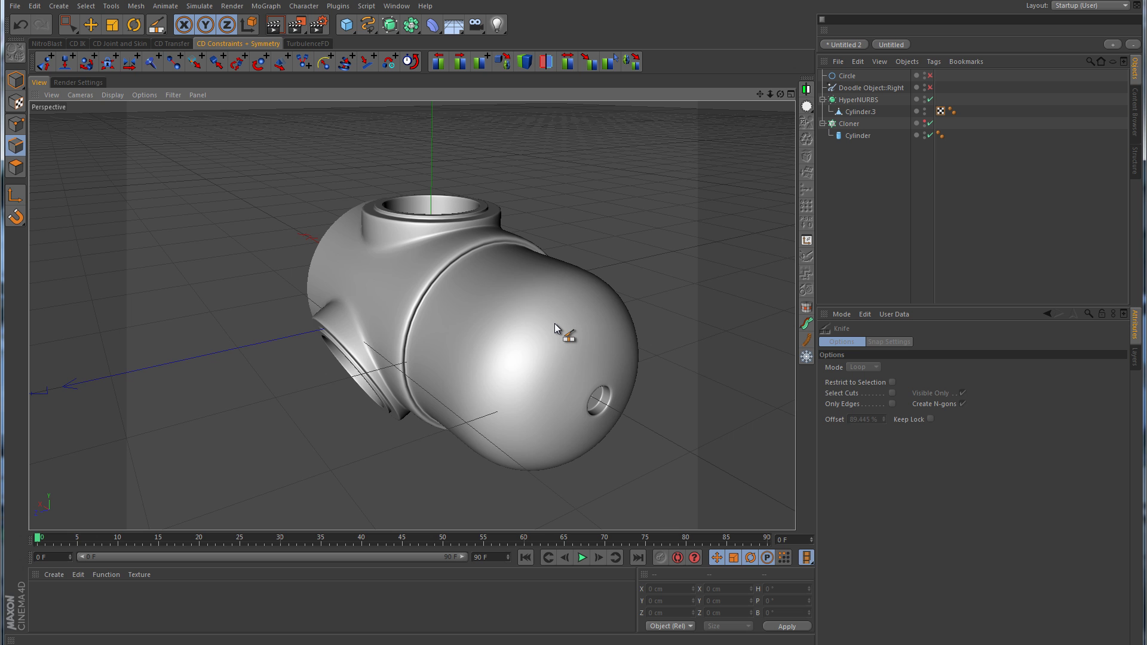
Disable smoothing and examine the Cylinder.3 mesh around the nose shoulder in the Perspective and Top views.
left_click(930, 99)
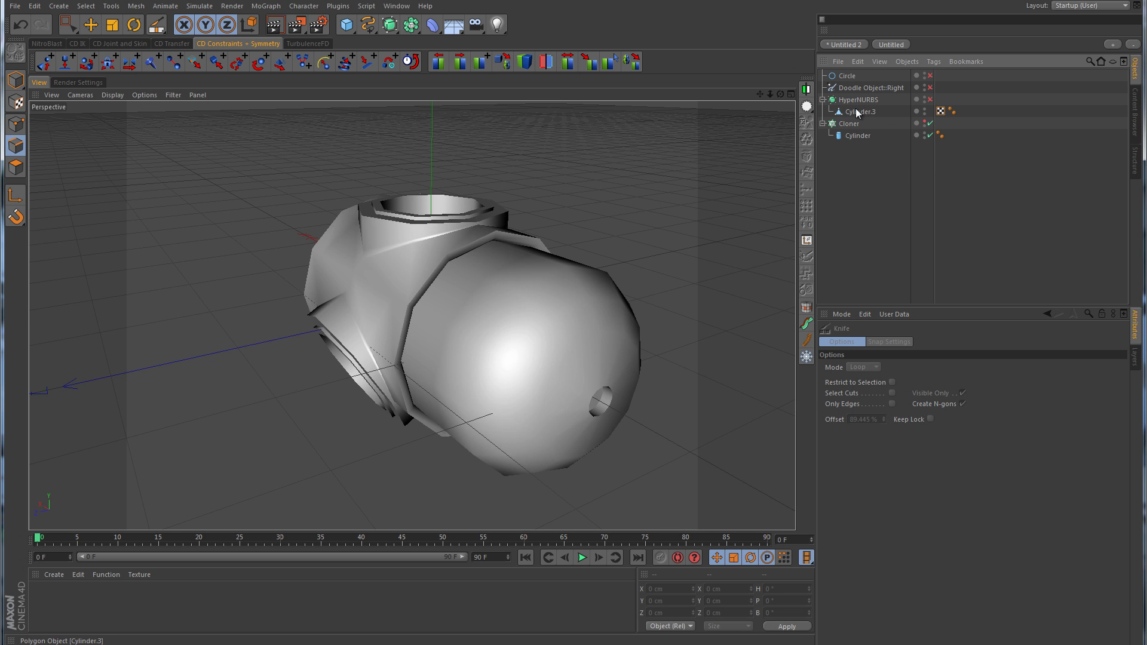
left_click(857, 111)
right_click_drag(433, 305, 602, 302, "alt")
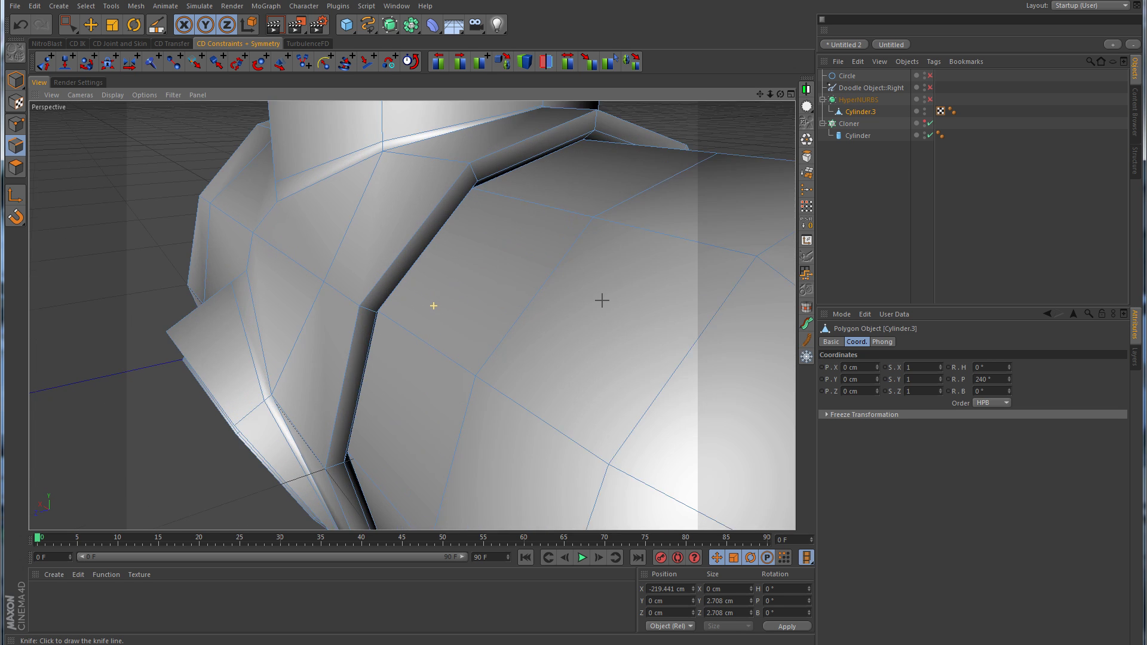
left_click_drag(602, 302, 365, 339, "alt")
right_click_drag(507, 351, 422, 363, "alt")
left_click_drag(746, 477, 443, 338, "alt")
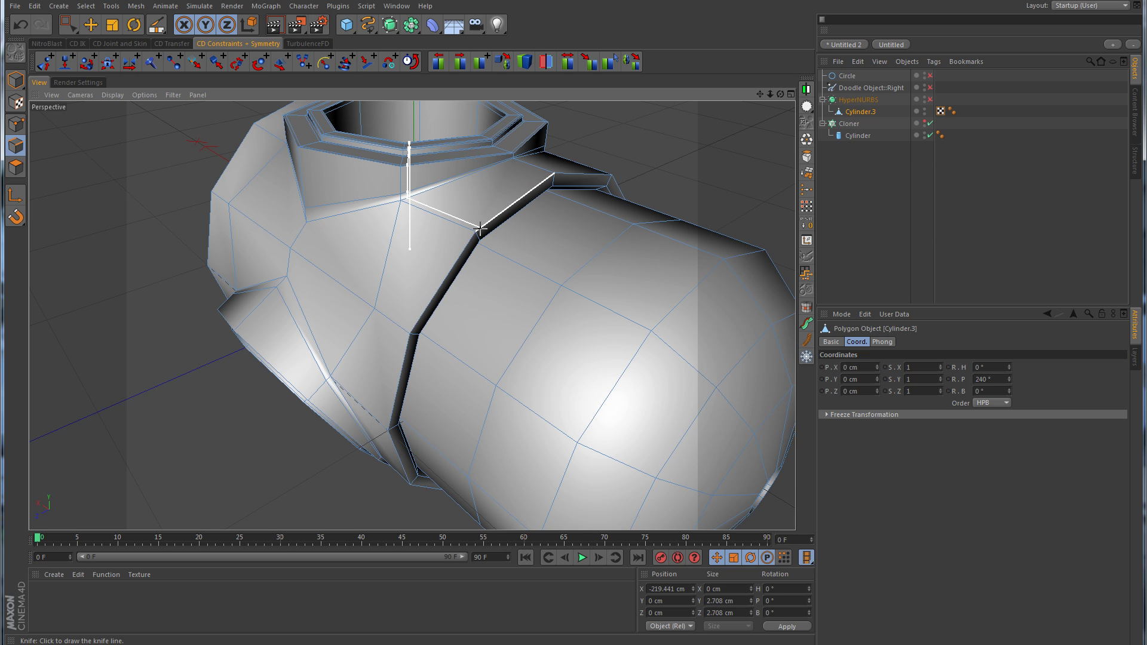
middle_click(584, 238)
middle_click(557, 242)
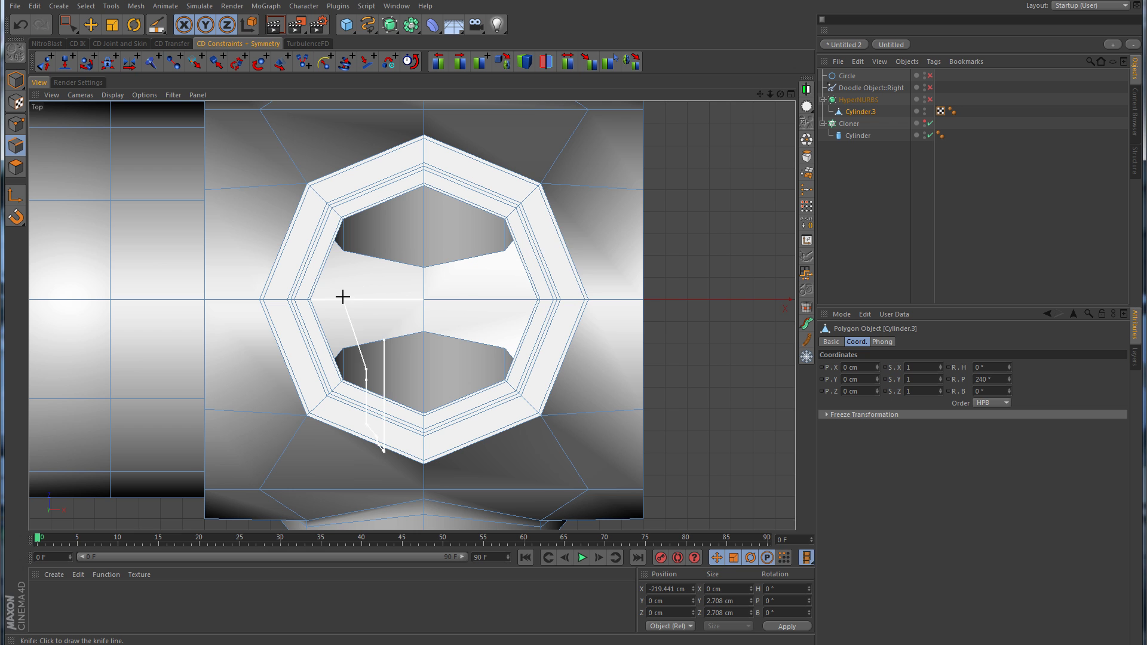
scroll(377, 299, "down", 4)
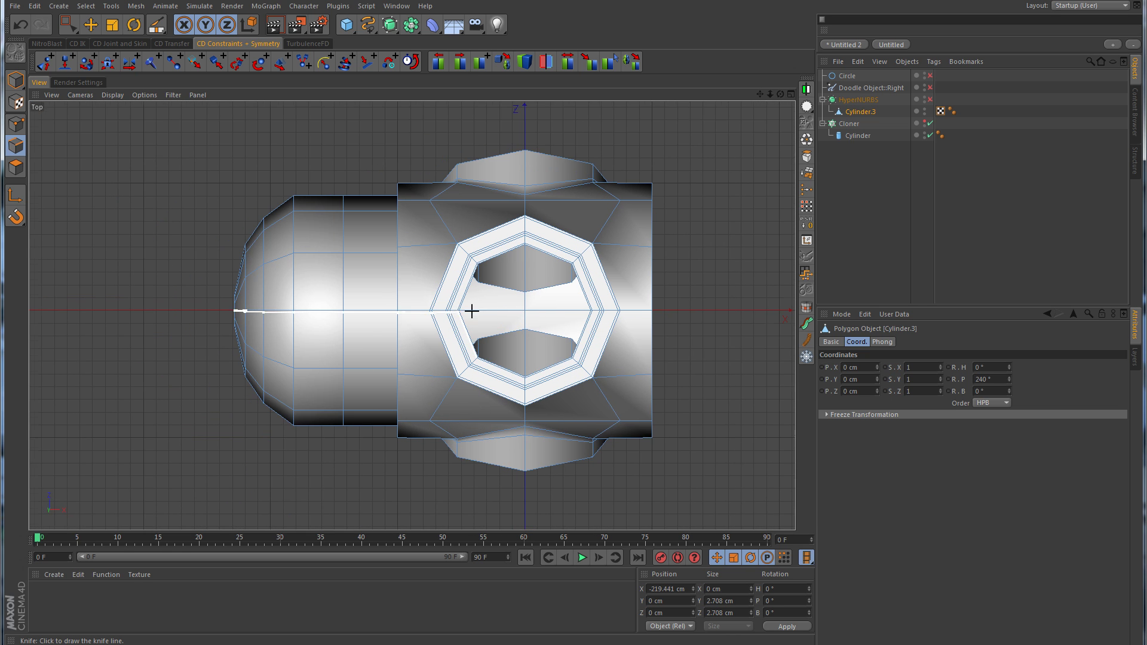
scroll(472, 311, "up", 3)
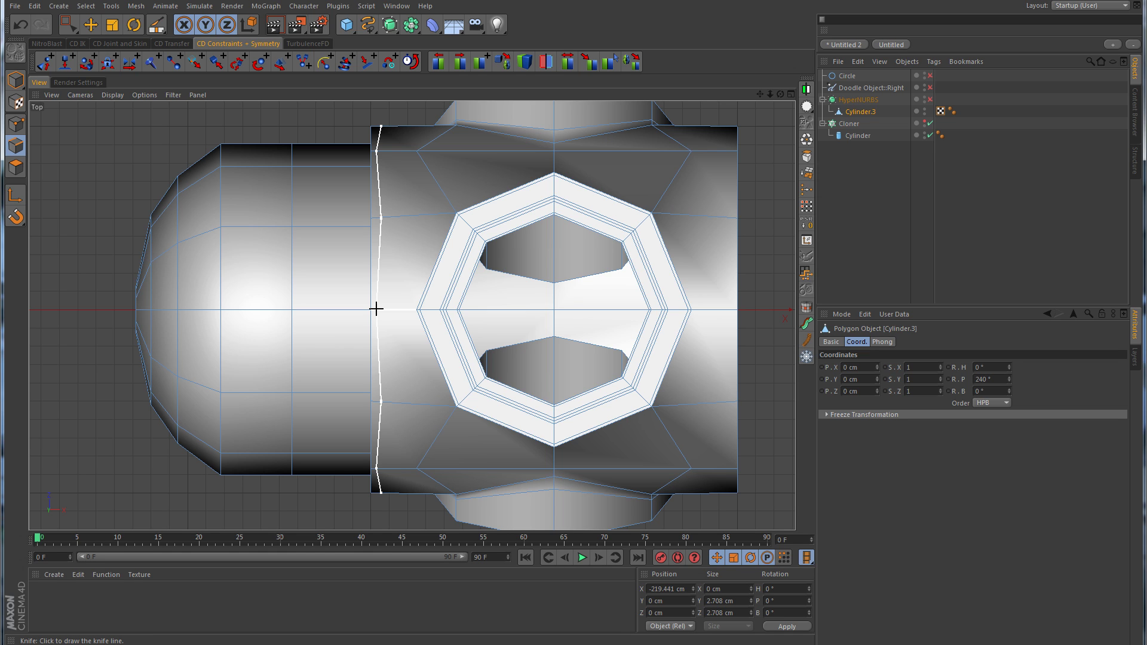
Select the chain of edges along the nose-facing side of the blade sockets in the Top view with Live Selection.
key("space")
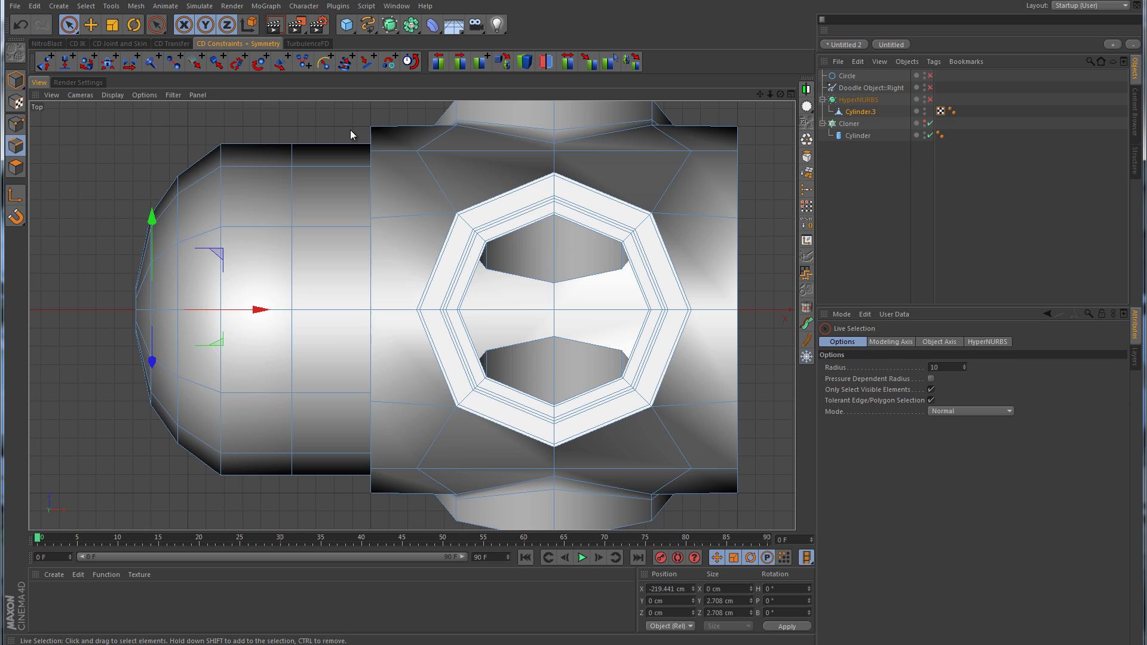
mouse_move(376, 137)
left_mouse_down()
mouse_move(366, 351)
mouse_move(381, 189)
mouse_move(359, 341)
left_mouse_up()
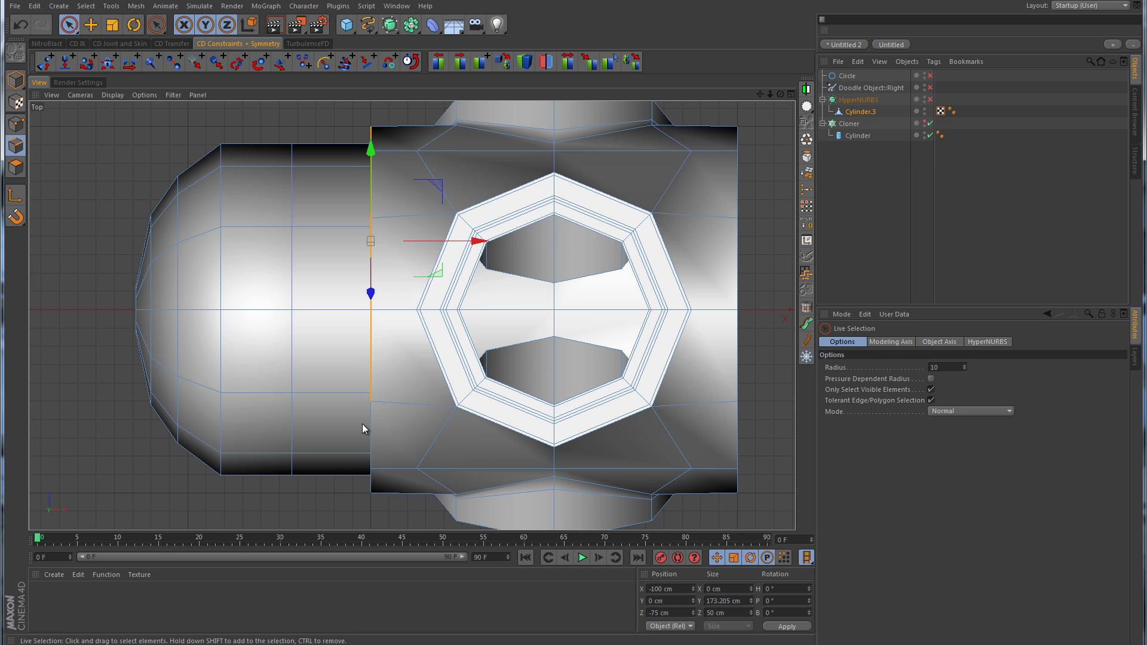
left_click(427, 237)
left_click(434, 138)
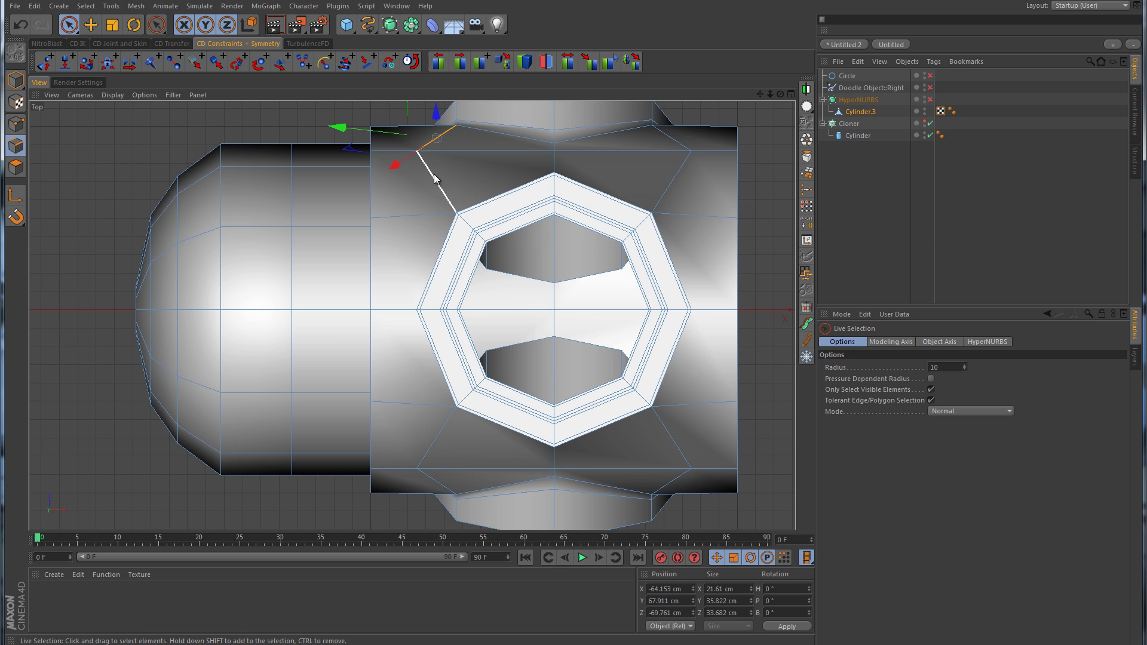
left_click(438, 186, "shift")
mouse_move(440, 243)
left_mouse_down("shift")
mouse_move(428, 335)
mouse_move(443, 466)
left_mouse_up("shift")
left_click(437, 489, "shift")
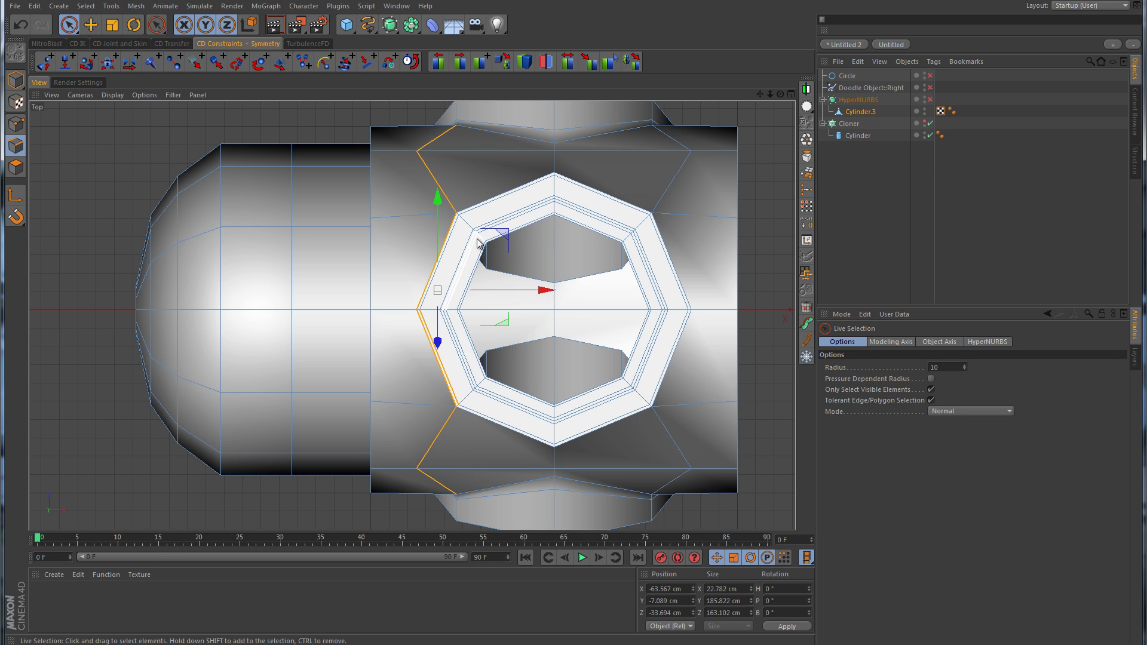
Try a straight Line-mode Knife cut with Visible Only off across the hub body just behind the nose shoulder.
right_click(291, 206)
left_click(327, 354)
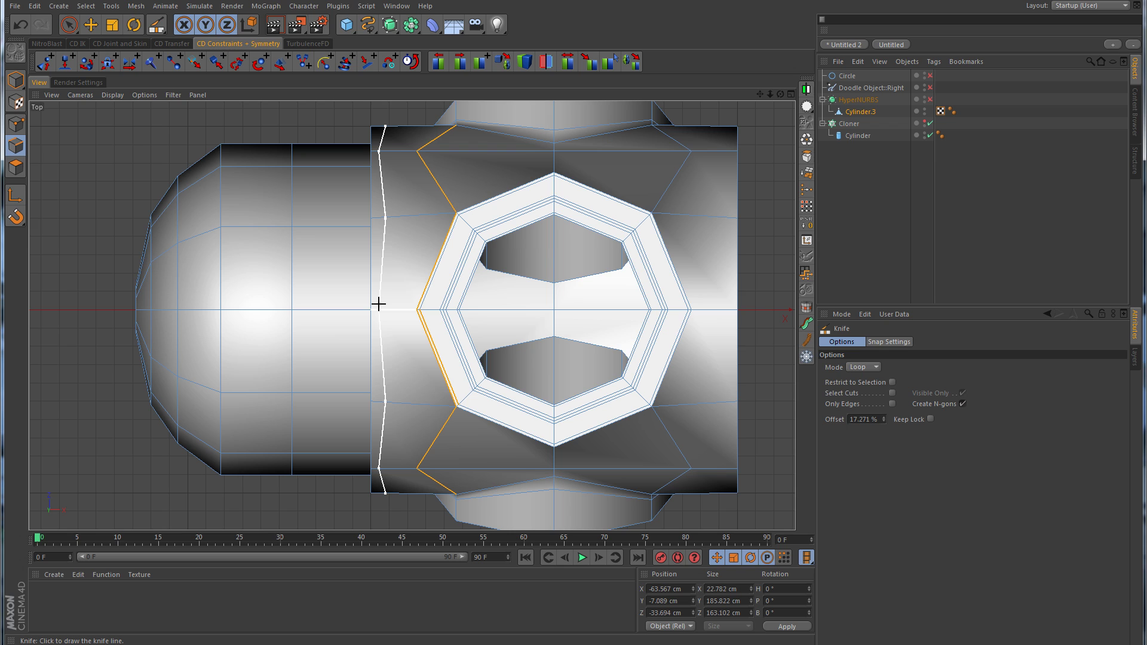
left_click(869, 367)
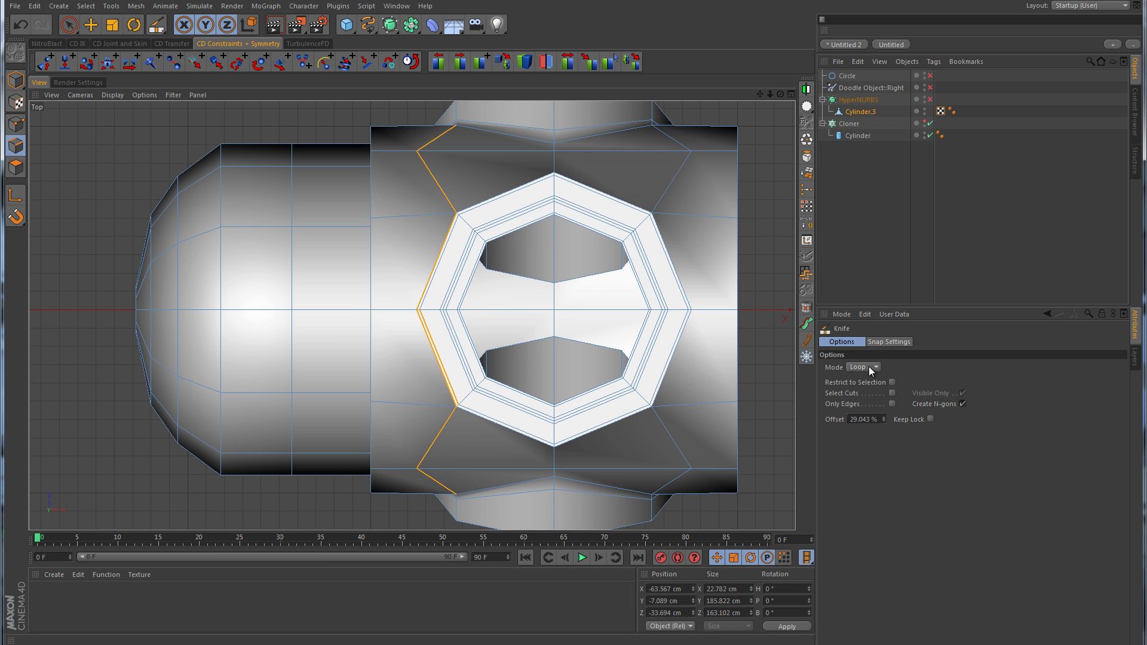
left_click(870, 365)
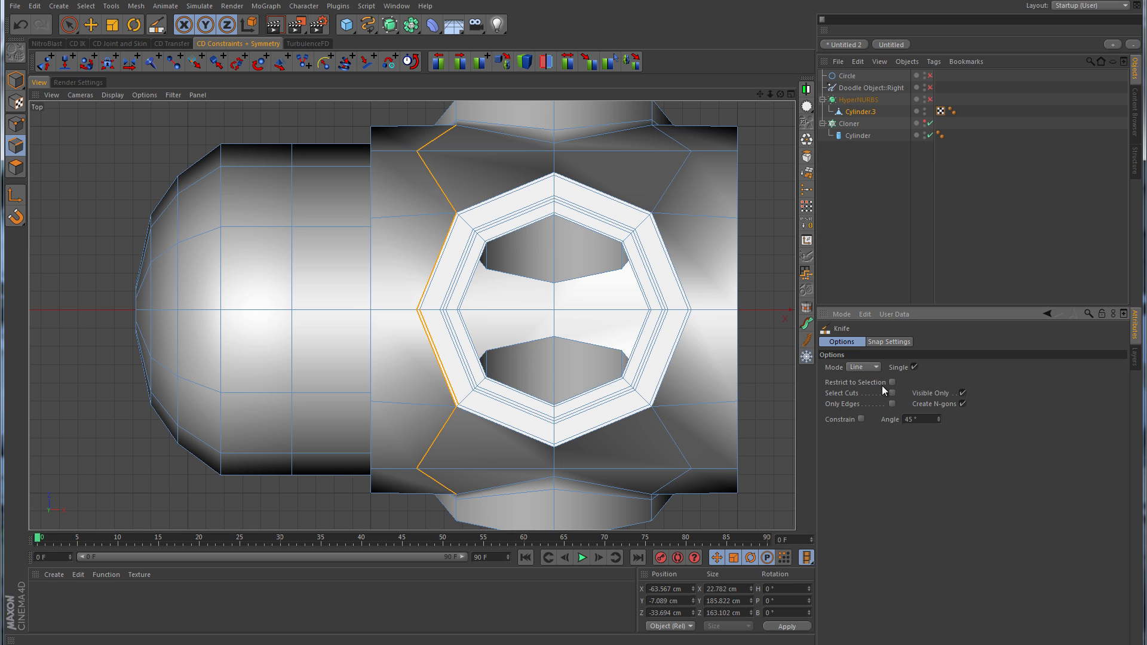
left_click(963, 393)
right_click_drag(580, 376, 528, 393, "alt")
middle_click_drag(539, 359, 473, 354, "alt")
right_click_drag(473, 354, 519, 361, "alt")
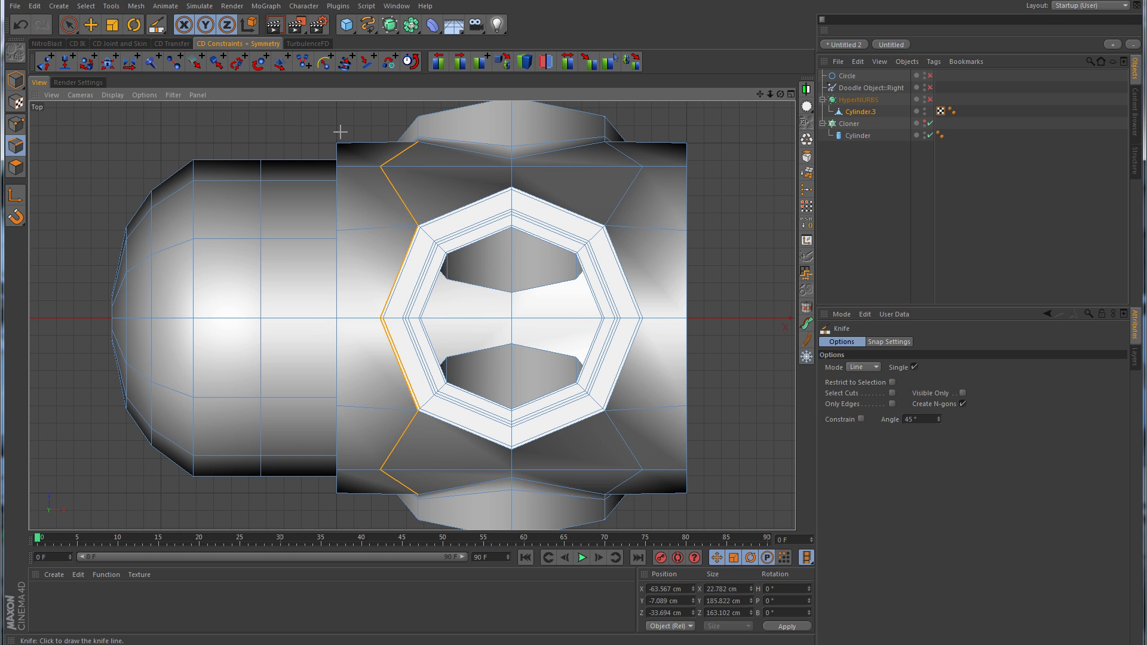
middle_click_drag(345, 131, 356, 131, "alt")
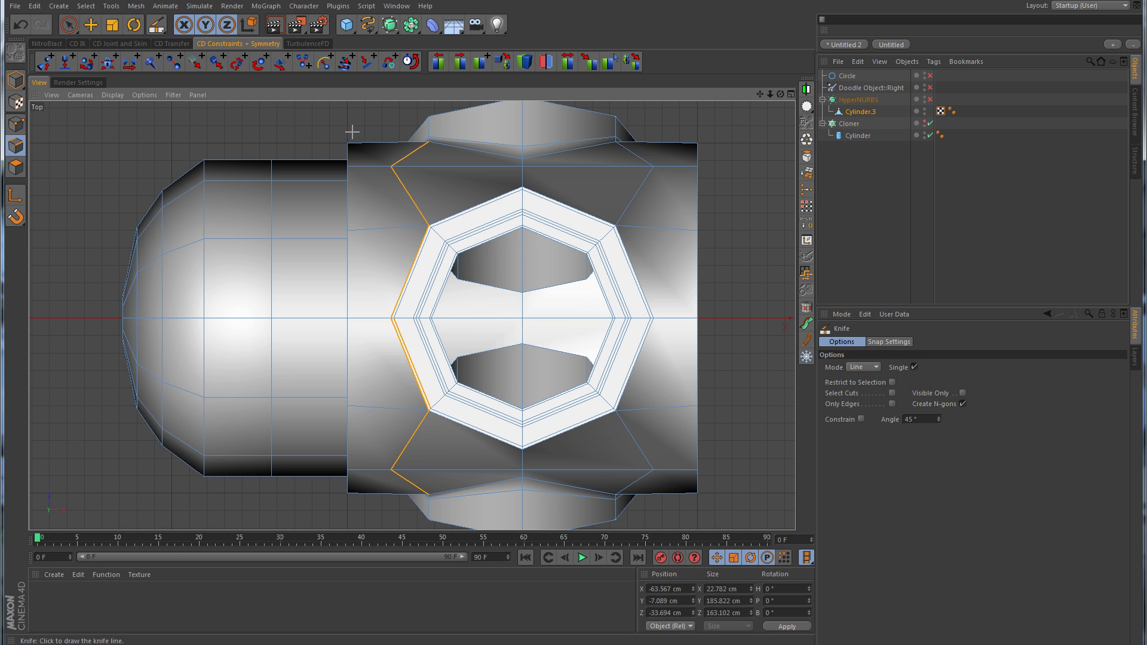
left_click_drag(353, 132, 357, 518)
Enable HyperNURBS smoothing and inspect the seam between the hub body and the nose in the Perspective view.
middle_click(343, 328)
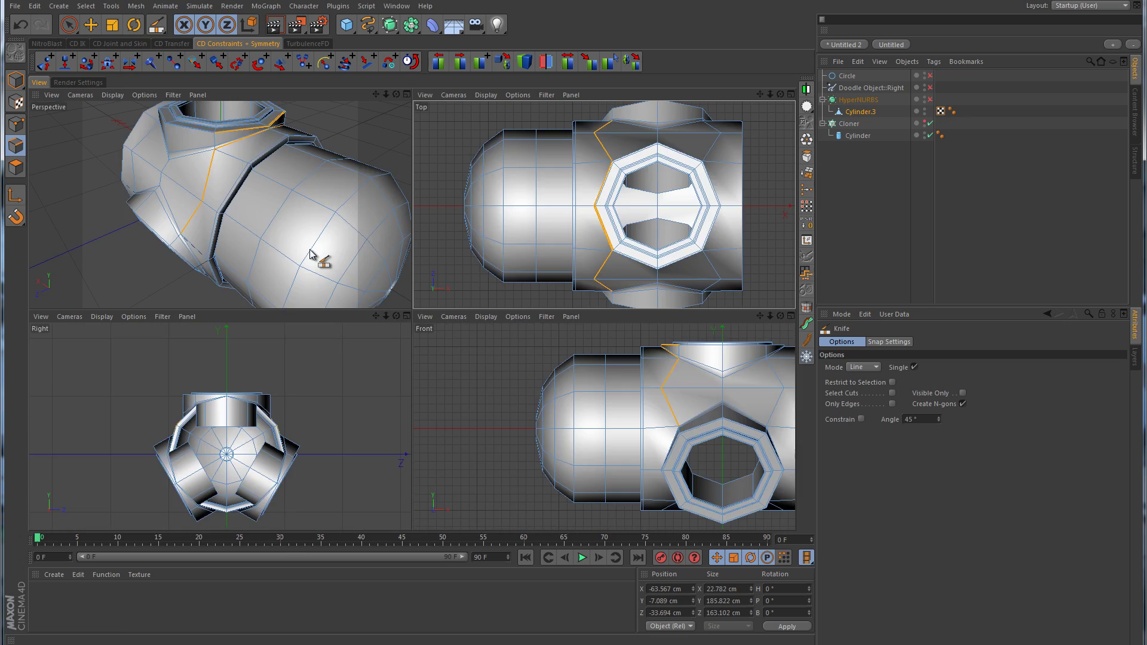
middle_click(321, 255)
left_click_drag(506, 388, 605, 370, "alt")
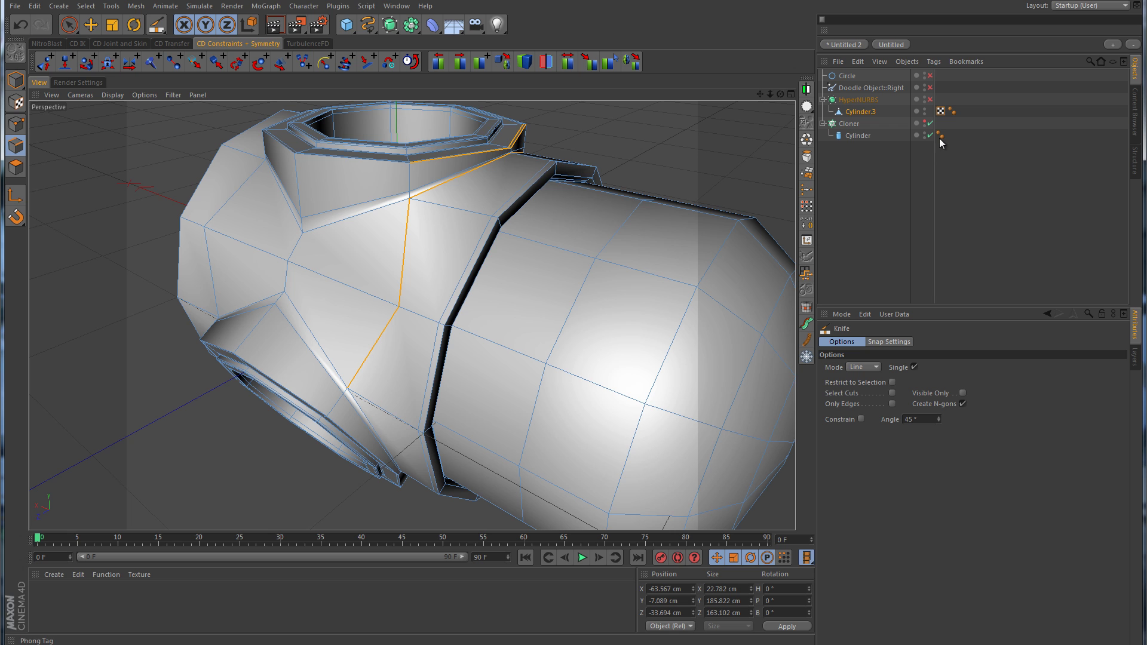
left_click(931, 100)
left_click(982, 160)
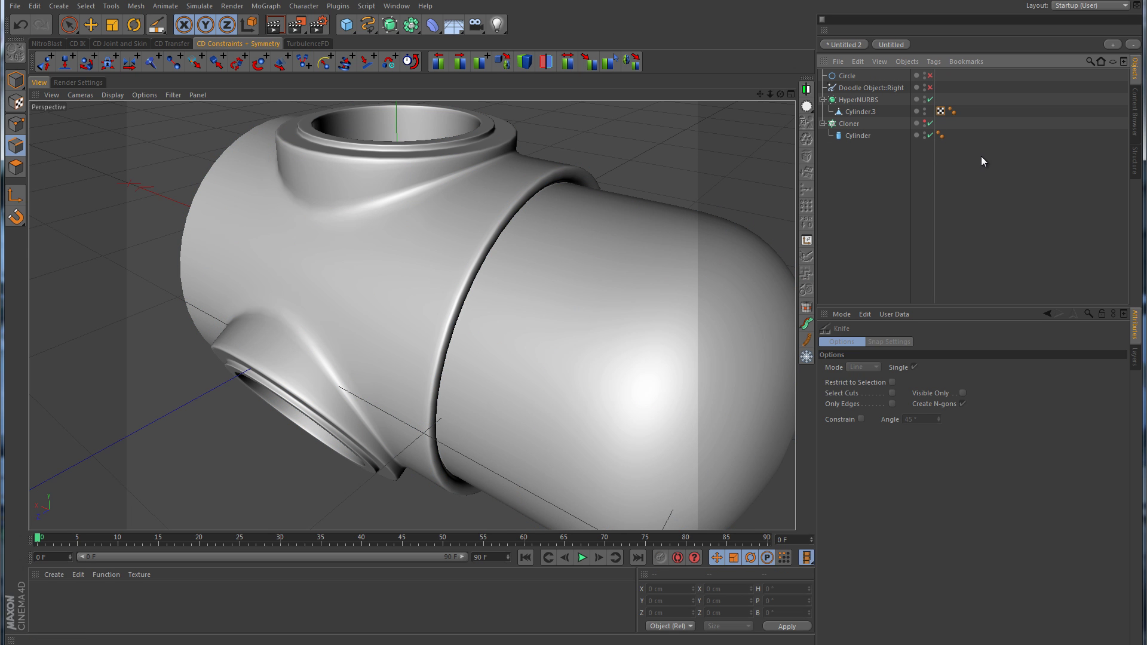
Disable smoothing on Cylinder.3 and select the edges inside the groove between the hub body and the nose.
left_click(929, 99)
left_click(872, 112)
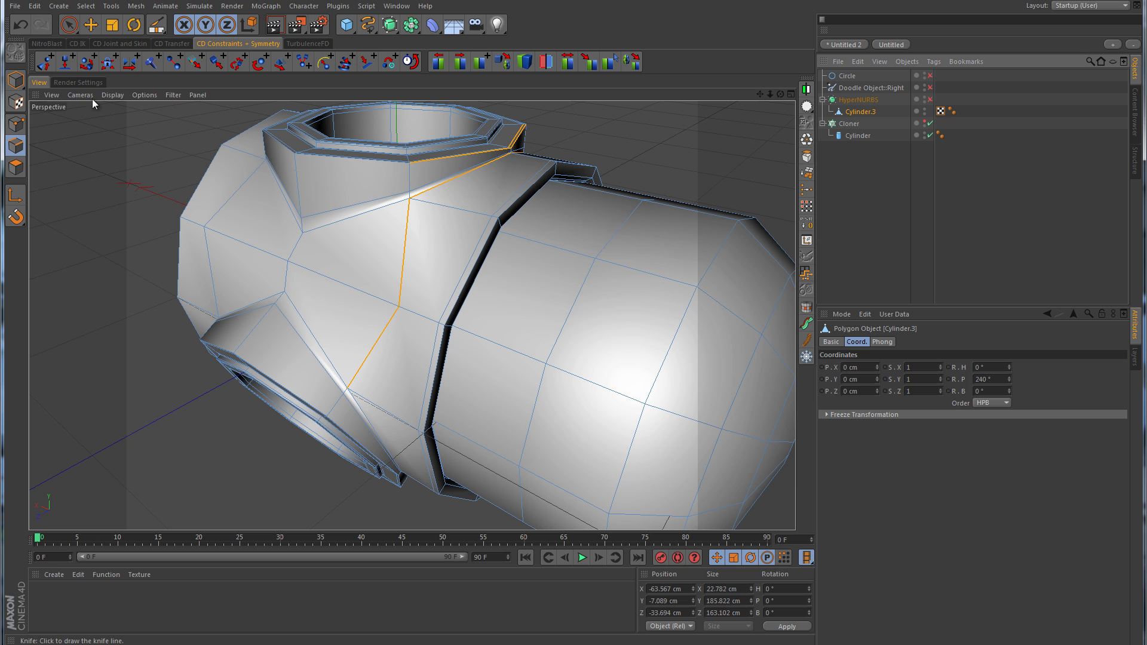
left_click(68, 25)
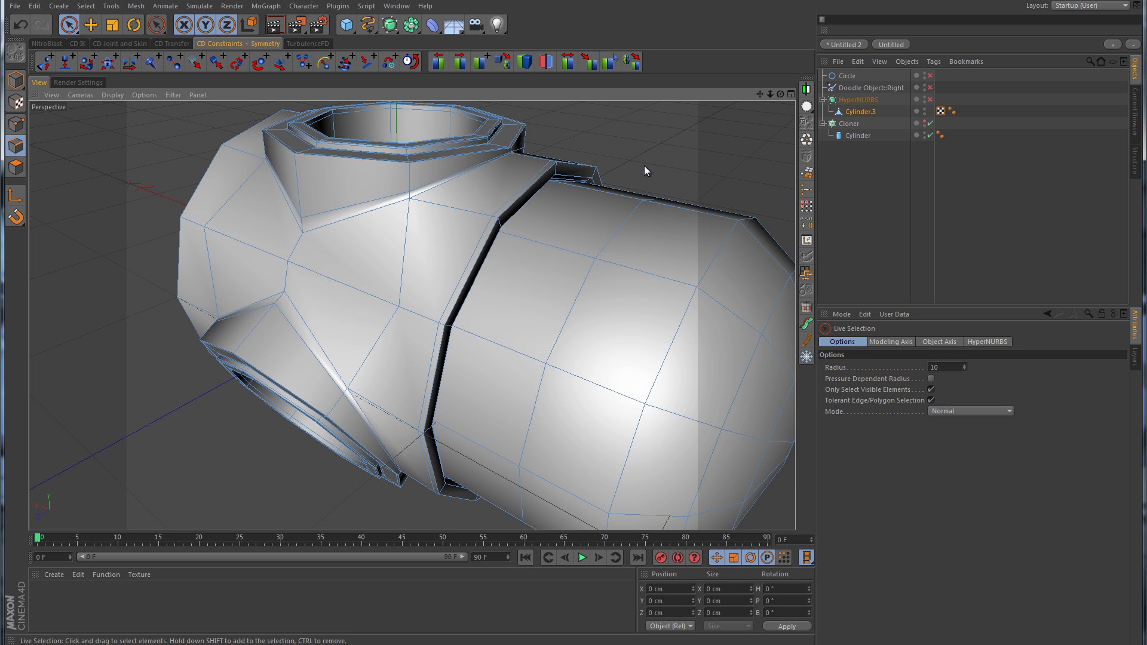
left_click_drag(644, 166, 556, 280, "alt")
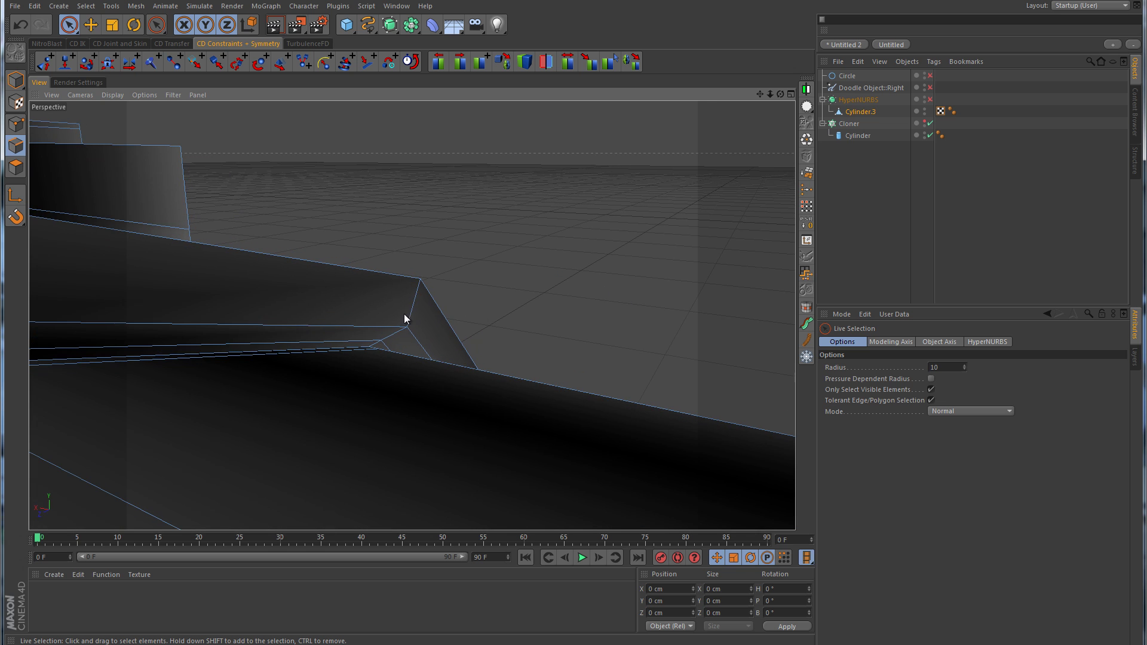
left_click(377, 326)
Add a Loop-mode Knife cut in the shoulder groove, close to the inner edge of the hub body's lip.
right_click(519, 270)
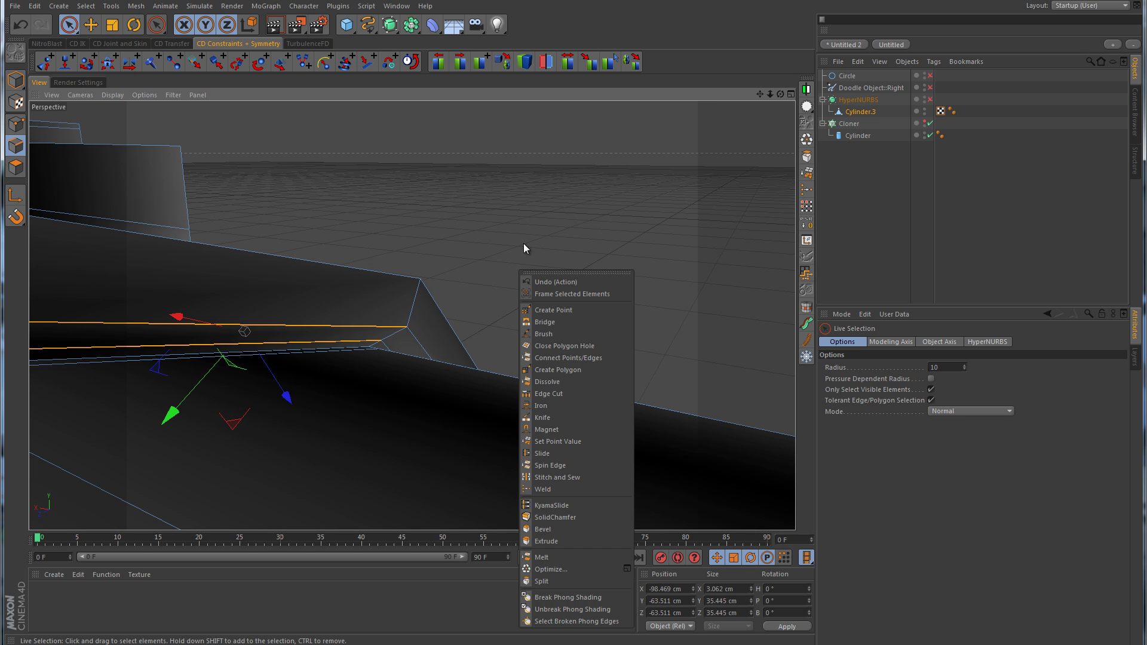
left_click(543, 418)
left_click_drag(533, 267, 709, 249, "alt")
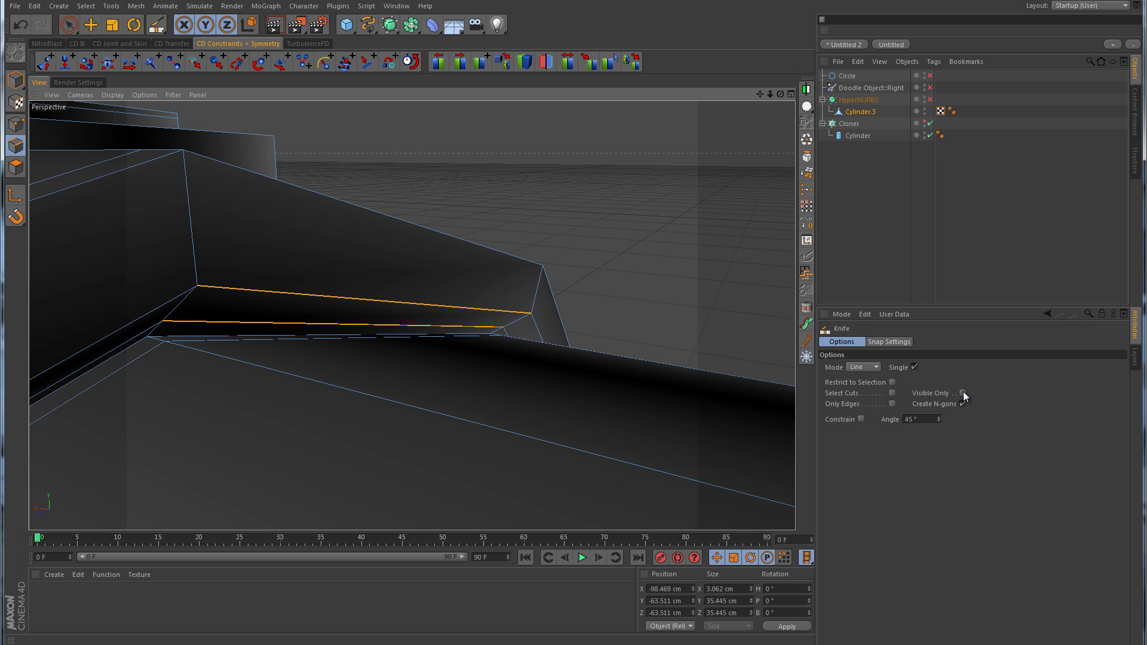
left_click(963, 394)
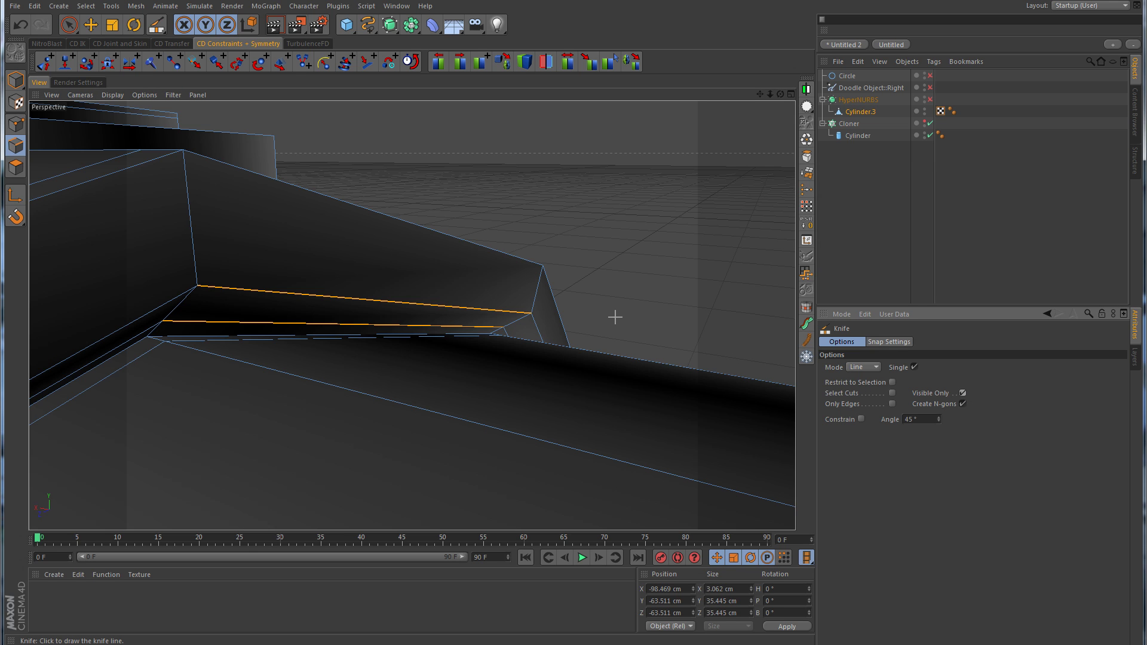
left_click(872, 368)
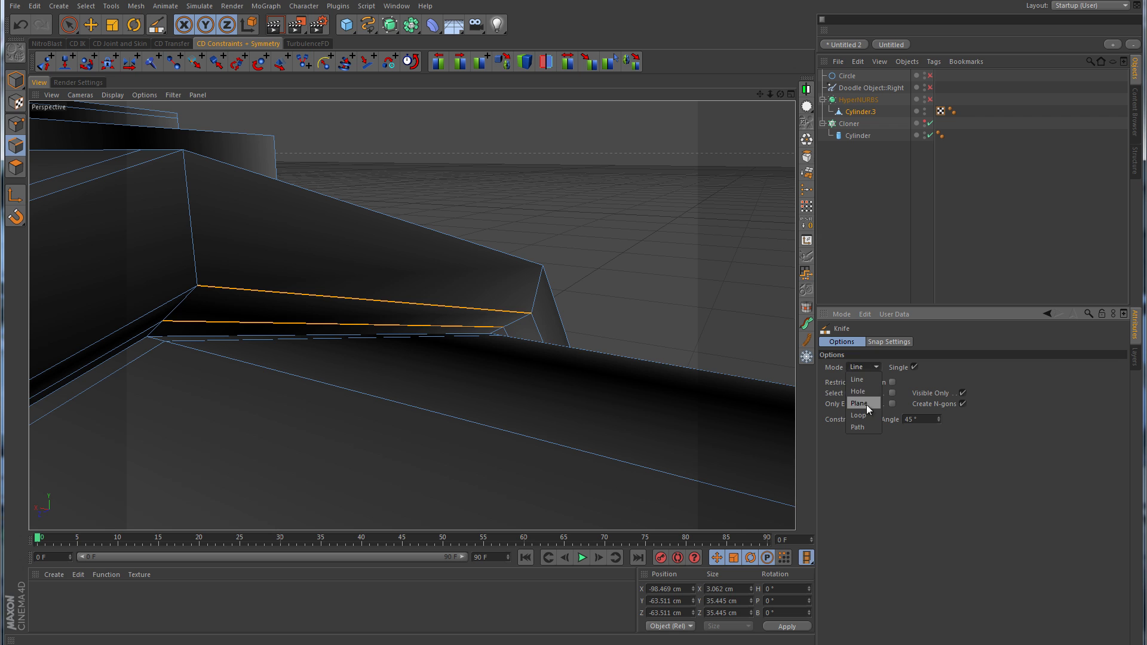
left_click(867, 404)
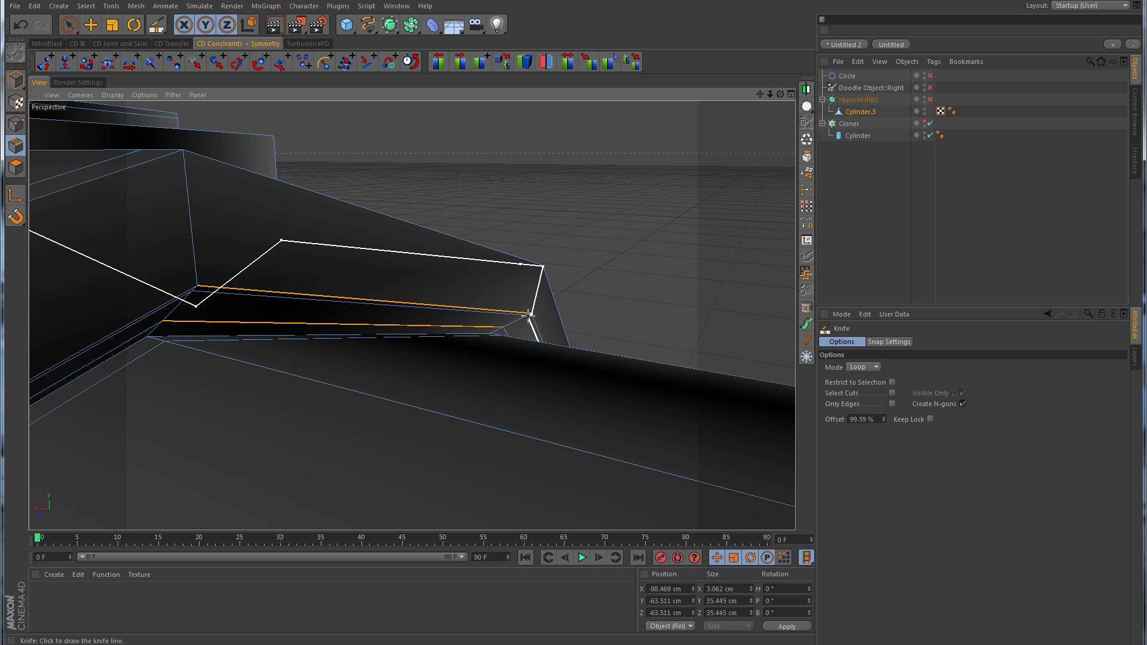
Enable HyperNURBS smoothing to check the hub, and switch to Model mode with the Move tool.
left_click(931, 100)
left_click(988, 176)
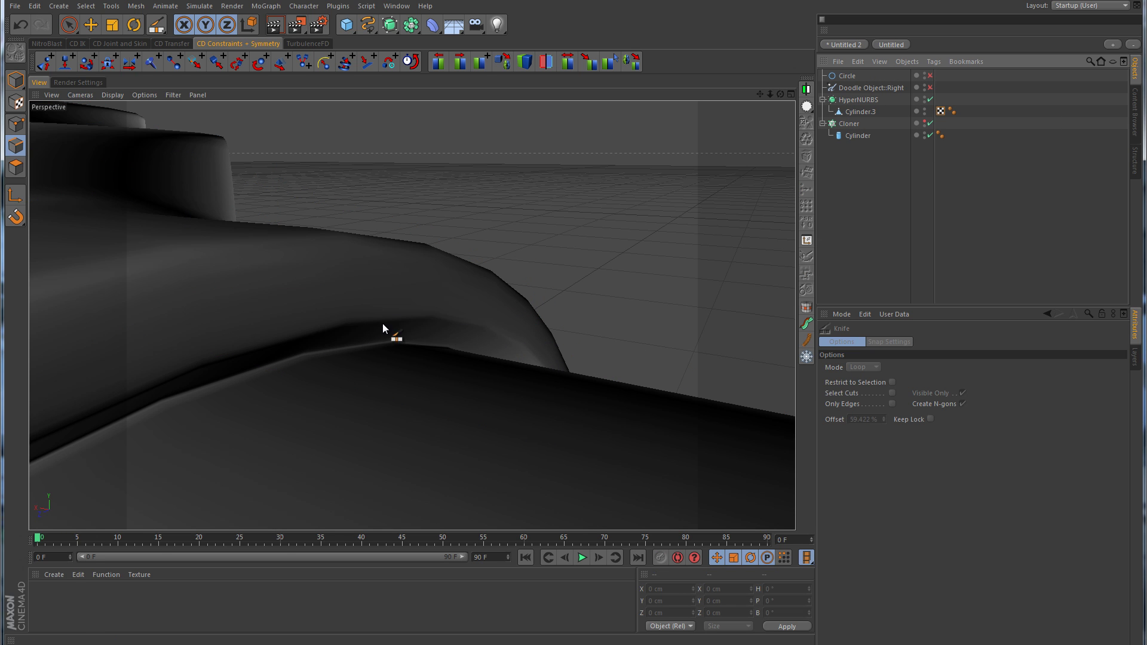
right_click_drag(603, 312, 421, 382, "alt")
left_click_drag(550, 378, 511, 329, "alt")
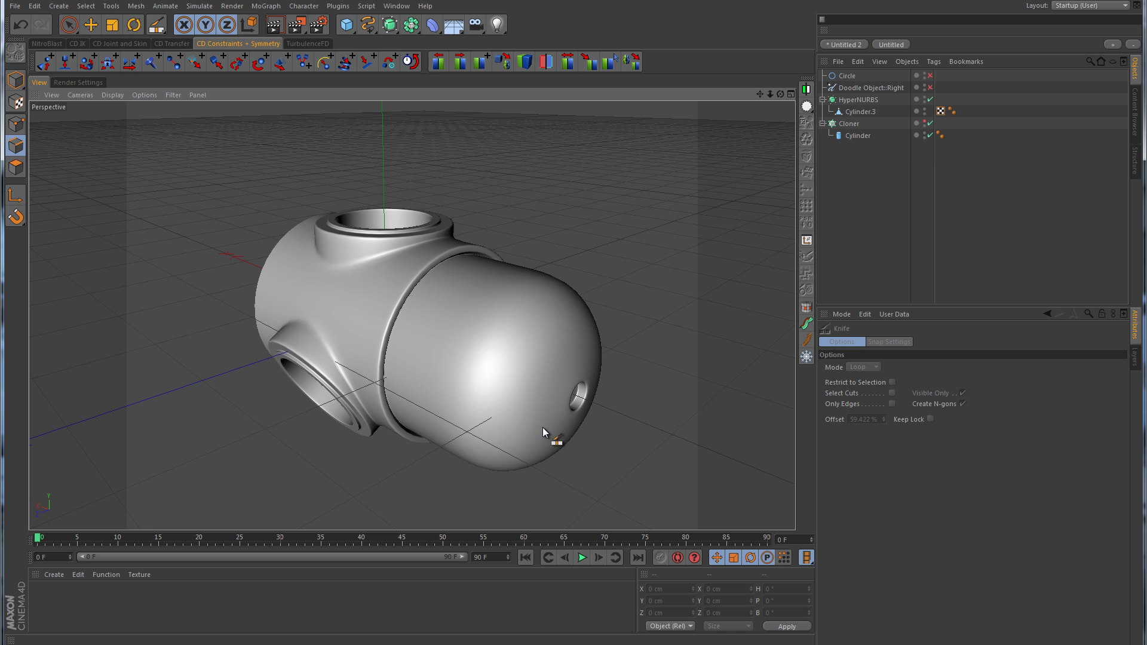
left_click(16, 80)
left_click(90, 25)
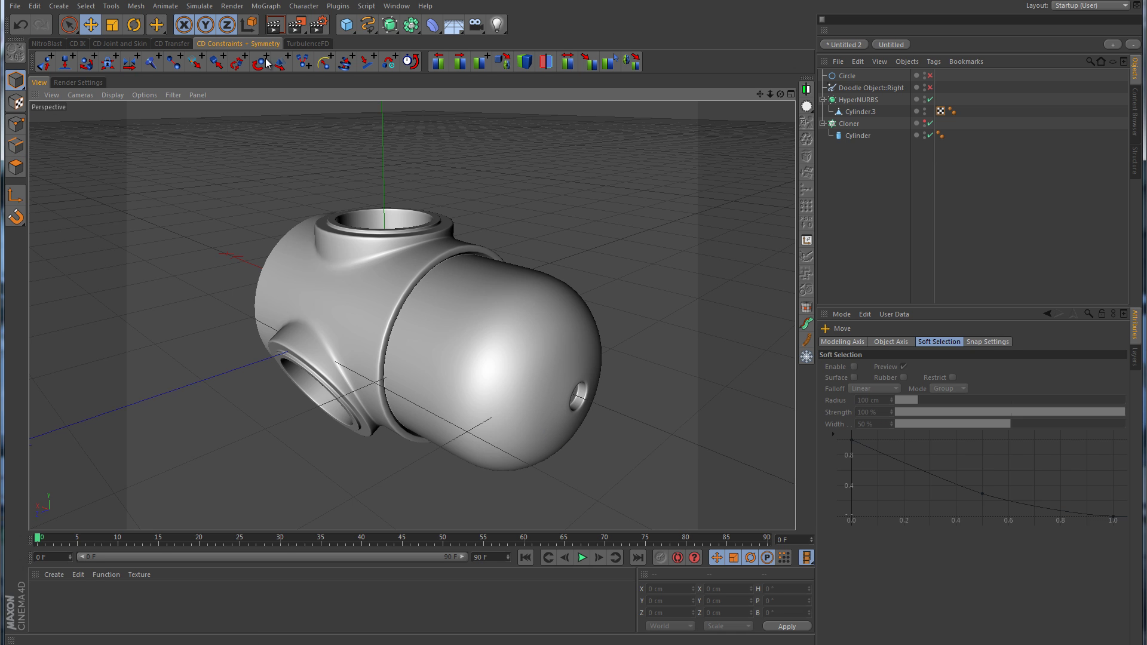
Animate Cylinder.3's pitch rotation with a keyframe at frame 0 and another at frame 90 set to 1440°.
left_click(865, 109)
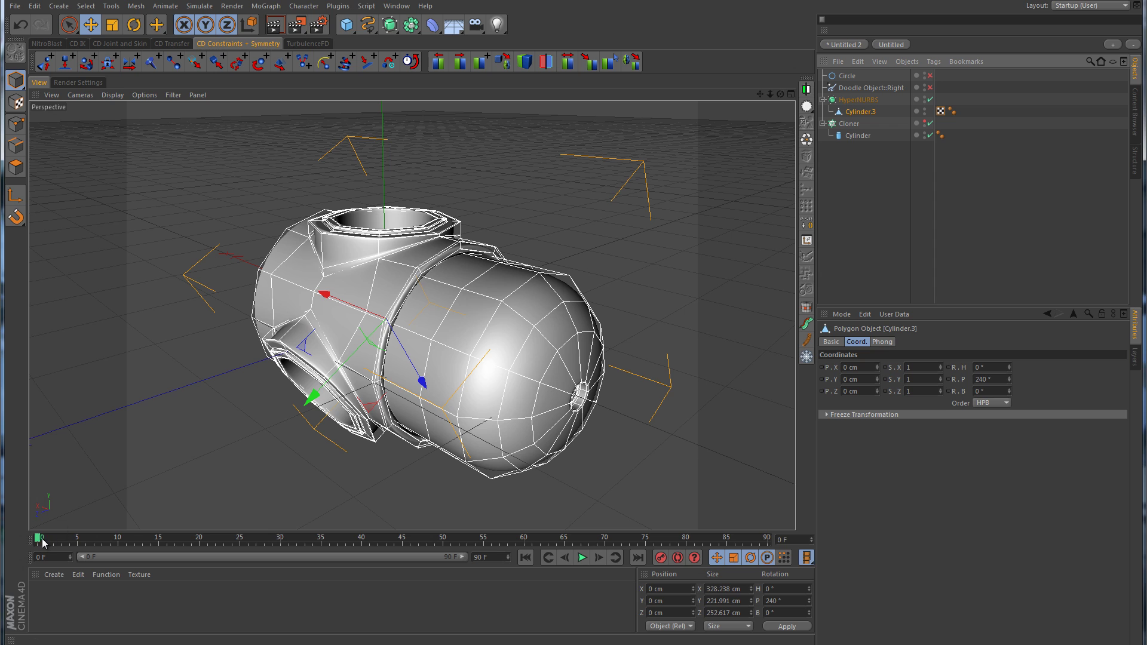
left_click(948, 380, "ctrl")
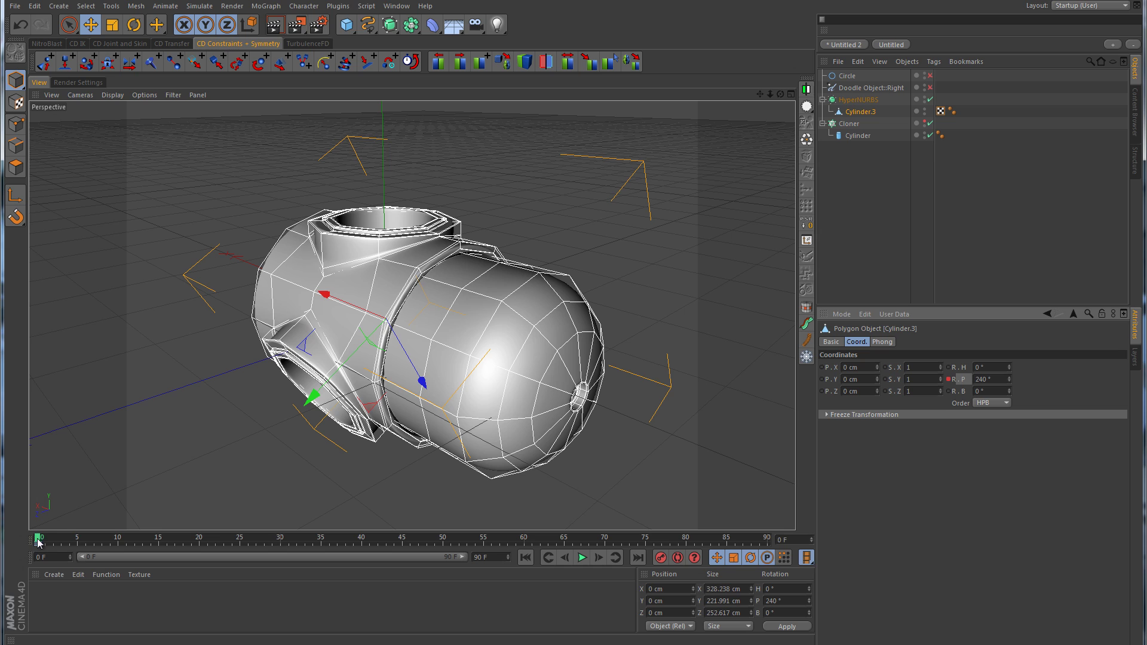
left_click_drag(38, 539, 786, 535)
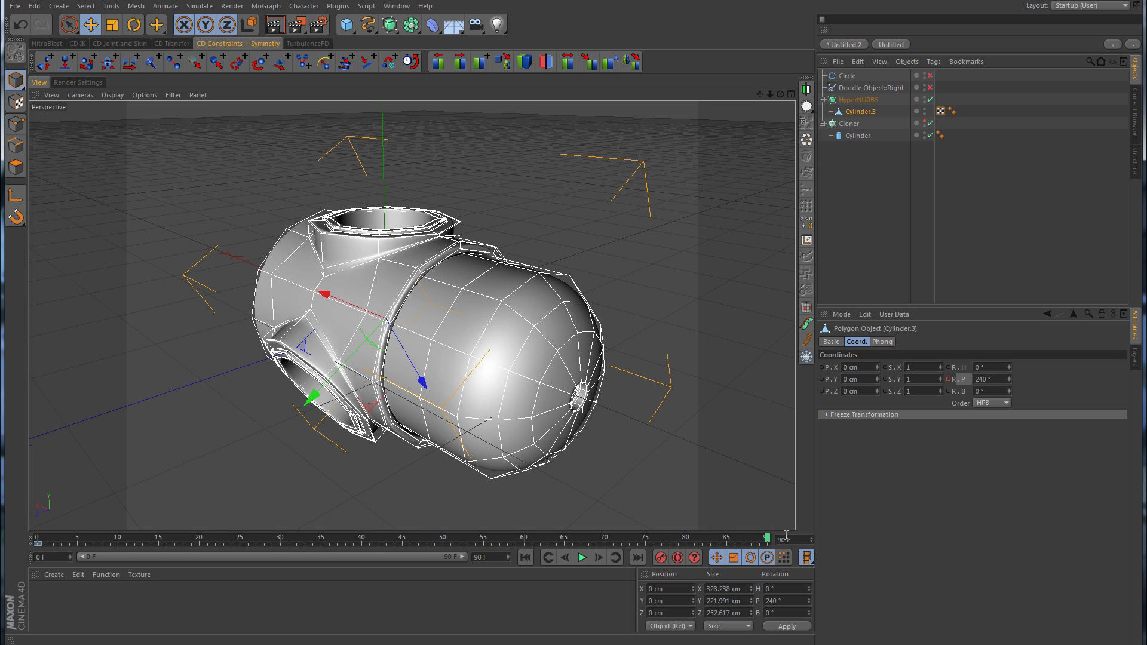
left_click(999, 378)
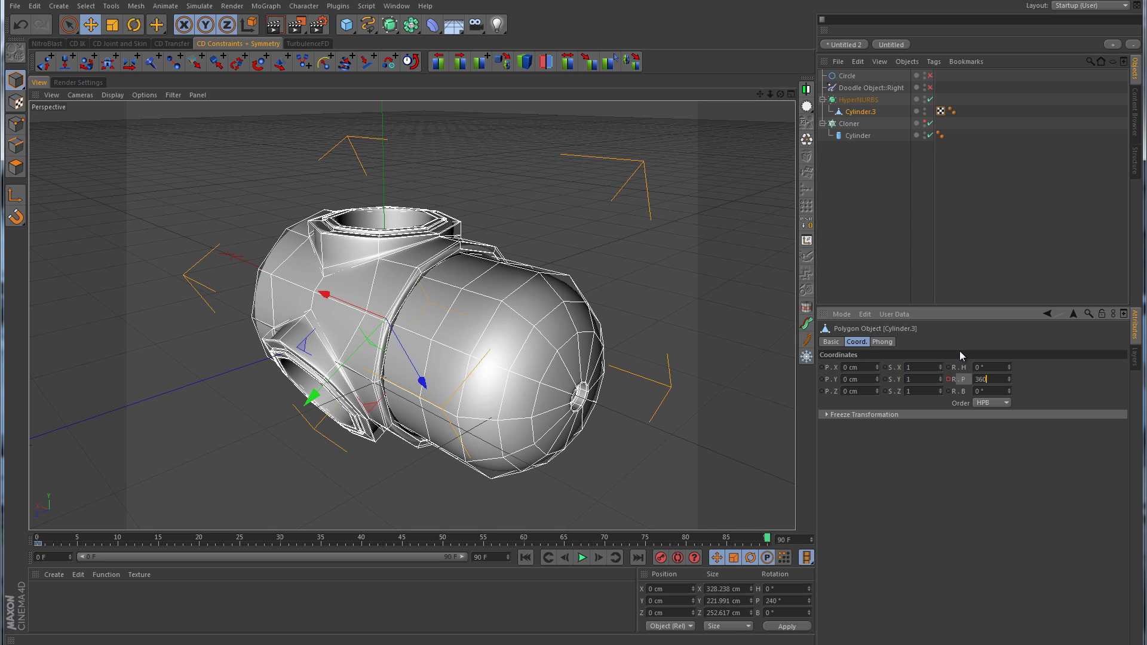
type("4")
key("Return")
left_click(949, 379, "ctrl")
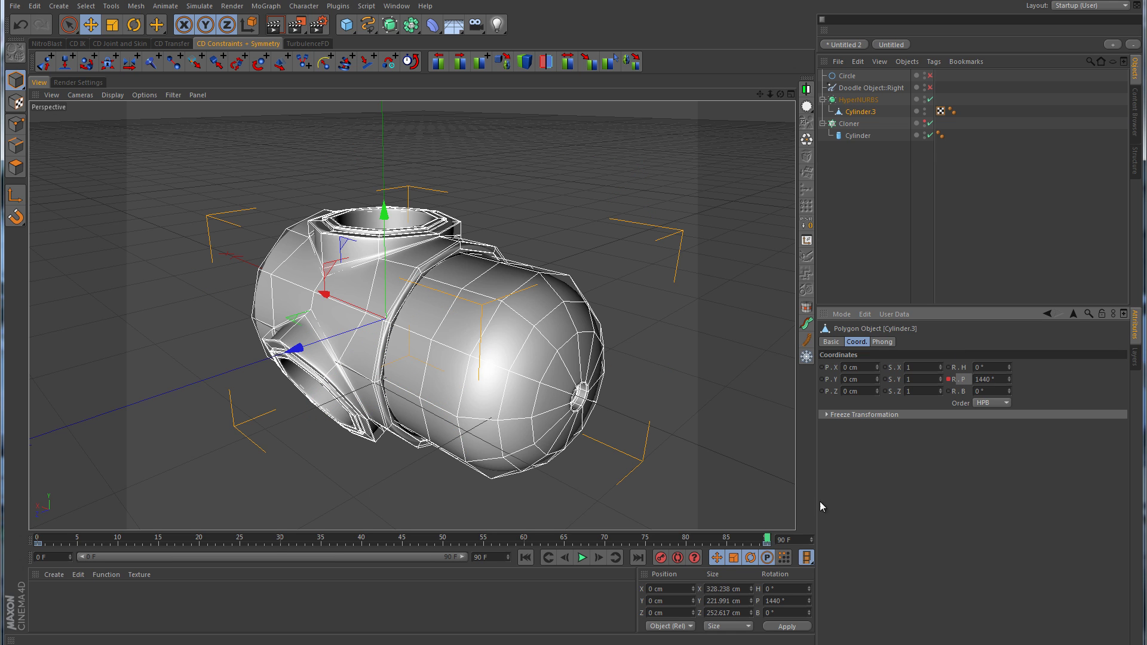
Play the hub's rotation animation with nothing selected, and switch from the reference photo back to Cinema 4D.
left_click(971, 234)
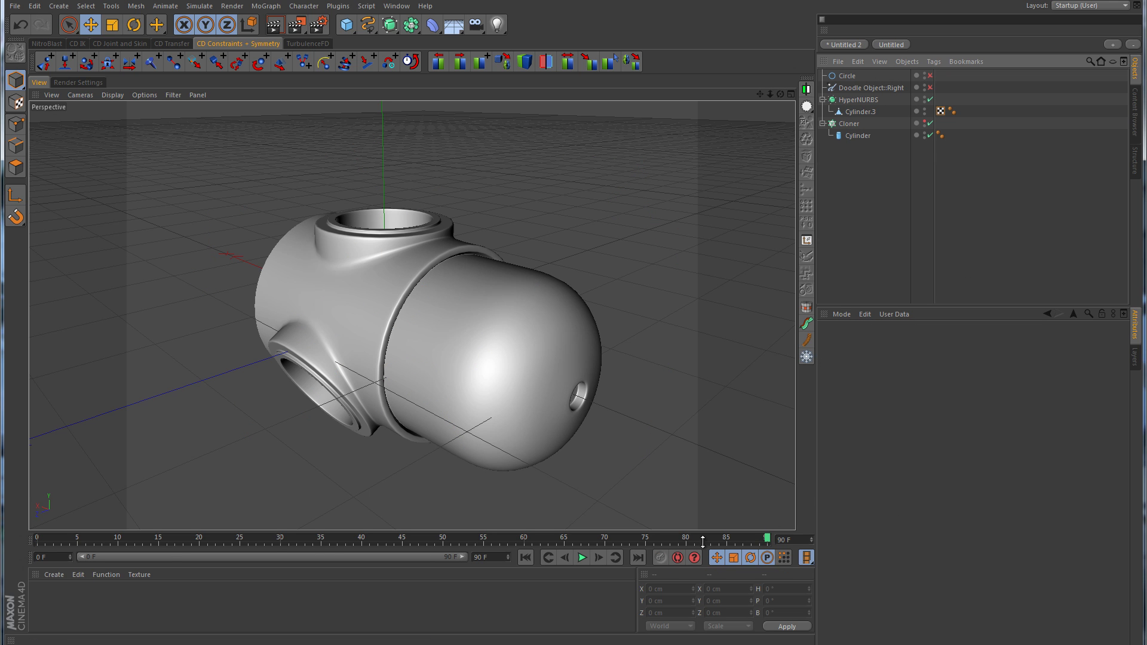
left_click(582, 558)
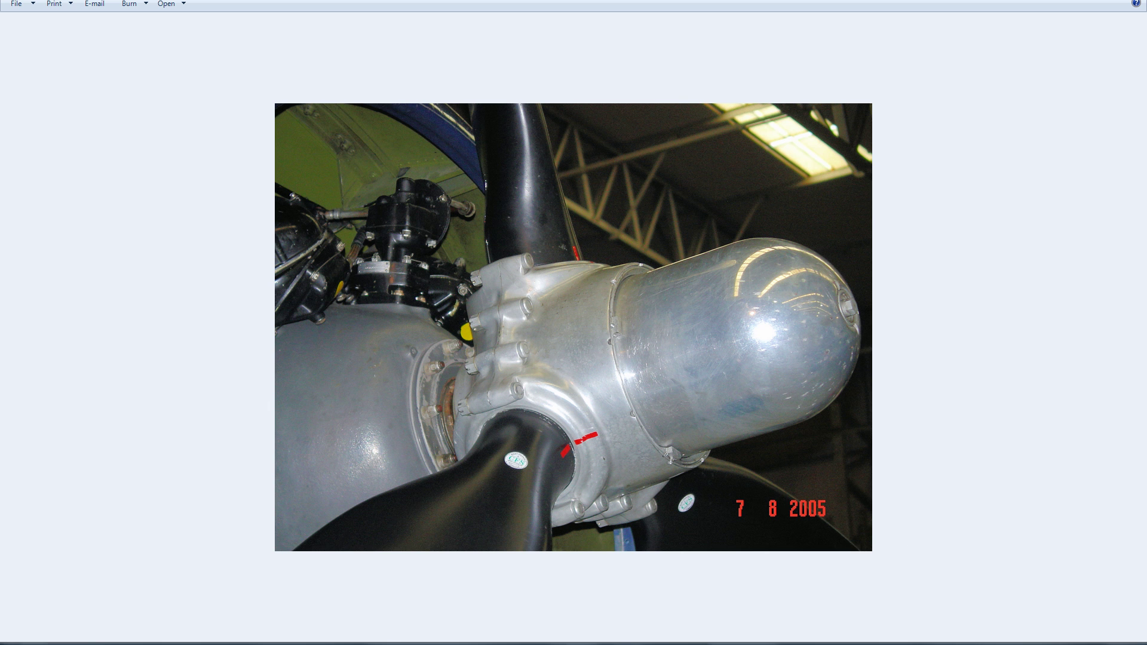
left_click(980, 644)
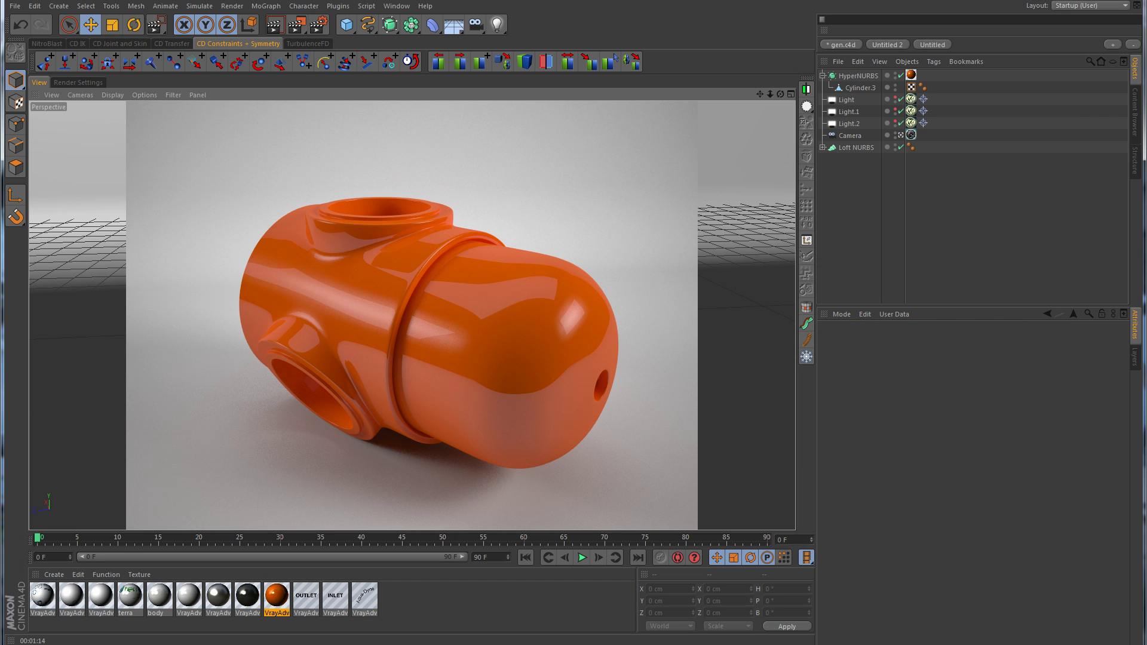